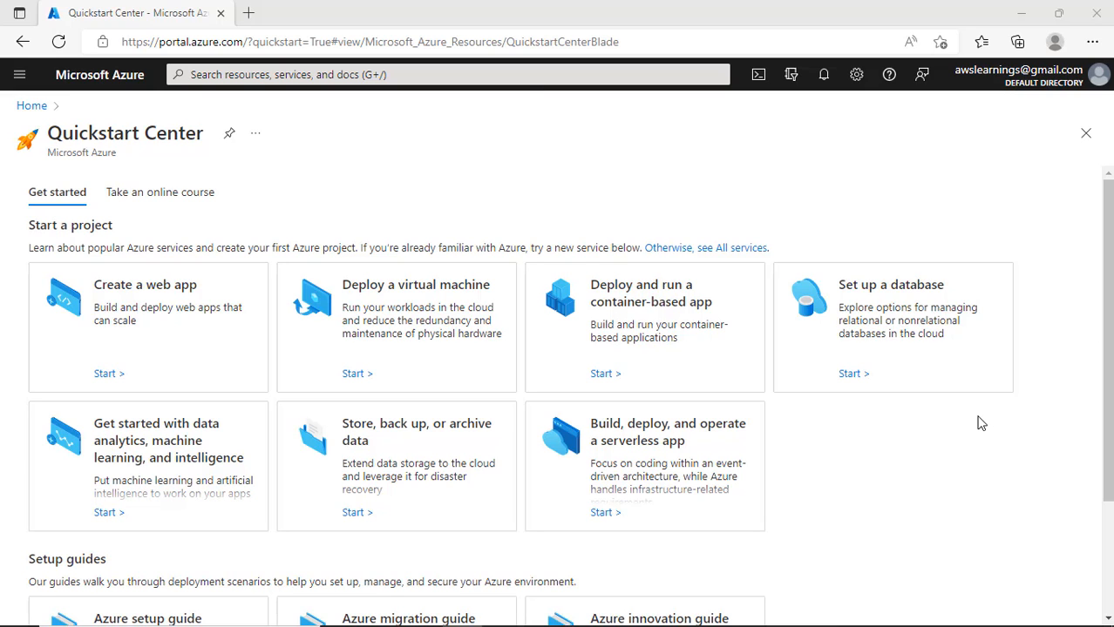
- Launch Notepad from the Run prompt and move its window to the right
{"action": "key", "text": "super"}
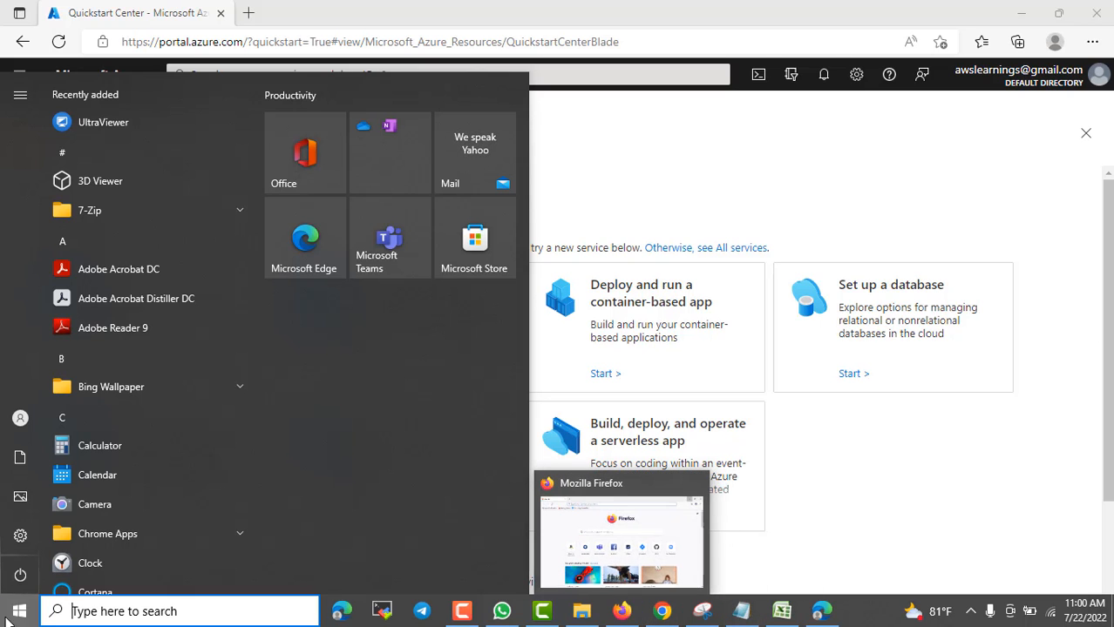
{"action": "right_click", "coordinate": [14, 613]}
{"action": "left_click", "coordinate": [37, 542]}
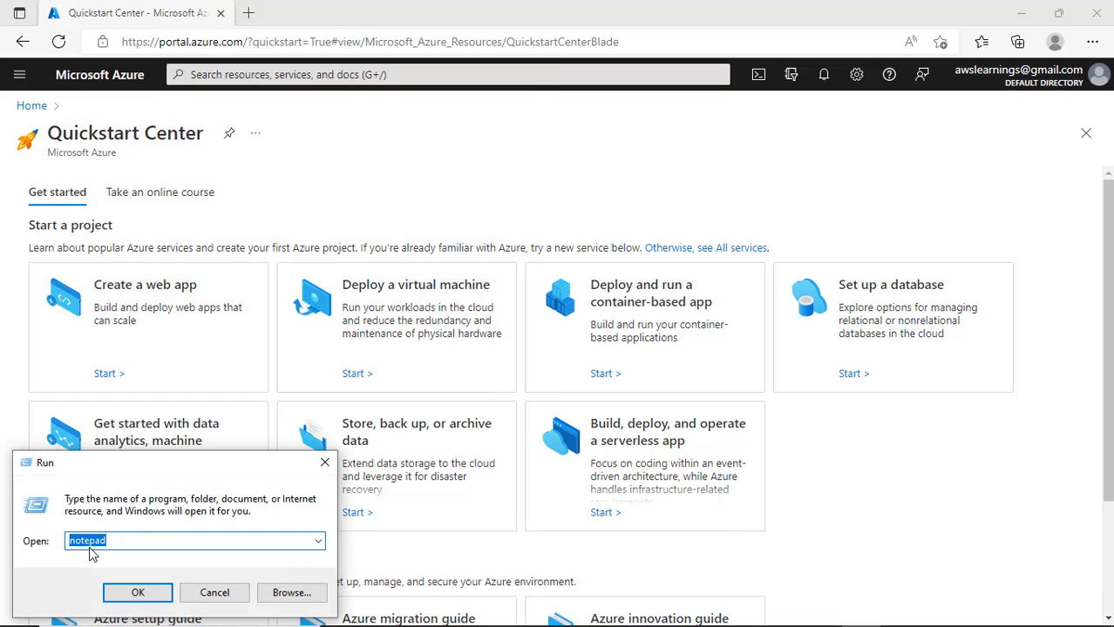
{"action": "key", "text": "Return"}
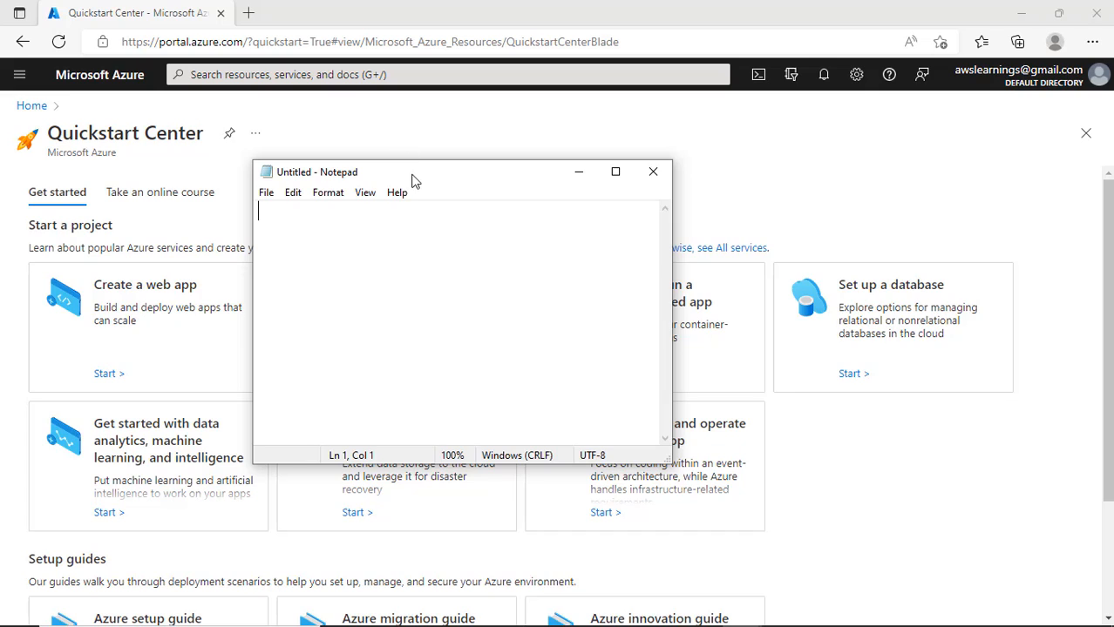
{"action": "left_click_drag", "start_coordinate": [418, 175], "coordinate": [751, 175]}
- Type the title line 'Create Virtual Network in Azure'
{"action": "type", "text": "Create Virut"}
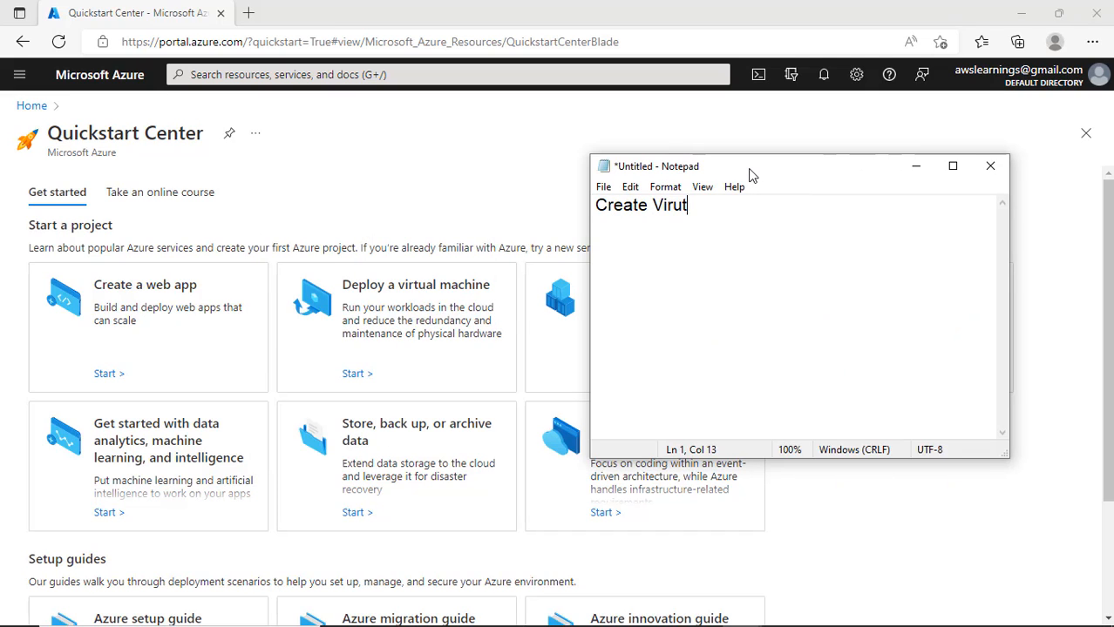
{"action": "key", "text": "BackSpace"}
{"action": "type", "text": "tual Network in Aw"}
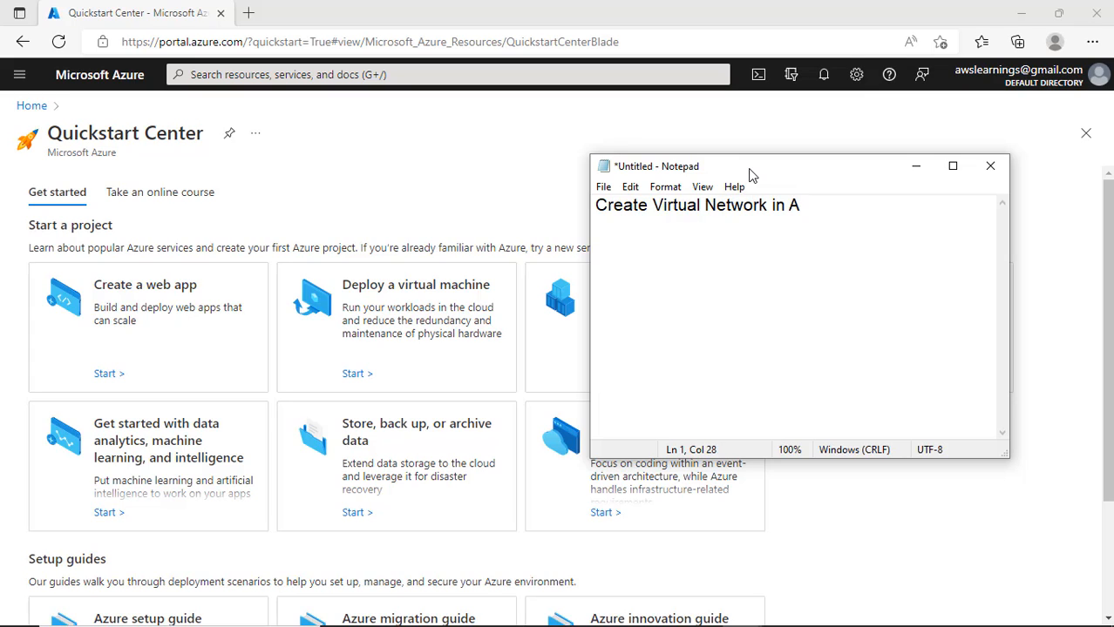
{"action": "key", "text": "BackSpace"}
{"action": "type", "text": "Zure"}
{"action": "key", "text": "BackSpace"}
{"action": "key", "text": "BackSpace"}
{"action": "key", "text": "BackSpace"}
{"action": "key", "text": "BackSpace"}
{"action": "type", "text": "zure"}
{"action": "key", "text": "Return"}
- Add the second line 'We will create 2 VM Server'
{"action": "type", "text": "We"}
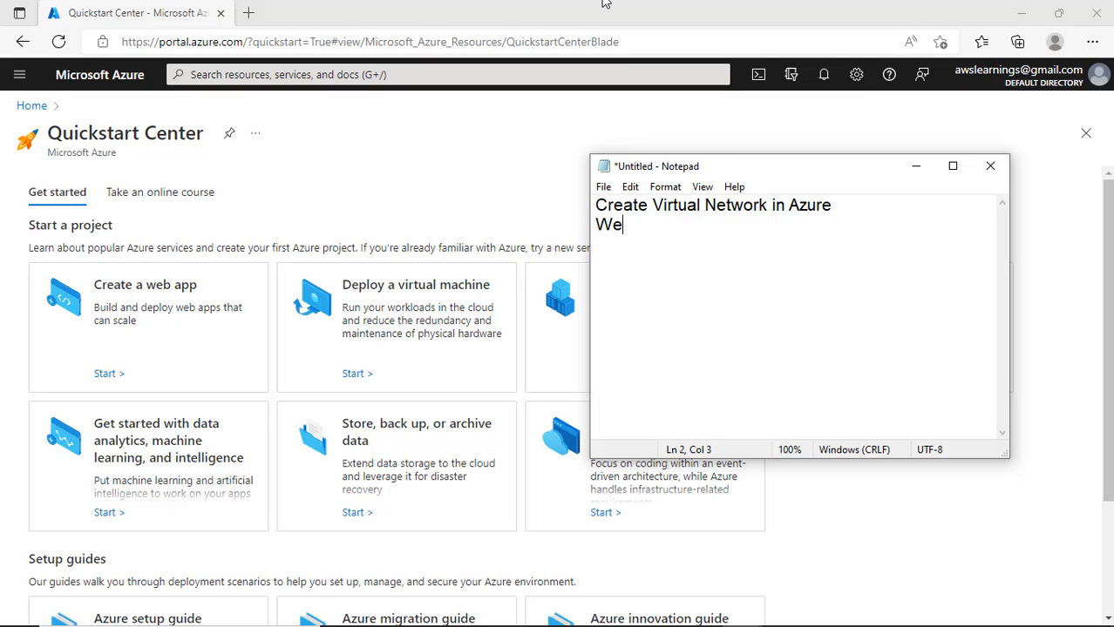
{"action": "type", "text": " will crea"}
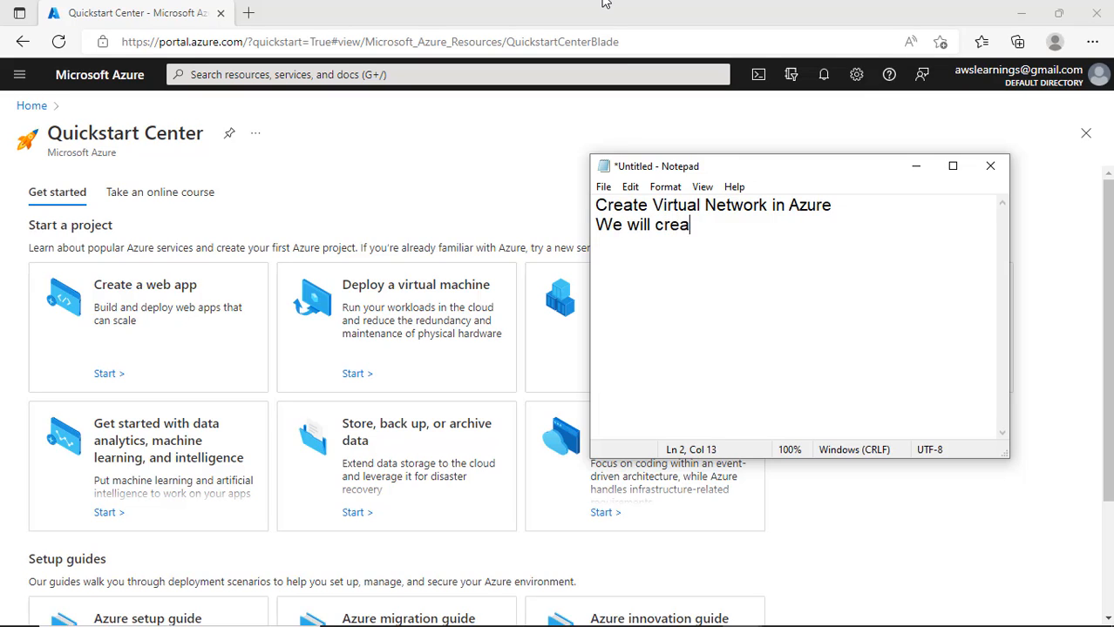
{"action": "type", "text": "te 2 Virtual"}
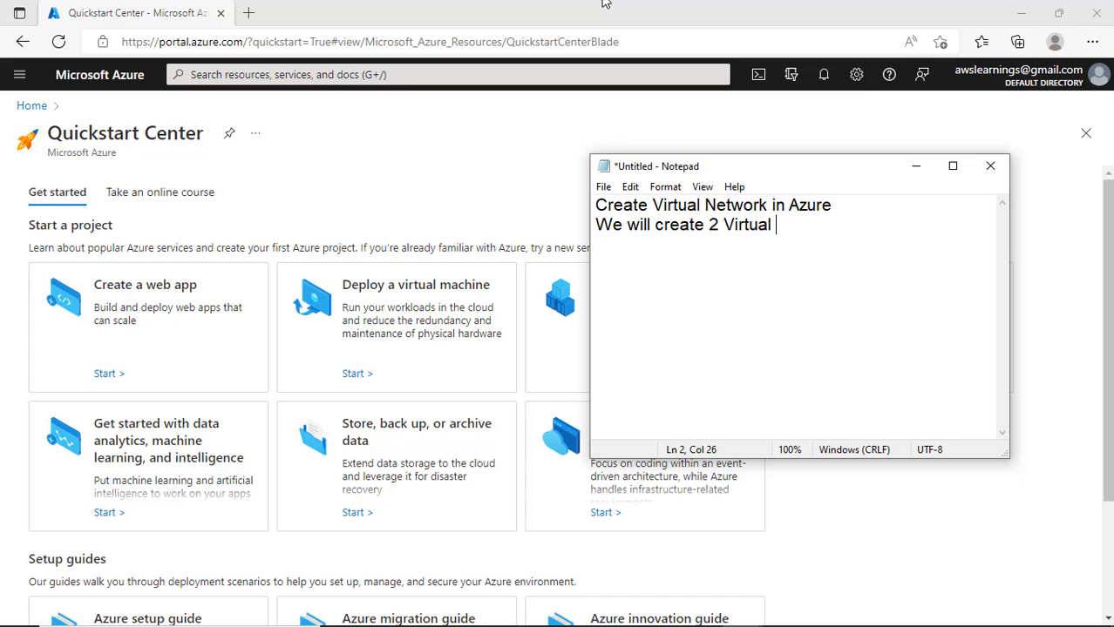
{"action": "key", "text": "ctrl+shift+Left"}
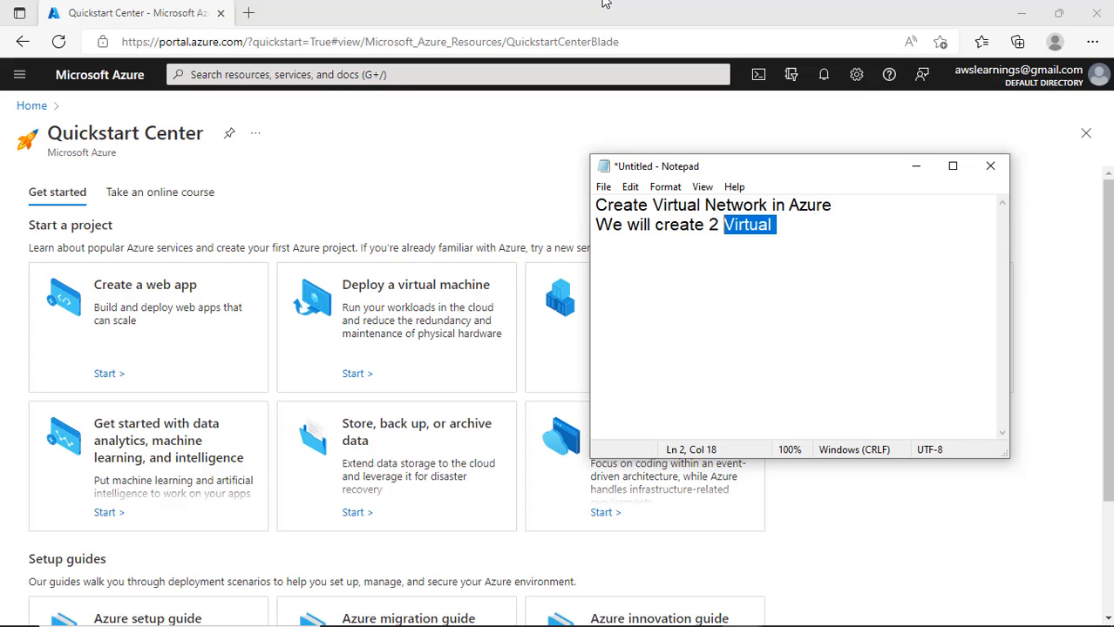
{"action": "type", "text": "VM Server"}
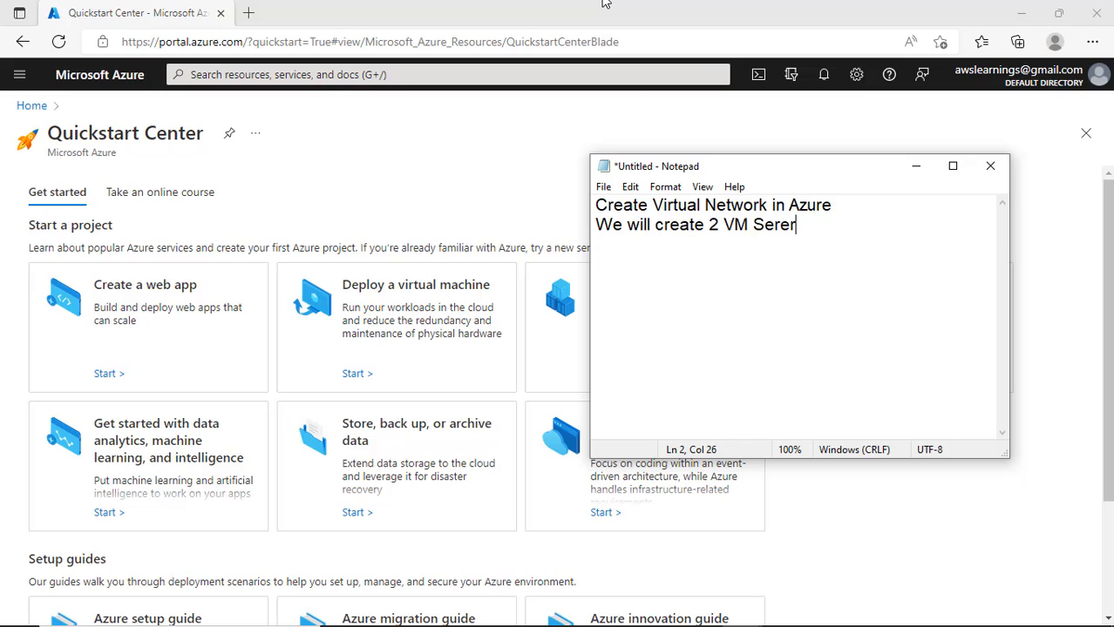
{"action": "key", "text": "BackSpace"}
{"action": "key", "text": "BackSpace"}
{"action": "key", "text": "BackSpace"}
{"action": "type", "text": "rver"}
{"action": "key", "text": "Return"}
- Add the third line 'Connect those server.' and nudge the window
{"action": "type", "text": "Connect the"}
{"action": "key", "text": "BackSpace"}
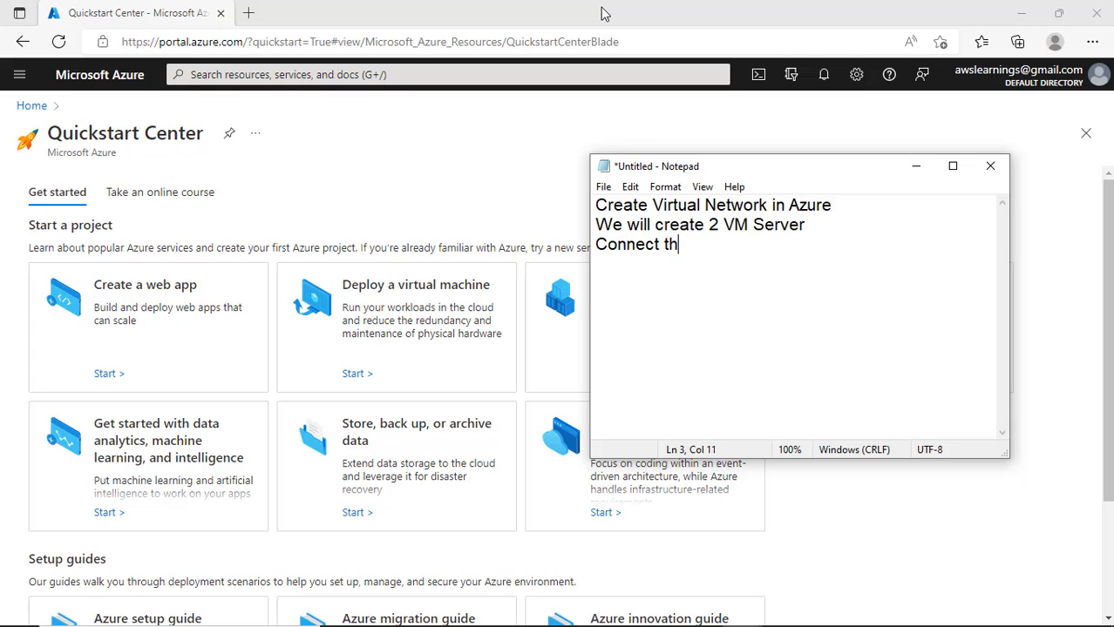
{"action": "type", "text": "osese"}
{"action": "key", "text": "BackSpace"}
{"action": "key", "text": "BackSpace"}
{"action": "type", "text": "server."}
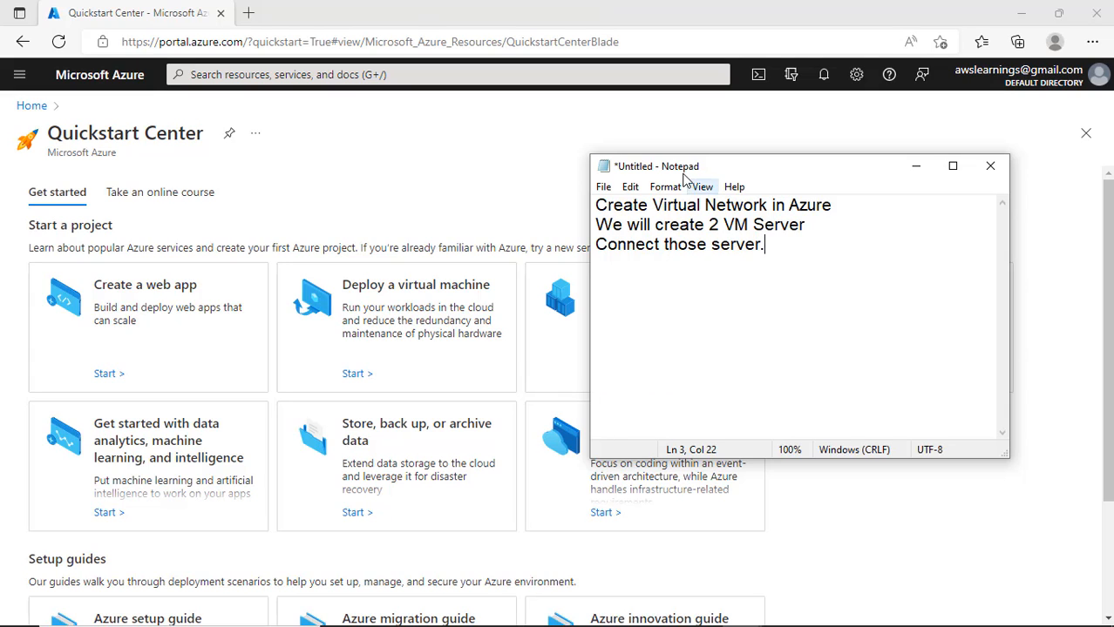
{"action": "left_click_drag", "start_coordinate": [692, 171], "coordinate": [719, 180]}
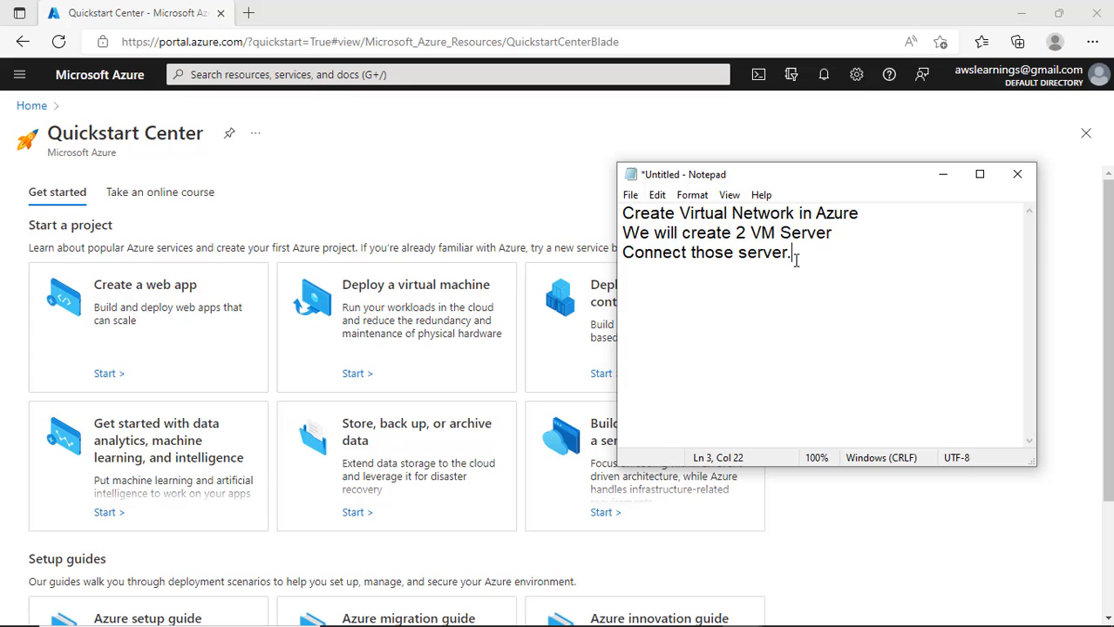
- After a blank line, type 'Virtual Mchine' as the first list entry
{"action": "key", "text": "Return"}
{"action": "key", "text": "Return"}
{"action": "type", "text": "Virtual Mchin"}
{"action": "key", "text": "BackSpace"}
{"action": "key", "text": "BackSpace"}
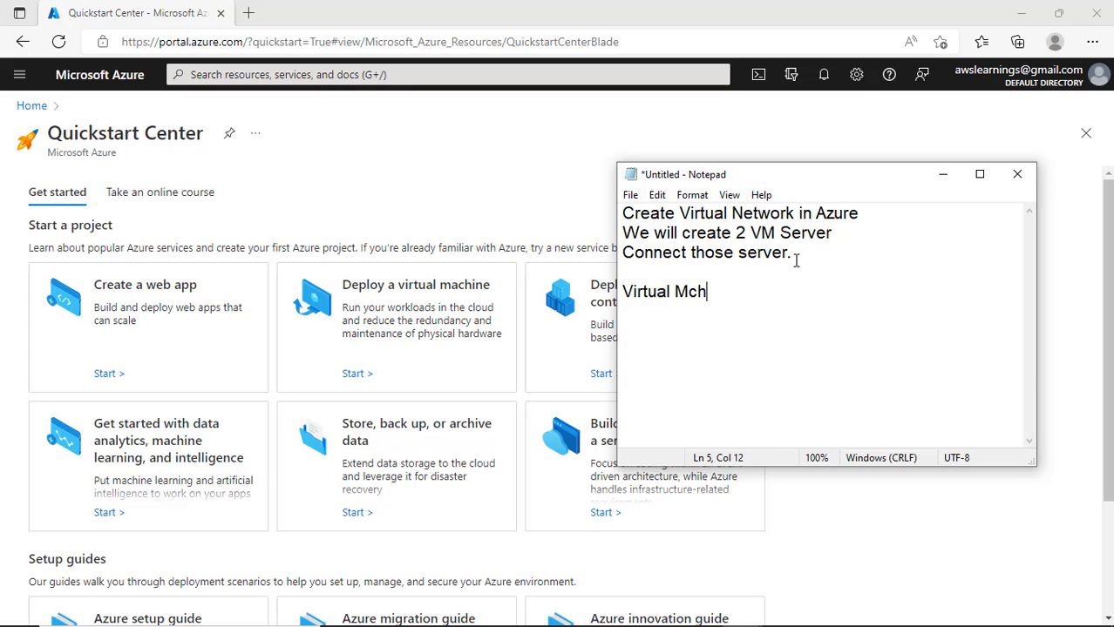
{"action": "type", "text": "ine"}
{"action": "key", "text": "Return"}
- Add the entries 'Network VPC' and 'Subnet' on their own lines
{"action": "type", "text": "Netwo"}
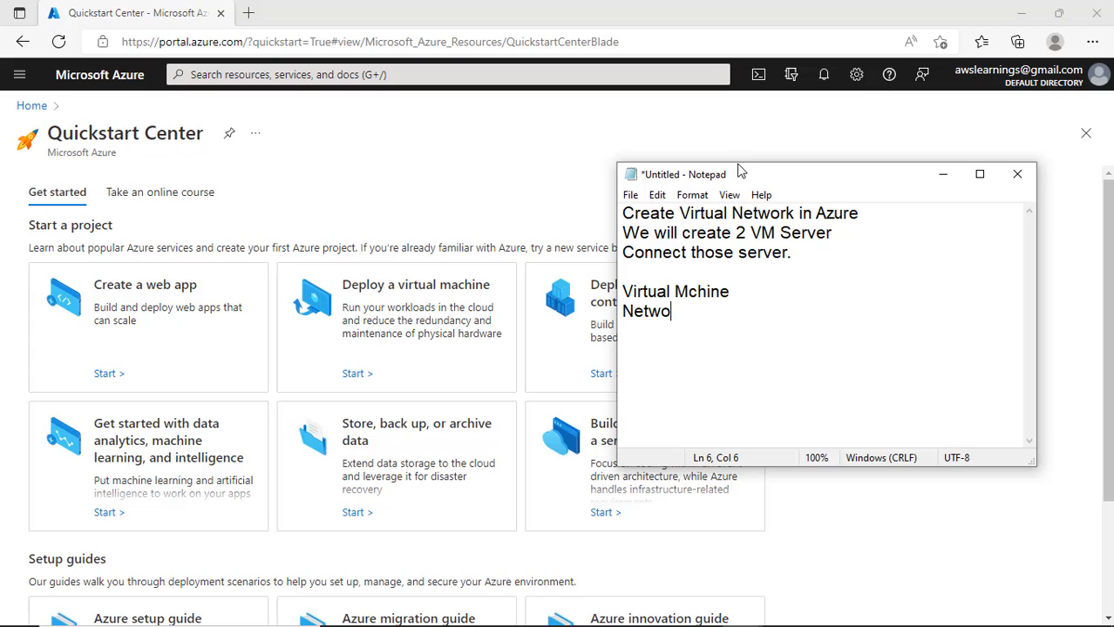
{"action": "key", "text": "BackSpace"}
{"action": "key", "text": "BackSpace"}
{"action": "key", "text": "BackSpace"}
{"action": "key", "text": "BackSpace"}
{"action": "key", "text": "BackSpace"}
{"action": "type", "text": "VPC"}
{"action": "key", "text": "Home"}
{"action": "type", "text": "Network"}
{"action": "key", "text": "End"}
{"action": "key", "text": "Return"}
{"action": "type", "text": "S"}
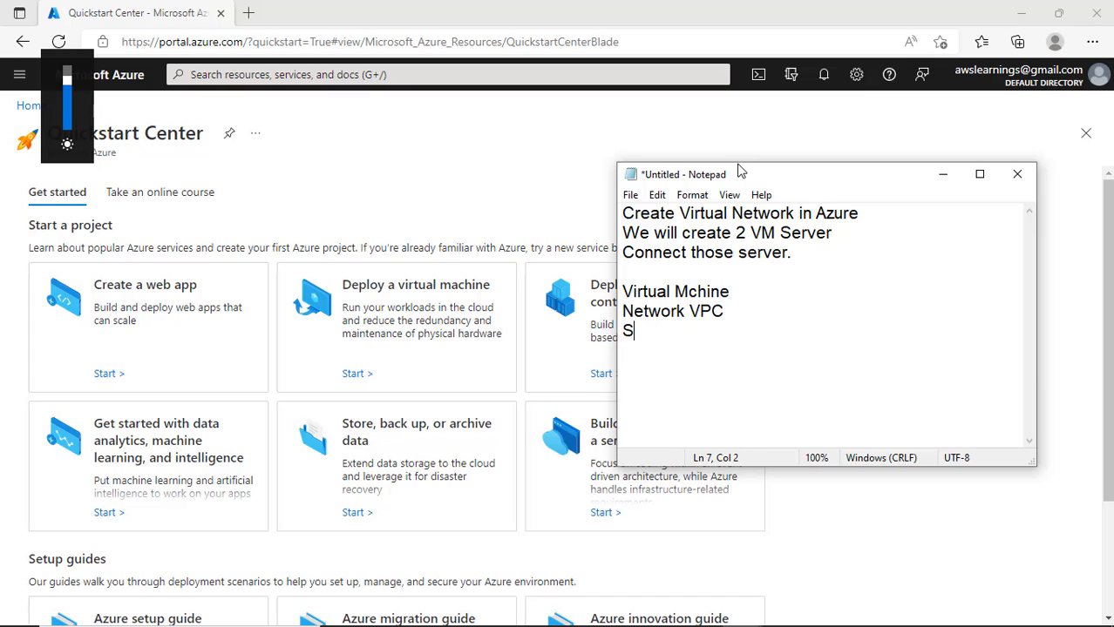
{"action": "type", "text": "ubnet"}
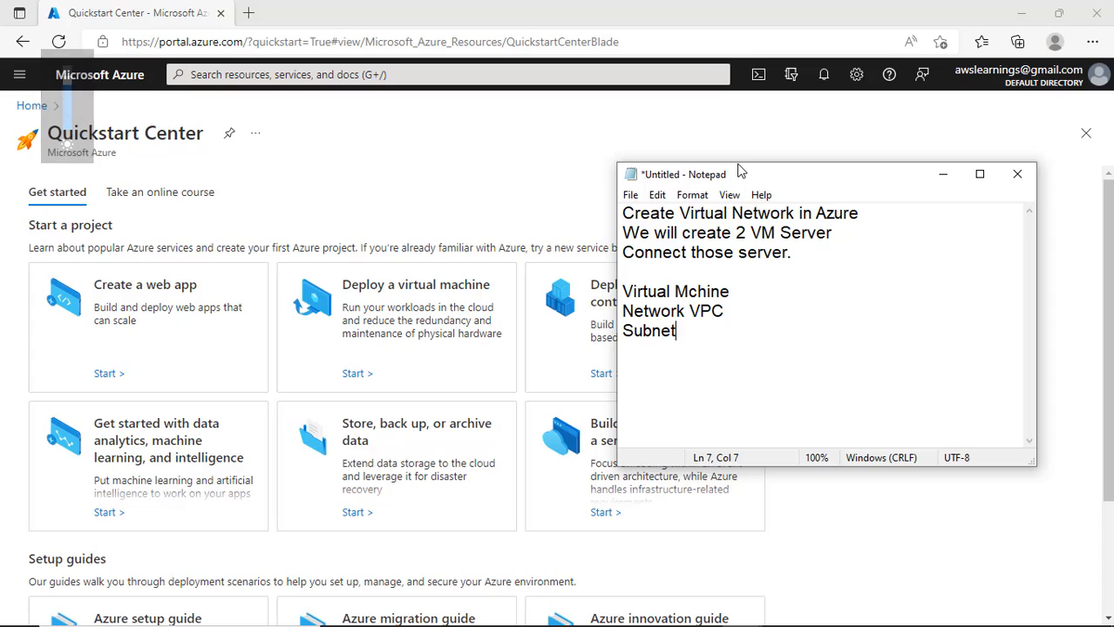
{"action": "key", "text": "Return"}
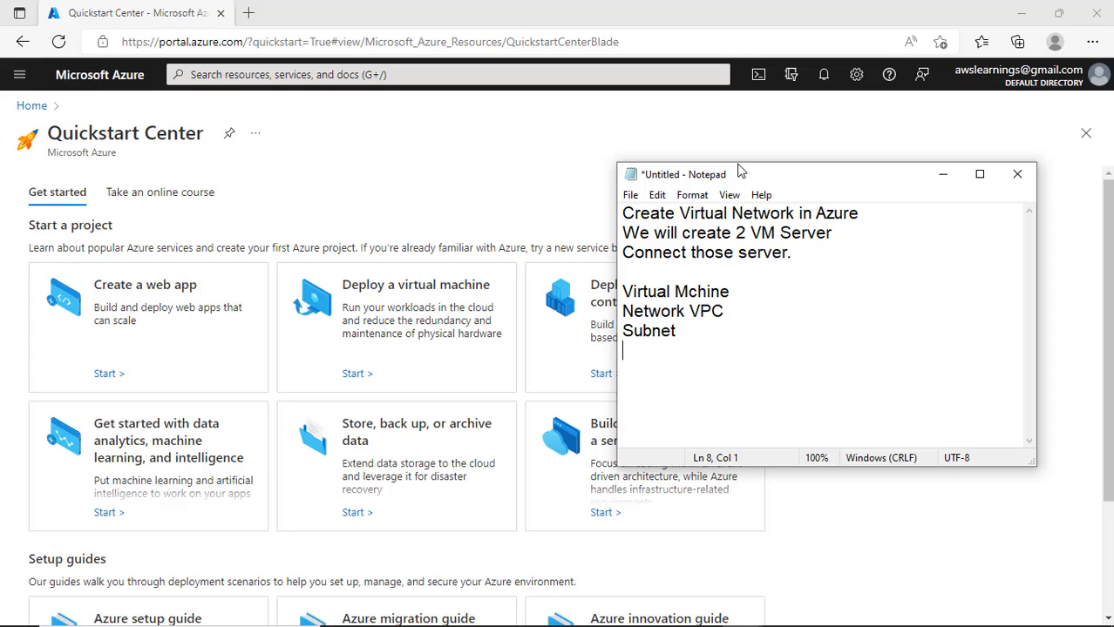
- Add 'Nat Gateway' as the last entry, followed by an empty line
{"action": "type", "text": "Net"}
{"action": "type", "text": "w"}
{"action": "key", "text": "BackSpace"}
{"action": "key", "text": "BackSpace"}
{"action": "type", "text": "at g"}
{"action": "key", "text": "BackSpace"}
{"action": "type", "text": "Gatw"}
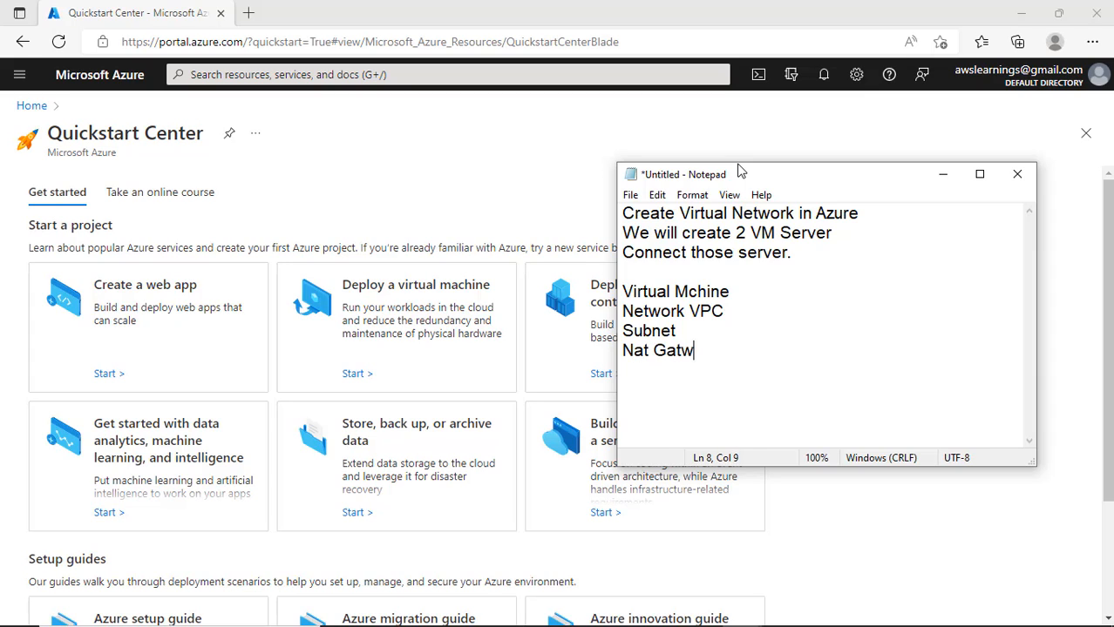
{"action": "key", "text": "BackSpace"}
{"action": "type", "text": "eway"}
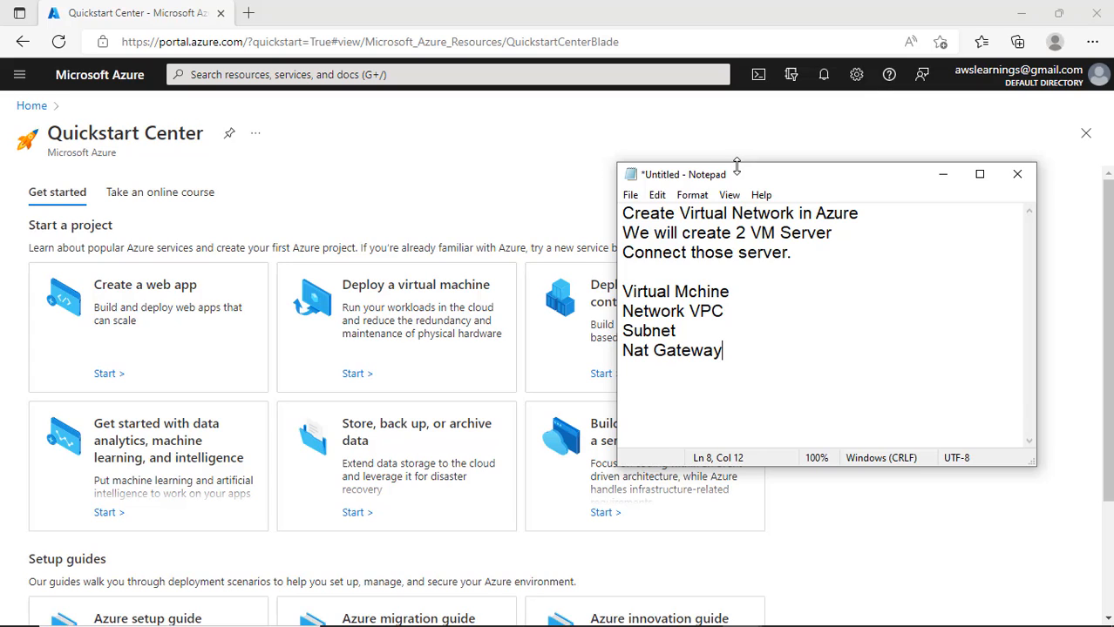
{"action": "key", "text": "Return"}
- Move the Notepad window aside and bring the Azure Quickstart Center back to the front
{"action": "left_click_drag", "start_coordinate": [715, 176], "coordinate": [780, 127]}
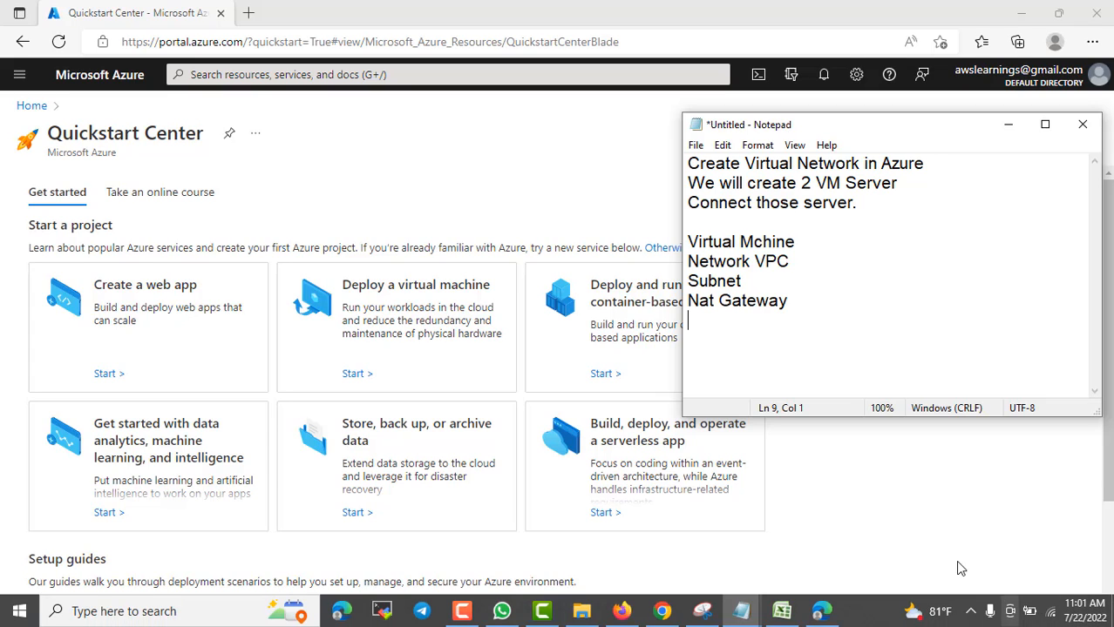
{"action": "left_click_drag", "start_coordinate": [861, 137], "coordinate": [853, 162]}
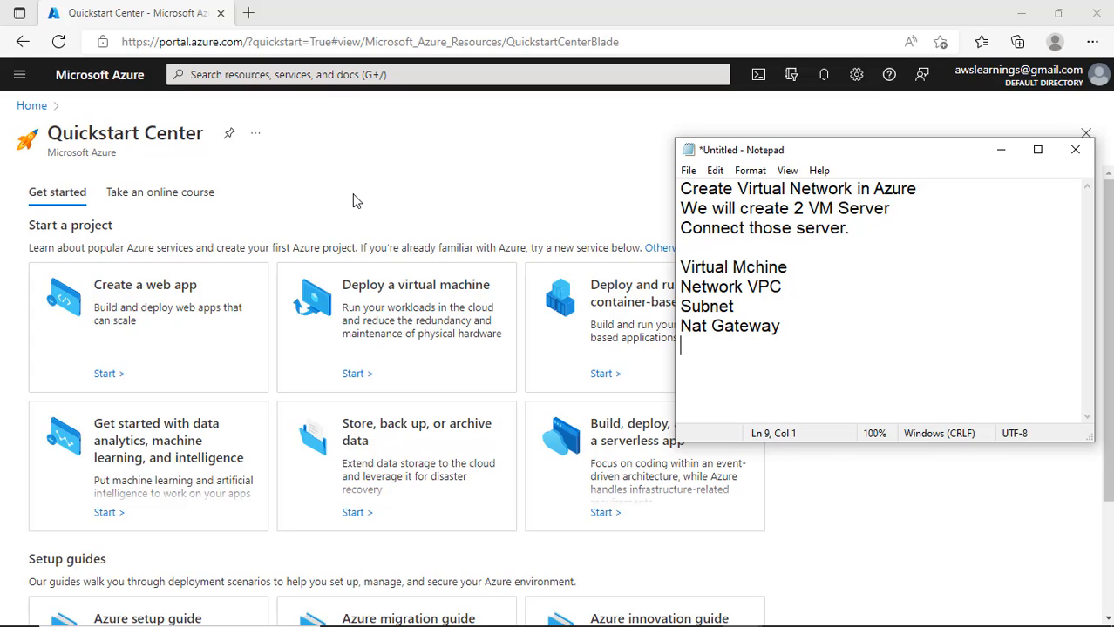
{"action": "left_click", "coordinate": [274, 171]}
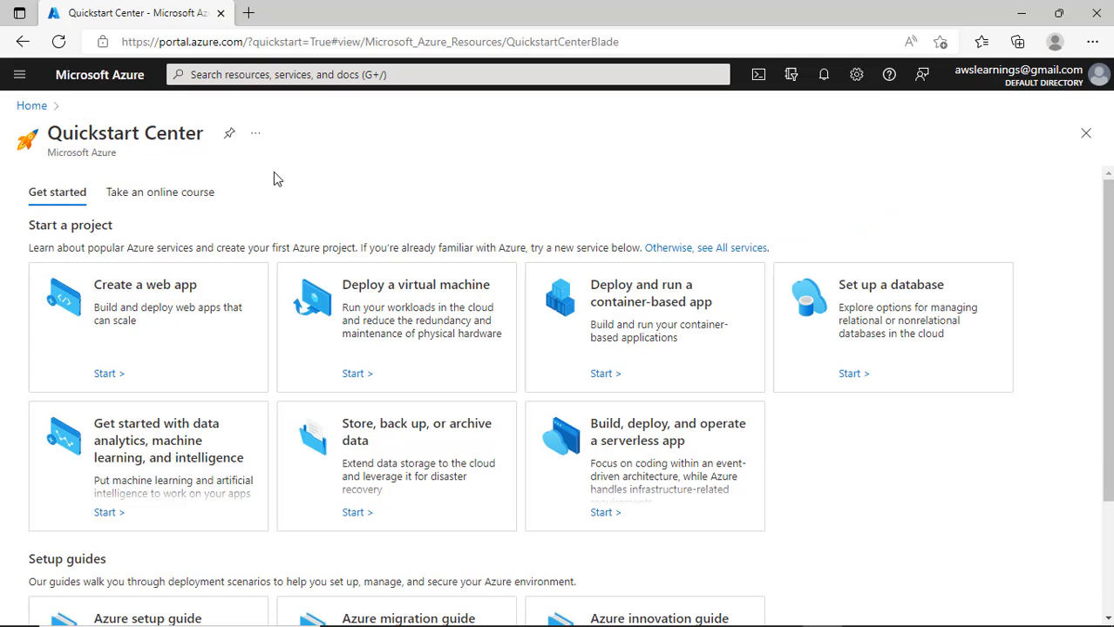
- Glance at the account panel, then navigate from Quickstart Center to the Azure Home page
{"action": "left_click", "coordinate": [1090, 81]}
{"action": "left_click", "coordinate": [722, 174]}
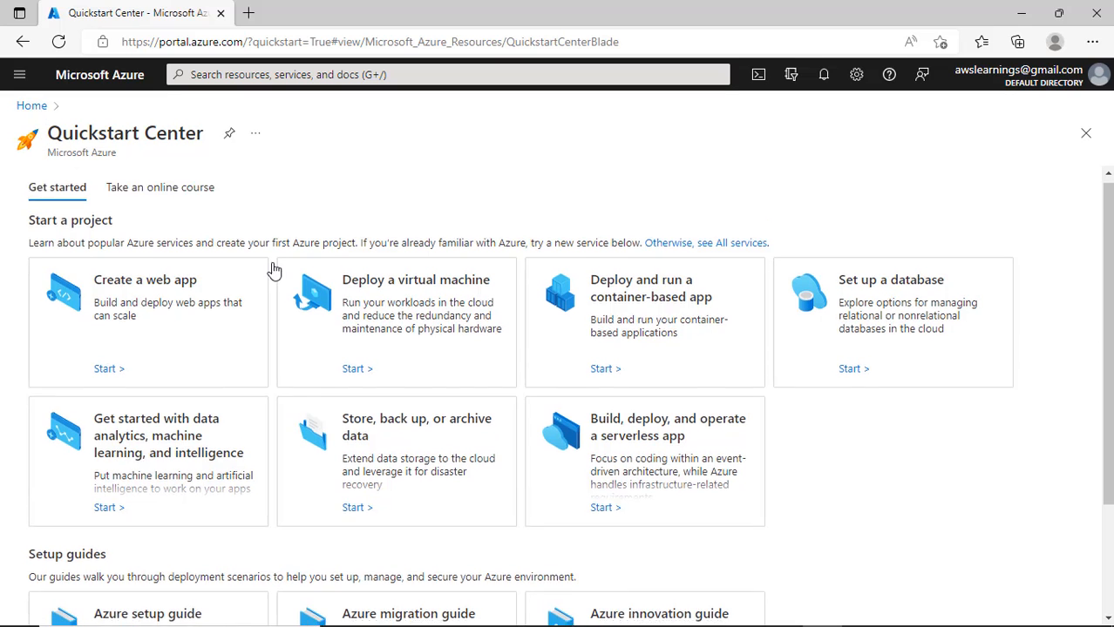
{"action": "scroll", "coordinate": [296, 278], "scroll_direction": "down", "scroll_amount": 1}
{"action": "scroll", "coordinate": [296, 279], "scroll_direction": "down", "scroll_amount": 3}
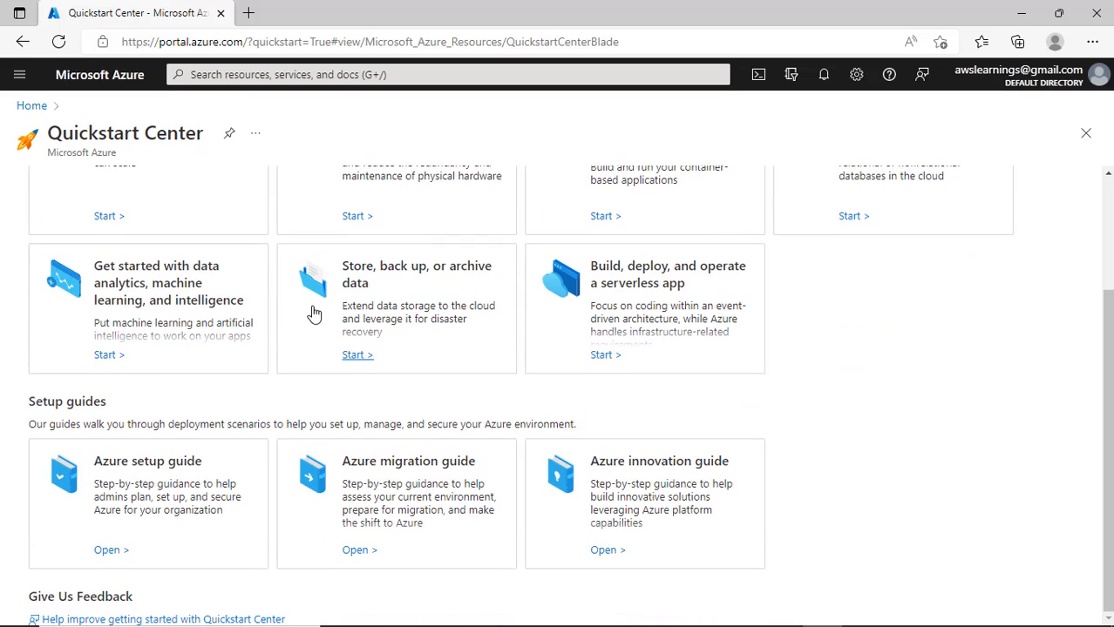
{"action": "left_click", "coordinate": [35, 108]}
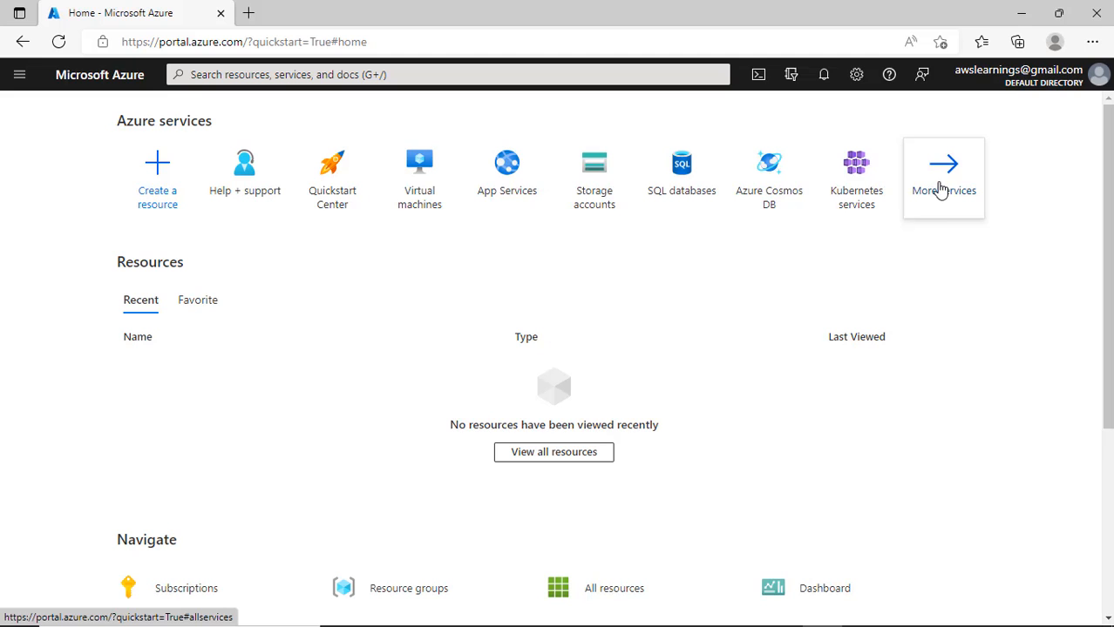
{"action": "scroll", "coordinate": [808, 401], "scroll_direction": "down", "scroll_amount": 3}
{"action": "scroll", "coordinate": [807, 415], "scroll_direction": "up", "scroll_amount": 3}
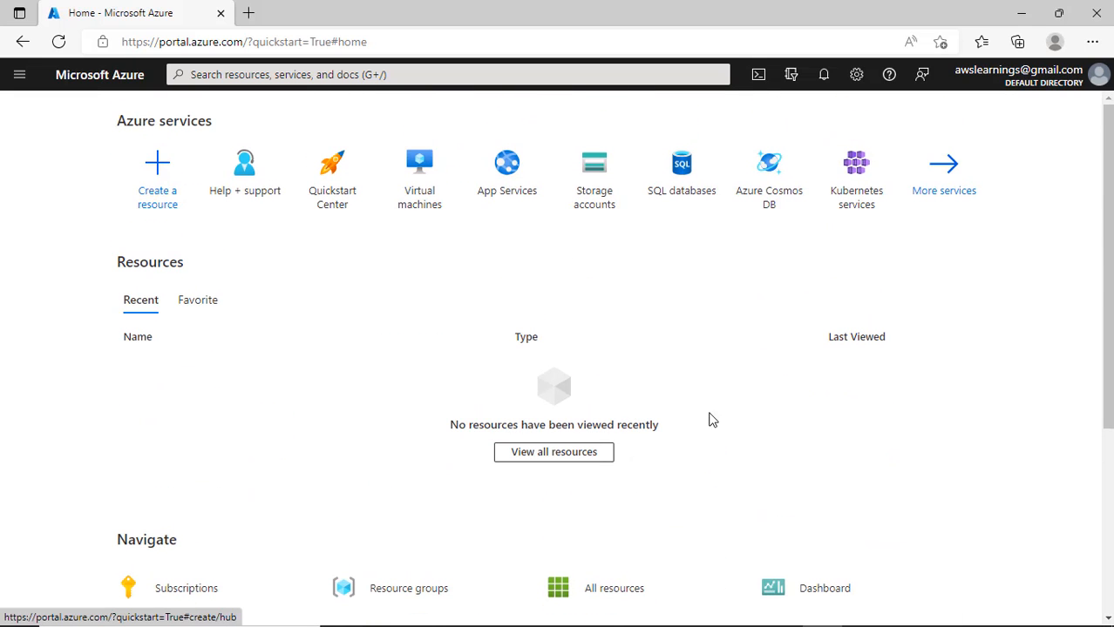
- In Create a resource, search 'virtual network' and open the Virtual network create form from Networking
{"action": "left_click", "coordinate": [158, 179]}
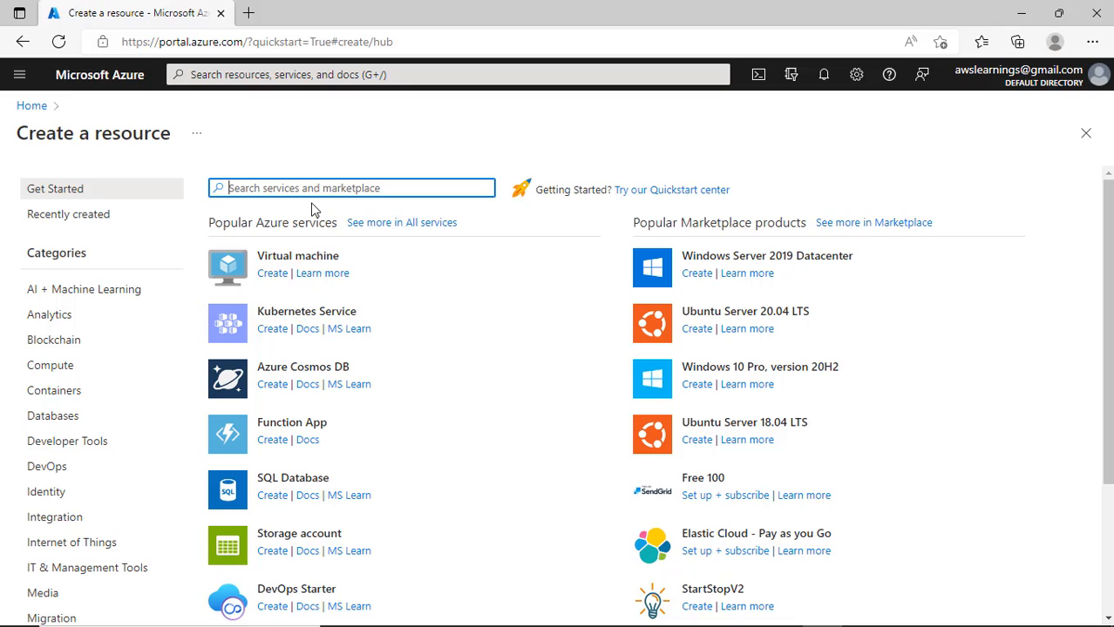
{"action": "type", "text": "vi"}
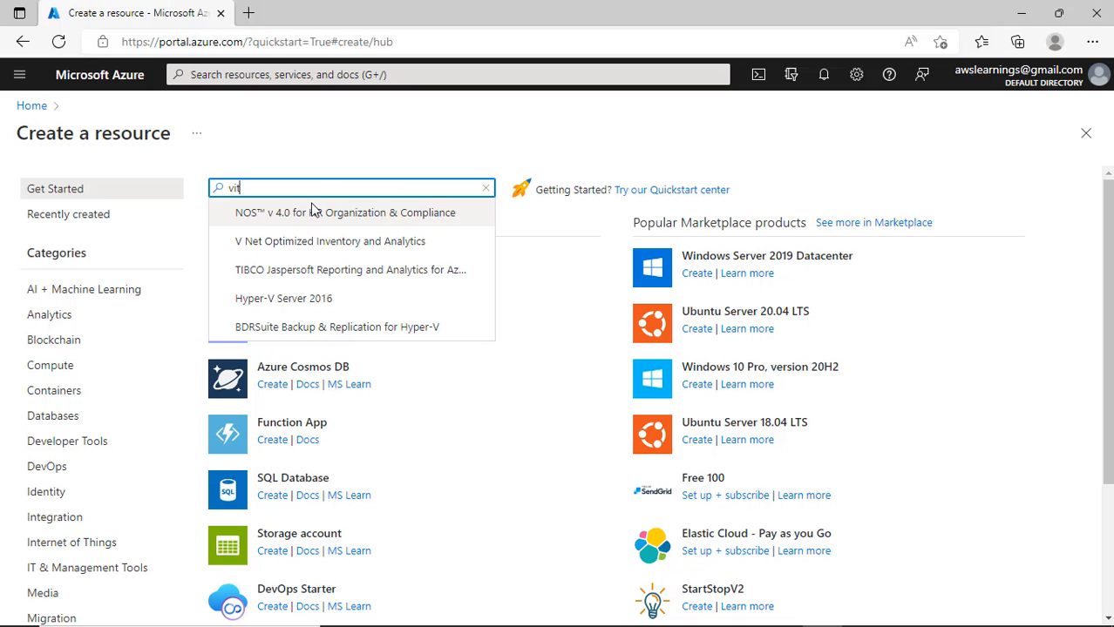
{"action": "key", "text": "BackSpace"}
{"action": "key", "text": "BackSpace"}
{"action": "type", "text": "network"}
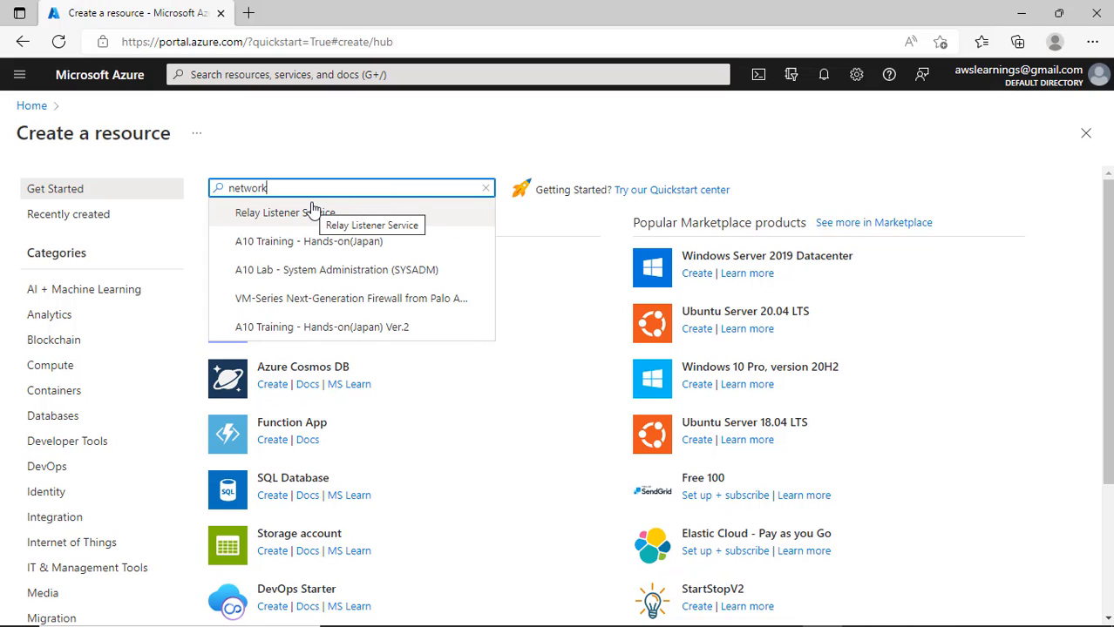
{"action": "key", "text": "Home"}
{"action": "type", "text": "vi"}
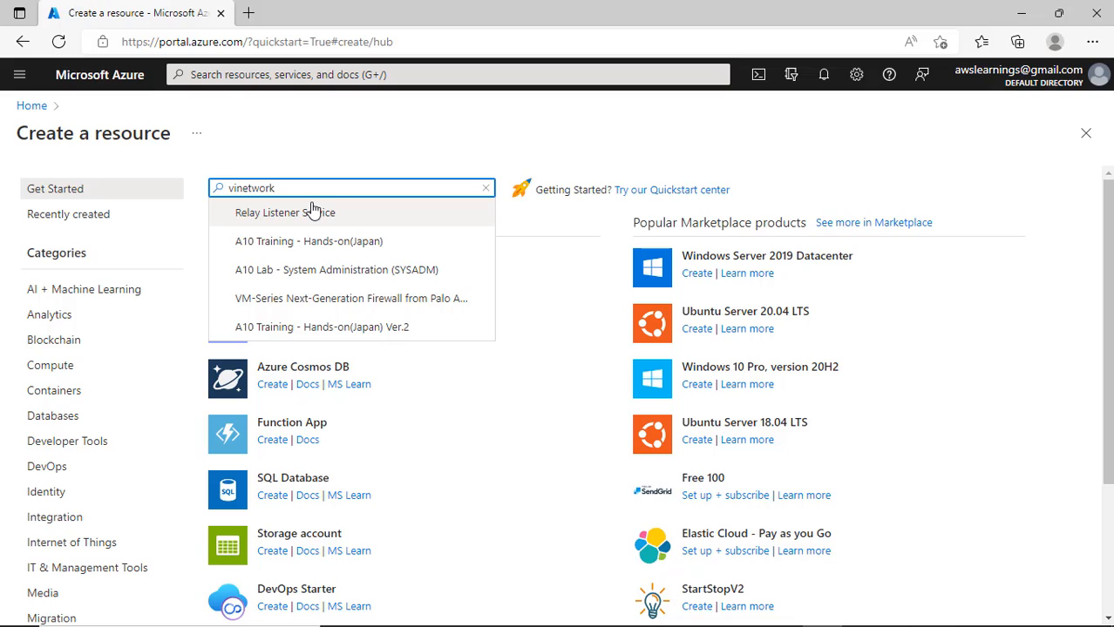
{"action": "type", "text": "rtual"}
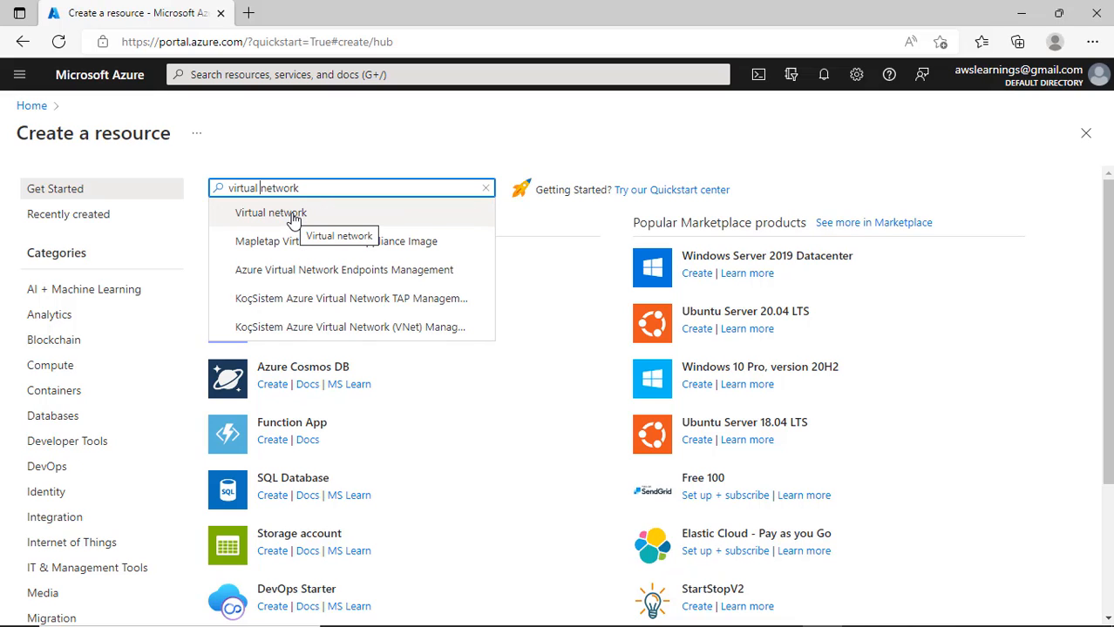
{"action": "scroll", "coordinate": [93, 412], "scroll_direction": "down", "scroll_amount": 2}
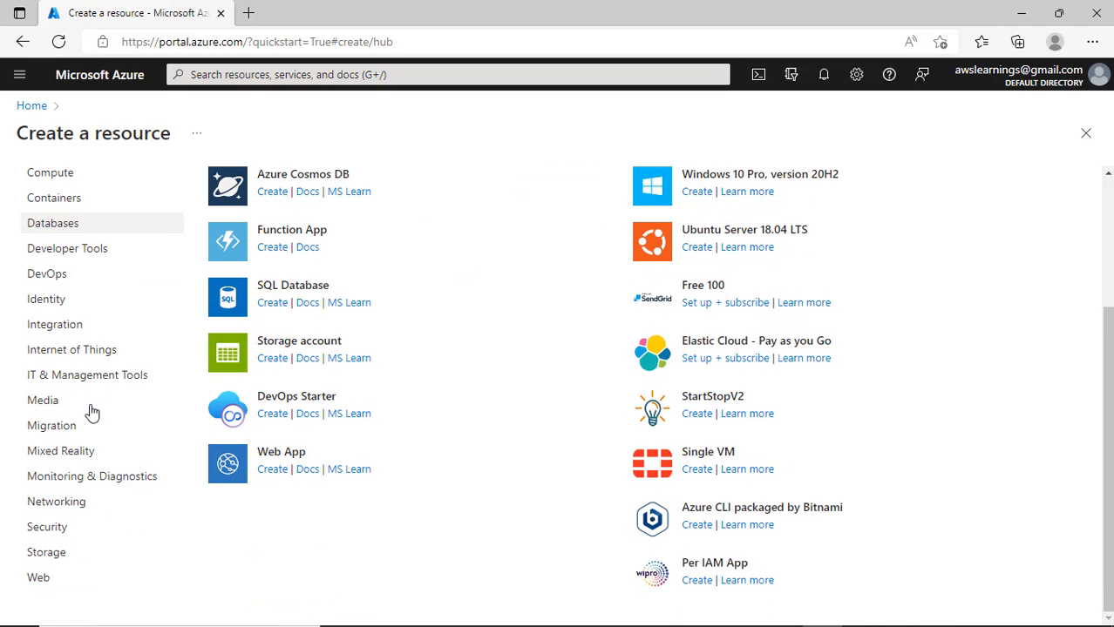
{"action": "left_click", "coordinate": [55, 511]}
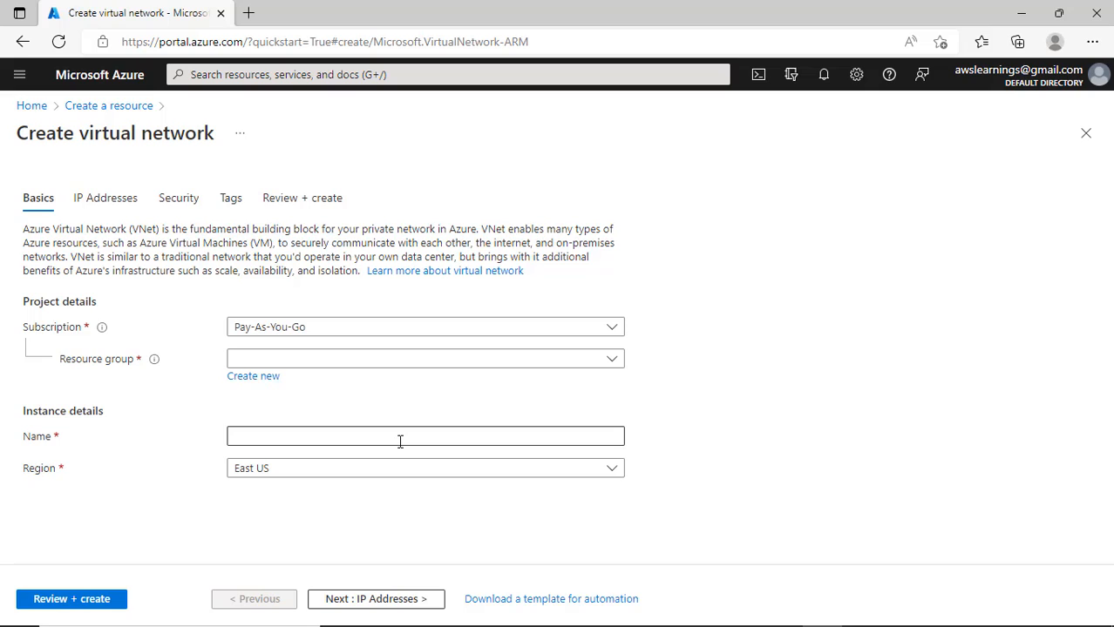
- Check the existing resource group and subscription options on the form
{"action": "left_click", "coordinate": [303, 360]}
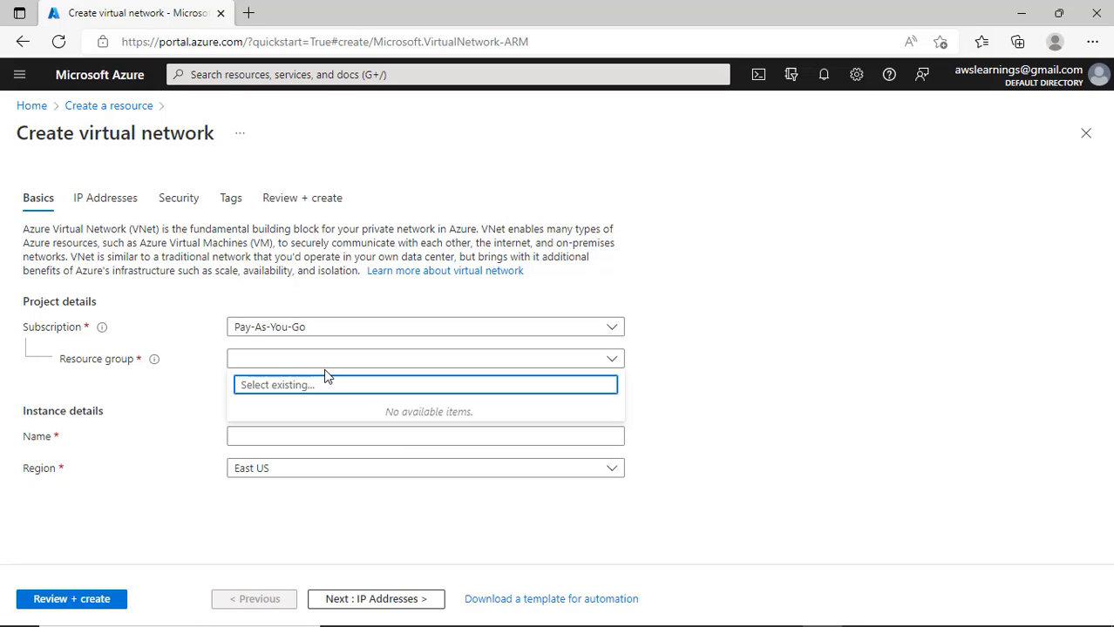
{"action": "left_click", "coordinate": [325, 363]}
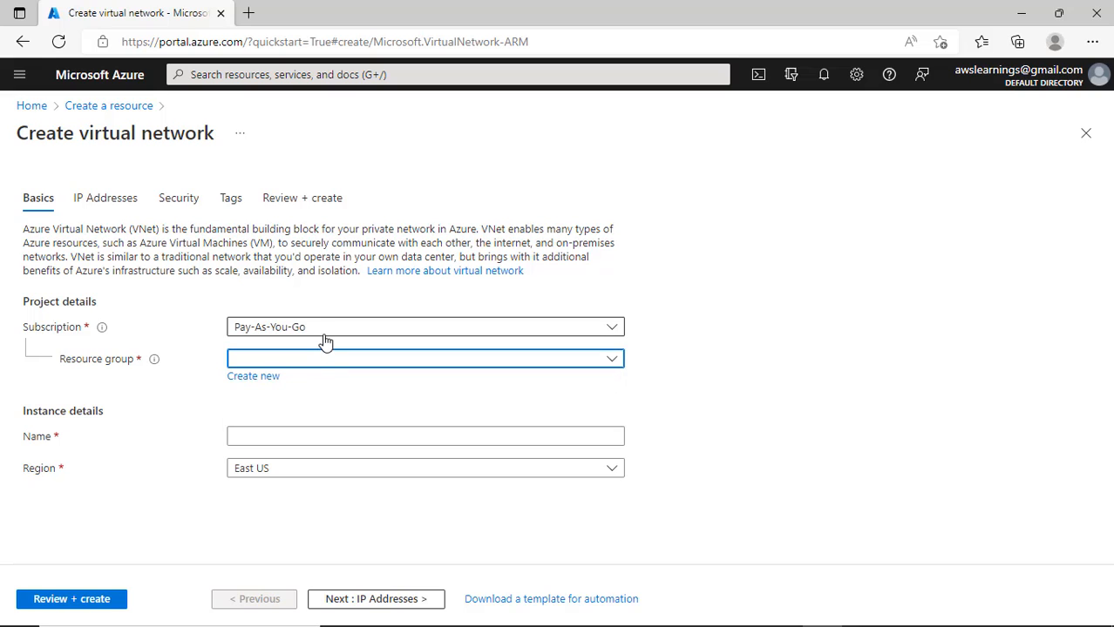
{"action": "left_click", "coordinate": [321, 328]}
{"action": "left_click", "coordinate": [454, 294]}
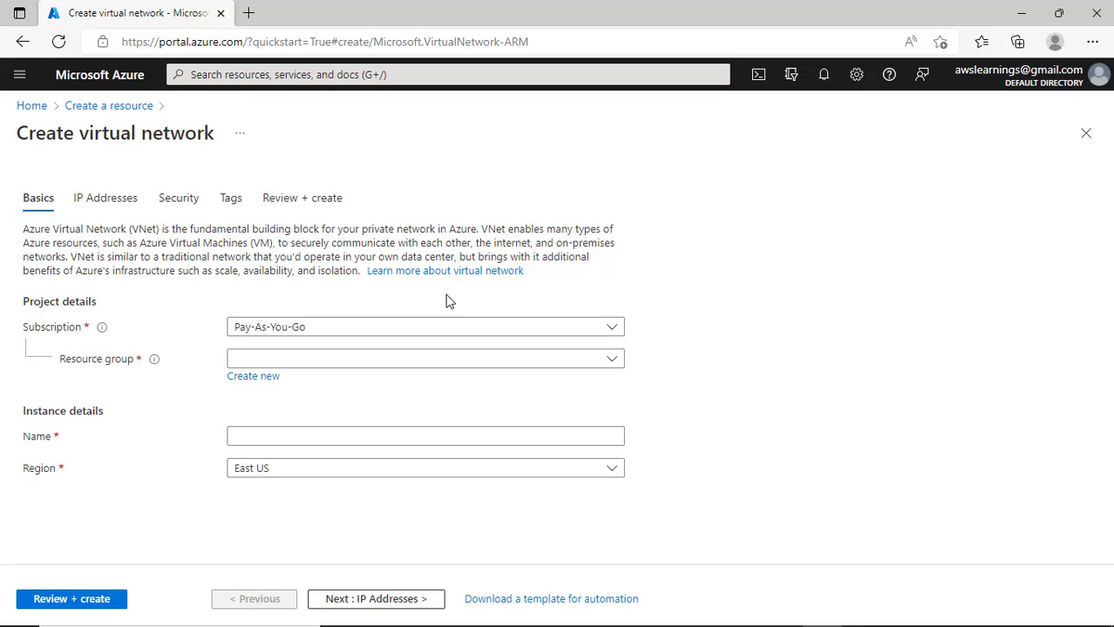
- Create a new resource group named CloudLearningPrimary
{"action": "left_click", "coordinate": [267, 384]}
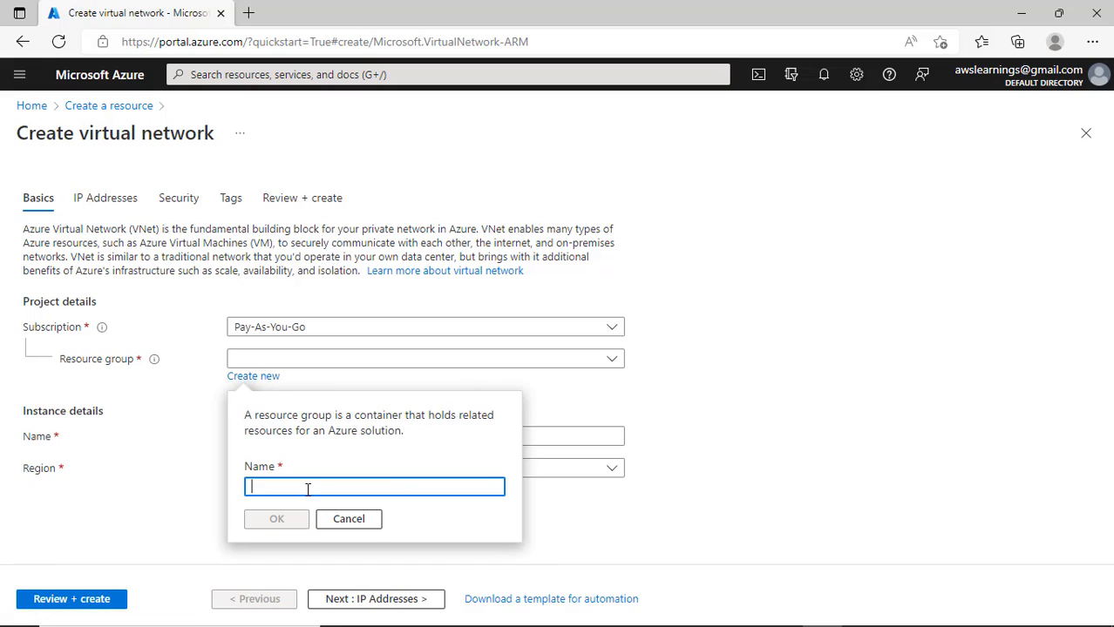
{"action": "type", "text": "C"}
{"action": "key", "text": "BackSpace"}
{"action": "type", "text": "C"}
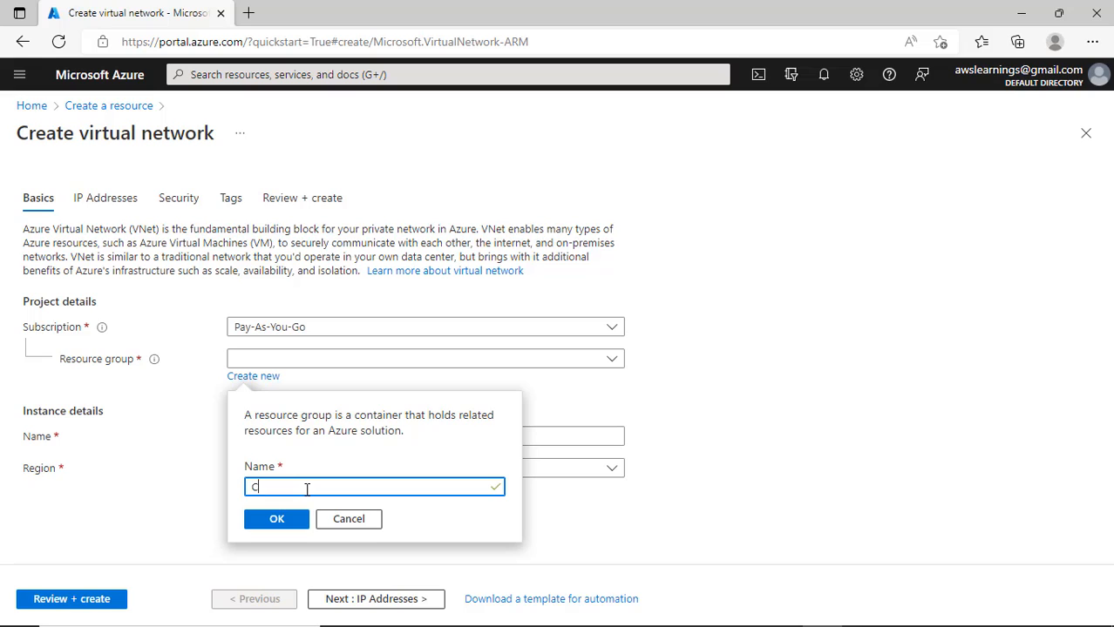
{"action": "type", "text": "loud Learning"}
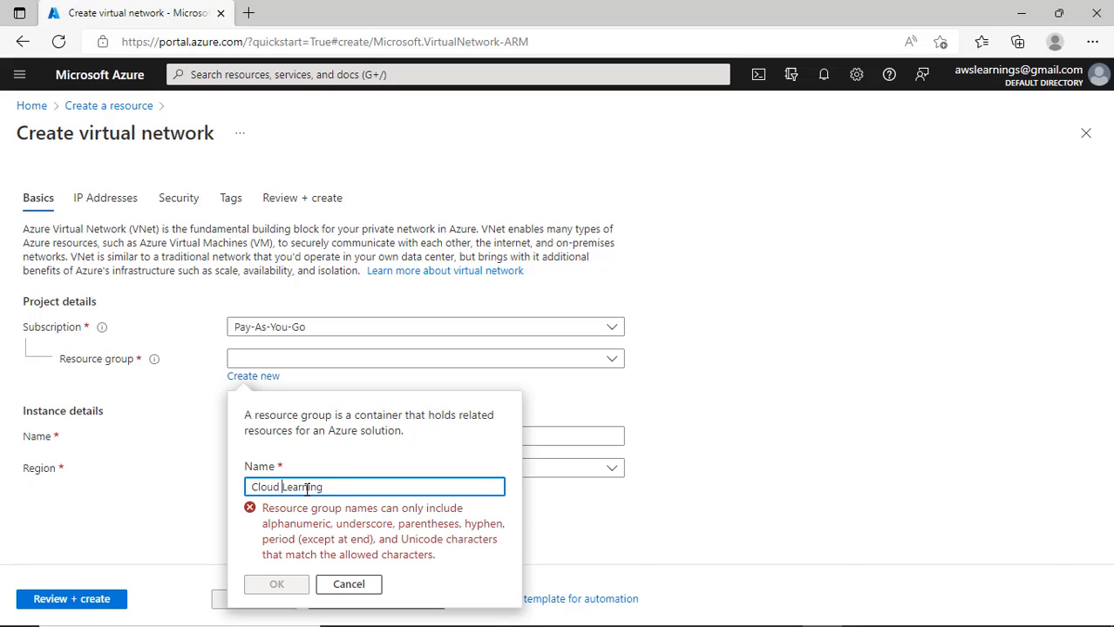
{"action": "key", "text": "BackSpace"}
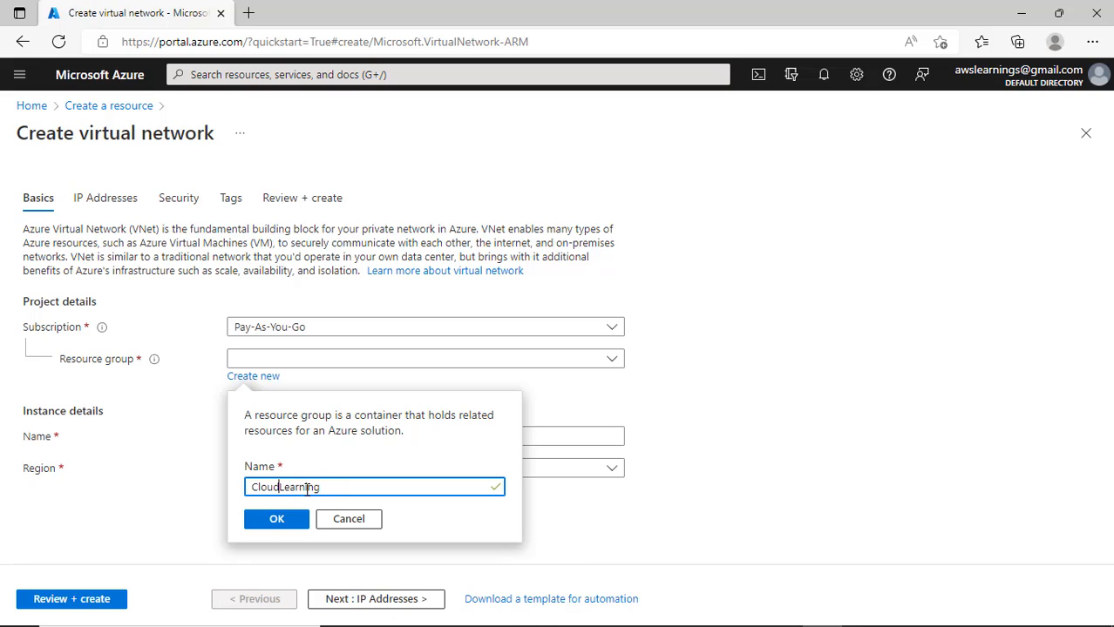
{"action": "left_click", "coordinate": [363, 493]}
{"action": "type", "text": "Primary"}
- Confirm the CloudLearningPrimary group, name the network WebServer1, and choose Central India region
{"action": "left_click", "coordinate": [284, 522]}
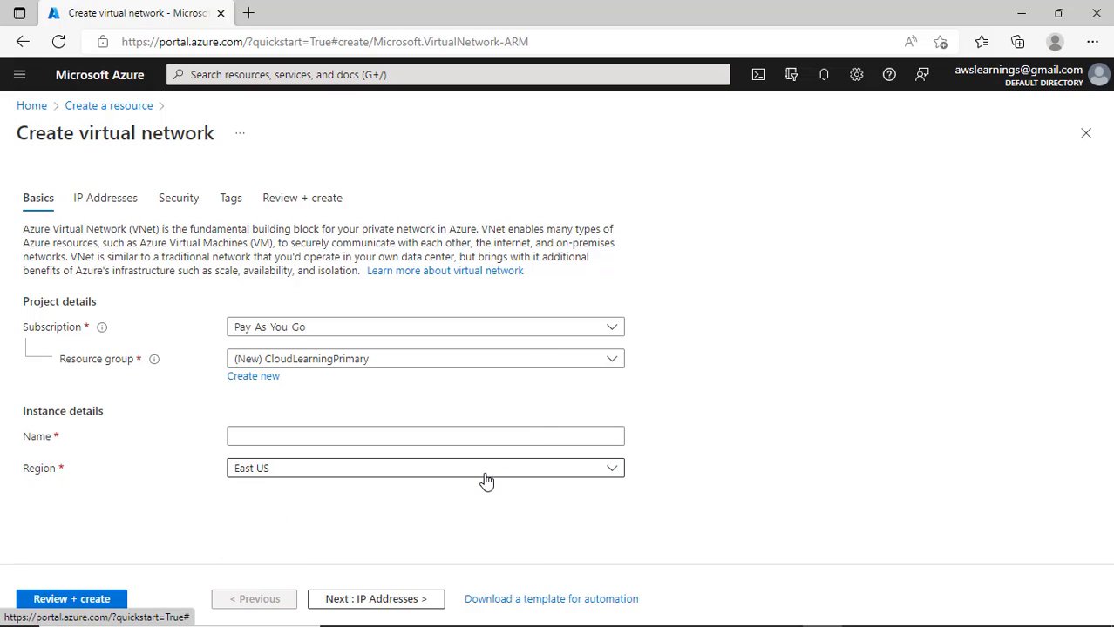
{"action": "left_click", "coordinate": [290, 438]}
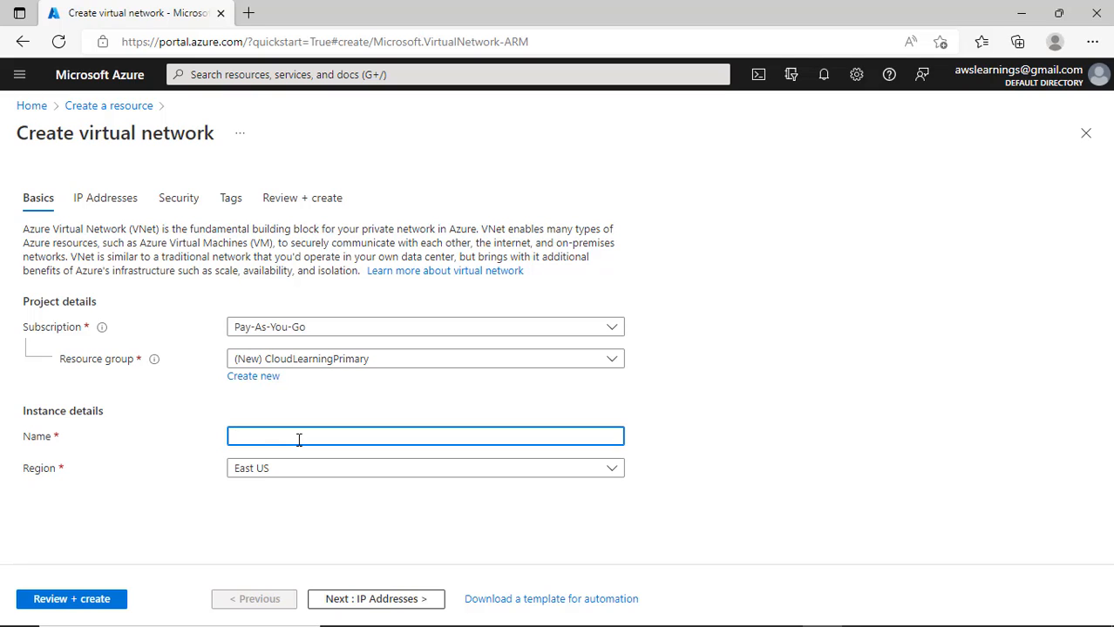
{"action": "type", "text": "WebServer1"}
{"action": "left_click", "coordinate": [276, 477]}
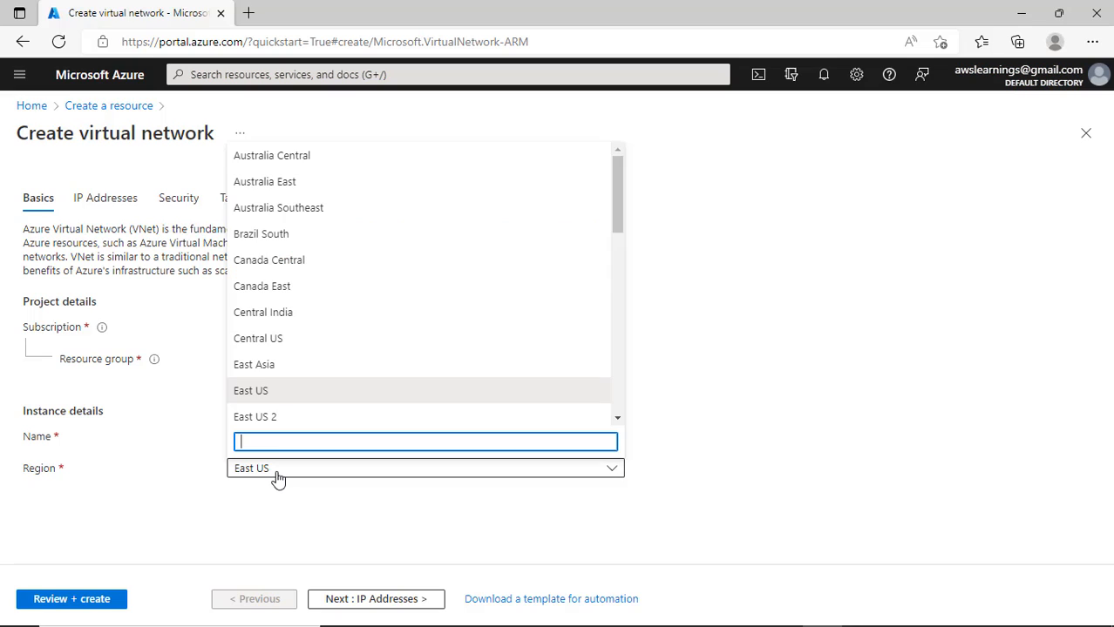
{"action": "left_click", "coordinate": [278, 313]}
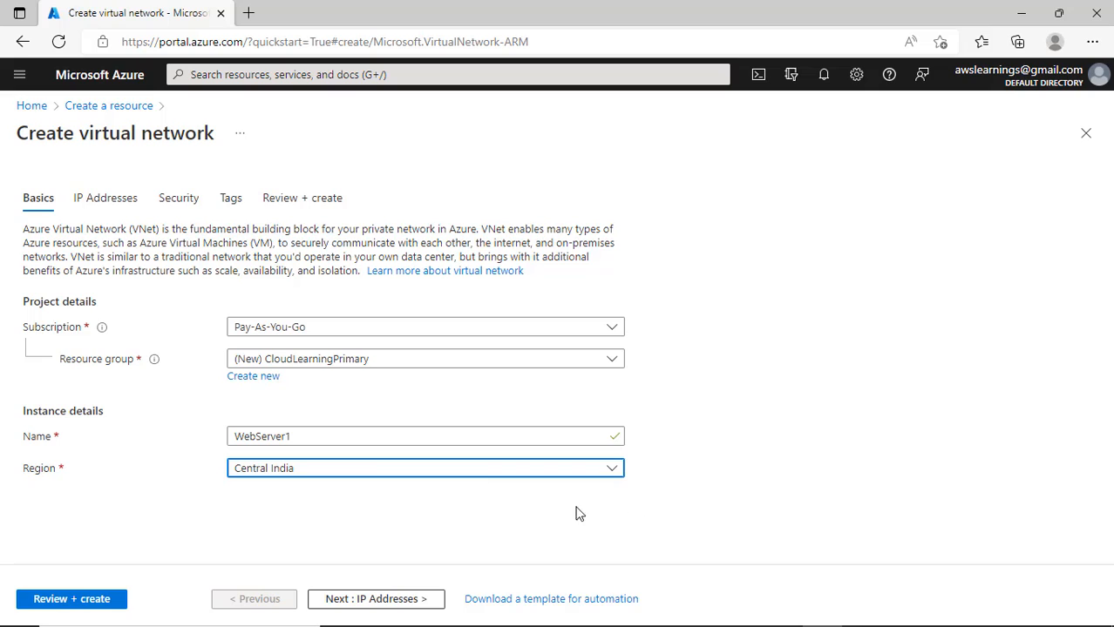
- Change the virtual network name from WebServer1 to WebNetwork
{"action": "double_click", "coordinate": [312, 437]}
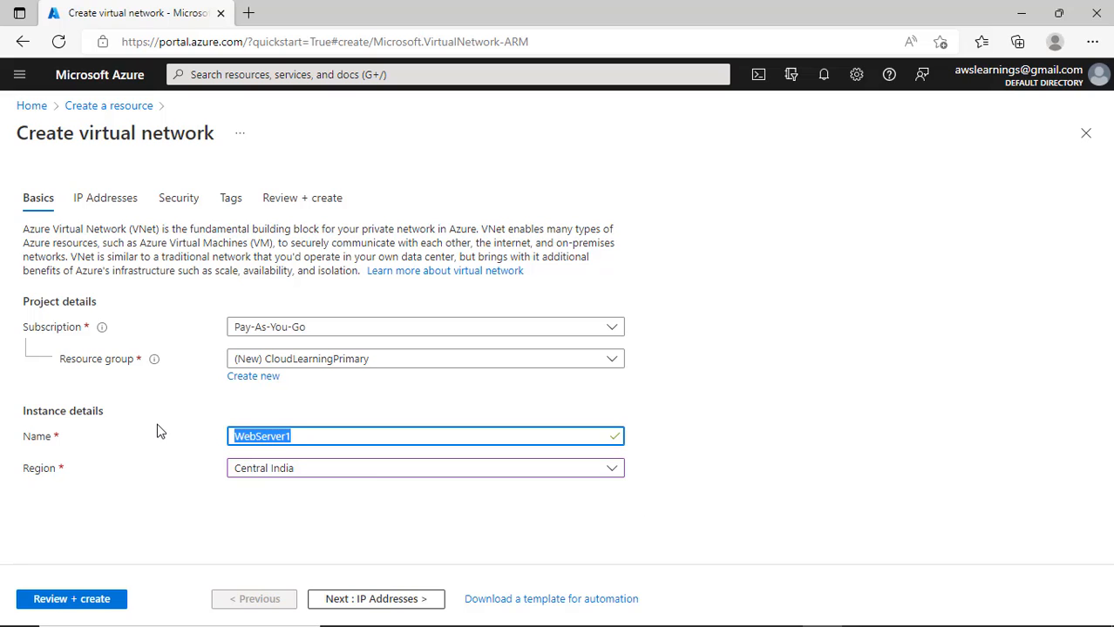
{"action": "type", "text": "Web N"}
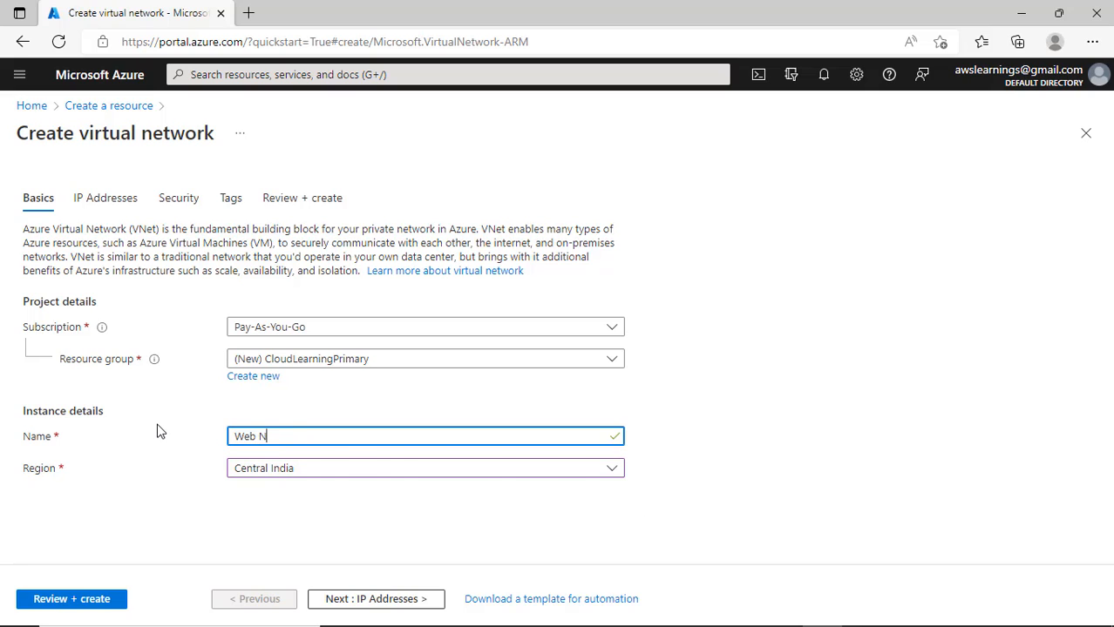
{"action": "type", "text": "e"}
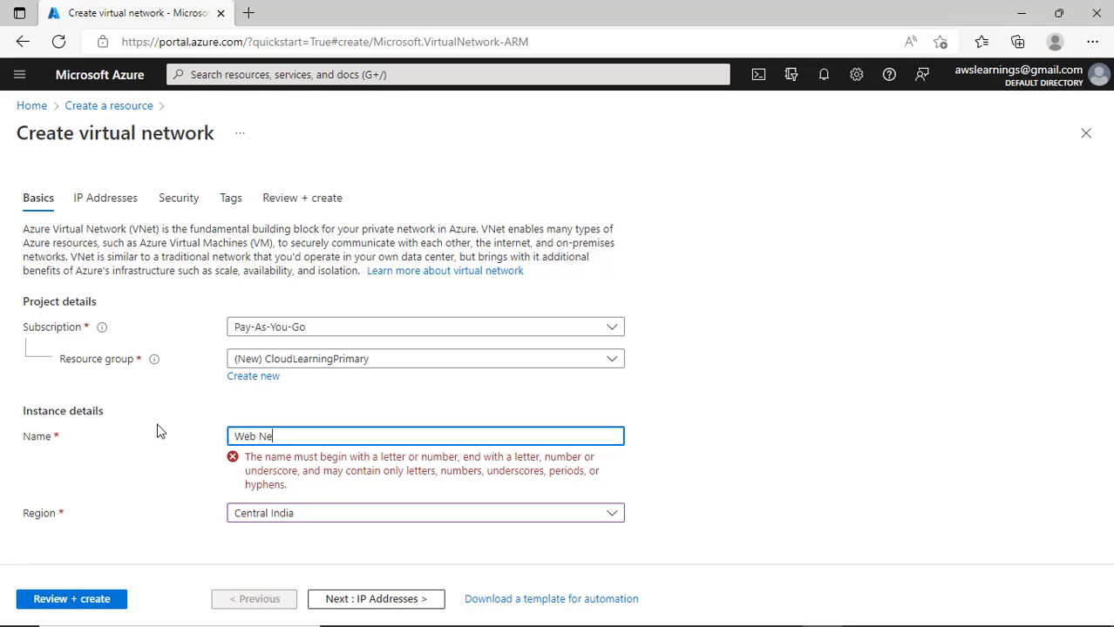
{"action": "key", "text": "BackSpace"}
{"action": "key", "text": "BackSpace"}
{"action": "key", "text": "BackSpace"}
{"action": "type", "text": "Network"}
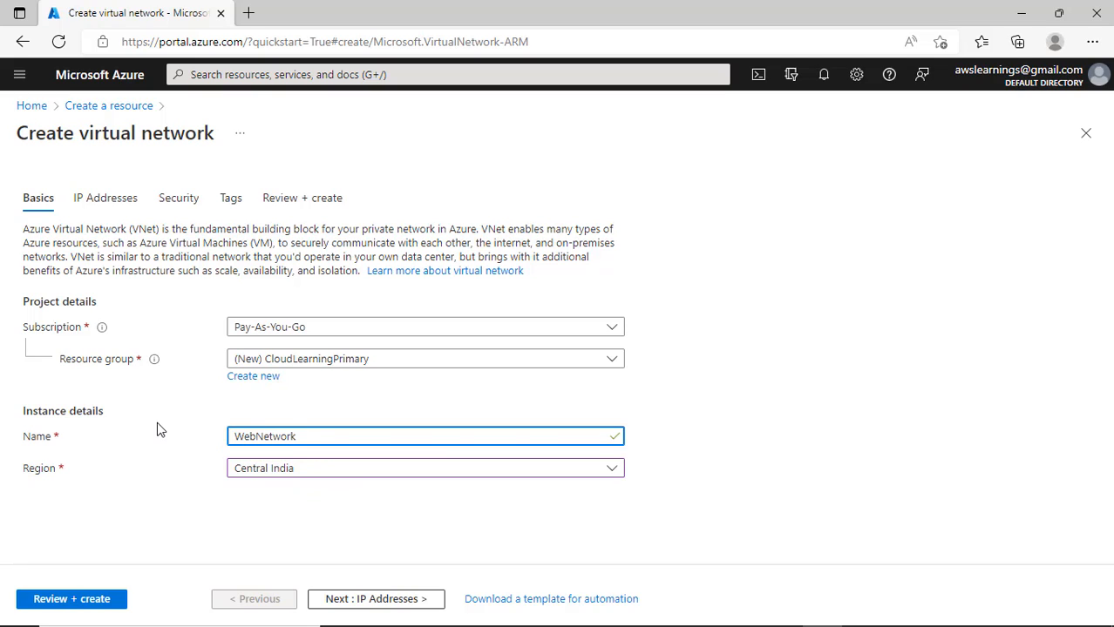
{"action": "left_click", "coordinate": [813, 493]}
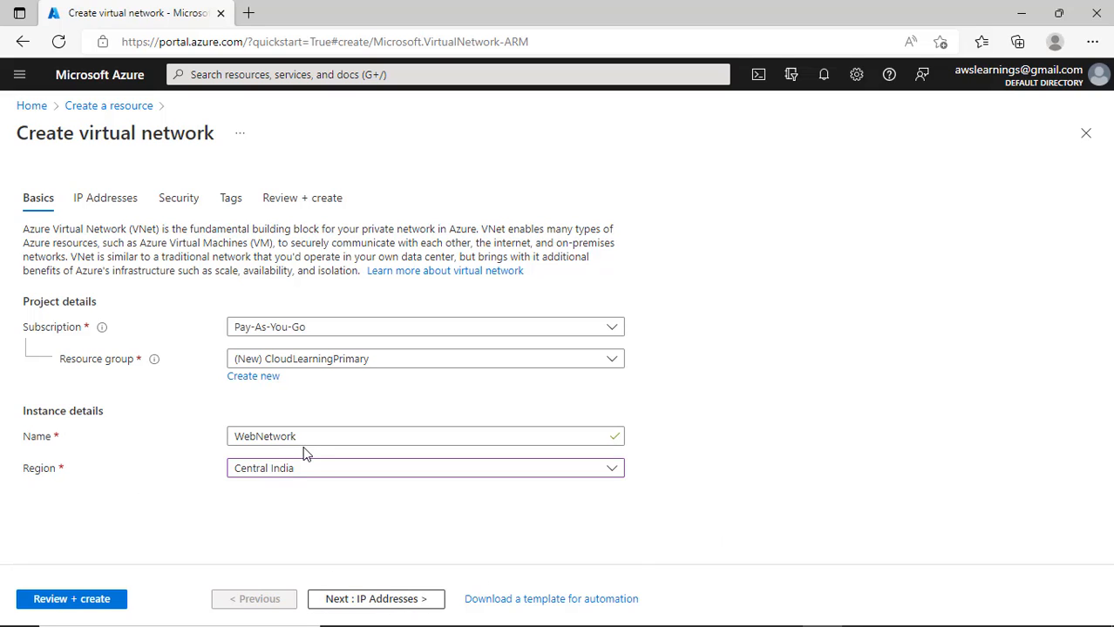
- Back on Basics, change the network name to Network1 and proceed to IP Addresses
{"action": "left_click", "coordinate": [430, 602]}
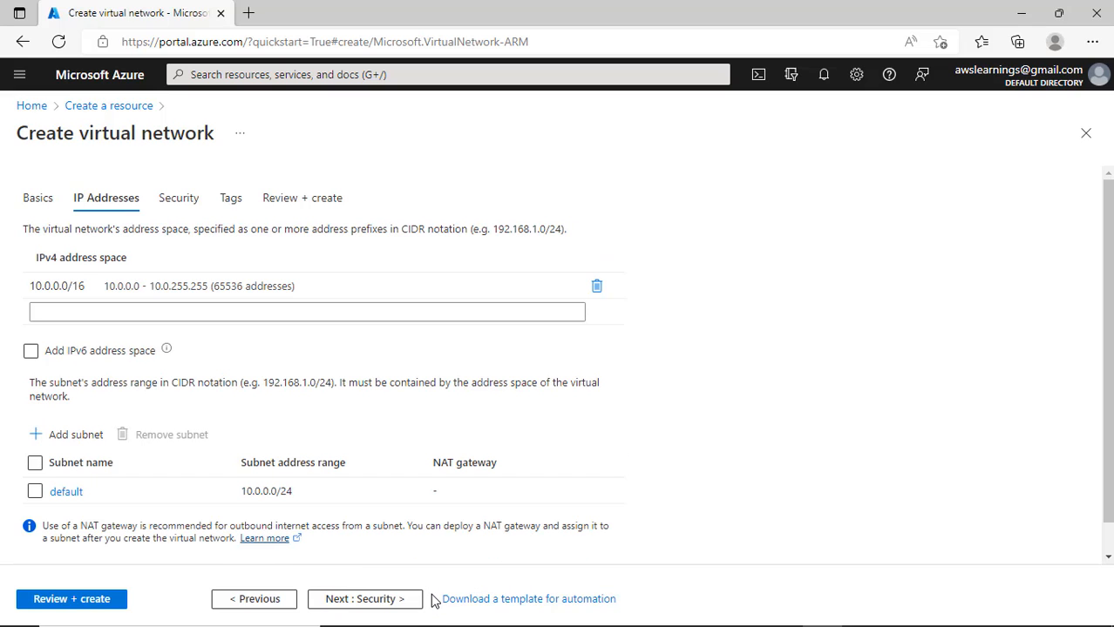
{"action": "left_click", "coordinate": [233, 599]}
{"action": "left_click_drag", "start_coordinate": [251, 436], "coordinate": [203, 440]}
{"action": "key", "text": "BackSpace"}
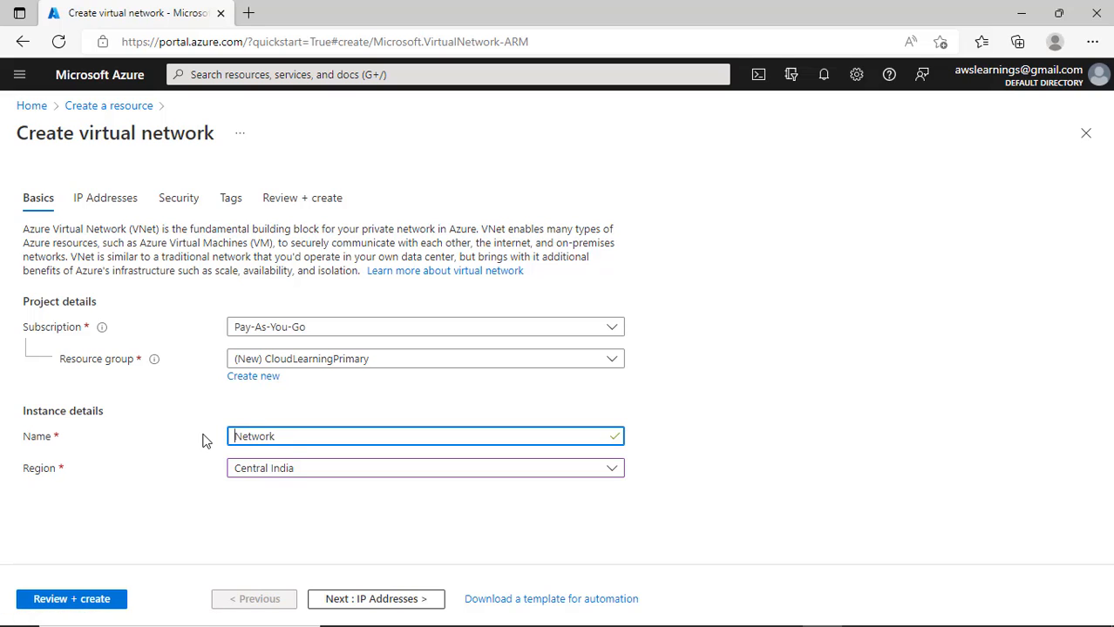
{"action": "key", "text": "End"}
{"action": "type", "text": "1"}
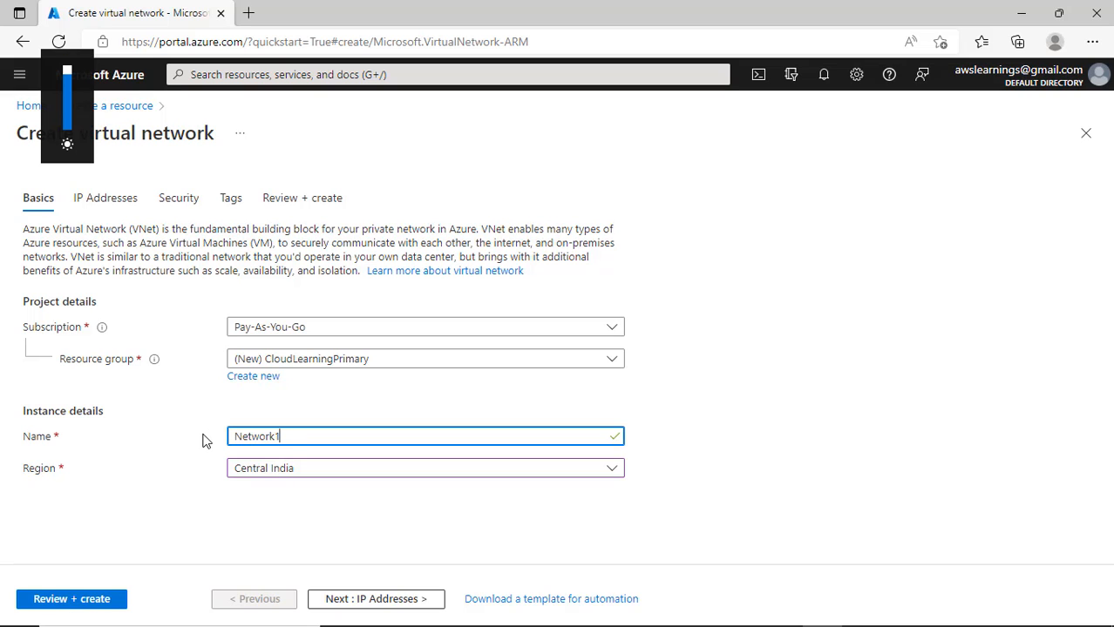
{"action": "left_click", "coordinate": [378, 599]}
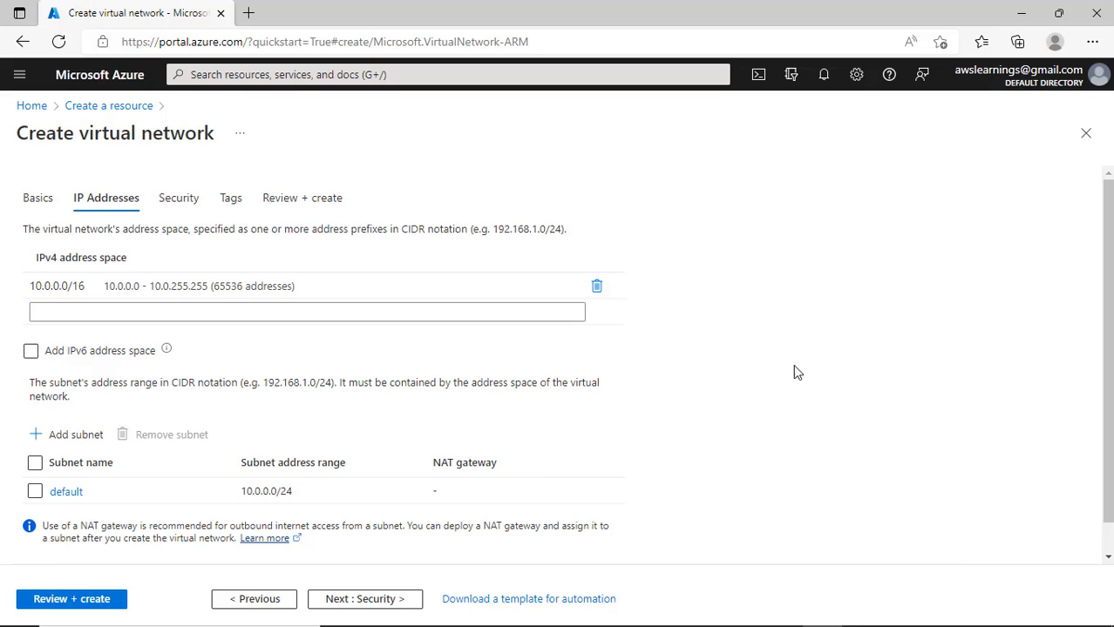
- Delete the 10.0.0.0/16 address space and enter 172.16.0.0/16 instead
{"action": "left_click", "coordinate": [598, 288]}
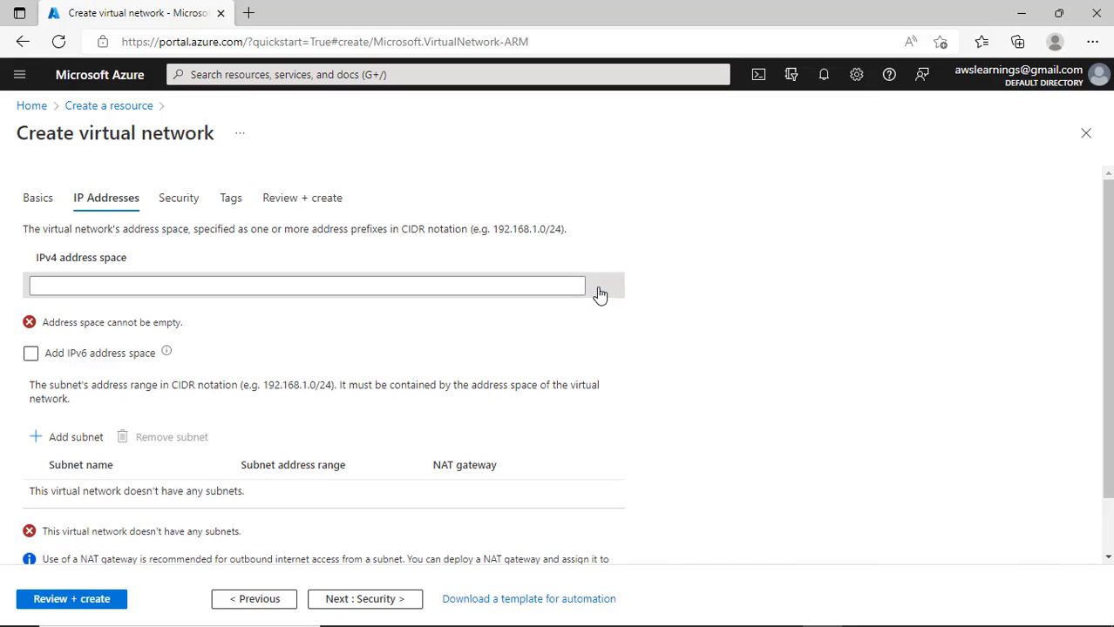
{"action": "left_click", "coordinate": [50, 289]}
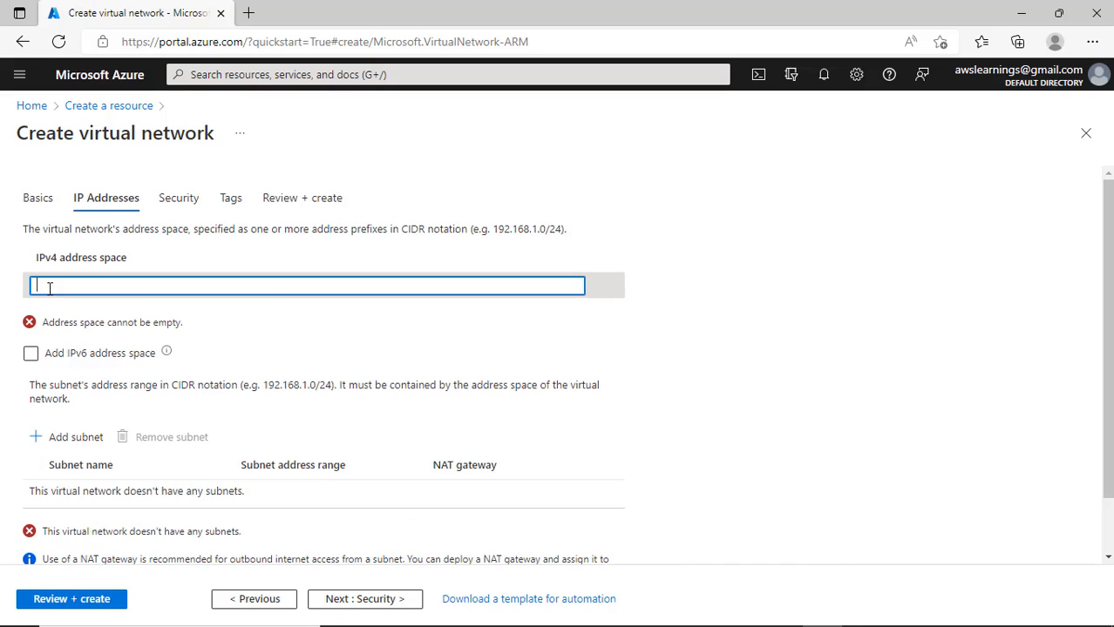
{"action": "type", "text": "172"}
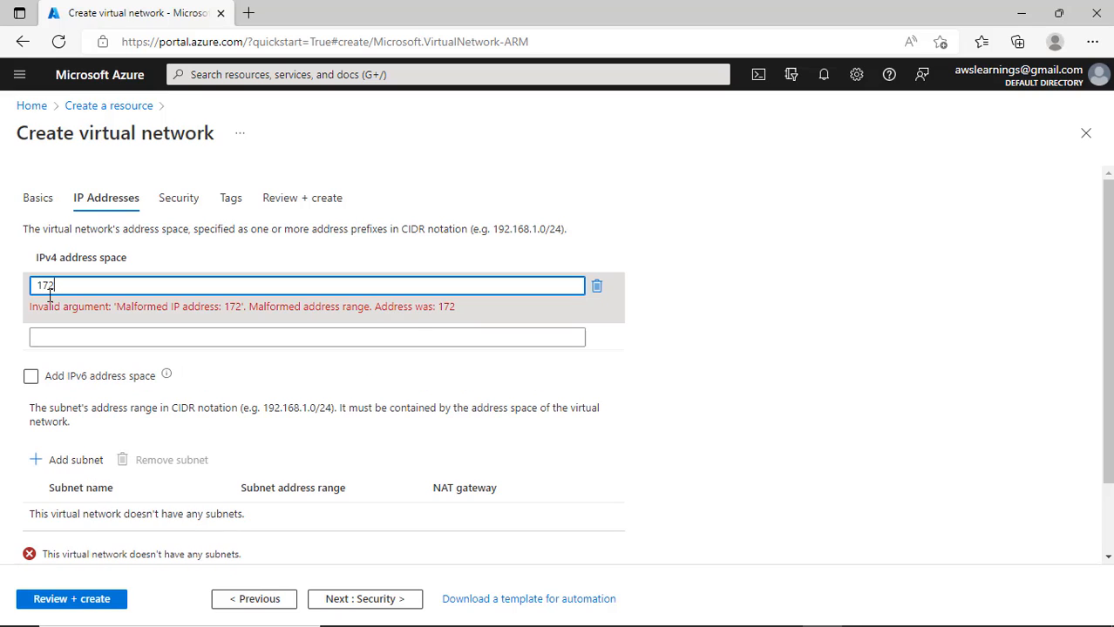
{"action": "type", "text": ".16.0"}
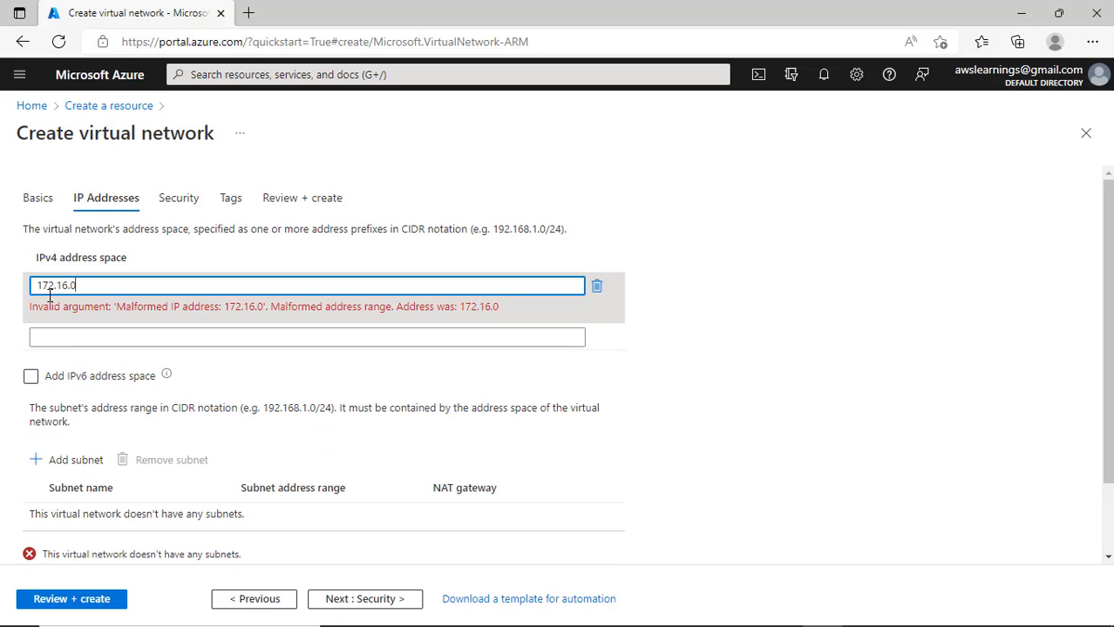
{"action": "type", "text": ".0/16"}
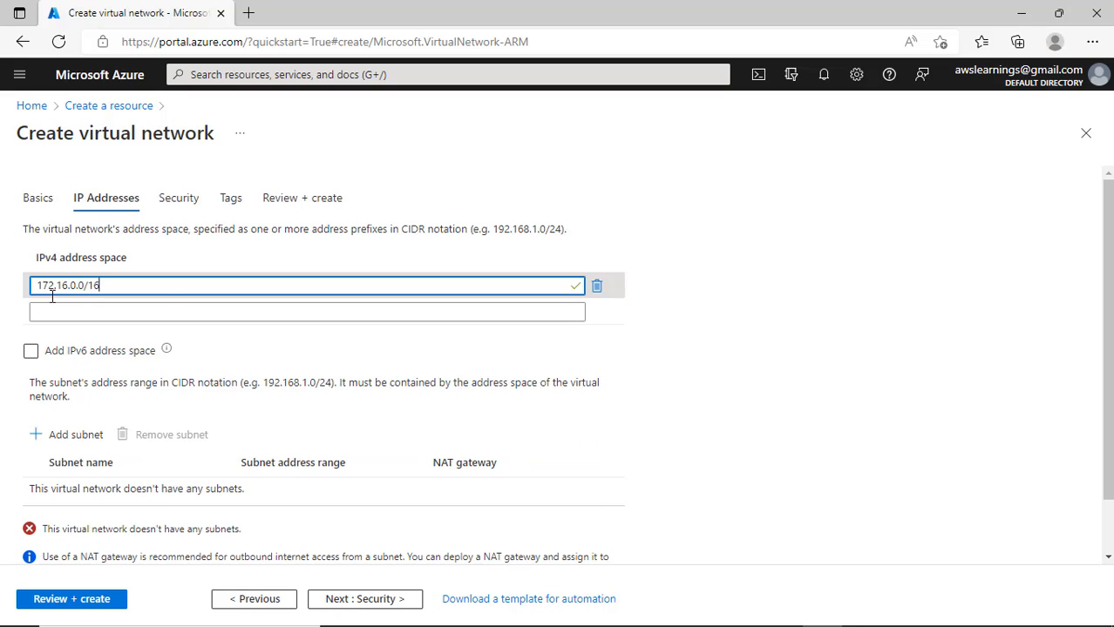
{"action": "scroll", "coordinate": [681, 416], "scroll_direction": "down", "scroll_amount": 1}
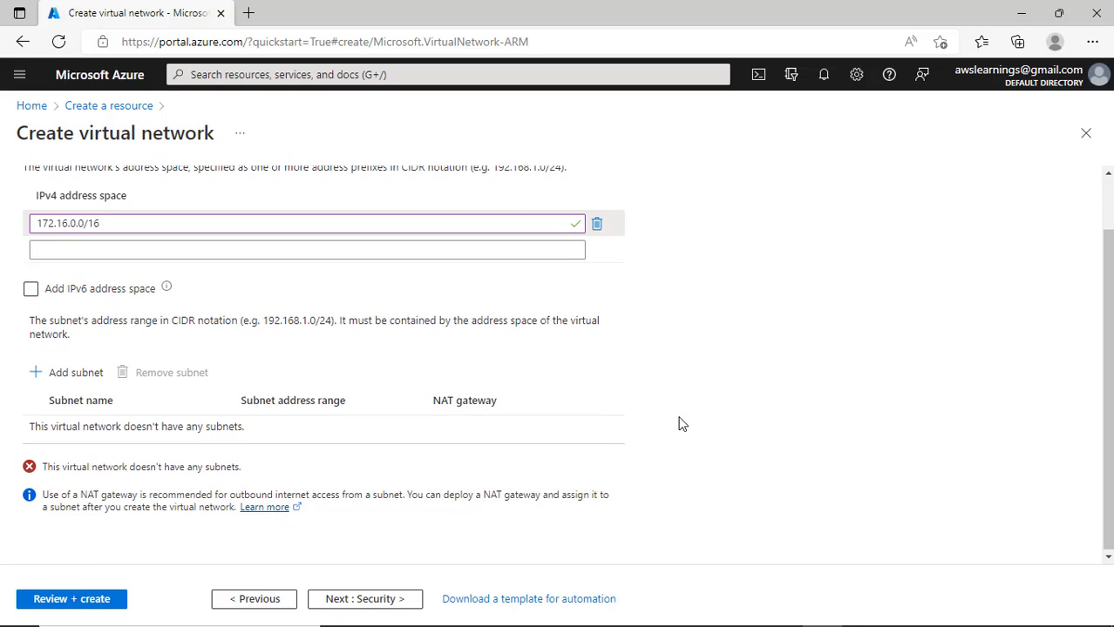
- Add a subnet with address range 172.16.1.0/24, moving it out of the name box
{"action": "left_click", "coordinate": [76, 373]}
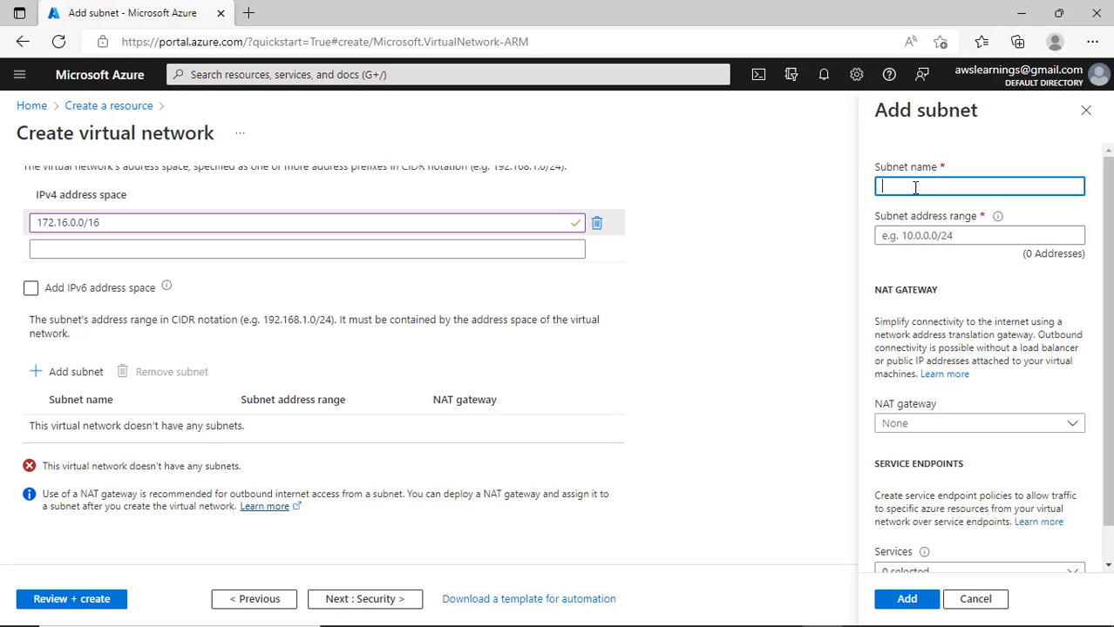
{"action": "type", "text": "172.16.1.0"}
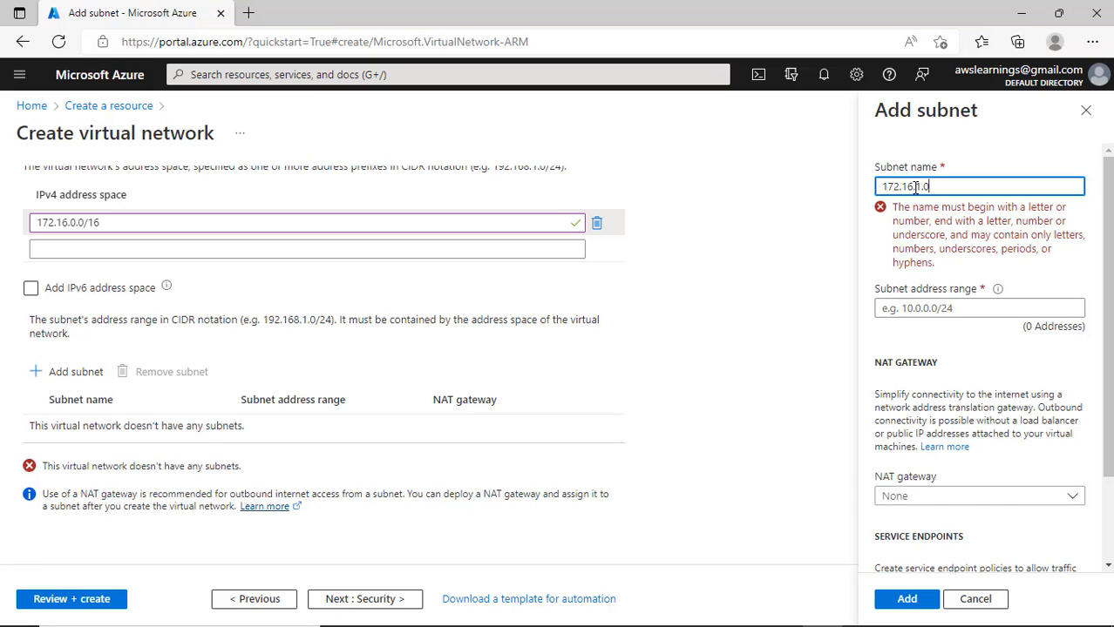
{"action": "type", "text": "/24"}
{"action": "left_click_drag", "start_coordinate": [959, 187], "coordinate": [823, 177]}
{"action": "key", "text": "ctrl+x"}
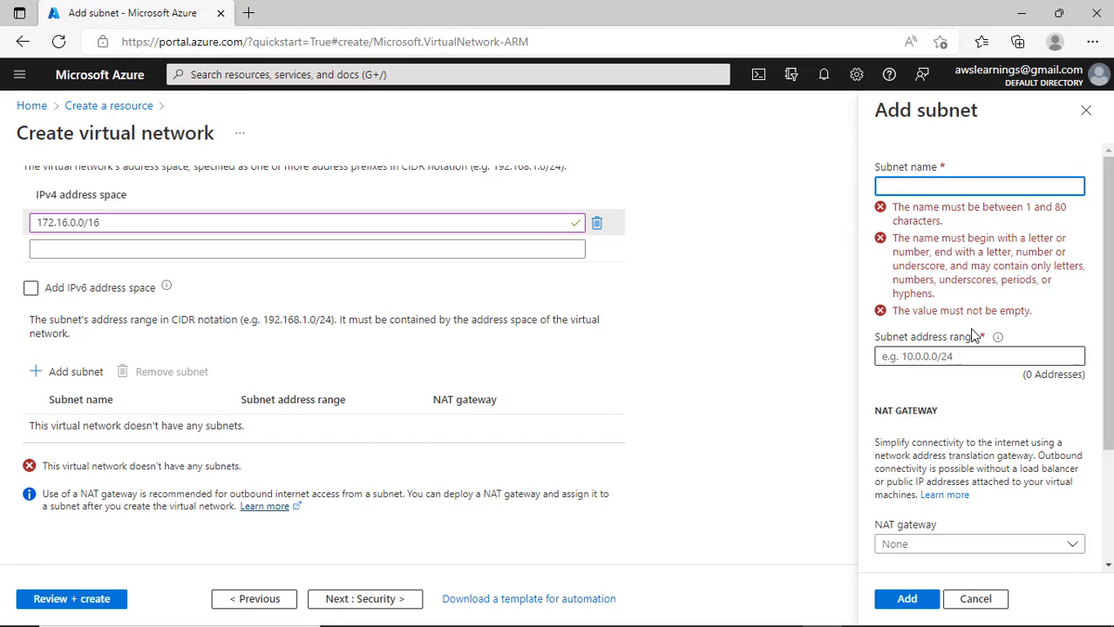
{"action": "left_click", "coordinate": [938, 358]}
{"action": "key", "text": "ctrl+v"}
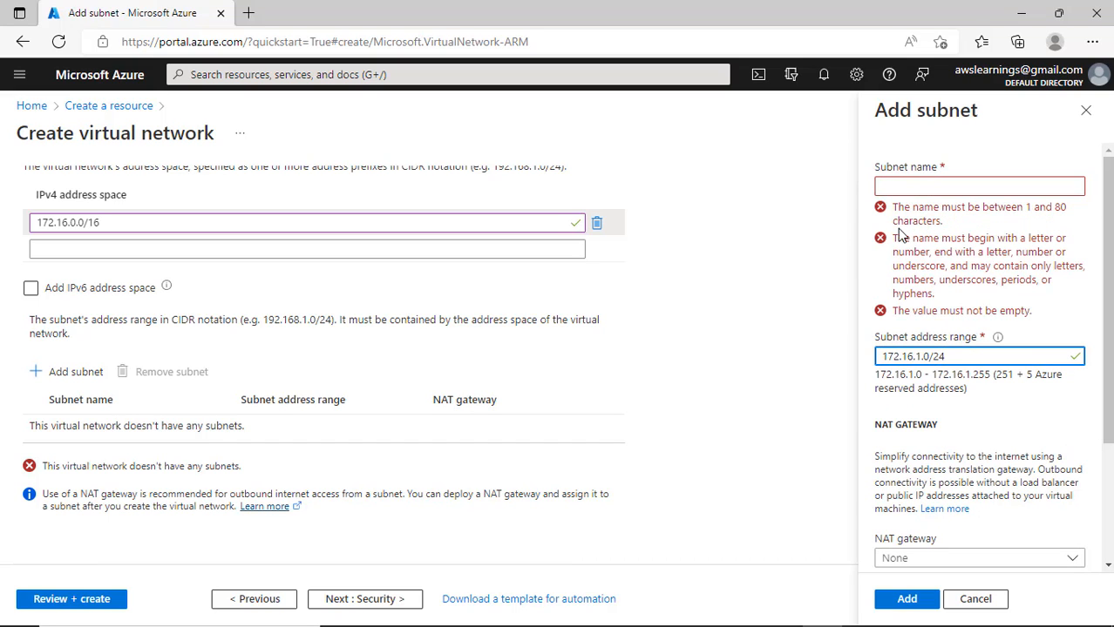
- Name the subnet WebServerSubnet
{"action": "left_click", "coordinate": [967, 183]}
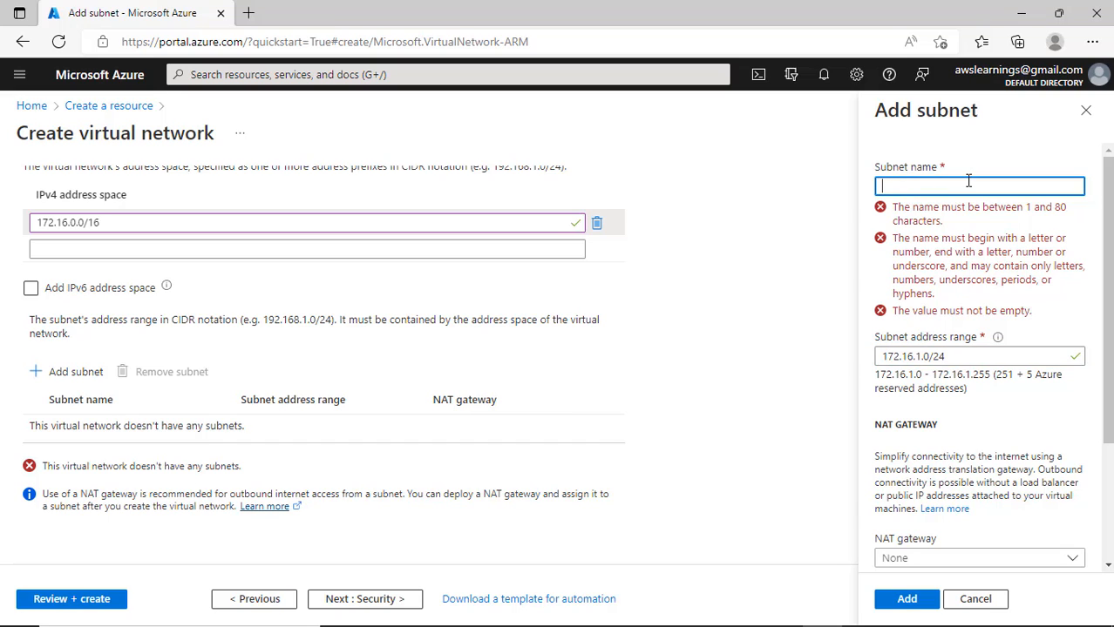
{"action": "type", "text": "WebServer"}
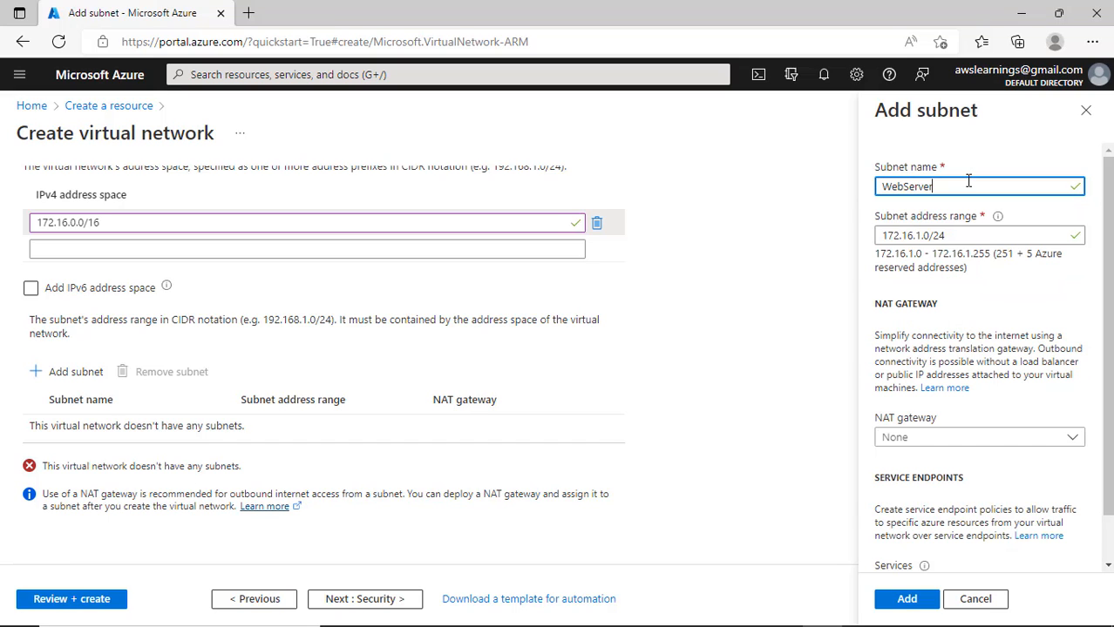
{"action": "type", "text": "sub"}
{"action": "key", "text": "BackSpace"}
{"action": "key", "text": "BackSpace"}
{"action": "key", "text": "BackSpace"}
{"action": "type", "text": "Subnet"}
- Open Microsoft Learn's Virtual Network NAT overview in a new tab, read it, and return to the subnet form
{"action": "right_click", "coordinate": [948, 391]}
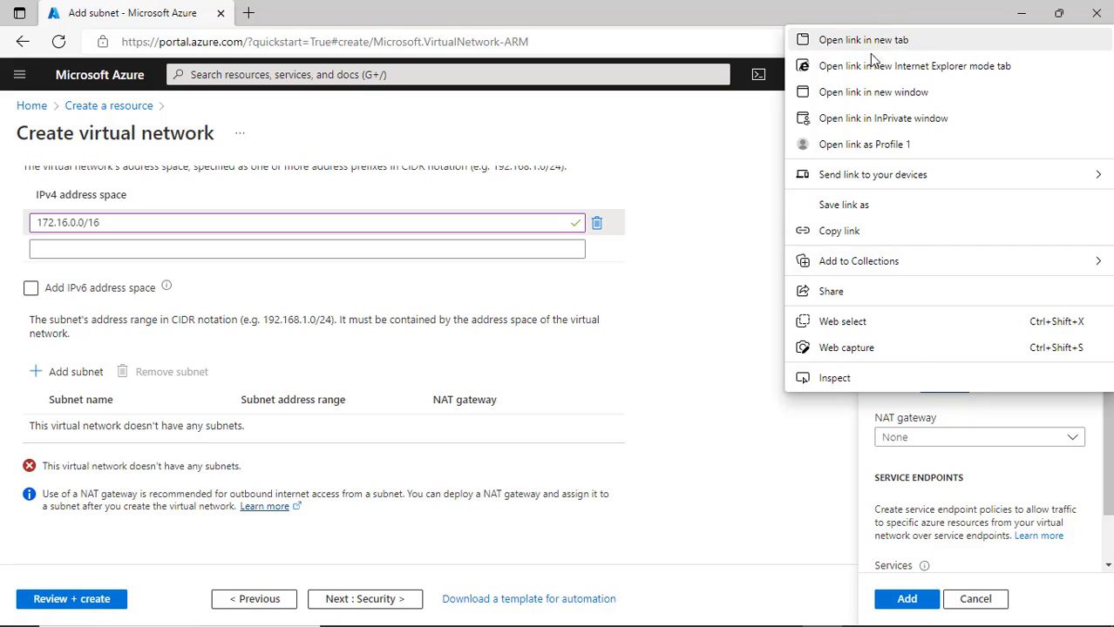
{"action": "left_click", "coordinate": [837, 39]}
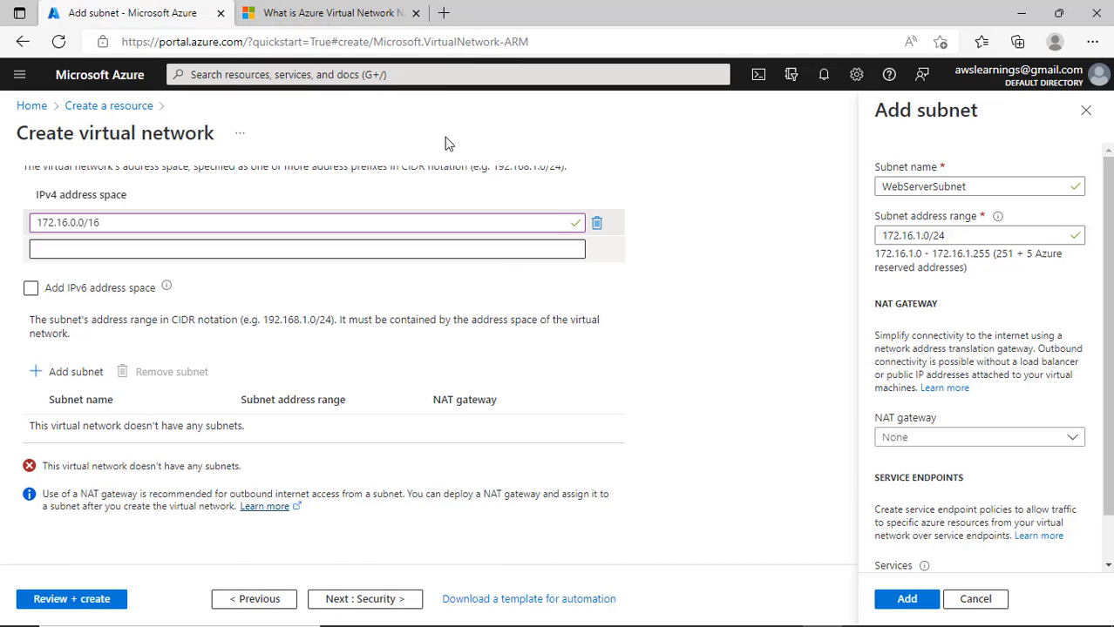
{"action": "left_click", "coordinate": [331, 13]}
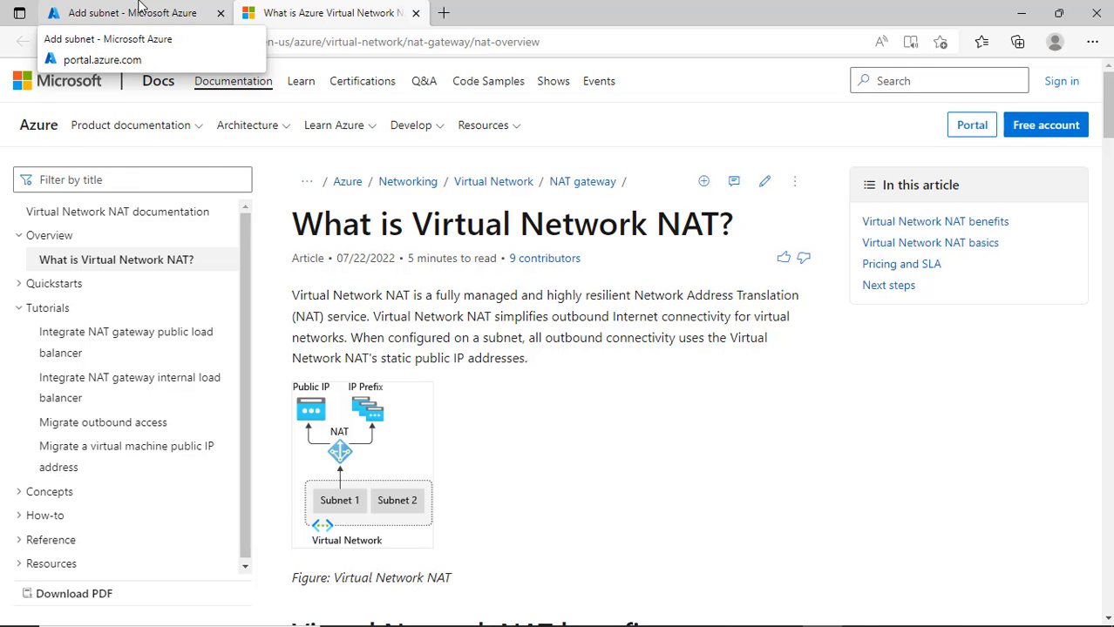
{"action": "left_click", "coordinate": [139, 6]}
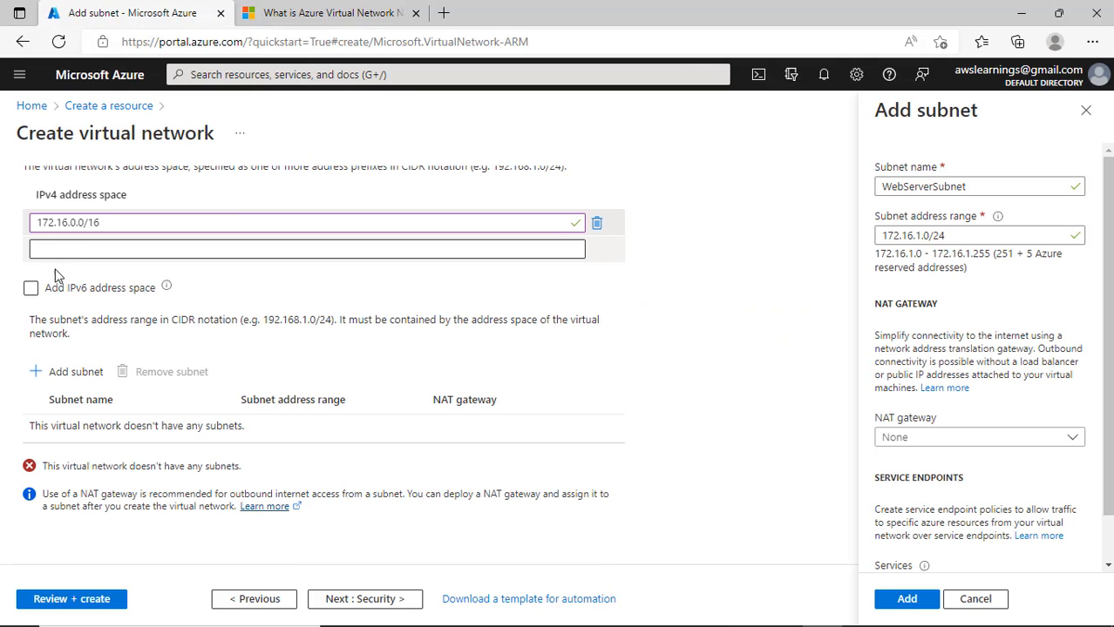
{"action": "scroll", "coordinate": [113, 358], "scroll_direction": "up", "scroll_amount": 2}
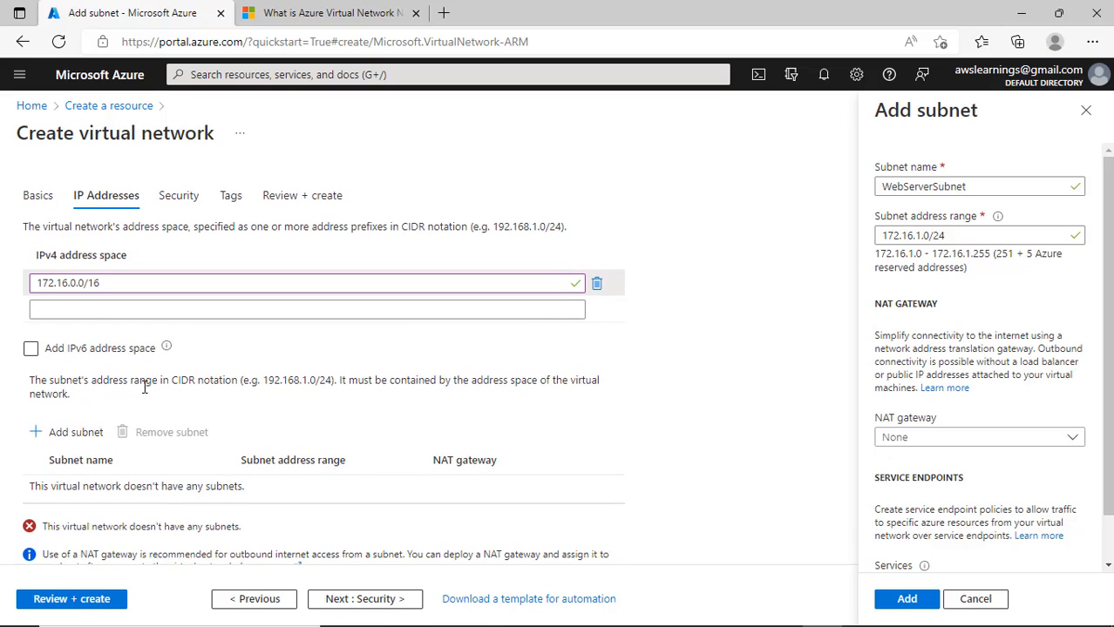
{"action": "scroll", "coordinate": [150, 397], "scroll_direction": "down", "scroll_amount": 1}
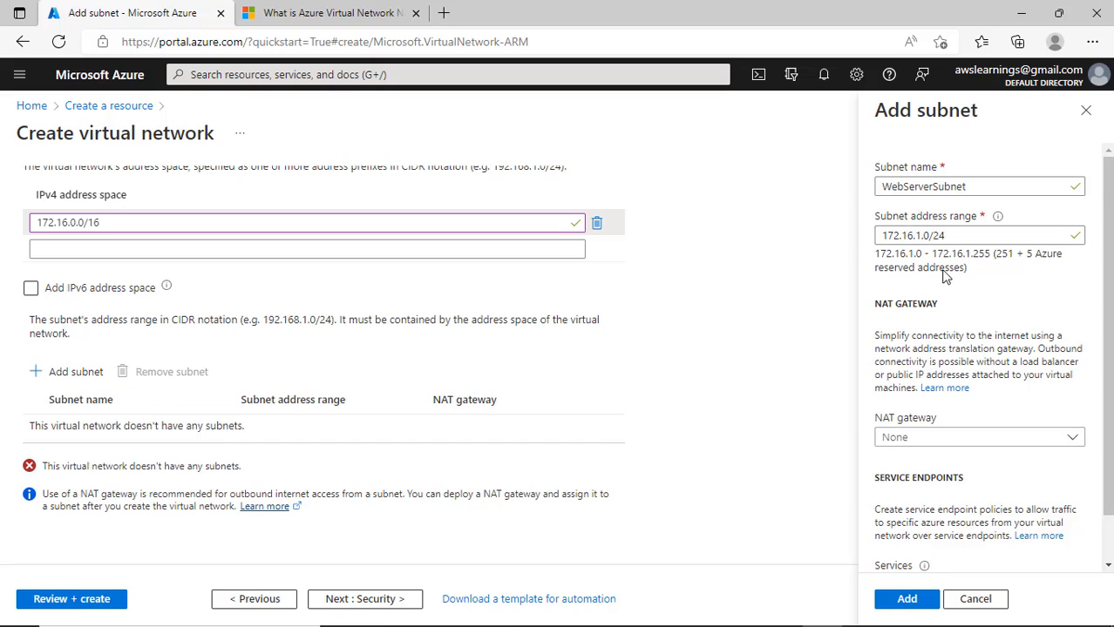
{"action": "scroll", "coordinate": [946, 279], "scroll_direction": "down", "scroll_amount": 1}
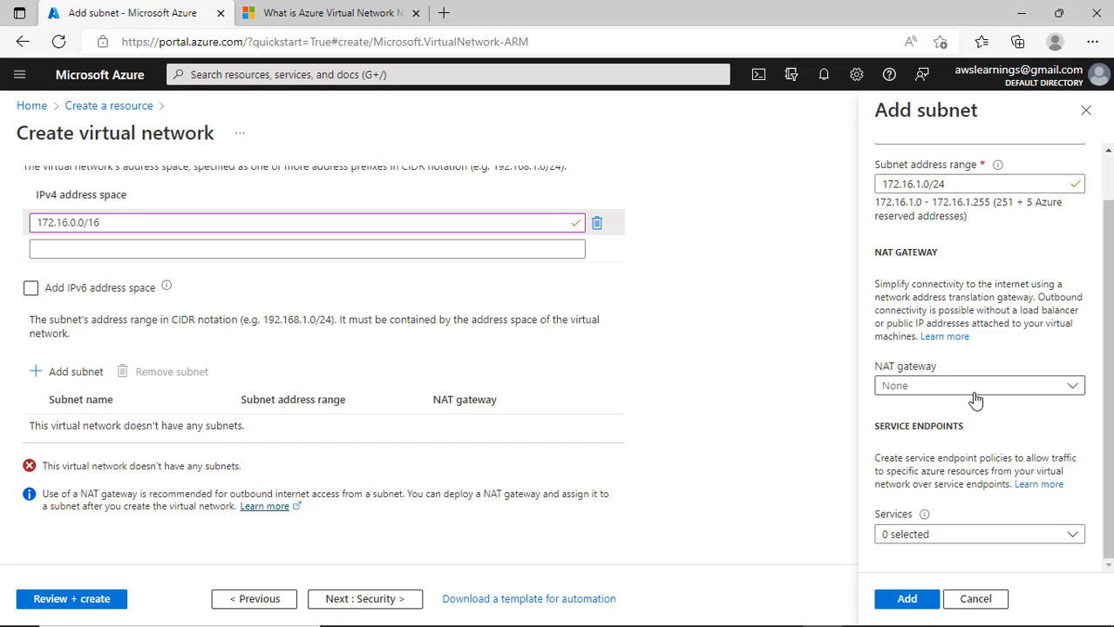
{"action": "left_click", "coordinate": [914, 538]}
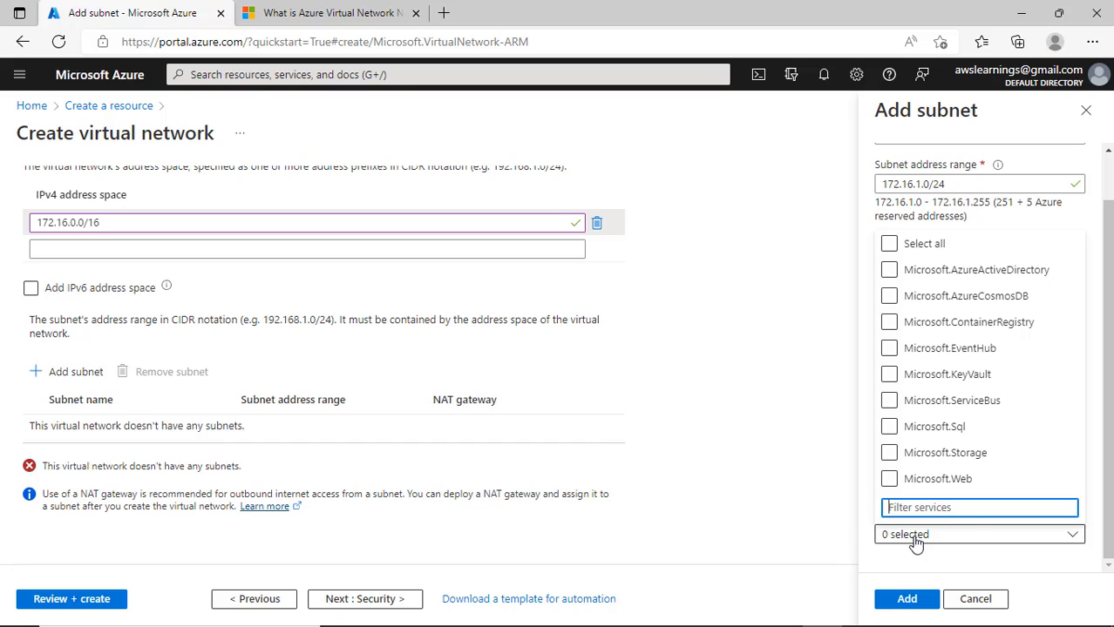
{"action": "left_click", "coordinate": [960, 479]}
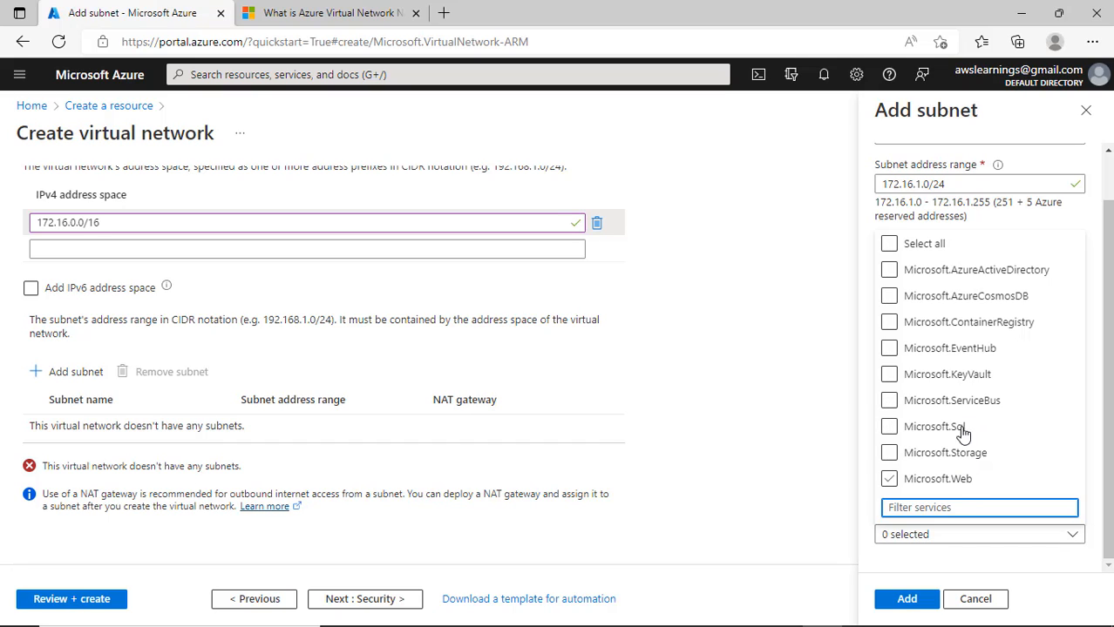
{"action": "left_click", "coordinate": [949, 480]}
{"action": "left_click", "coordinate": [790, 516]}
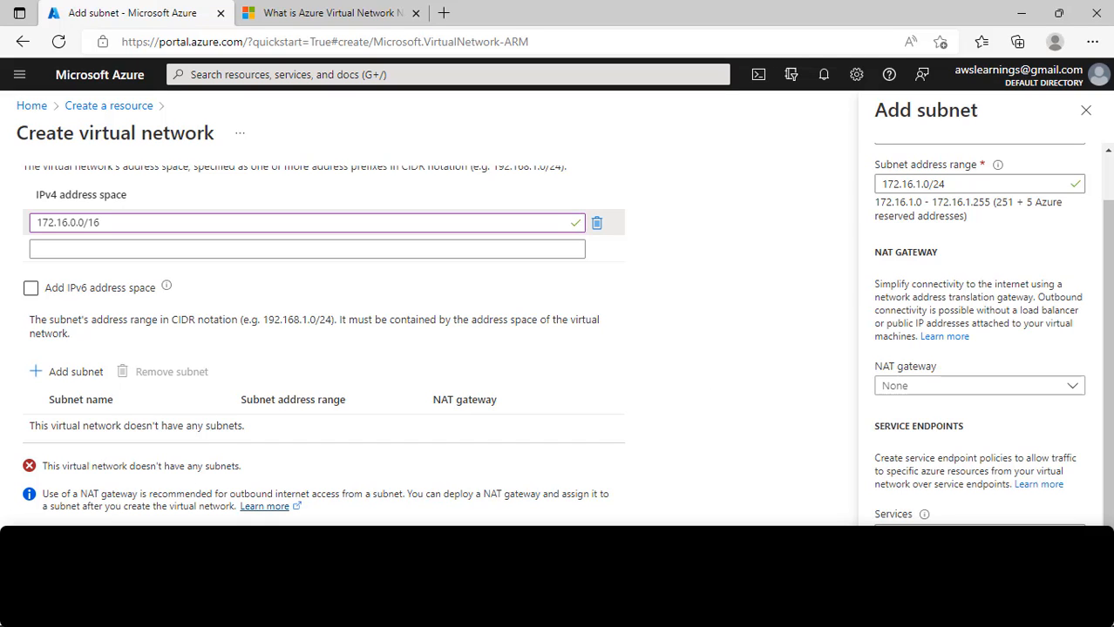
- Add WebServerSubnet, then add a second subnet WebSubnetSecondary with range 172.16.2.0/24
{"action": "left_click", "coordinate": [896, 576]}
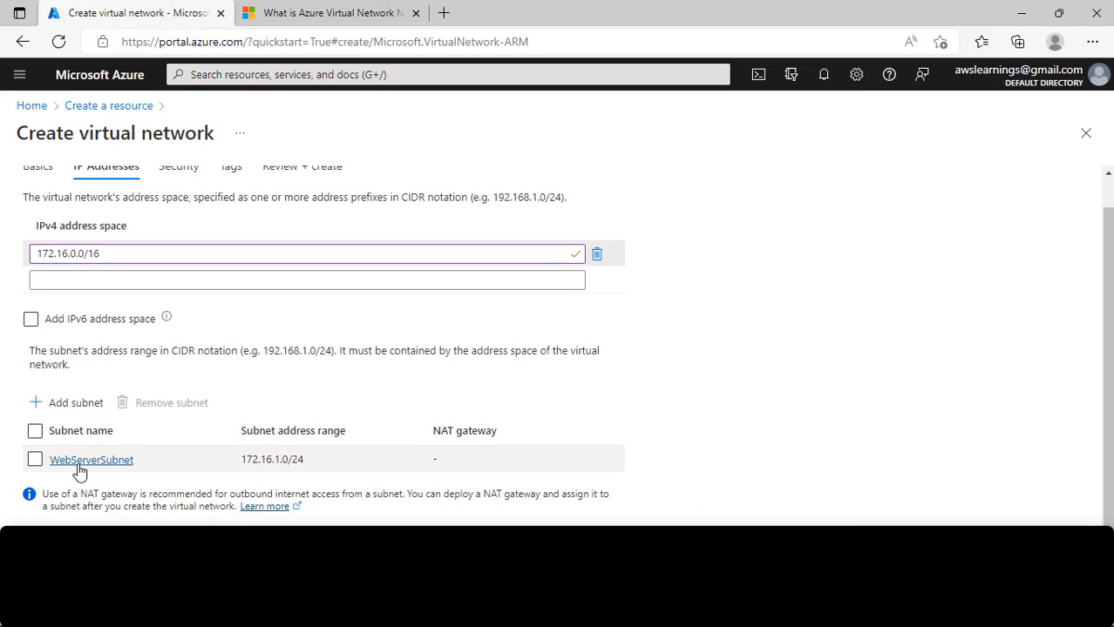
{"action": "left_click", "coordinate": [66, 402]}
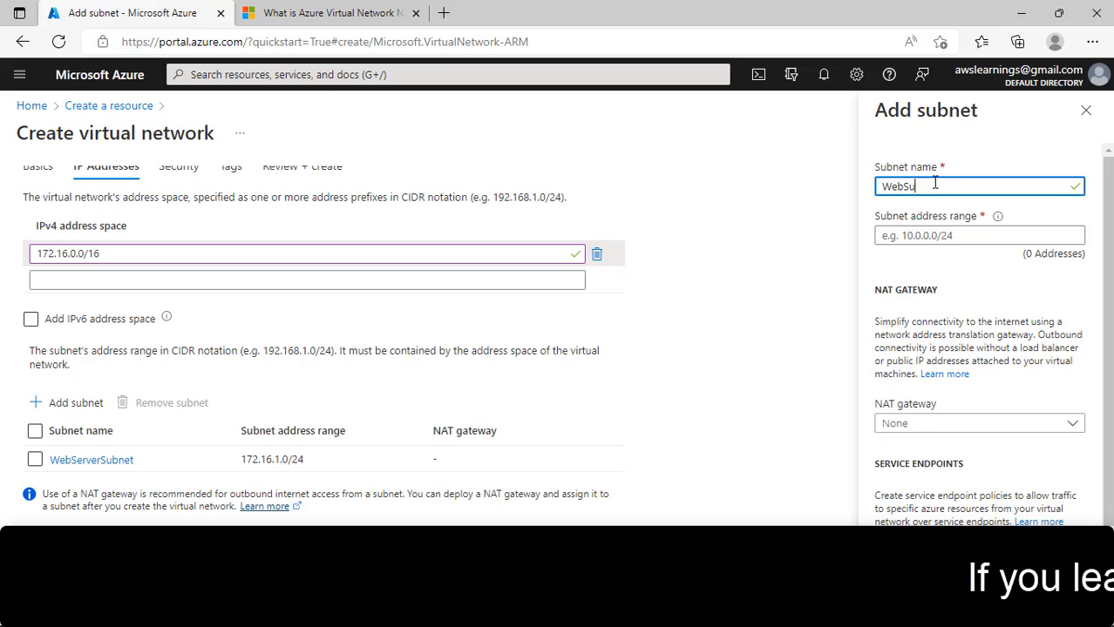
{"action": "type", "text": "WebSubnetSecondary"}
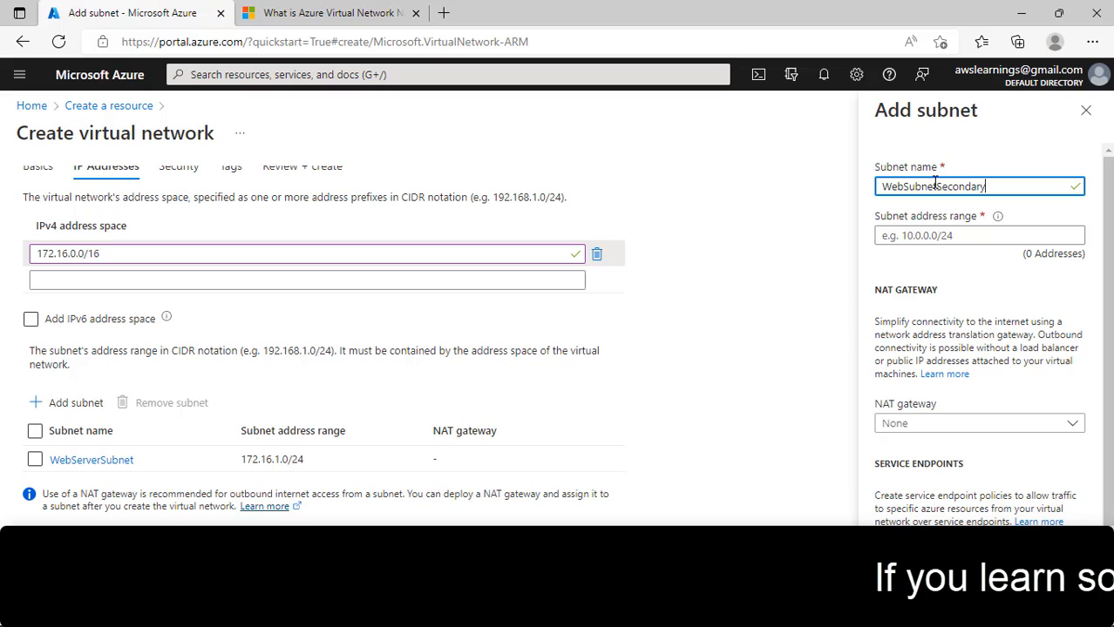
{"action": "left_click", "coordinate": [966, 235]}
{"action": "type", "text": "172.16."}
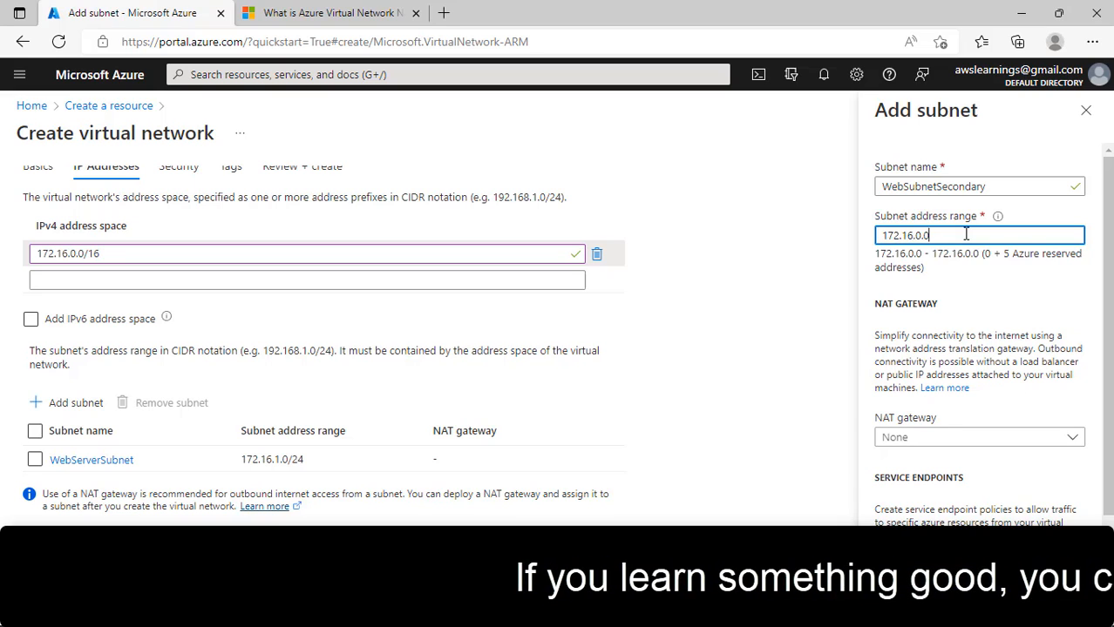
{"action": "type", "text": "2"}
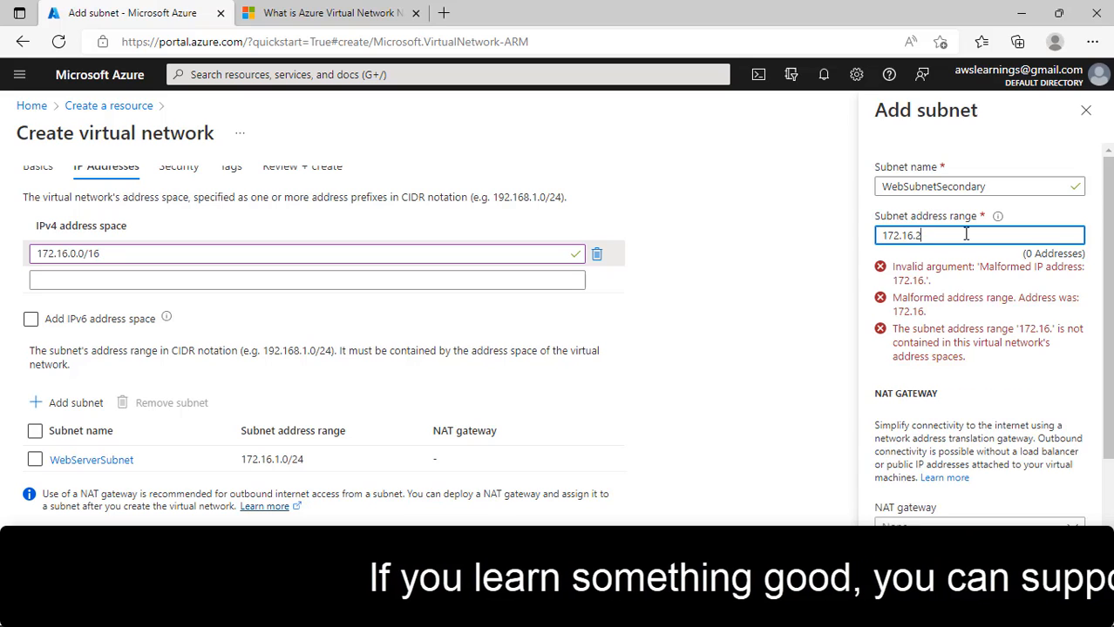
{"action": "type", "text": ".0/24"}
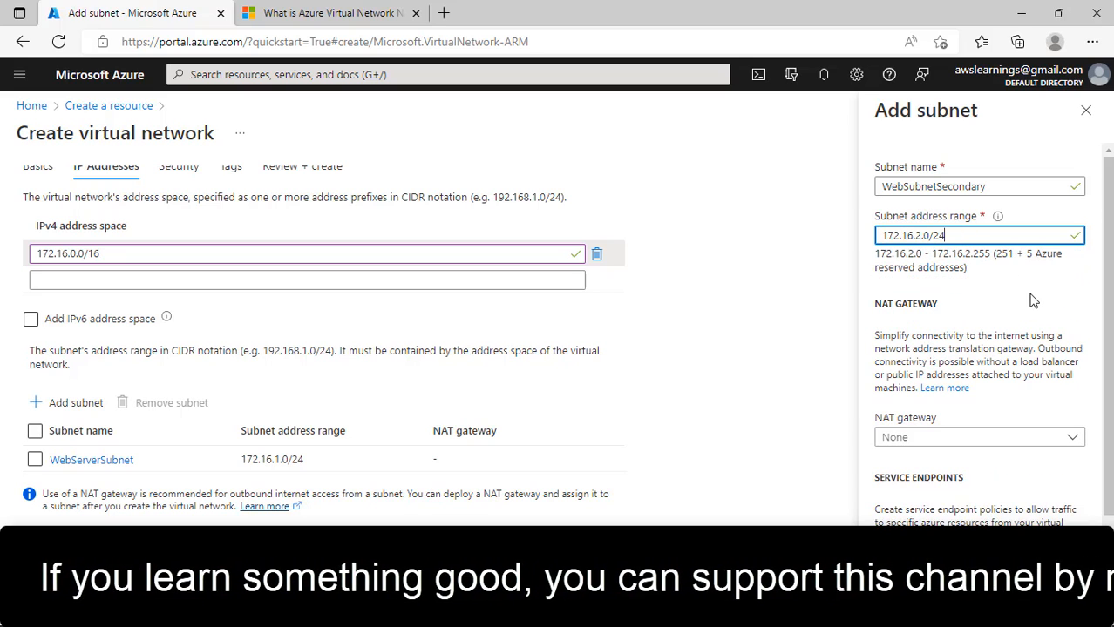
{"action": "scroll", "coordinate": [981, 501], "scroll_direction": "down", "scroll_amount": 1}
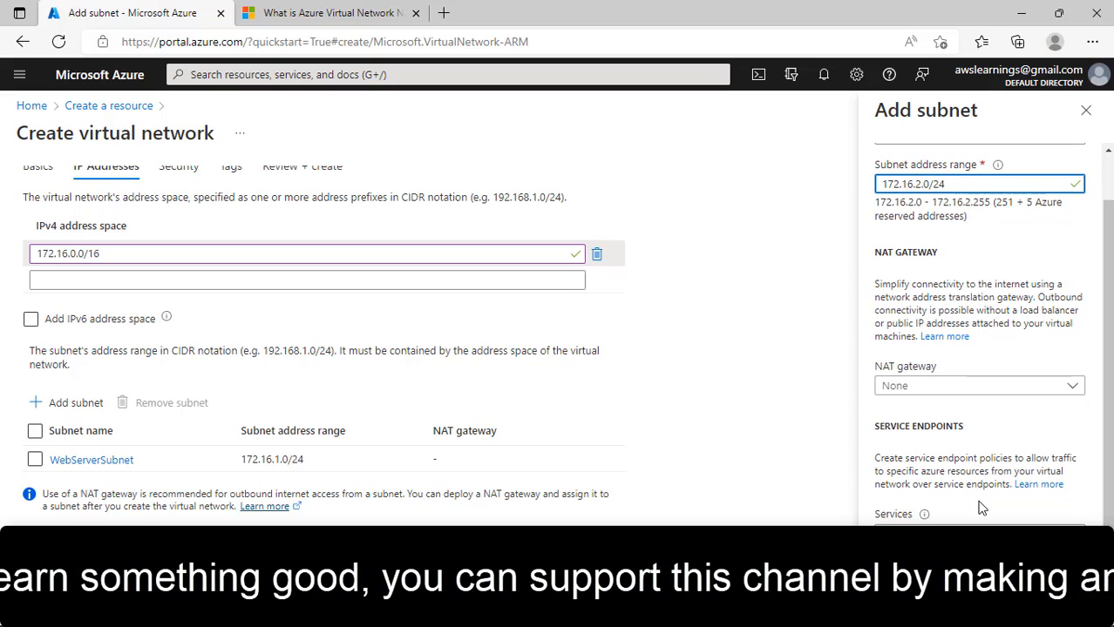
{"action": "scroll", "coordinate": [965, 455], "scroll_direction": "up", "scroll_amount": 1}
{"action": "scroll", "coordinate": [965, 456], "scroll_direction": "down", "scroll_amount": 1}
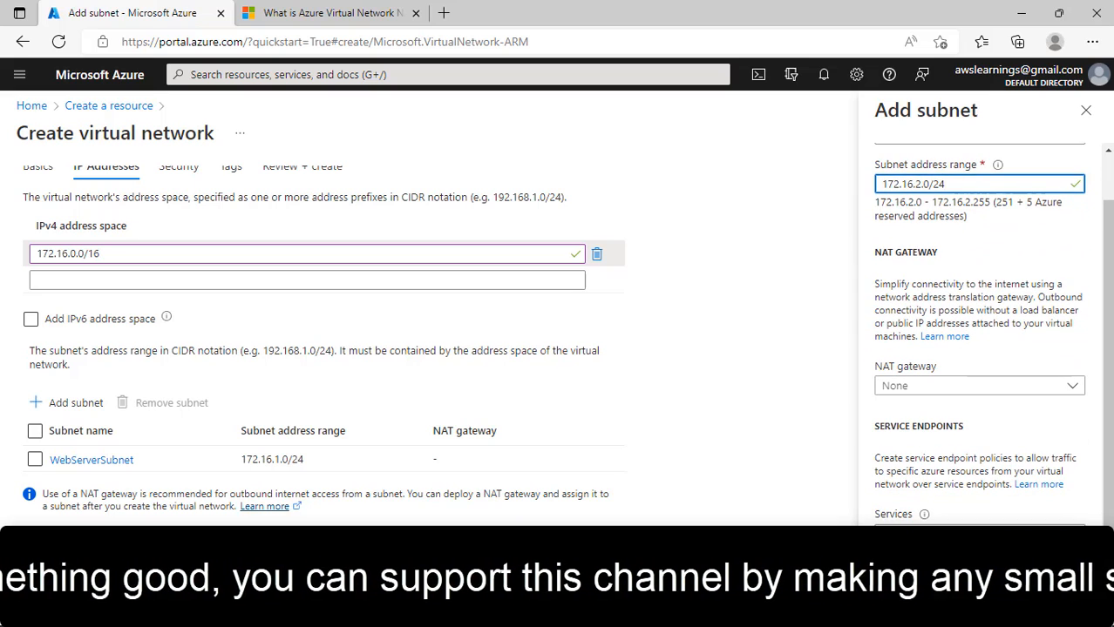
{"action": "left_click", "coordinate": [902, 576]}
{"action": "scroll", "coordinate": [594, 429], "scroll_direction": "down", "scroll_amount": 1}
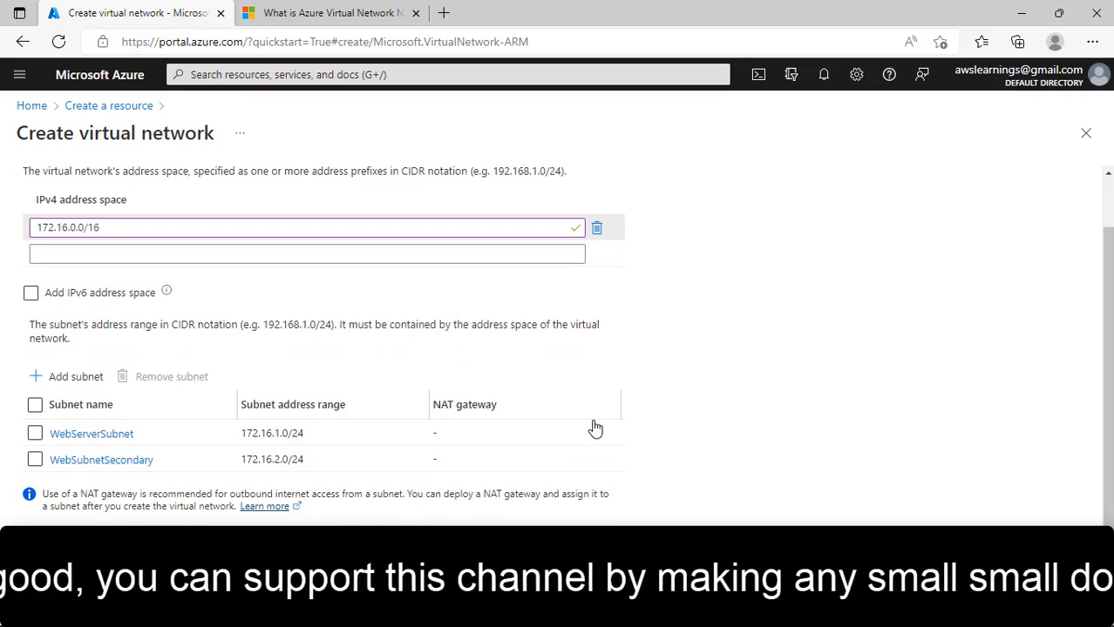
{"action": "scroll", "coordinate": [213, 448], "scroll_direction": "up", "scroll_amount": 2}
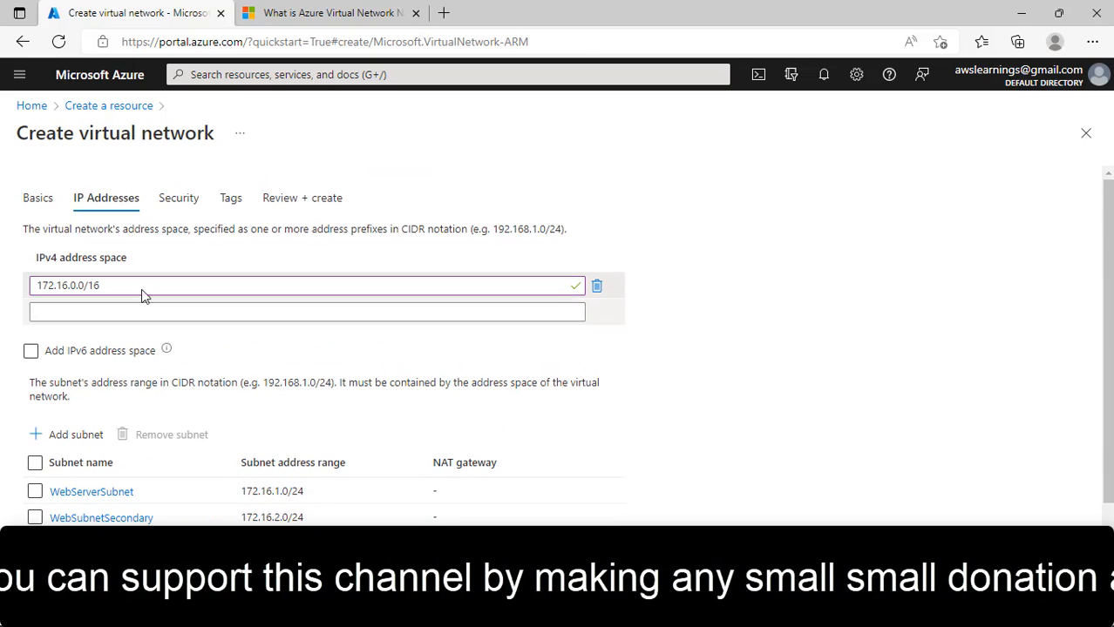
{"action": "scroll", "coordinate": [241, 490], "scroll_direction": "down", "scroll_amount": 2}
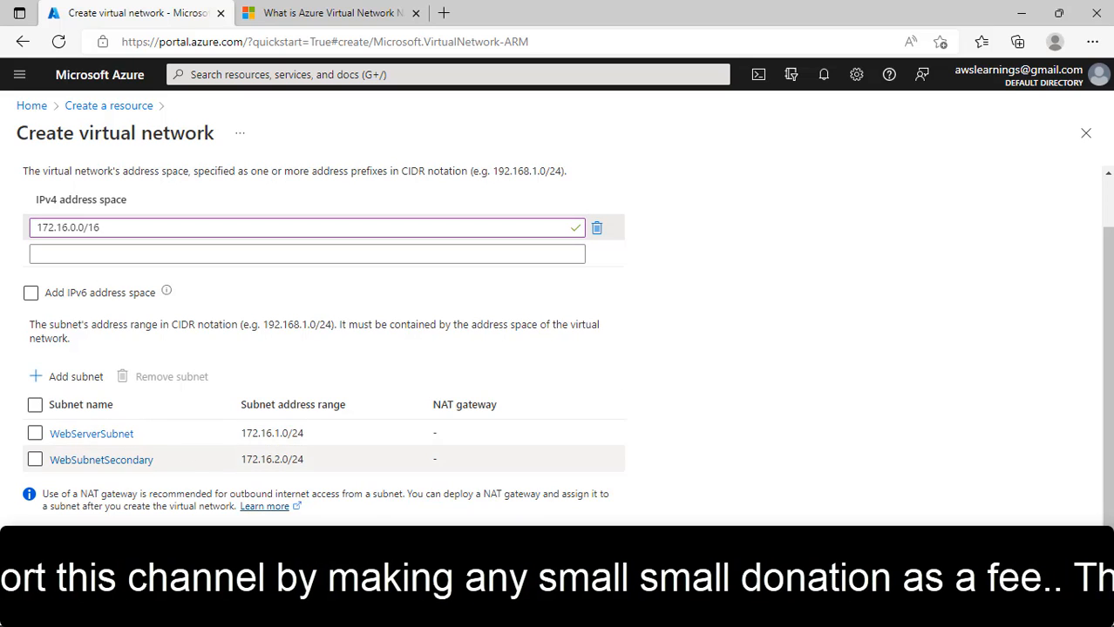
- On the Security step, try enabling BastionHost to inspect its subnet and public IP fields, then disable it
{"action": "left_click", "coordinate": [305, 577]}
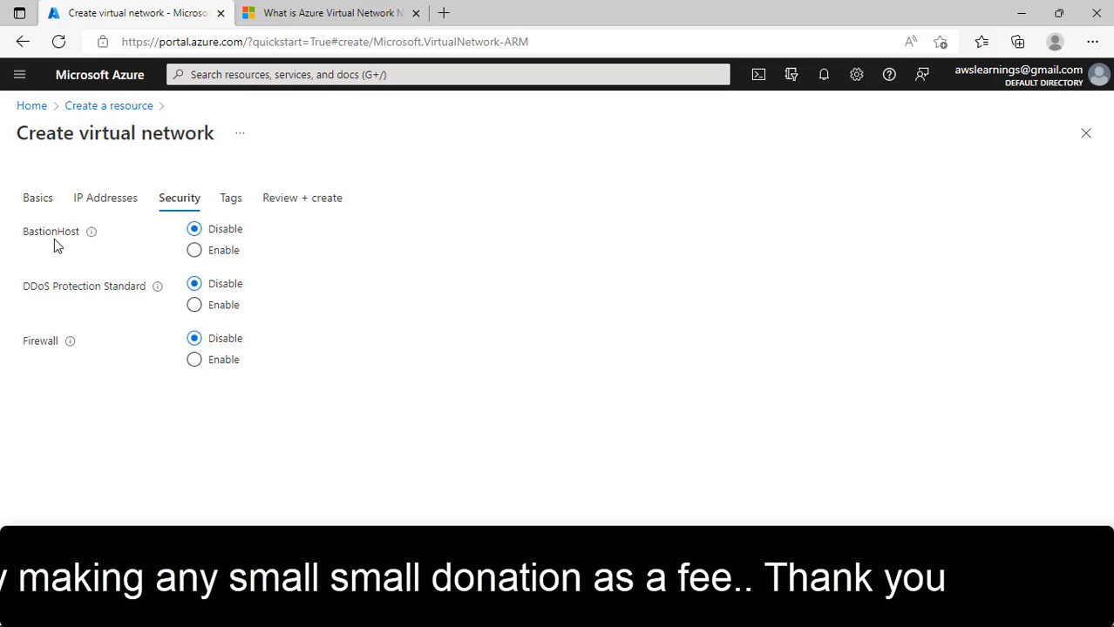
{"action": "left_click", "coordinate": [237, 255]}
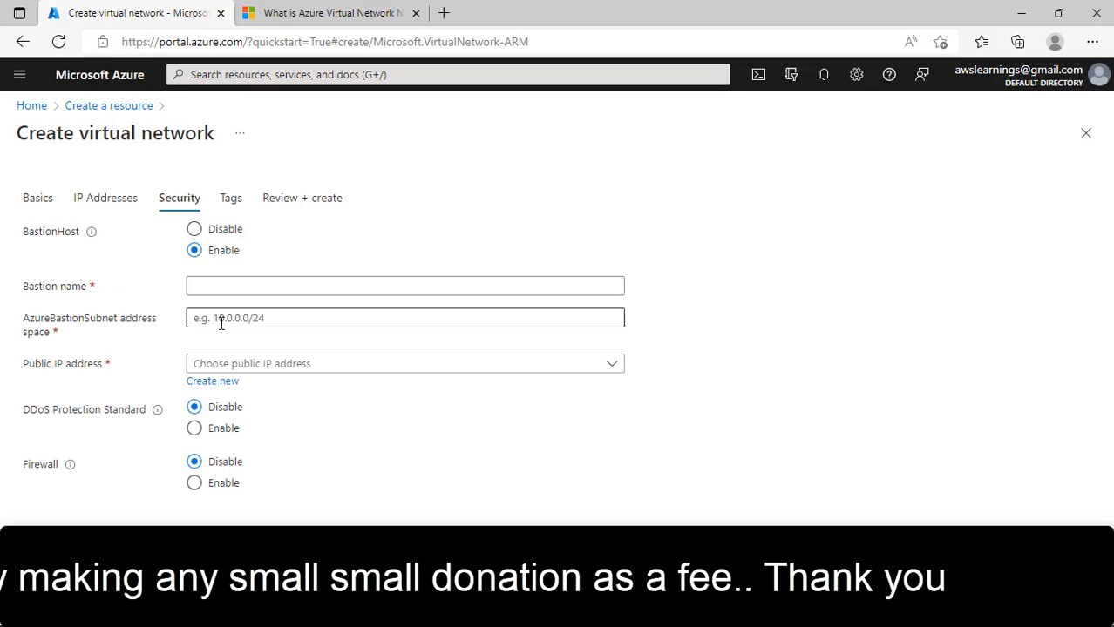
{"action": "left_click", "coordinate": [253, 321]}
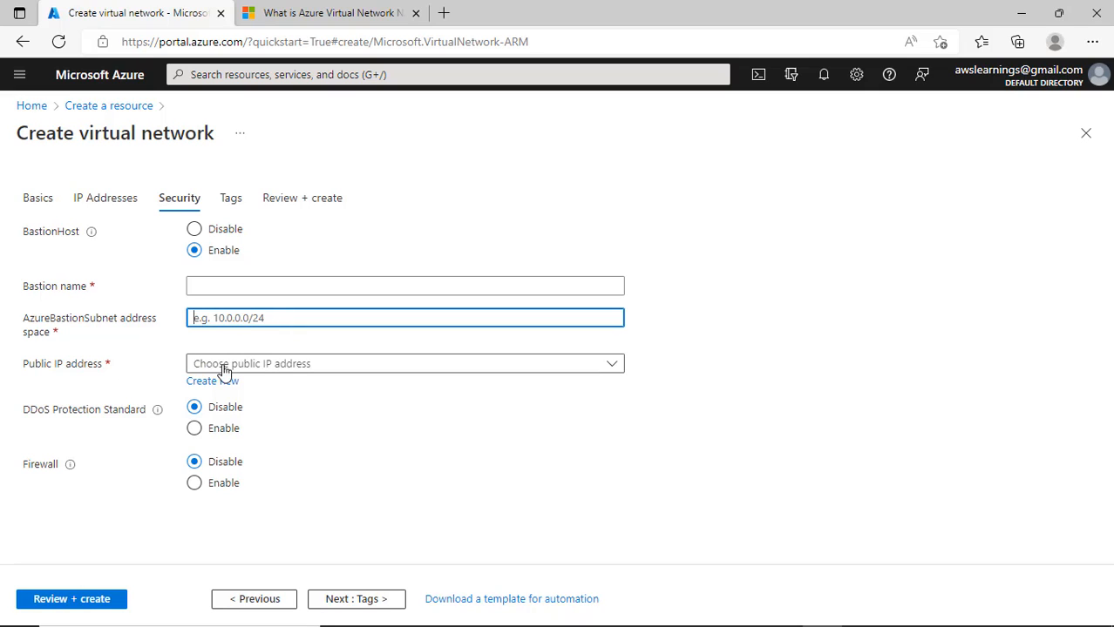
{"action": "left_click", "coordinate": [257, 366]}
{"action": "left_click", "coordinate": [257, 366]}
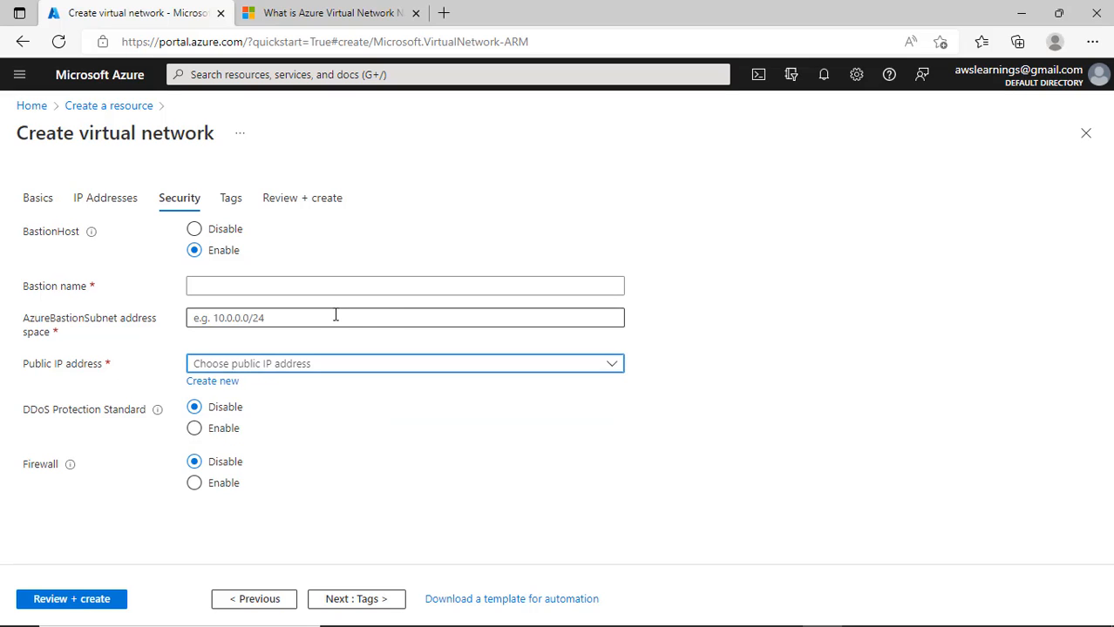
{"action": "left_click", "coordinate": [223, 230]}
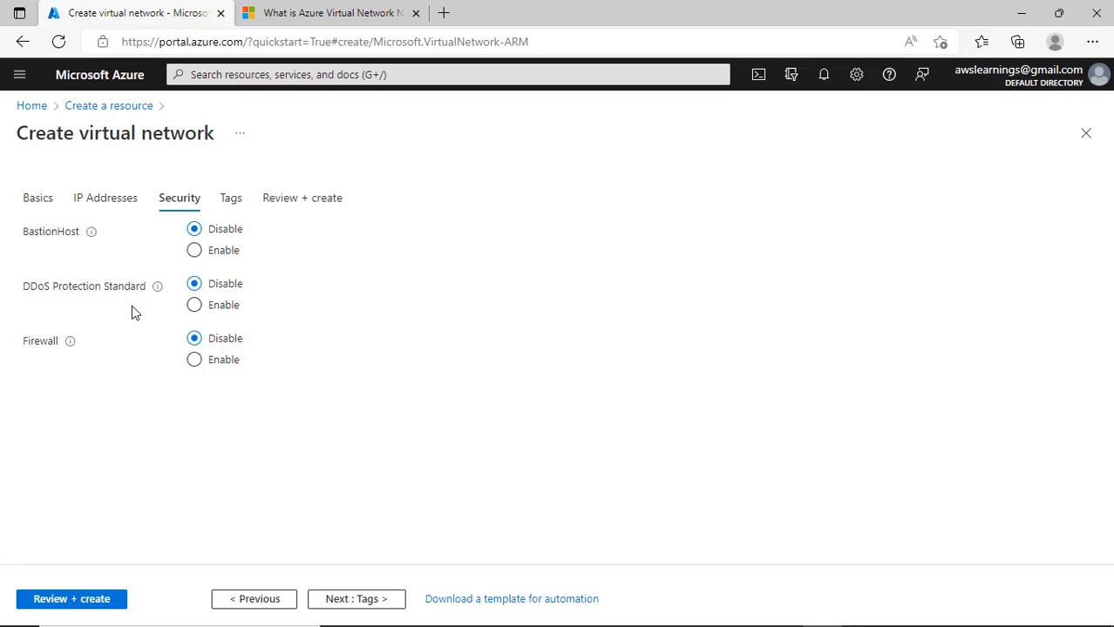
- Briefly enable DDoS Protection Standard and Firewall to view their settings, then set both to Disable
{"action": "left_click", "coordinate": [223, 311]}
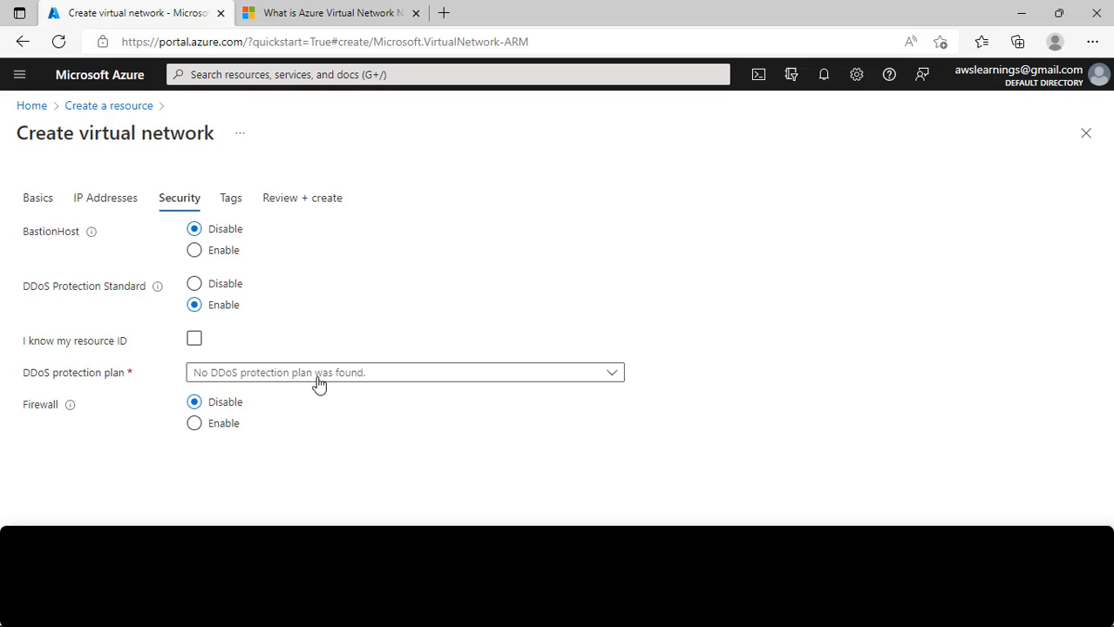
{"action": "left_click", "coordinate": [208, 288]}
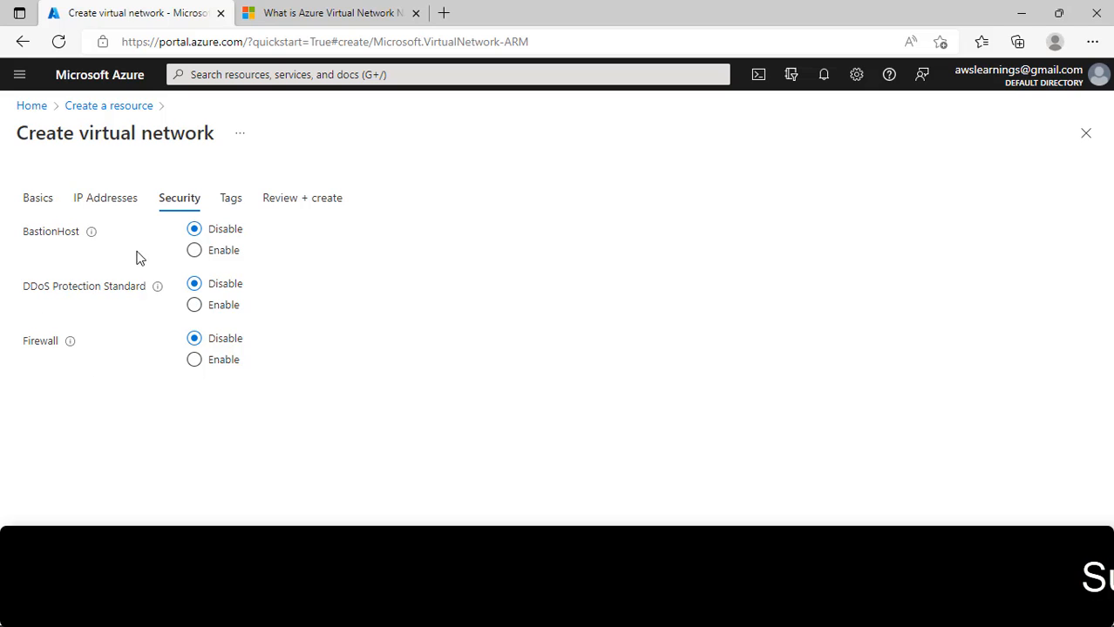
{"action": "left_click", "coordinate": [227, 362]}
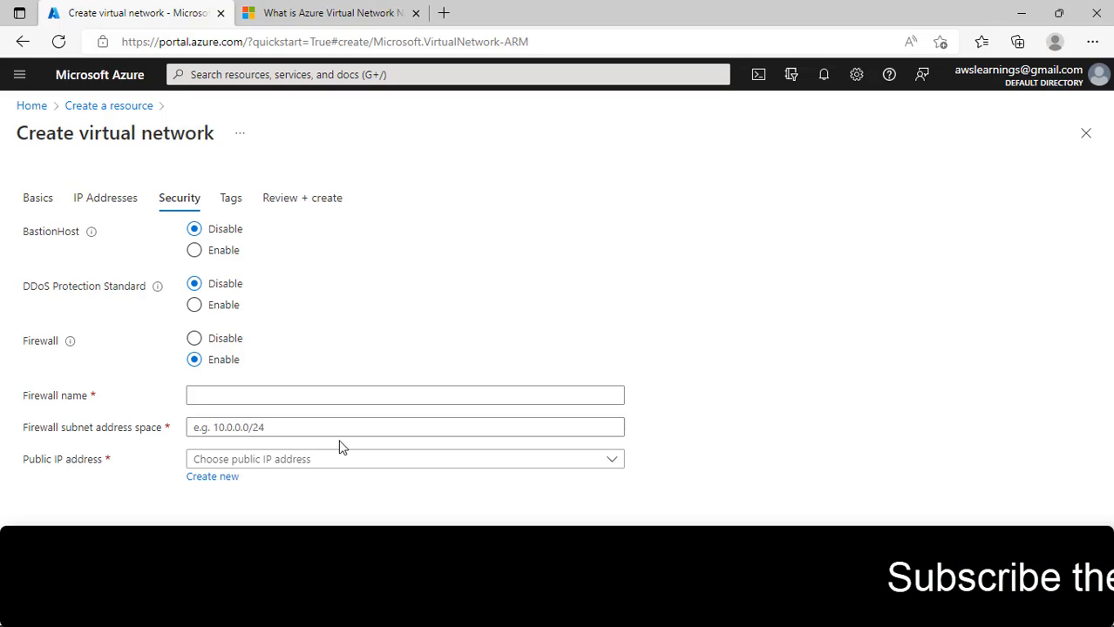
{"action": "left_click", "coordinate": [217, 398]}
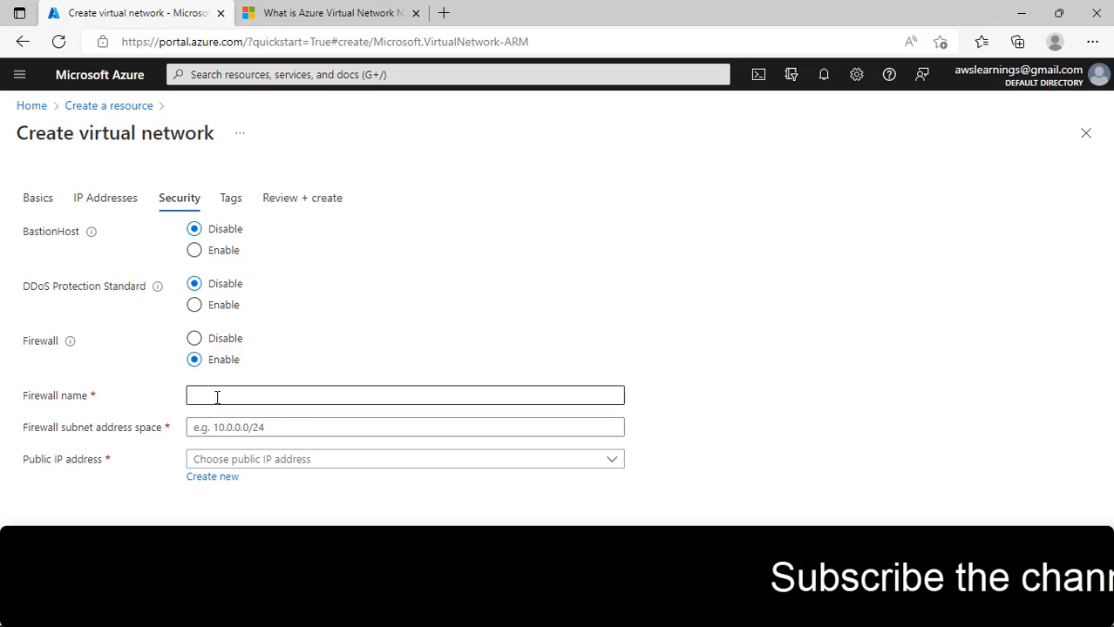
{"action": "left_click", "coordinate": [227, 430]}
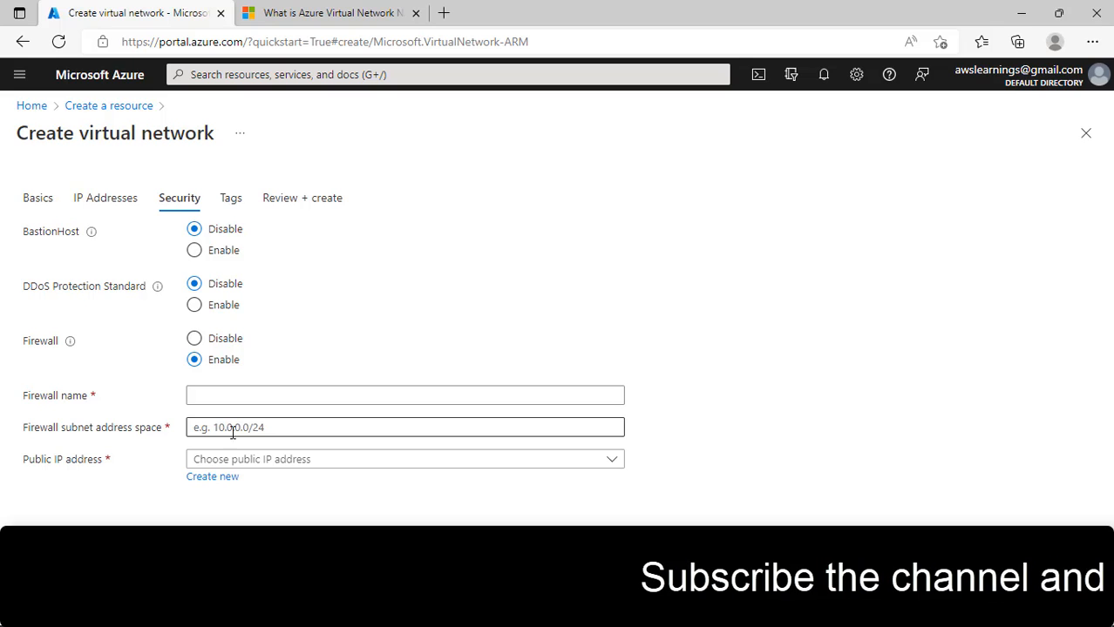
{"action": "left_click", "coordinate": [226, 345]}
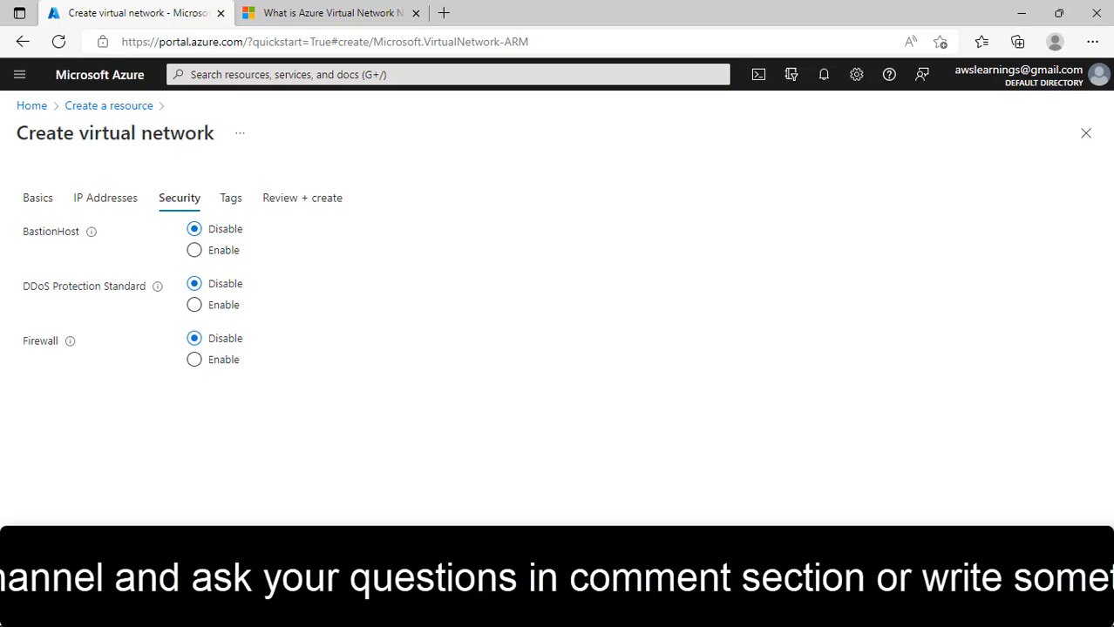
- Add the tag Owner with value Cloud Learning
{"action": "left_click", "coordinate": [262, 575]}
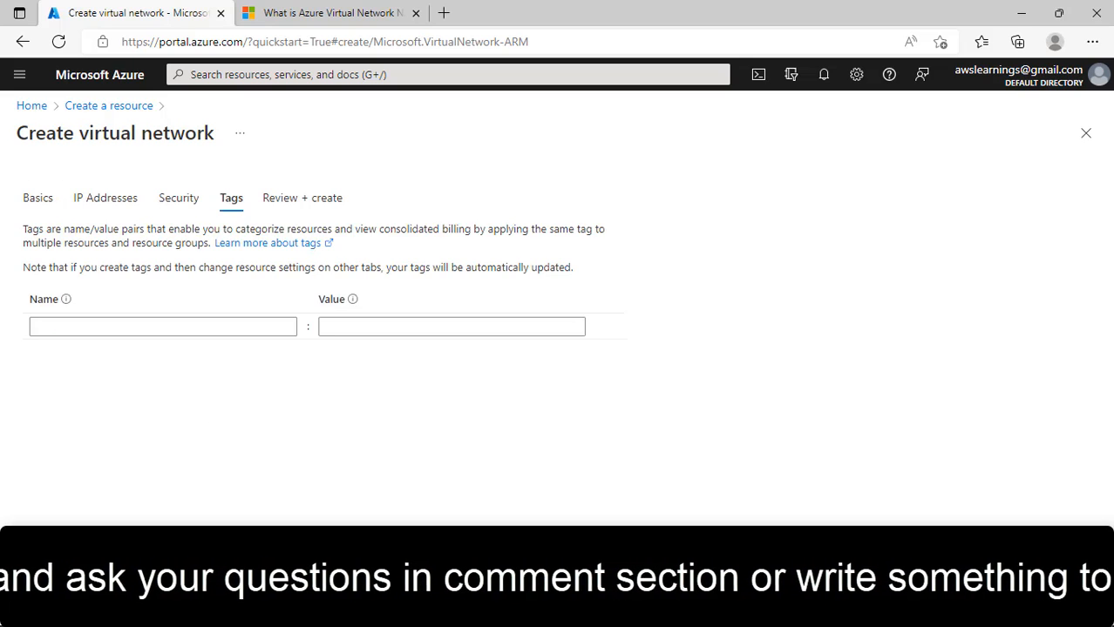
{"action": "left_click", "coordinate": [92, 326]}
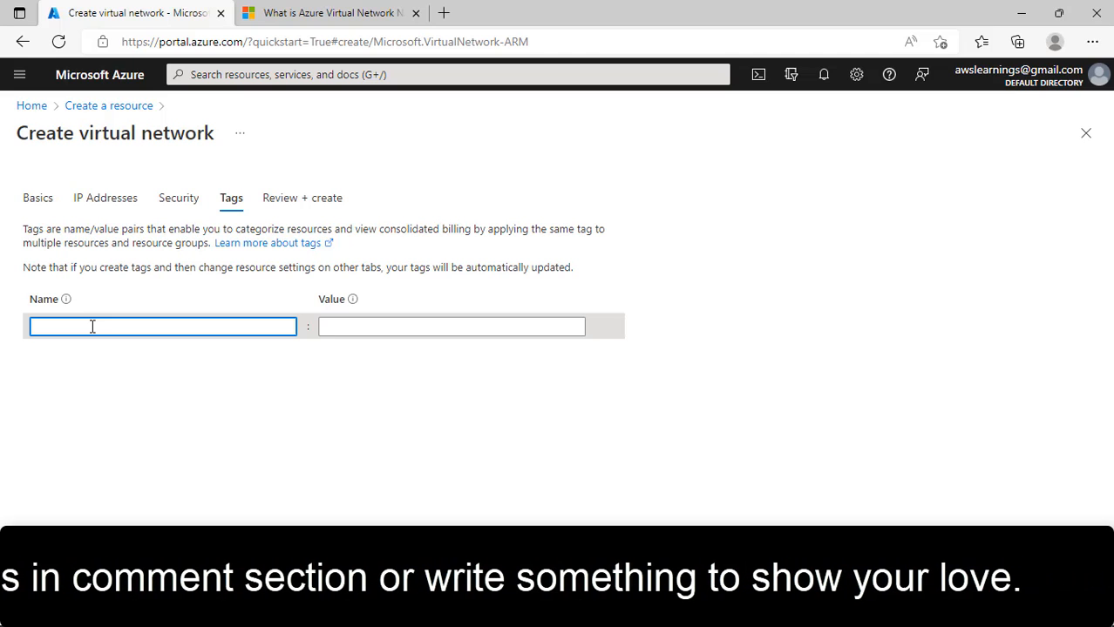
{"action": "type", "text": "Owner"}
{"action": "key", "text": "Tab"}
{"action": "type", "text": "l"}
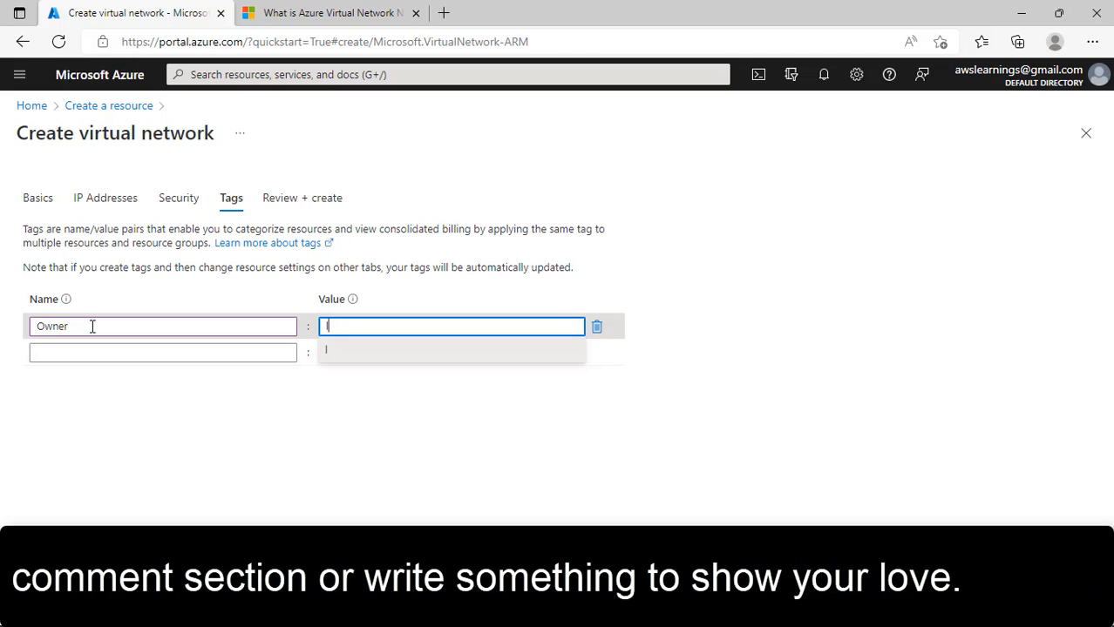
{"action": "key", "text": "BackSpace"}
{"action": "type", "text": "l"}
{"action": "key", "text": "BackSpace"}
{"action": "type", "text": "Cloud"}
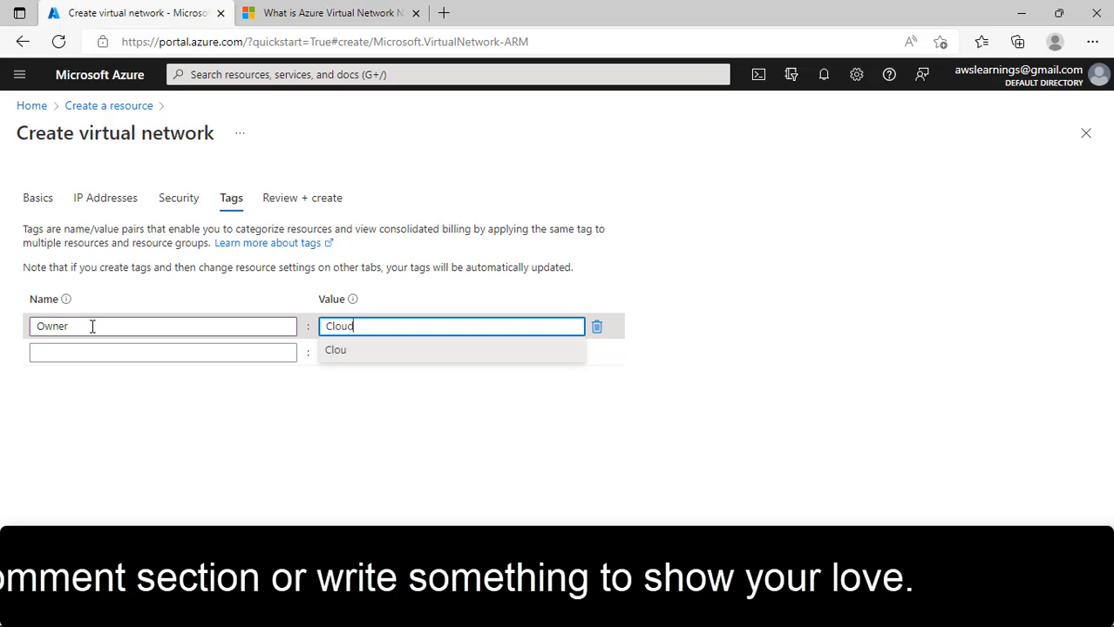
{"action": "type", "text": " Learning"}
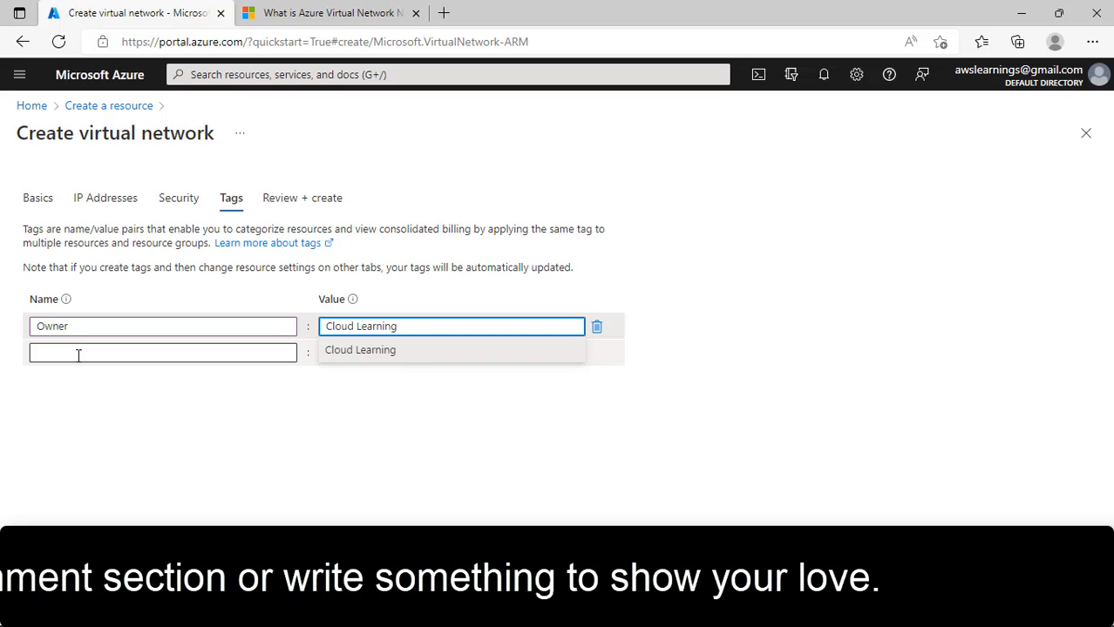
{"action": "left_click", "coordinate": [78, 355]}
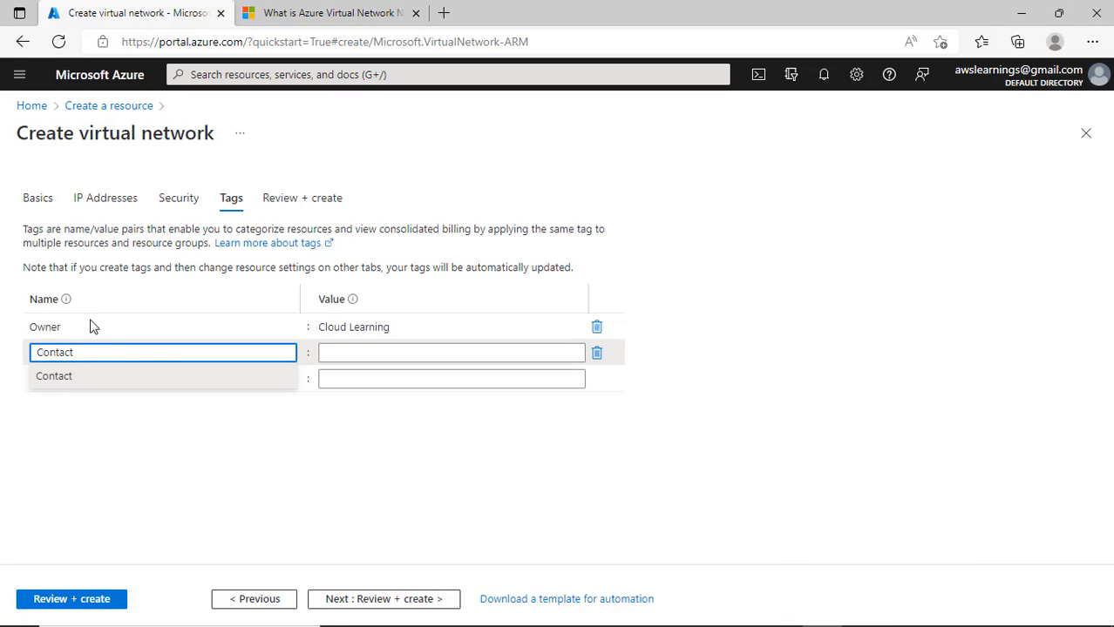
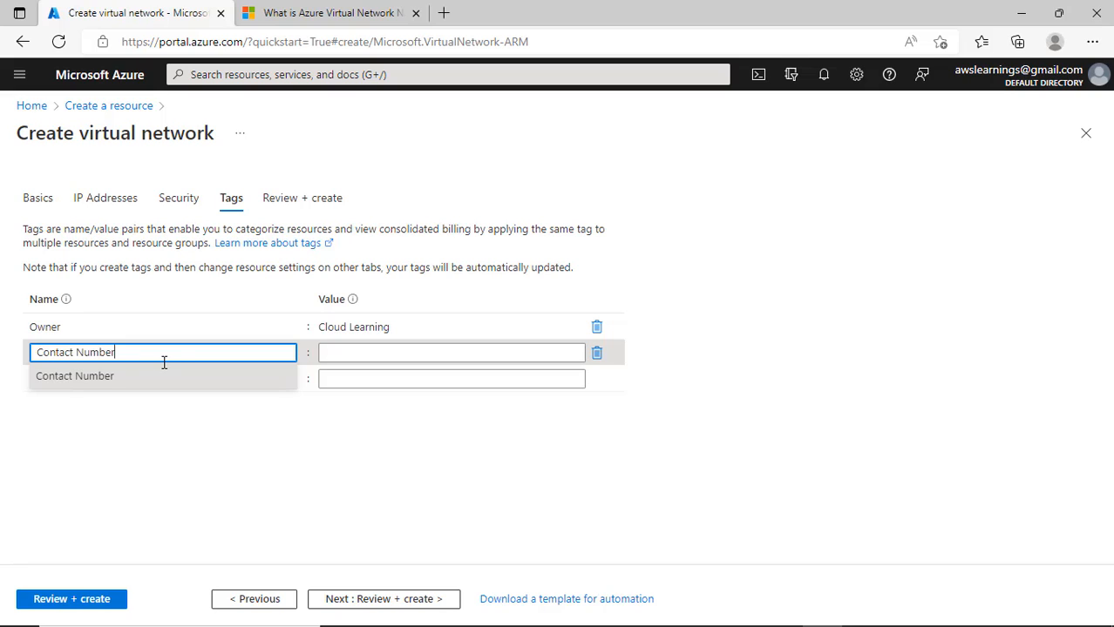
- Add a Contact Number tag holding a phone number as its value
{"action": "key", "text": "Tab"}
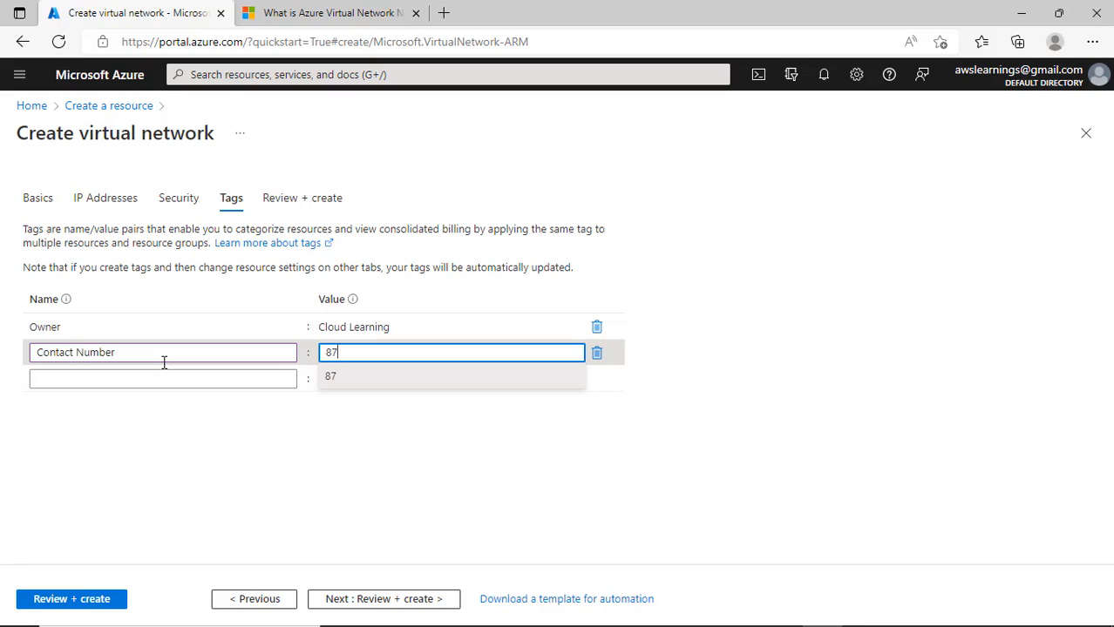
{"action": "left_click", "coordinate": [341, 352]}
{"action": "type", "text": "8"}
{"action": "left_click", "coordinate": [353, 423]}
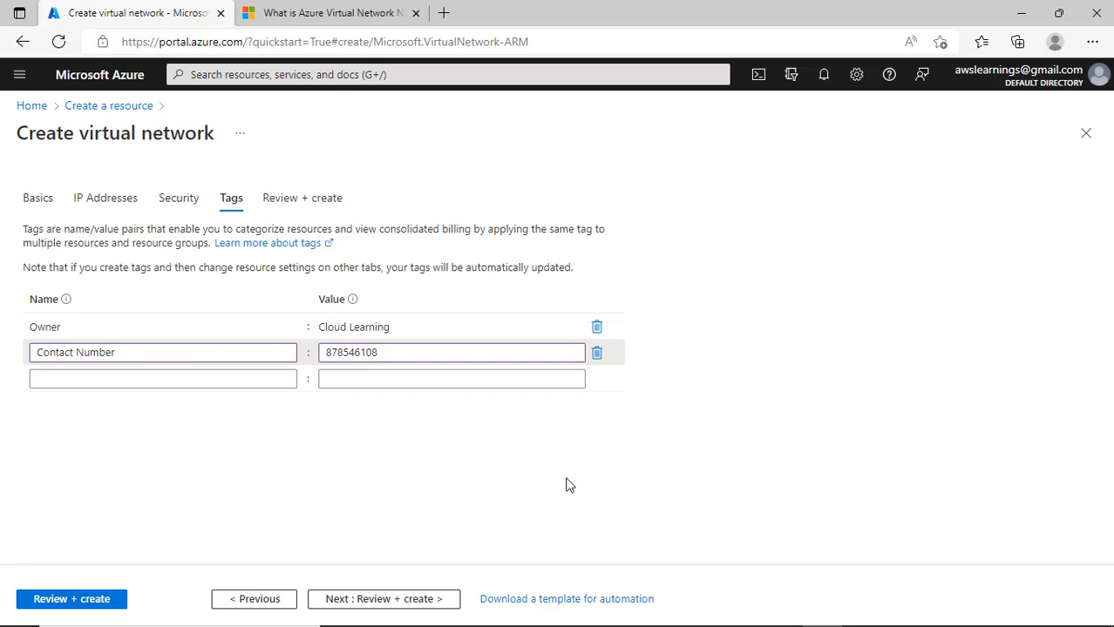
{"action": "left_click", "coordinate": [162, 379]}
{"action": "type", "text": "Bac"}
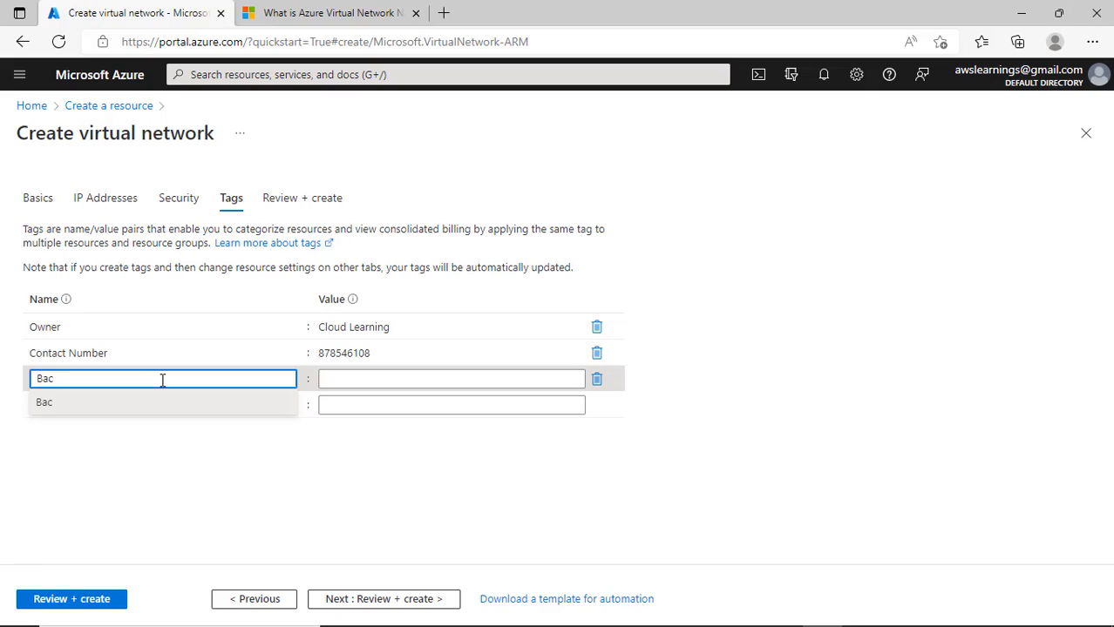
{"action": "key", "text": "BackSpace"}
{"action": "key", "text": "BackSpace"}
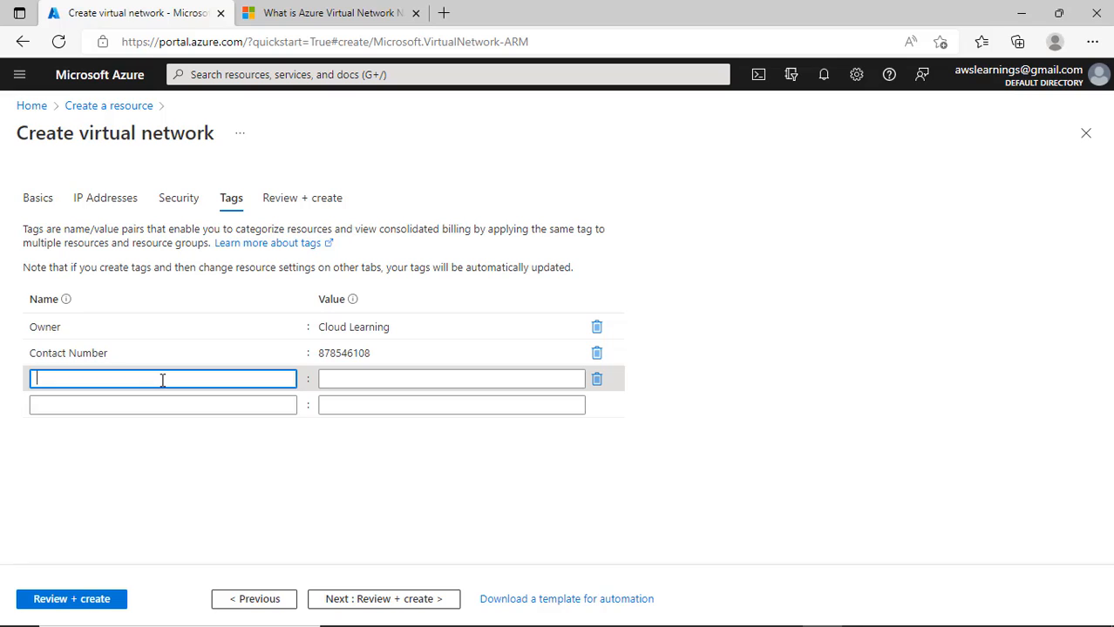
- Go to Review + create for Network1 and scroll the passed-validation summary down to Security
{"action": "left_click", "coordinate": [428, 600]}
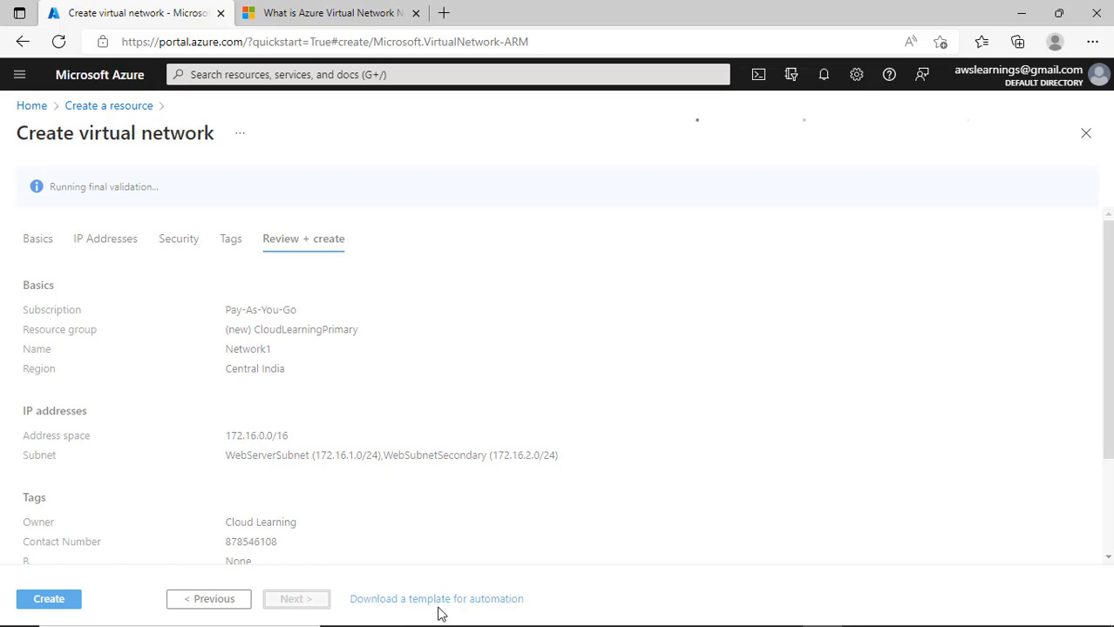
{"action": "mouse_move", "coordinate": [481, 596]}
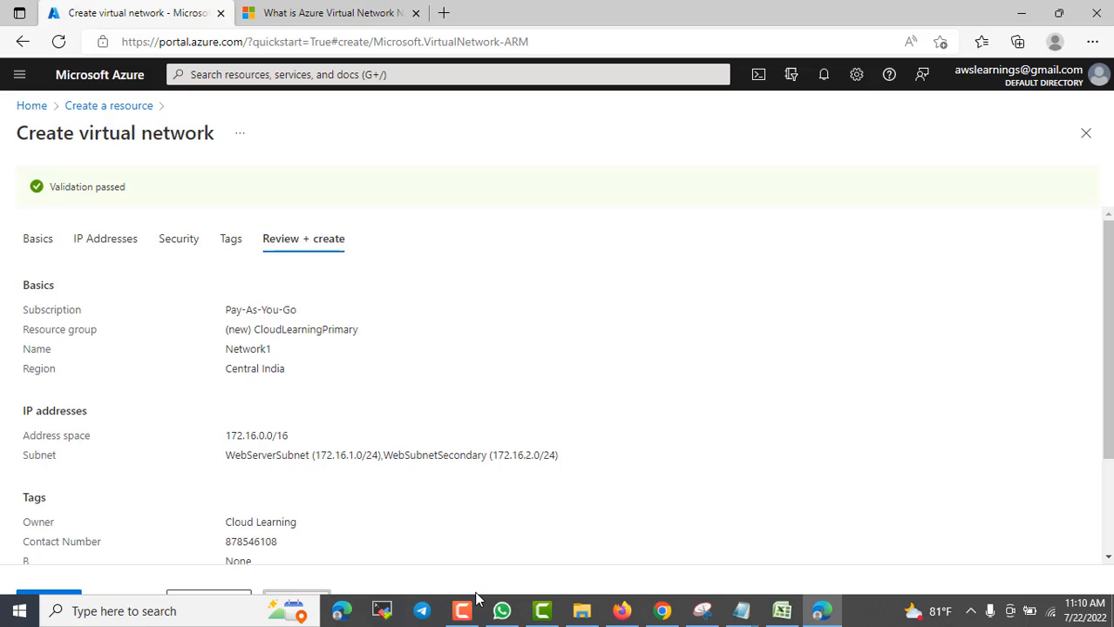
{"action": "scroll", "coordinate": [293, 455], "scroll_direction": "down", "scroll_amount": 2}
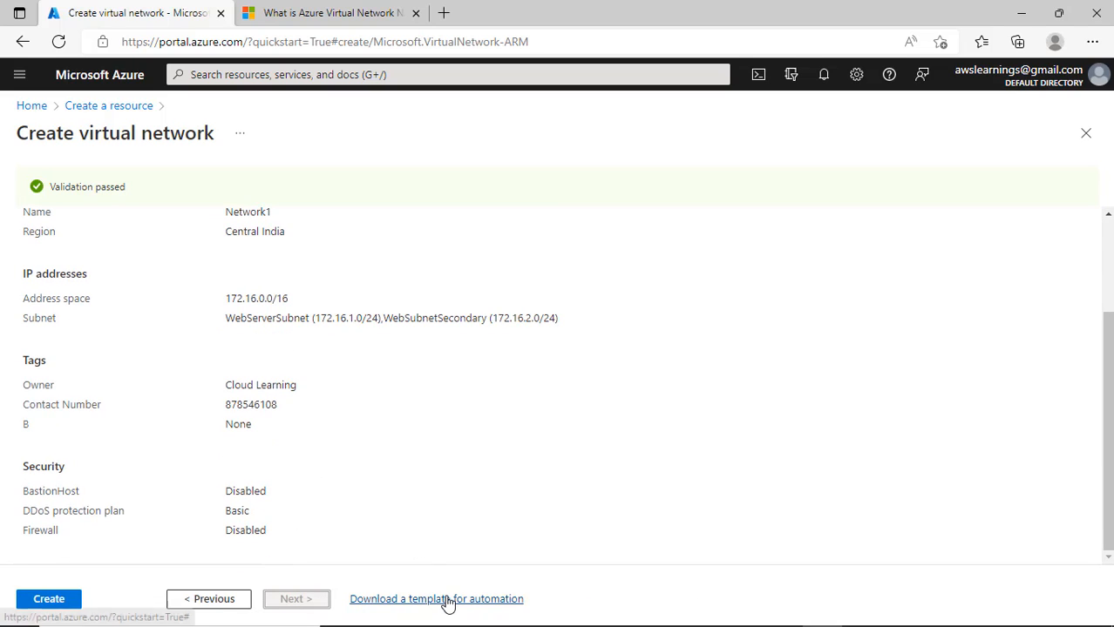
- Open Network1's automation template and scroll through the JSON
{"action": "left_click", "coordinate": [503, 602]}
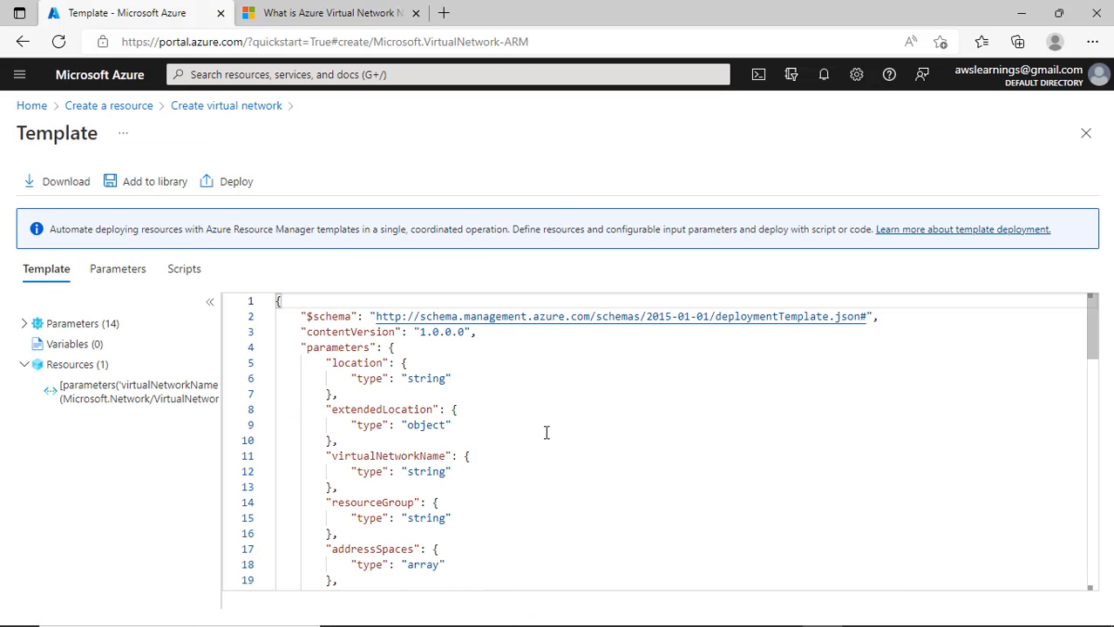
{"action": "scroll", "coordinate": [545, 436], "scroll_direction": "down", "scroll_amount": 3}
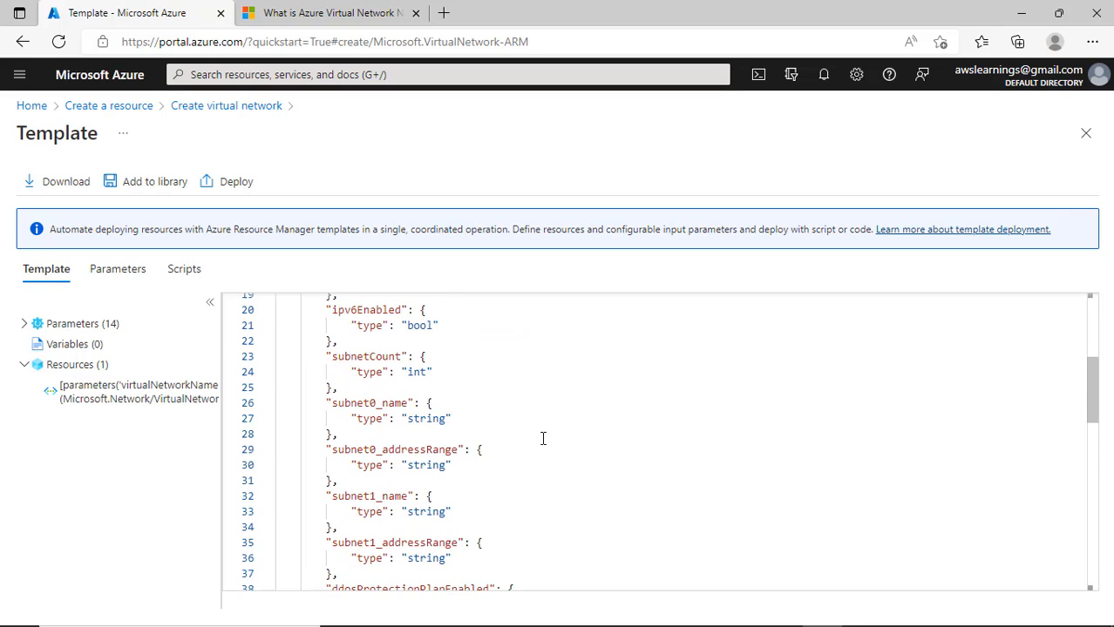
{"action": "scroll", "coordinate": [542, 438], "scroll_direction": "down", "scroll_amount": 5}
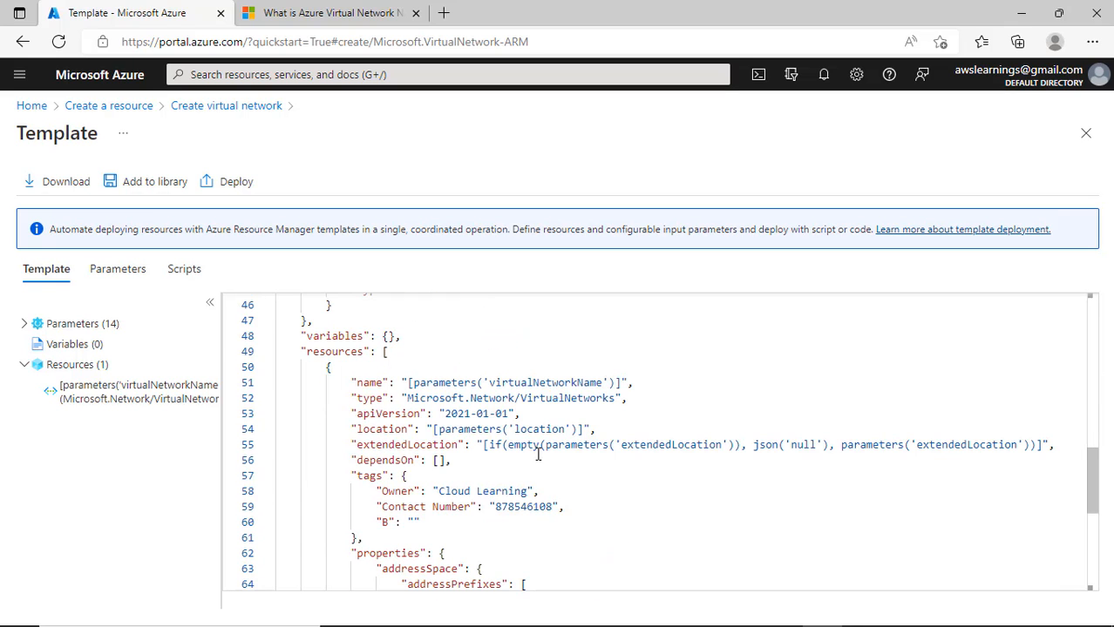
{"action": "scroll", "coordinate": [538, 454], "scroll_direction": "down", "scroll_amount": 2}
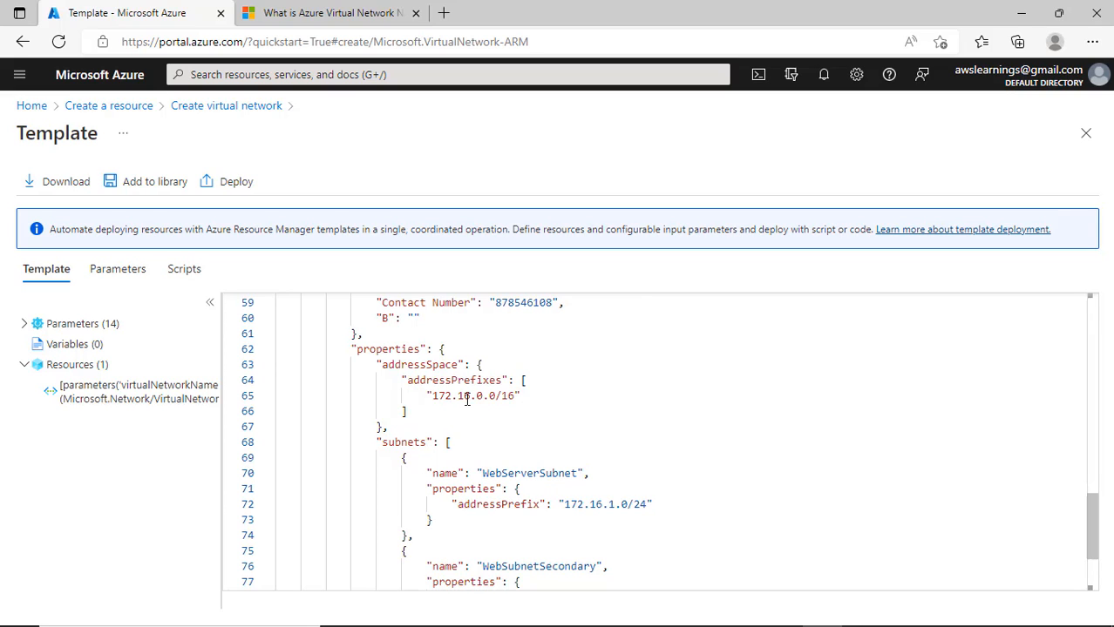
{"action": "scroll", "coordinate": [506, 459], "scroll_direction": "down", "scroll_amount": 1}
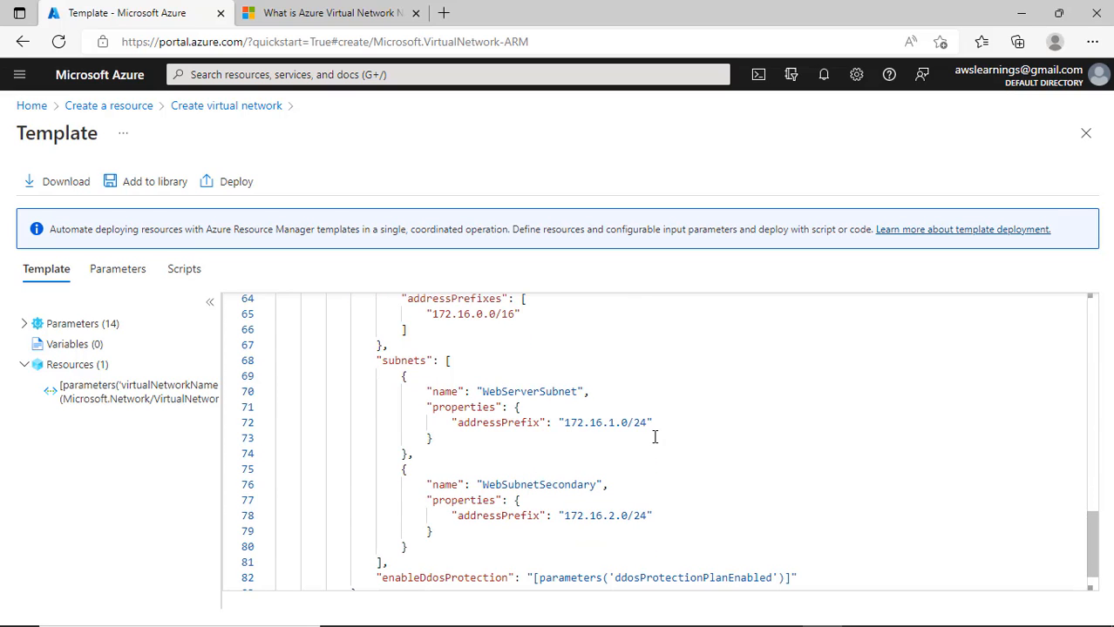
{"action": "scroll", "coordinate": [652, 442], "scroll_direction": "down", "scroll_amount": 1}
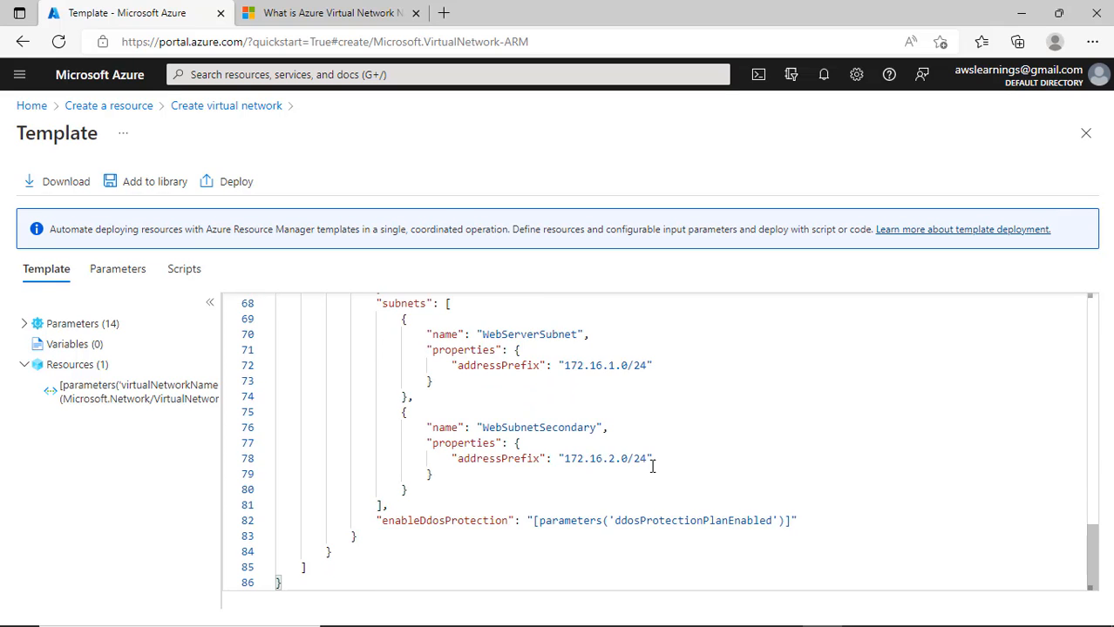
{"action": "scroll", "coordinate": [586, 558], "scroll_direction": "up", "scroll_amount": 13}
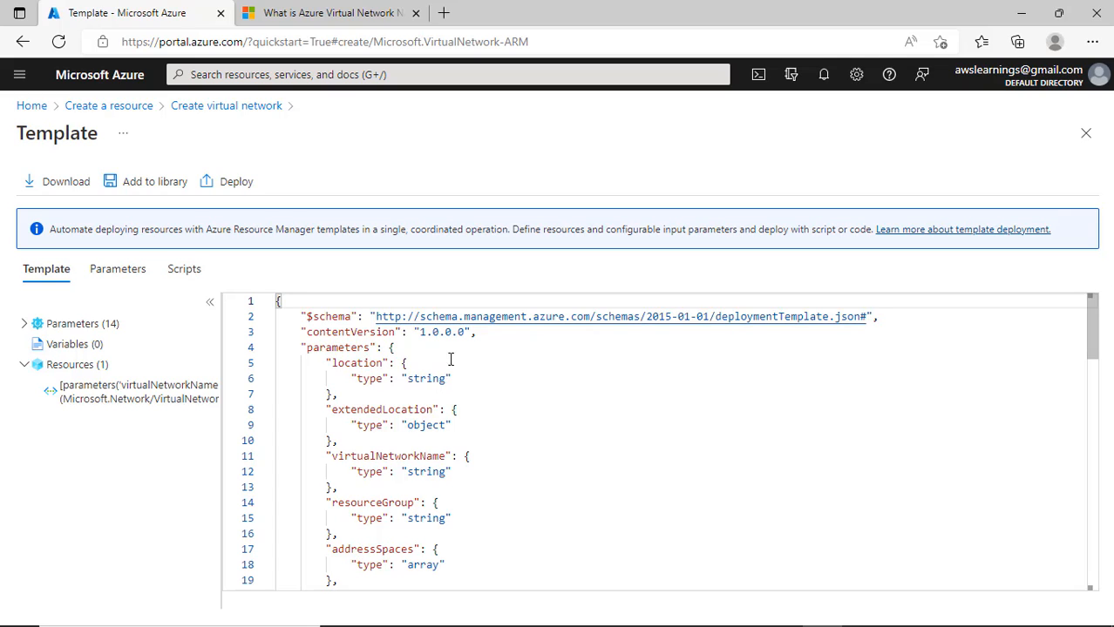
- Check the Parameters and PowerShell/CLI script tabs, then scroll the template JSON again
{"action": "left_click", "coordinate": [137, 272]}
{"action": "left_click", "coordinate": [188, 272]}
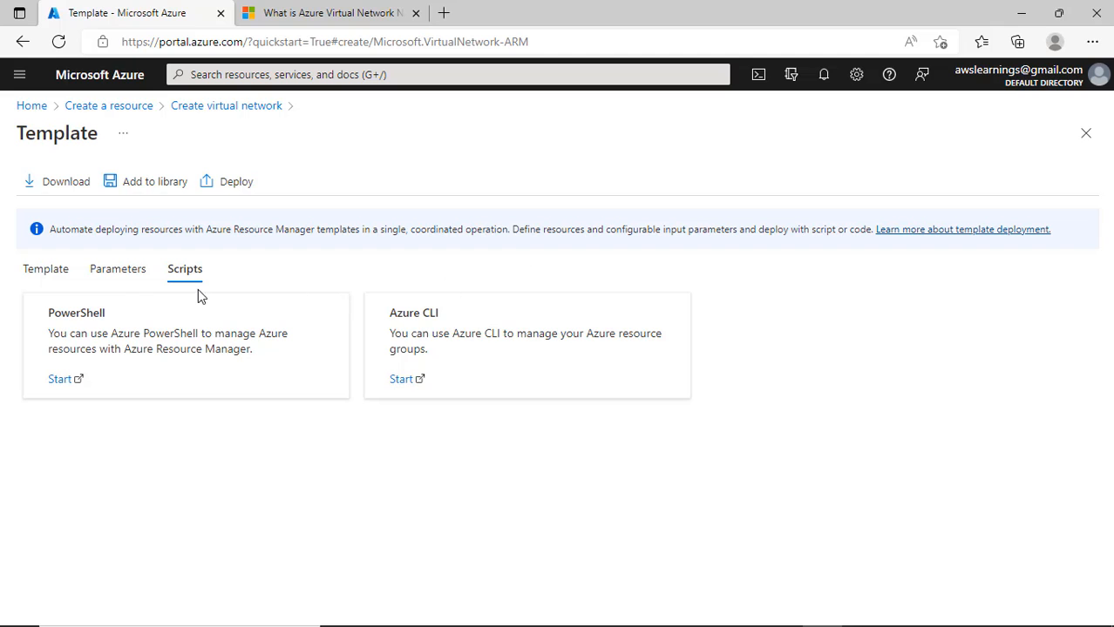
{"action": "left_click", "coordinate": [124, 280]}
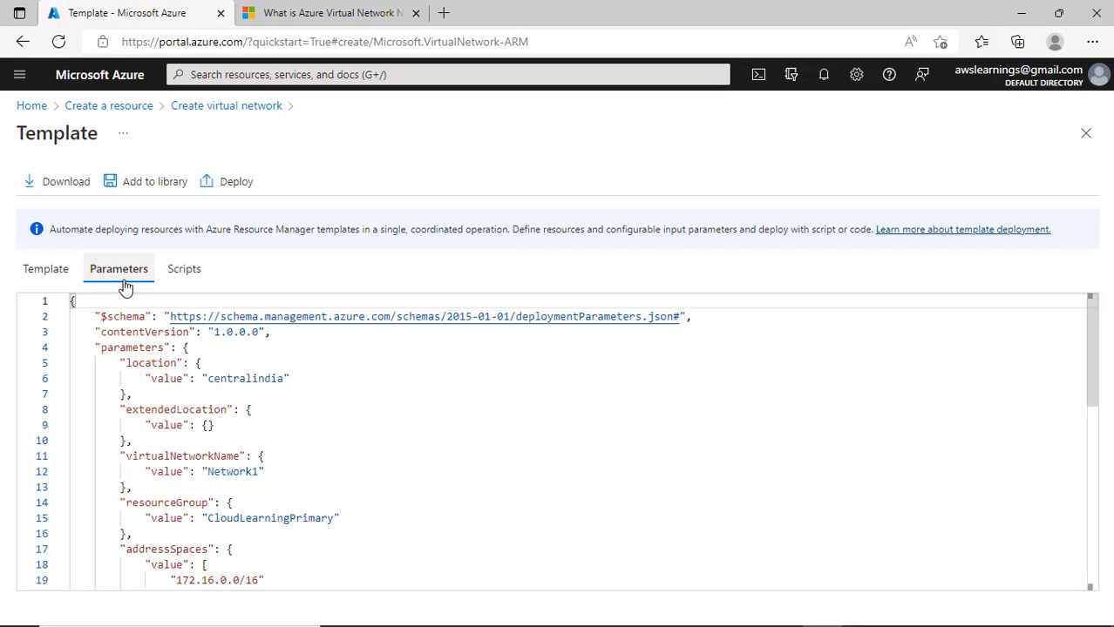
{"action": "left_click", "coordinate": [48, 273]}
{"action": "scroll", "coordinate": [619, 488], "scroll_direction": "down", "scroll_amount": 6}
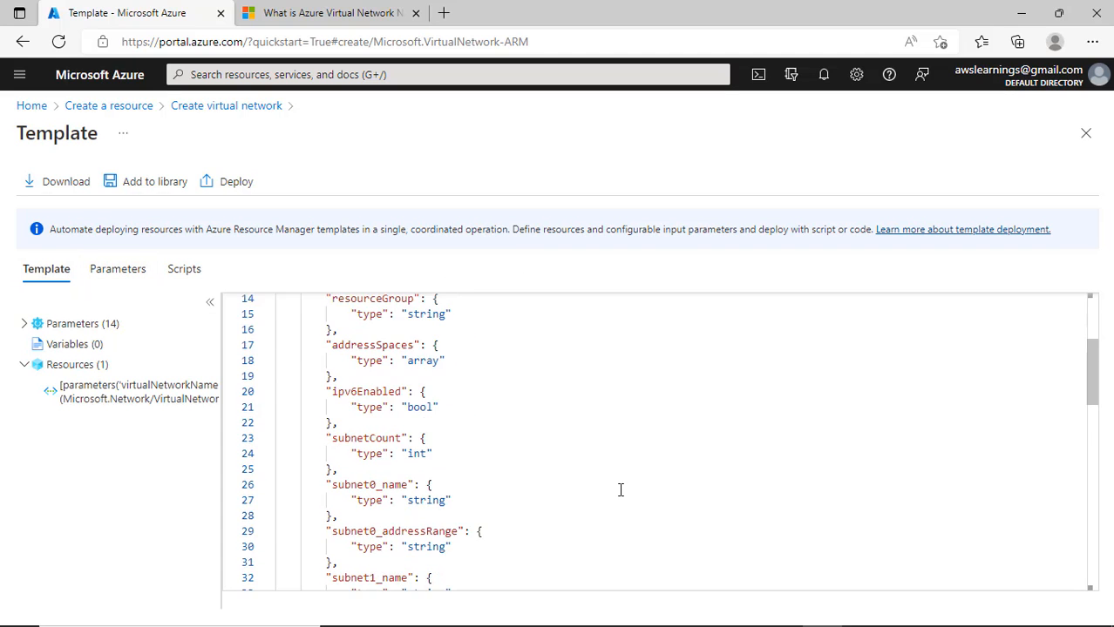
{"action": "scroll", "coordinate": [580, 518], "scroll_direction": "down", "scroll_amount": 6}
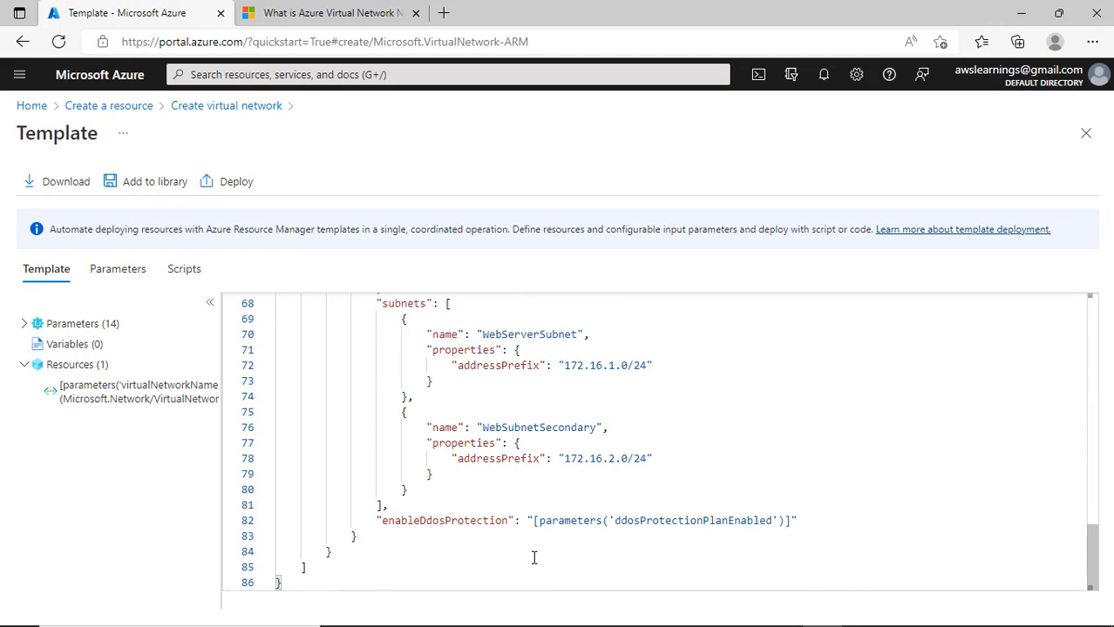
{"action": "scroll", "coordinate": [651, 410], "scroll_direction": "up", "scroll_amount": 12}
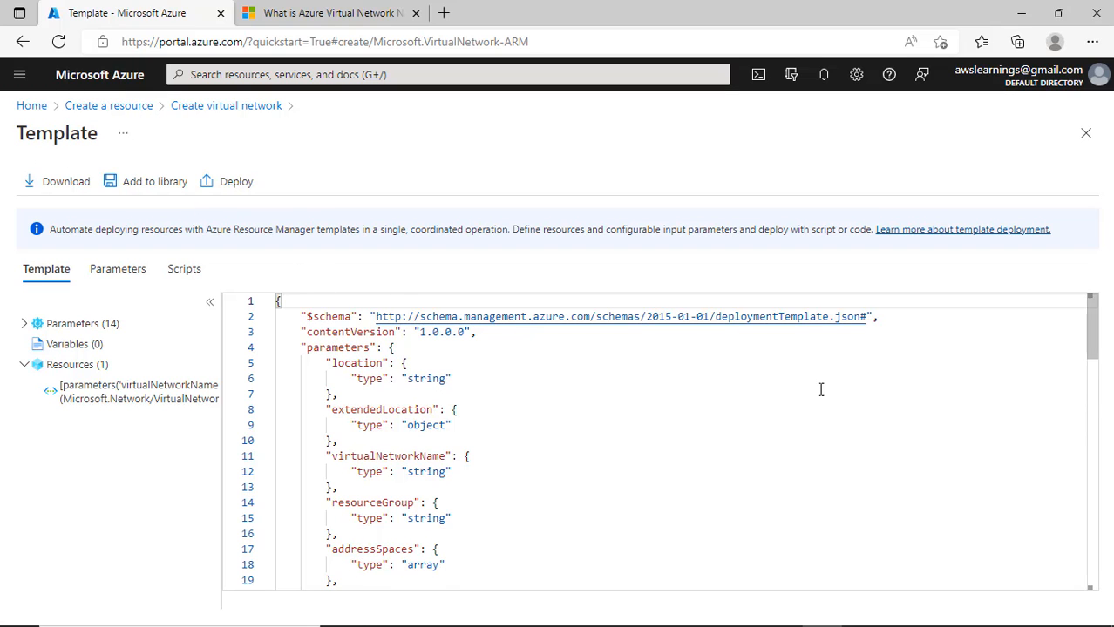
{"action": "scroll", "coordinate": [872, 530], "scroll_direction": "down", "scroll_amount": 5}
{"action": "scroll", "coordinate": [871, 530], "scroll_direction": "down", "scroll_amount": 2}
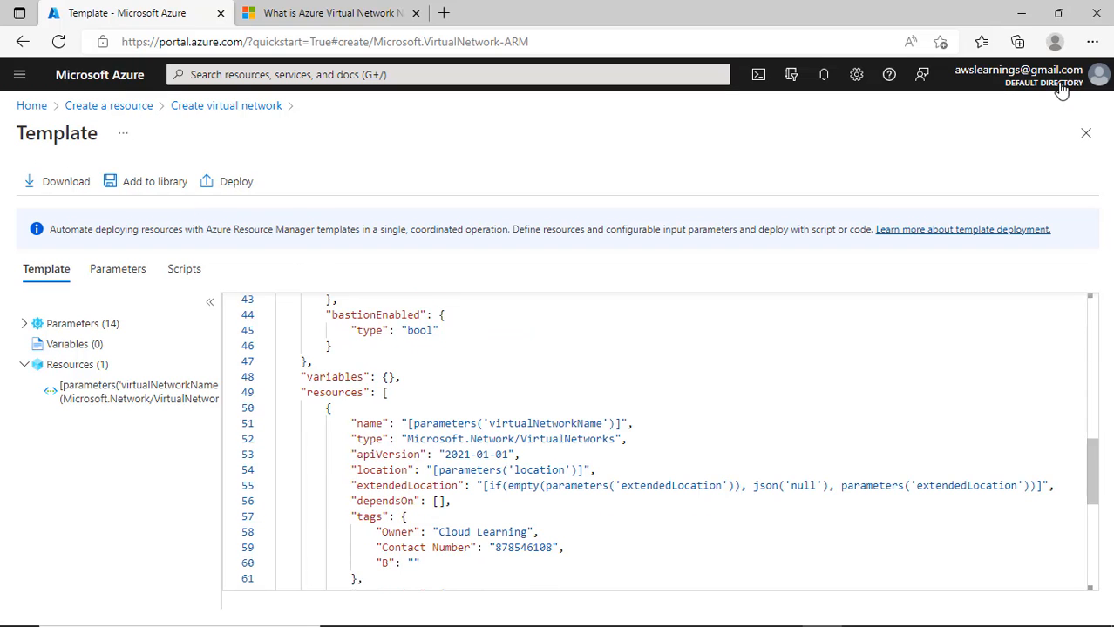
- Close the template and create Network1 in CloudLearningPrimary
{"action": "left_click", "coordinate": [1085, 137]}
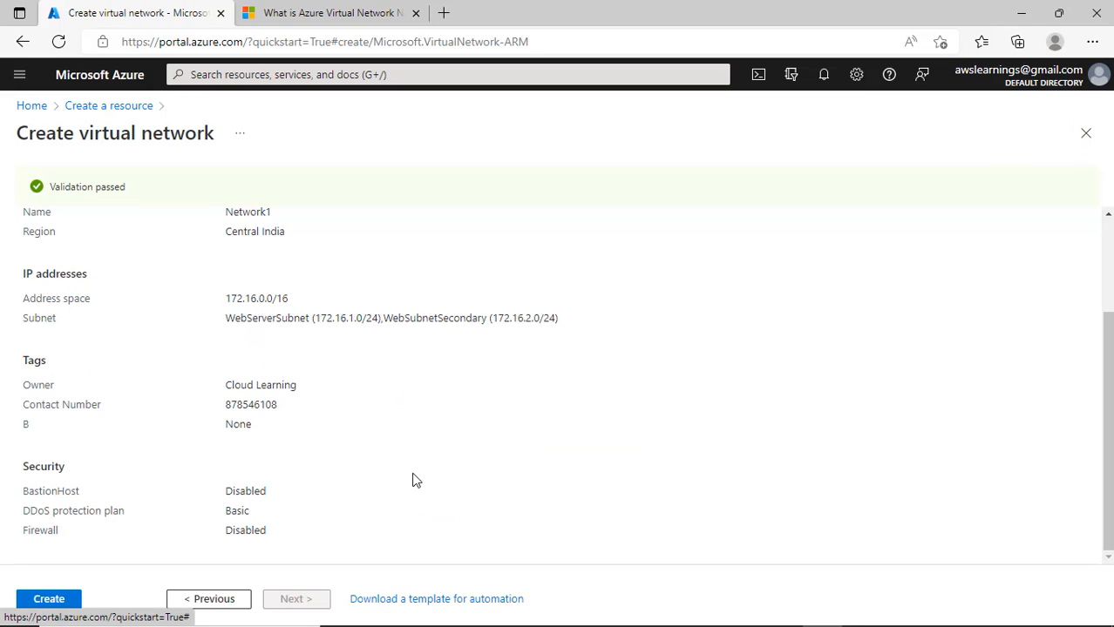
{"action": "left_click", "coordinate": [49, 601]}
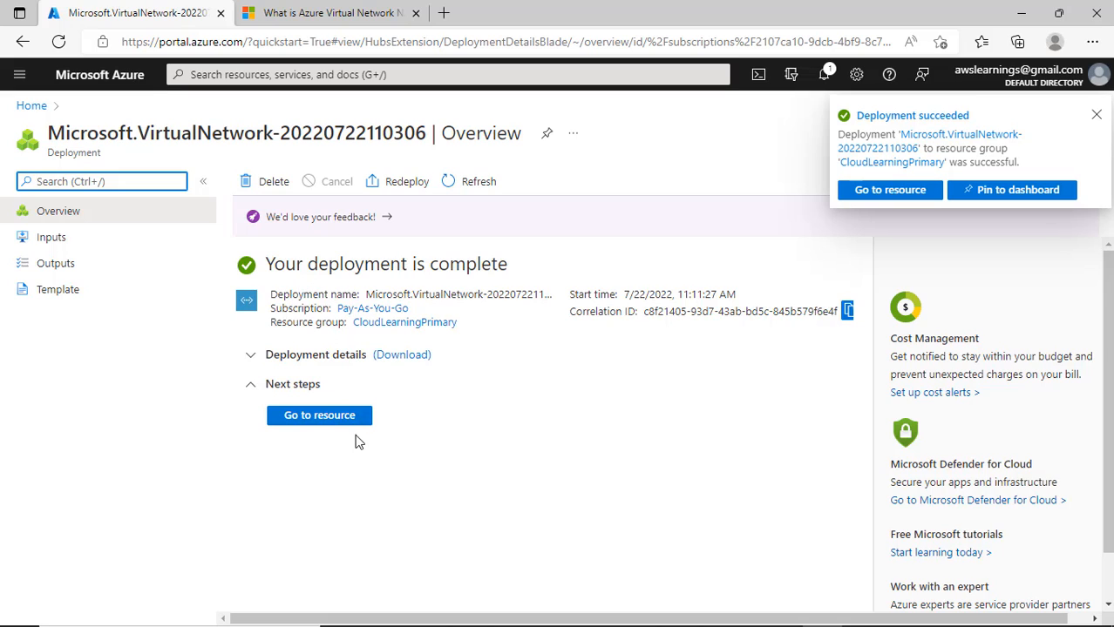
- Expand the deployment details and download them
{"action": "left_click", "coordinate": [319, 353]}
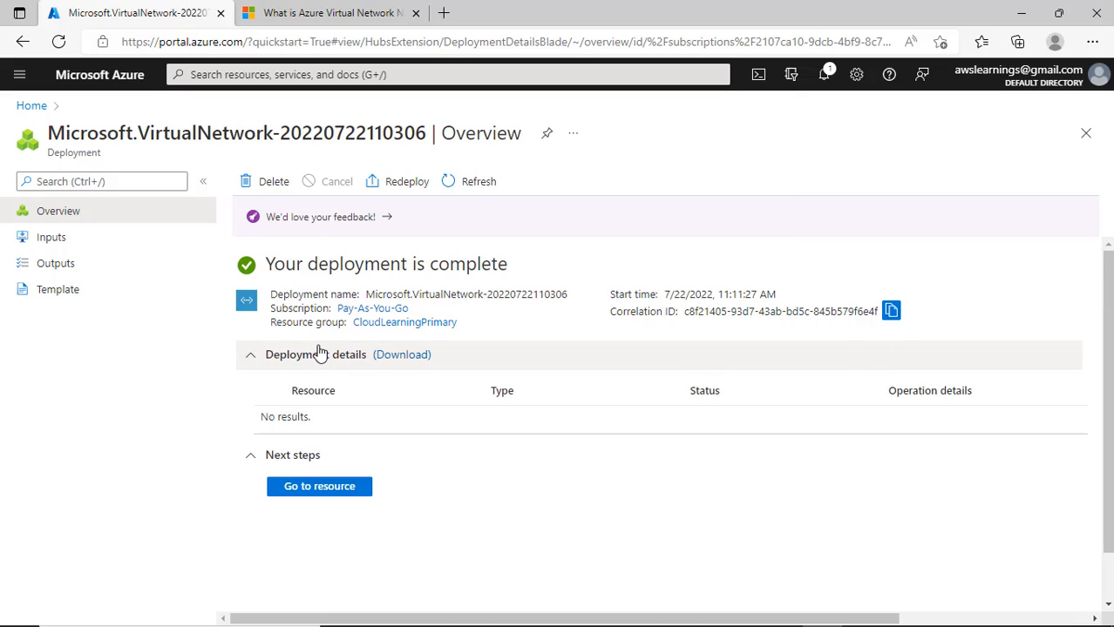
{"action": "left_click", "coordinate": [418, 358]}
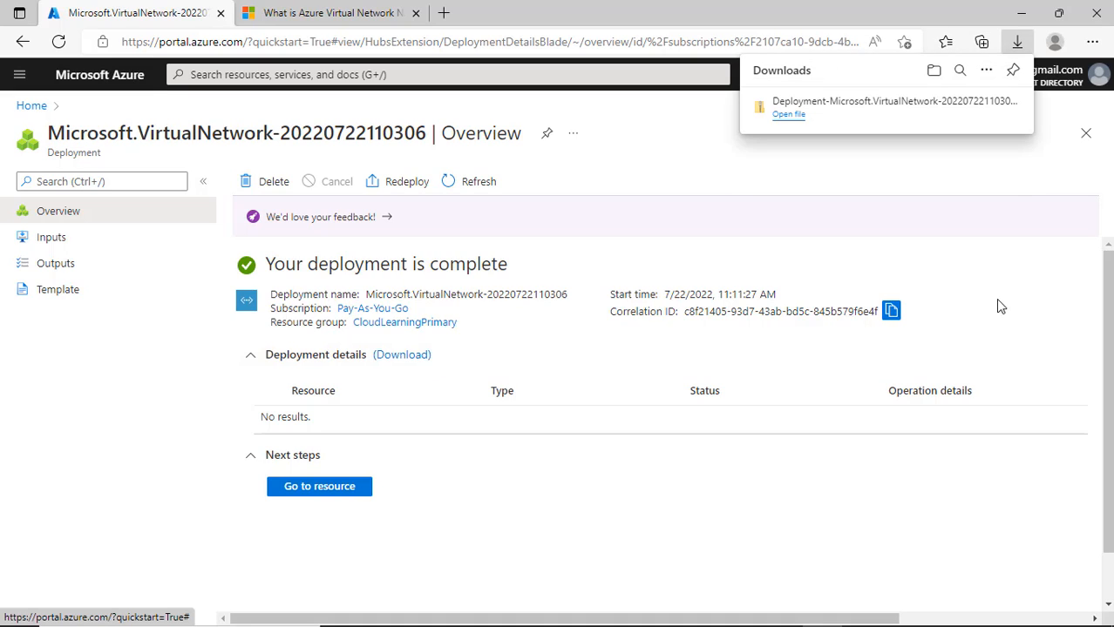
{"action": "left_click", "coordinate": [280, 454]}
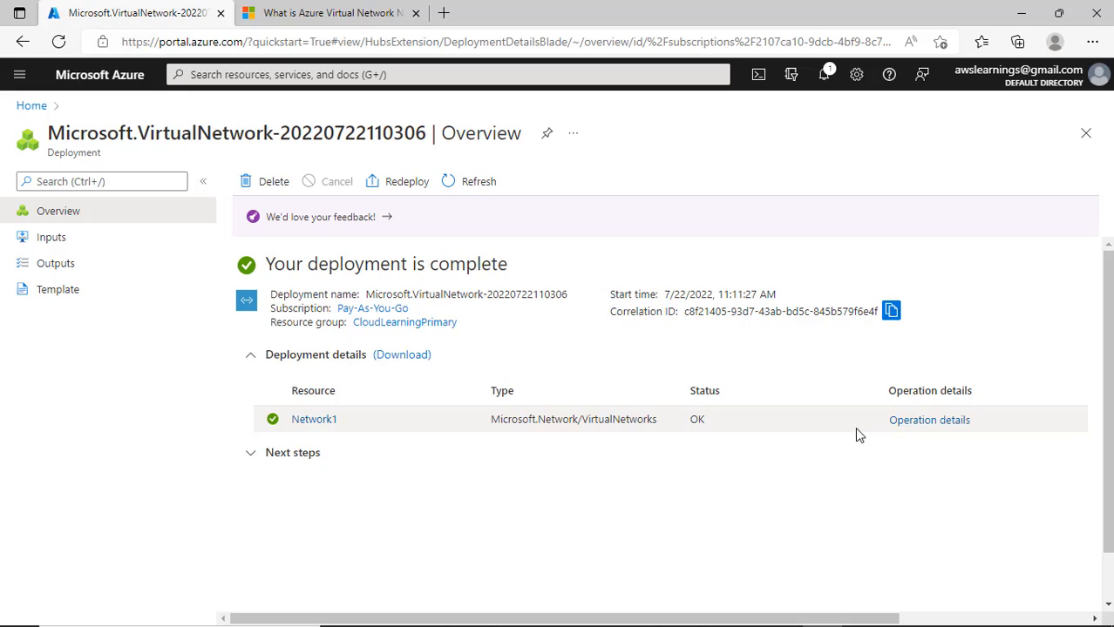
- Review the deployment's inputs, outputs and template, download the template, and return Home
{"action": "left_click", "coordinate": [72, 241]}
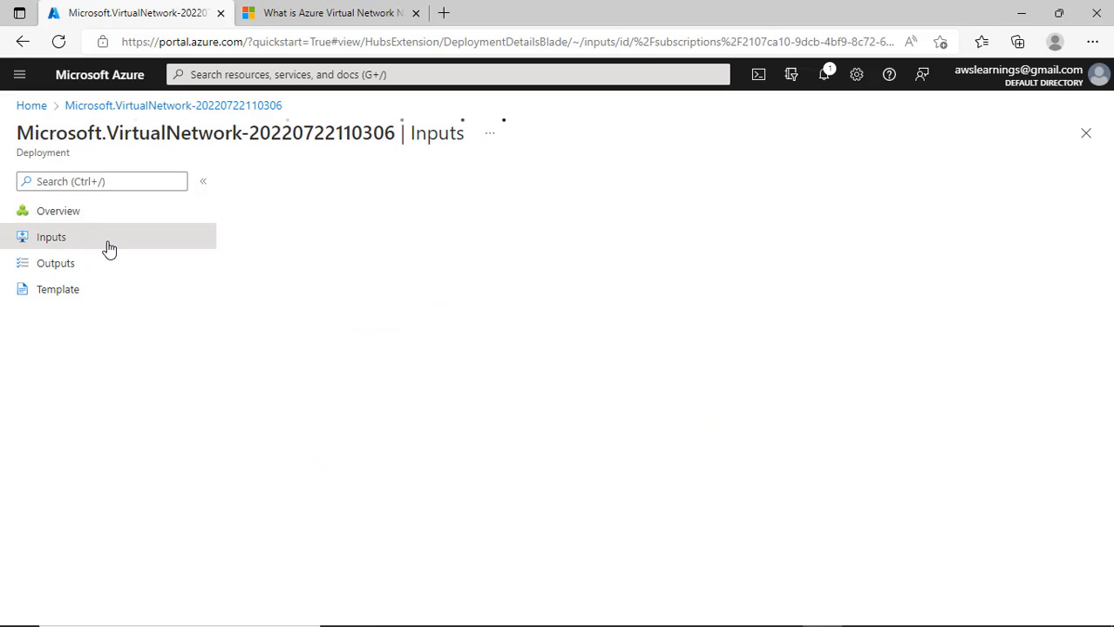
{"action": "left_click", "coordinate": [79, 266]}
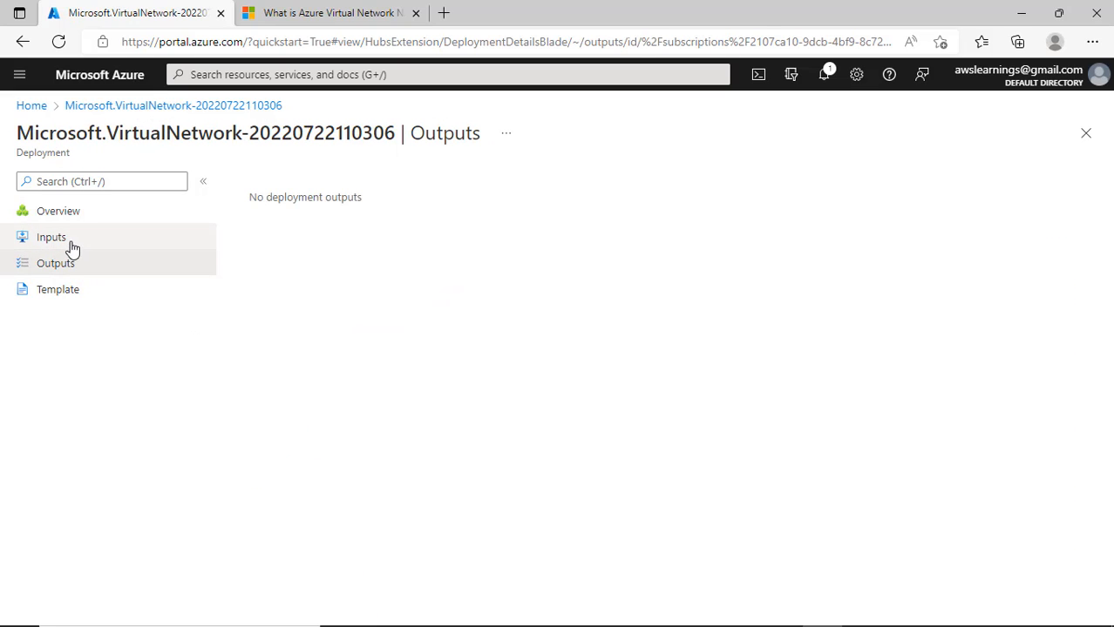
{"action": "left_click", "coordinate": [73, 249]}
{"action": "scroll", "coordinate": [835, 475], "scroll_direction": "down", "scroll_amount": 4}
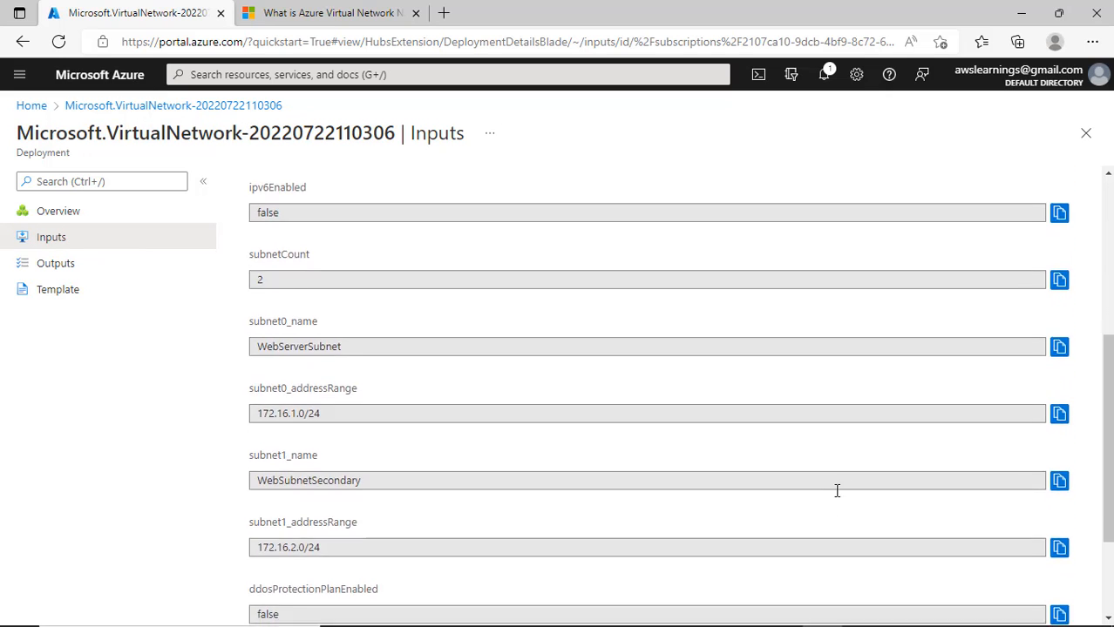
{"action": "scroll", "coordinate": [837, 491], "scroll_direction": "down", "scroll_amount": 2}
{"action": "left_click", "coordinate": [58, 272]}
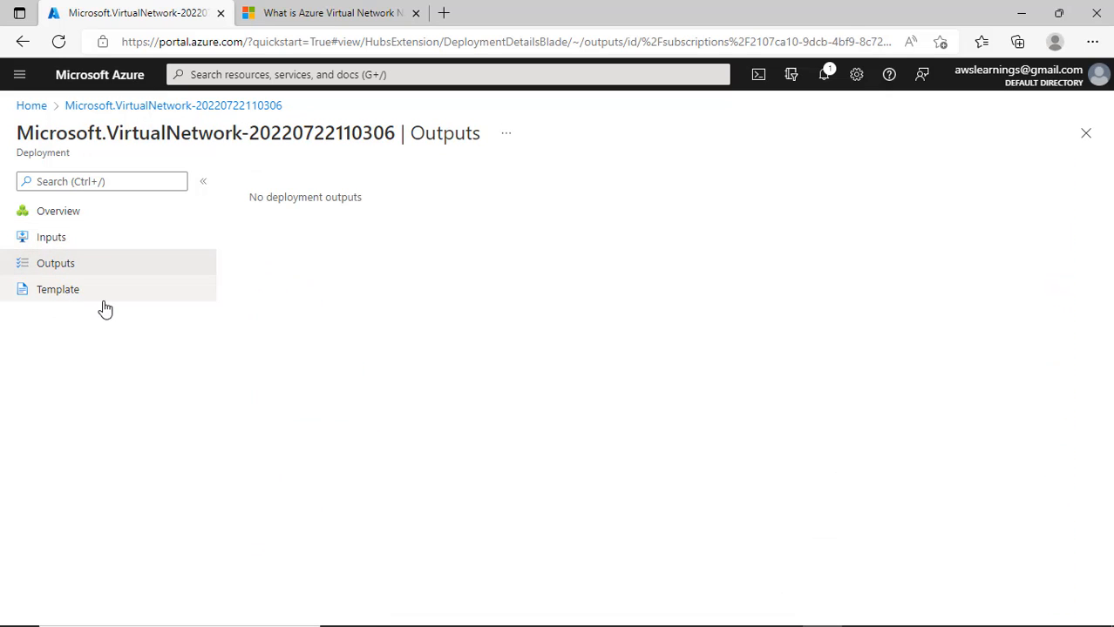
{"action": "left_click", "coordinate": [101, 295]}
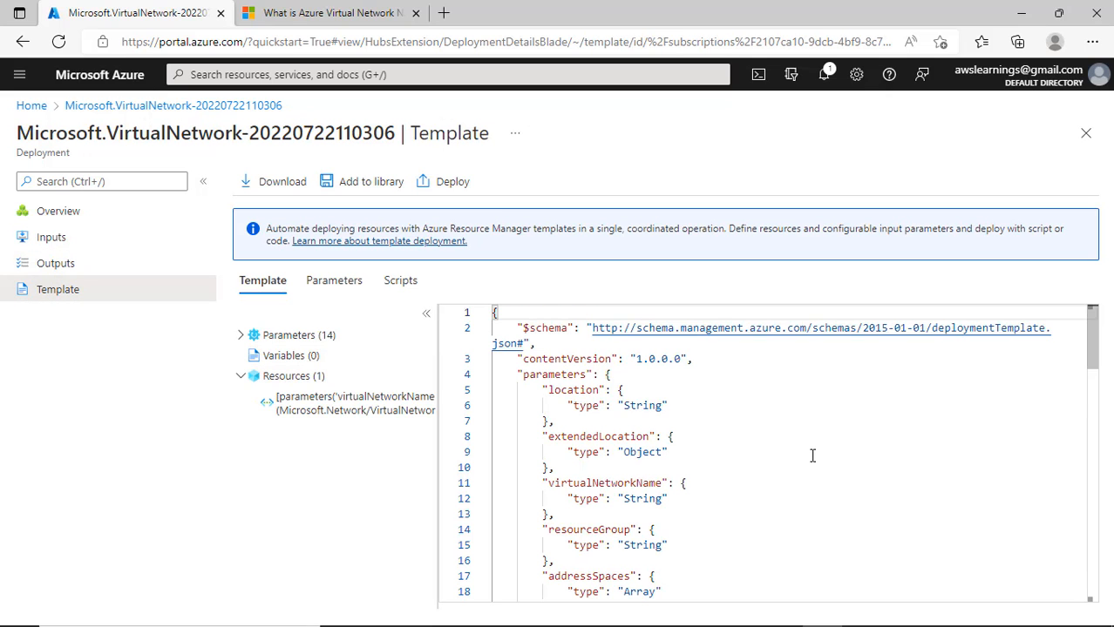
{"action": "scroll", "coordinate": [803, 465], "scroll_direction": "down", "scroll_amount": 10}
{"action": "scroll", "coordinate": [800, 494], "scroll_direction": "down", "scroll_amount": 10}
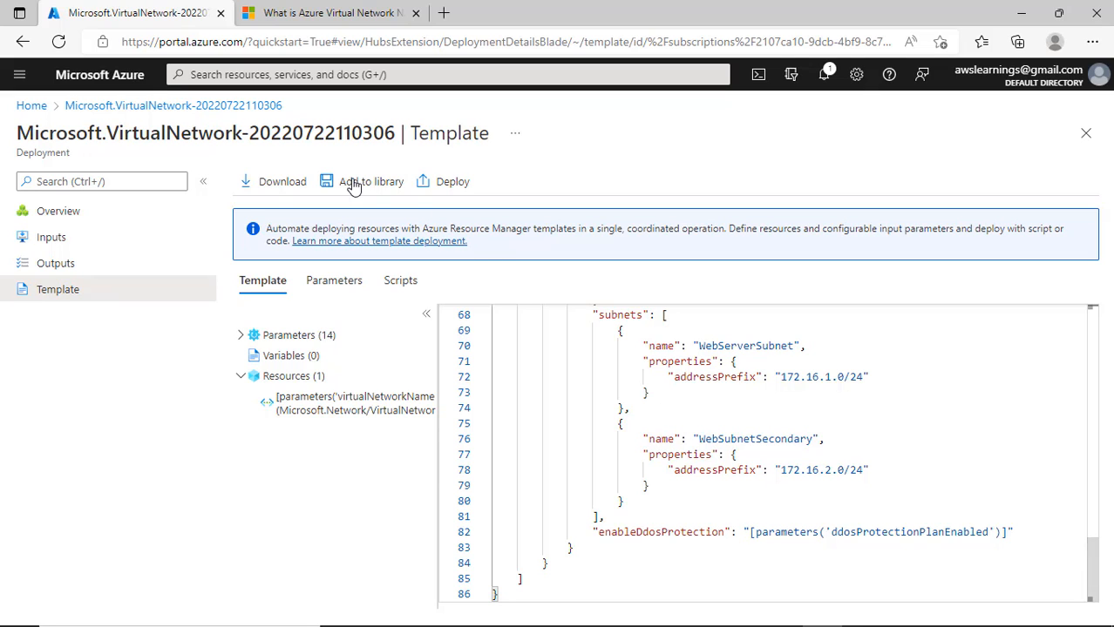
{"action": "left_click", "coordinate": [276, 184]}
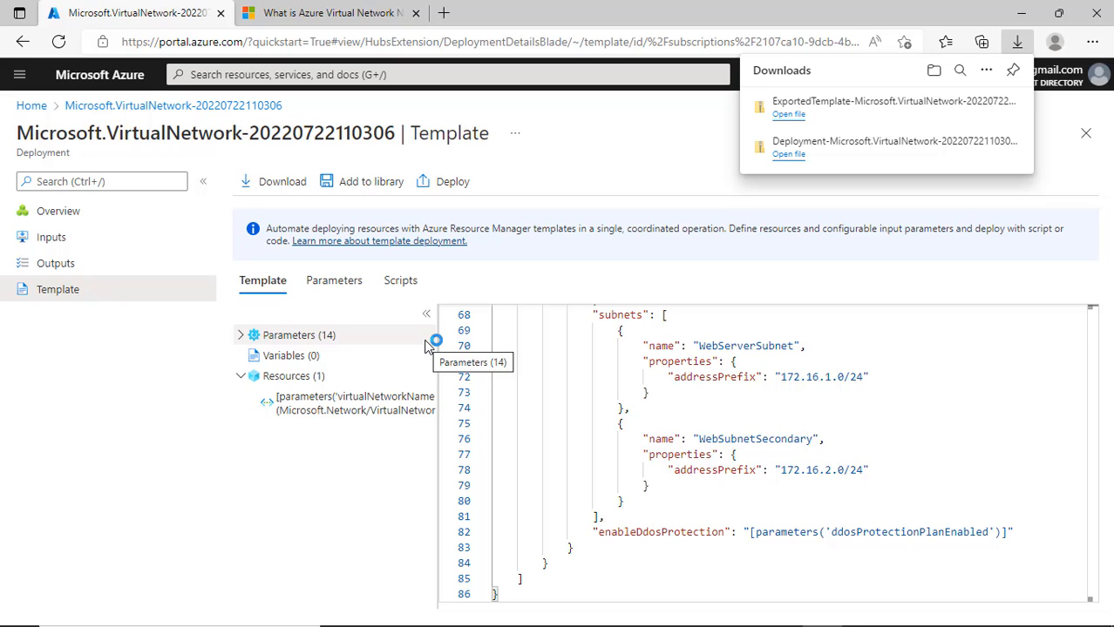
{"action": "left_click", "coordinate": [1085, 131]}
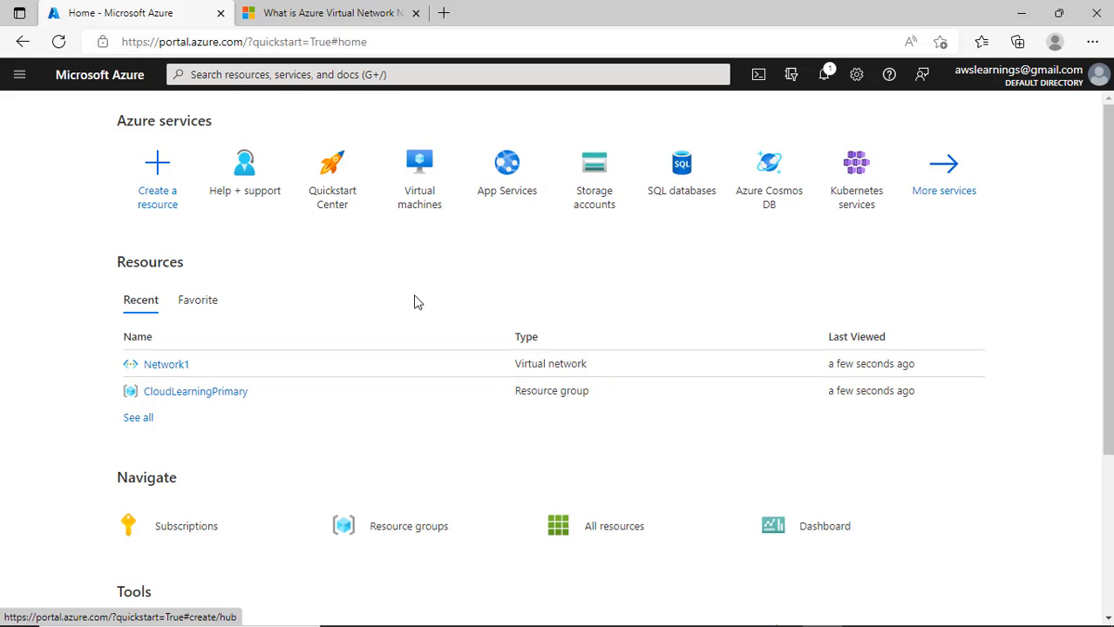
- From the Virtual machines page, choose Create > Azure virtual machine
{"action": "left_click", "coordinate": [423, 187]}
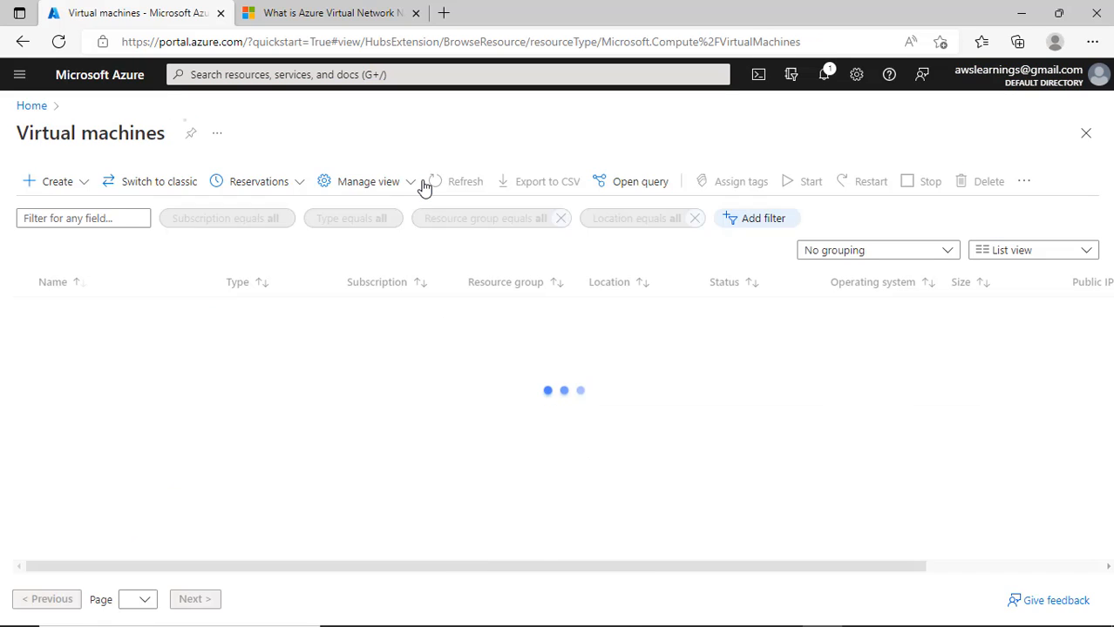
{"action": "left_click", "coordinate": [54, 183]}
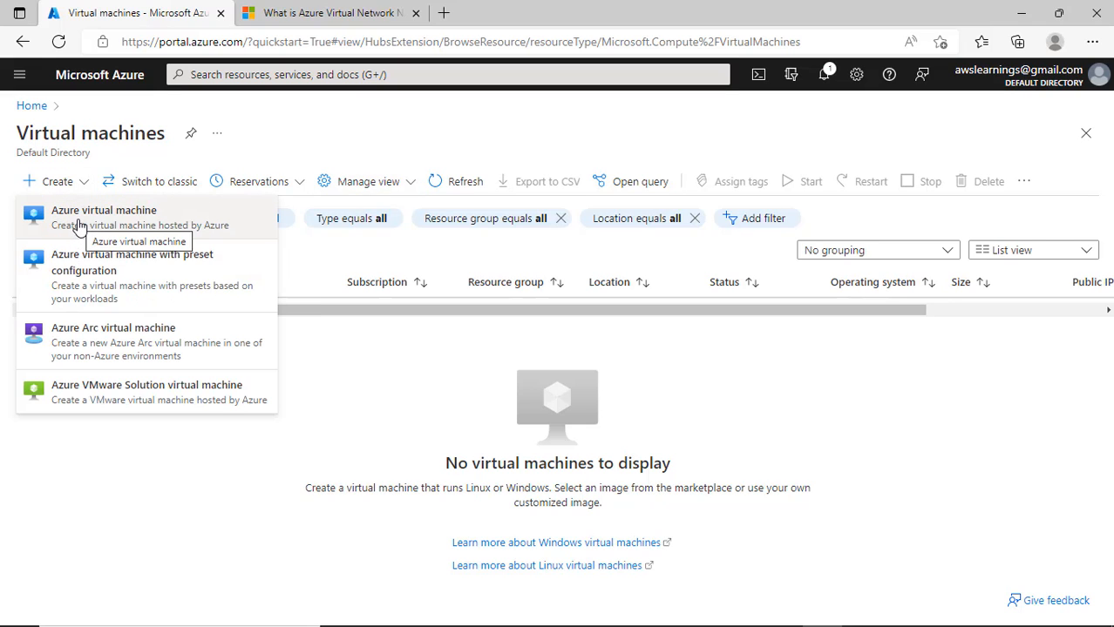
{"action": "left_click", "coordinate": [150, 219]}
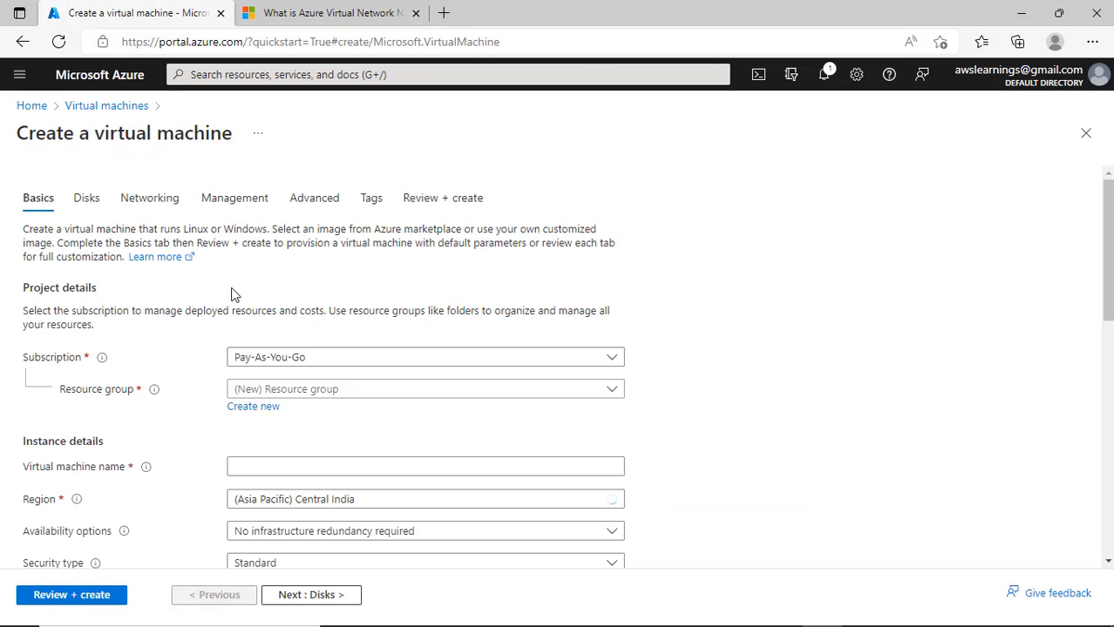
- Put the VM in CloudLearningPrimary, name it Test1, keep Central India and no infrastructure redundancy
{"action": "left_click", "coordinate": [303, 396]}
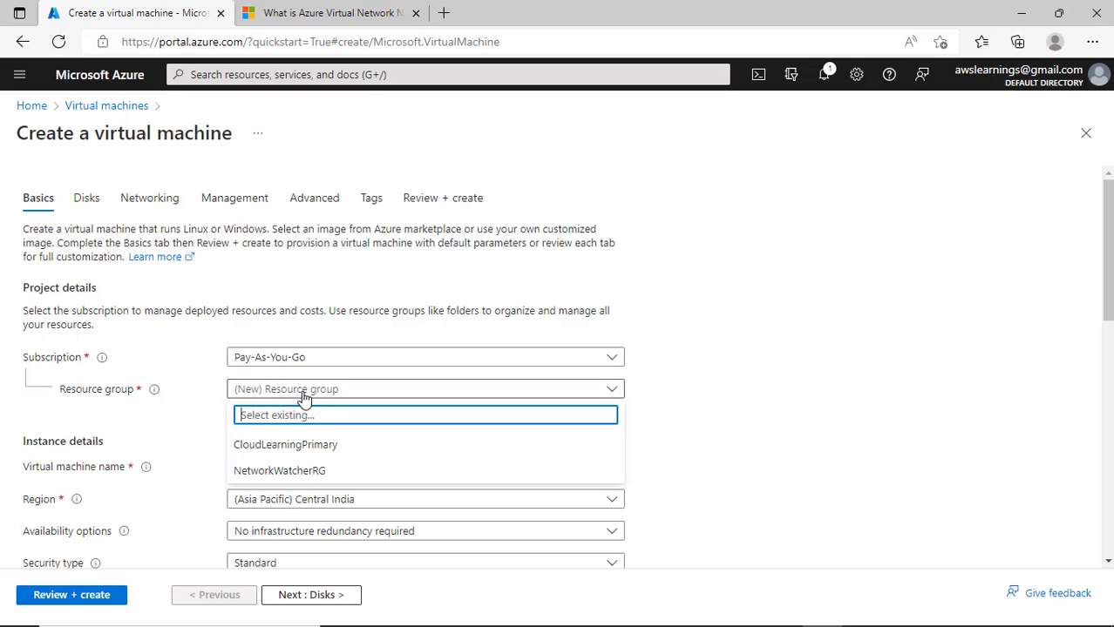
{"action": "left_click", "coordinate": [297, 446]}
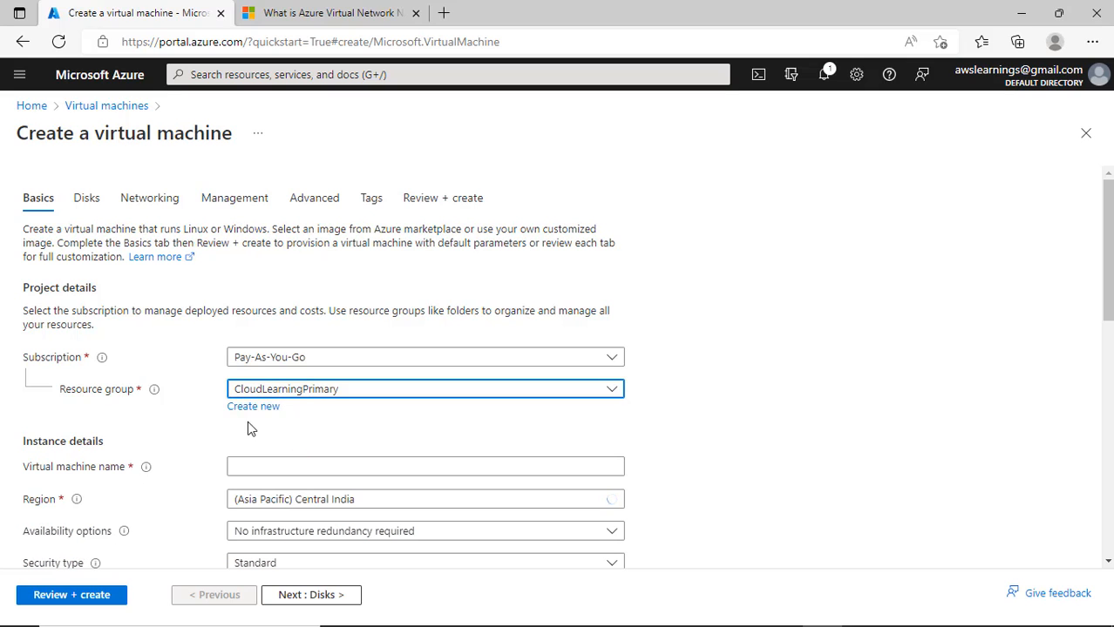
{"action": "scroll", "coordinate": [247, 427], "scroll_direction": "down", "scroll_amount": 2}
{"action": "left_click", "coordinate": [257, 347]}
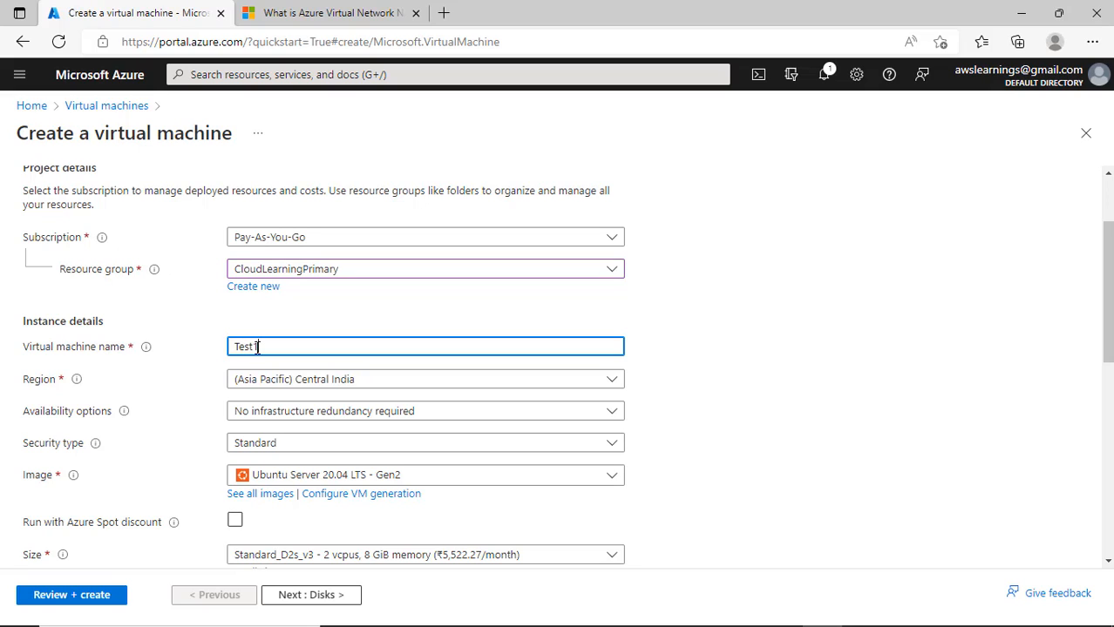
{"action": "left_click", "coordinate": [340, 384]}
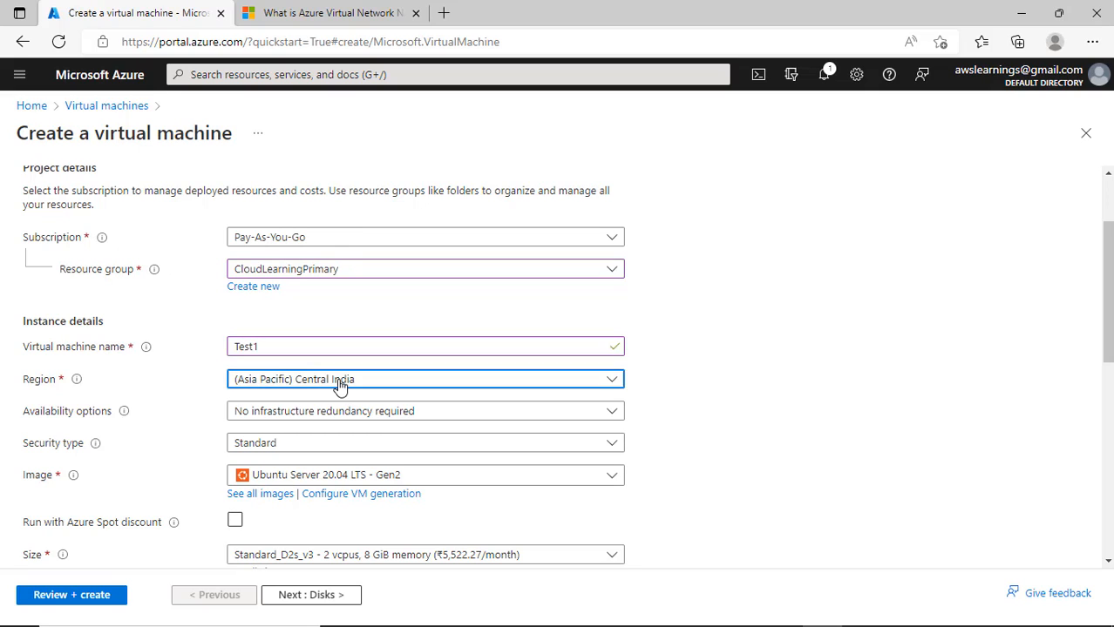
{"action": "left_click", "coordinate": [340, 384]}
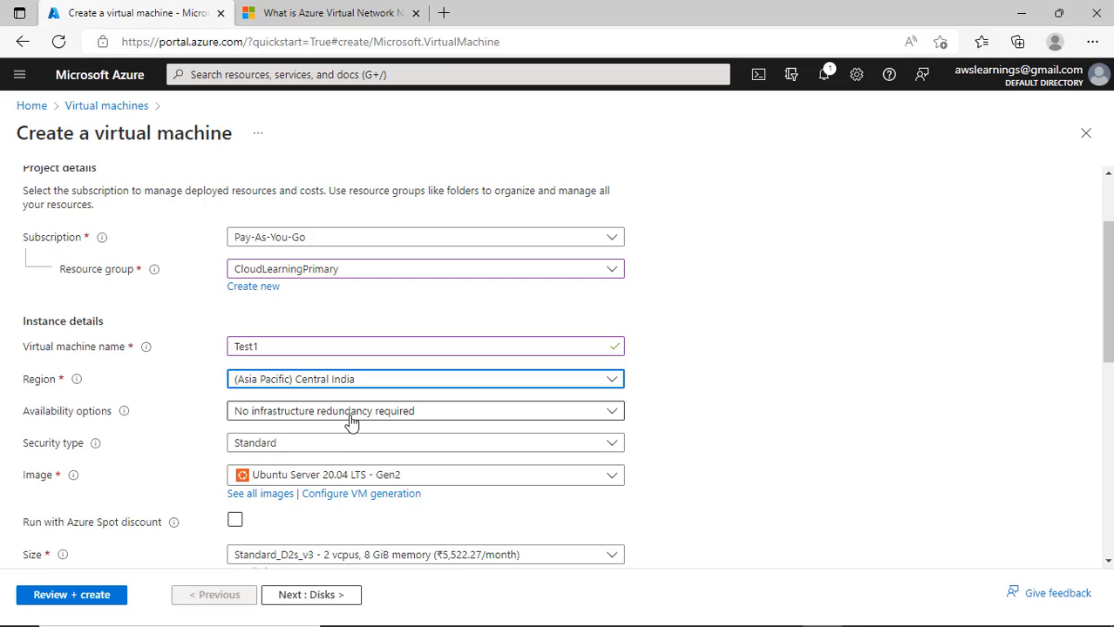
{"action": "left_click", "coordinate": [350, 417]}
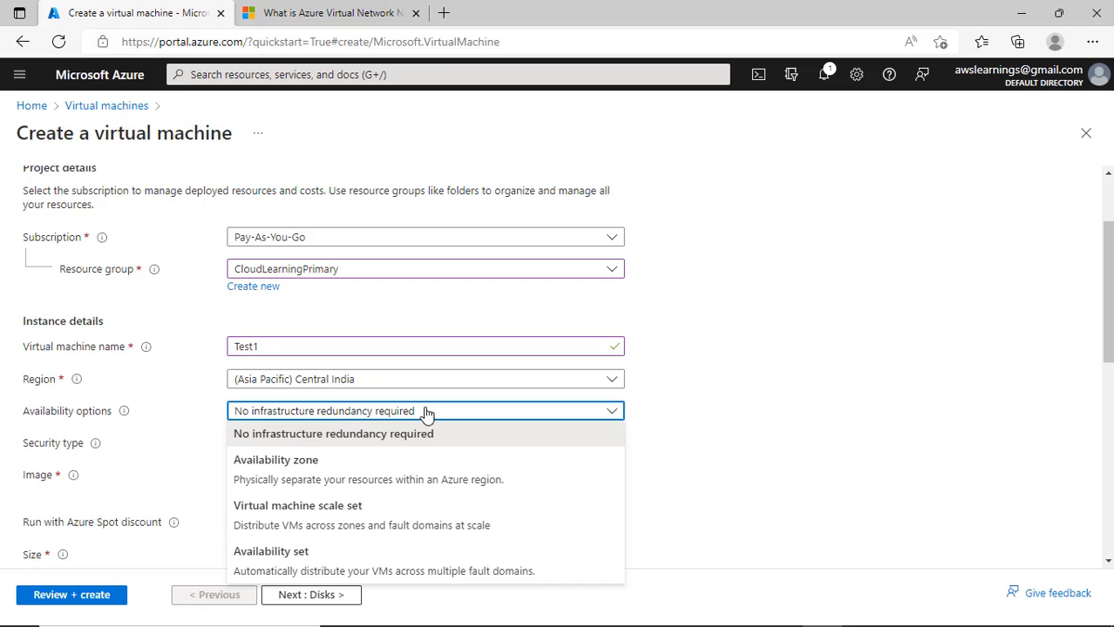
{"action": "left_click", "coordinate": [756, 406]}
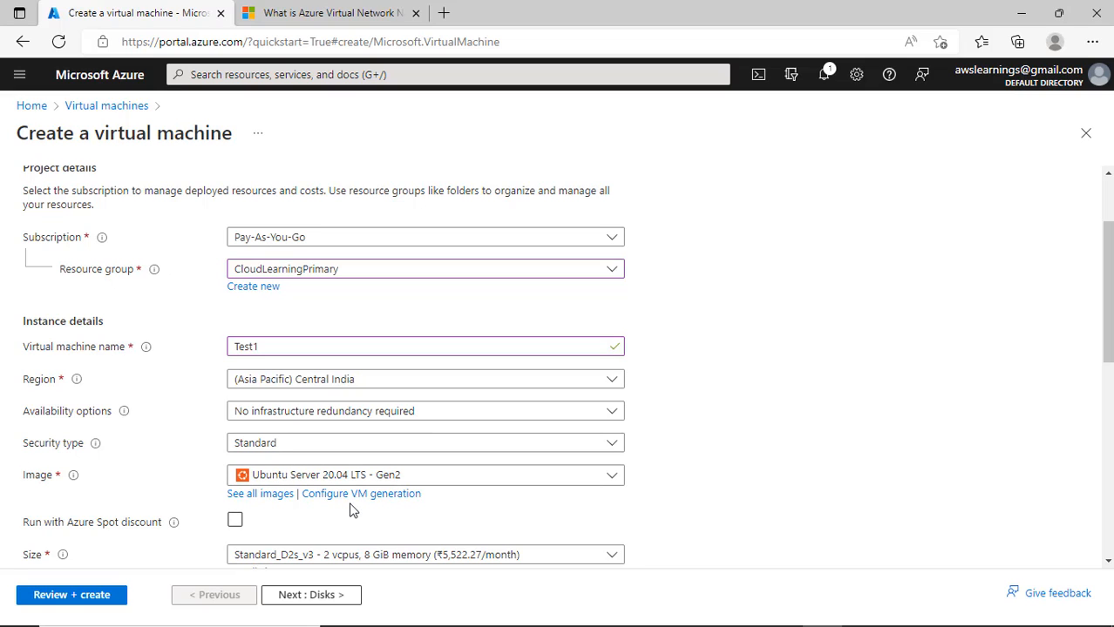
- Choose the Windows Server 2019 Datacenter - Gen2 image for the VM
{"action": "left_click", "coordinate": [462, 480]}
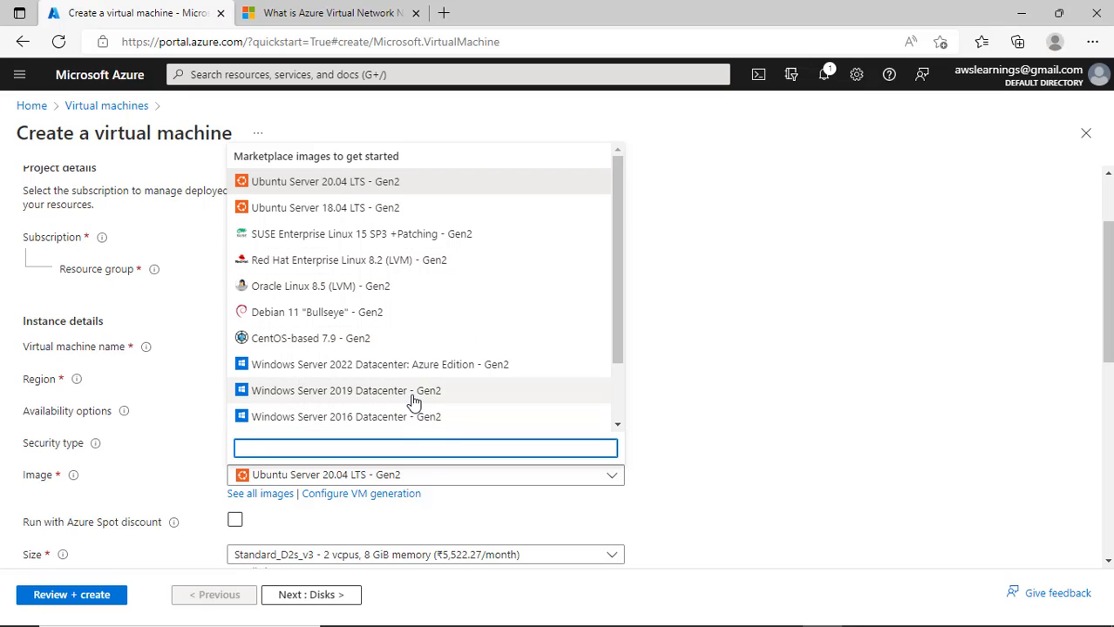
{"action": "scroll", "coordinate": [413, 401], "scroll_direction": "down", "scroll_amount": 2}
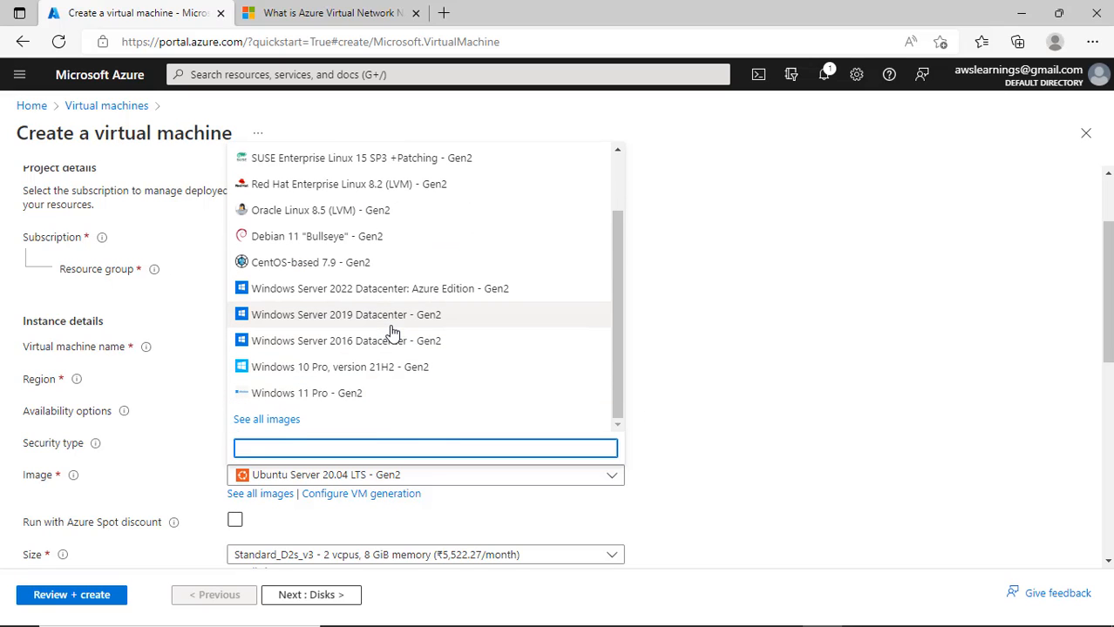
{"action": "left_click", "coordinate": [391, 320]}
{"action": "scroll", "coordinate": [684, 468], "scroll_direction": "down", "scroll_amount": 2}
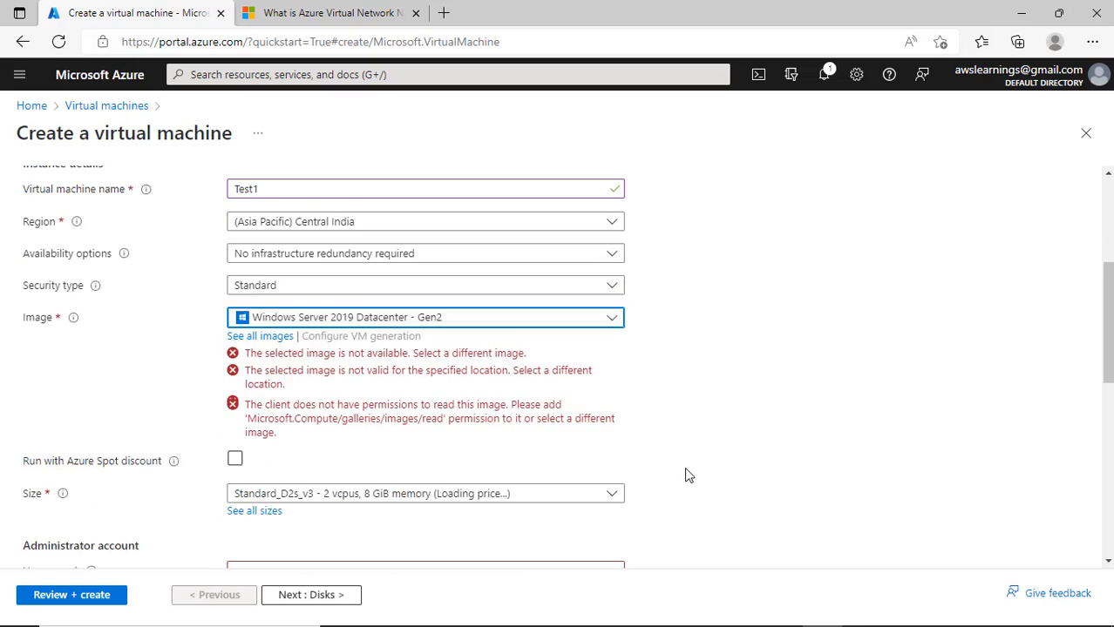
{"action": "scroll", "coordinate": [671, 473], "scroll_direction": "down", "scroll_amount": 1}
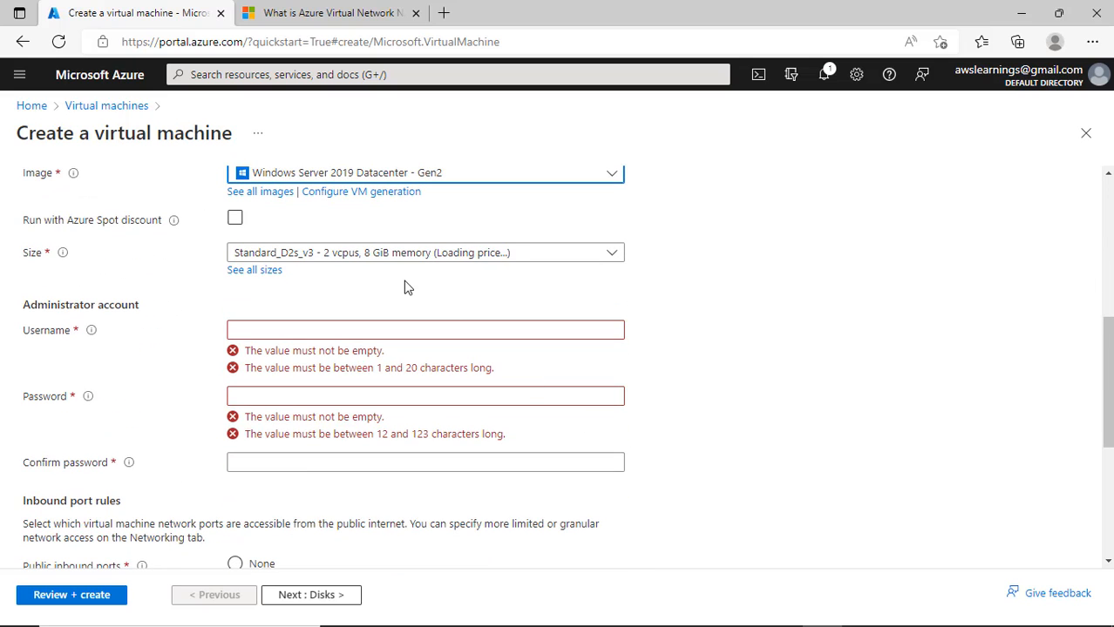
{"action": "scroll", "coordinate": [631, 326], "scroll_direction": "up", "scroll_amount": 1}
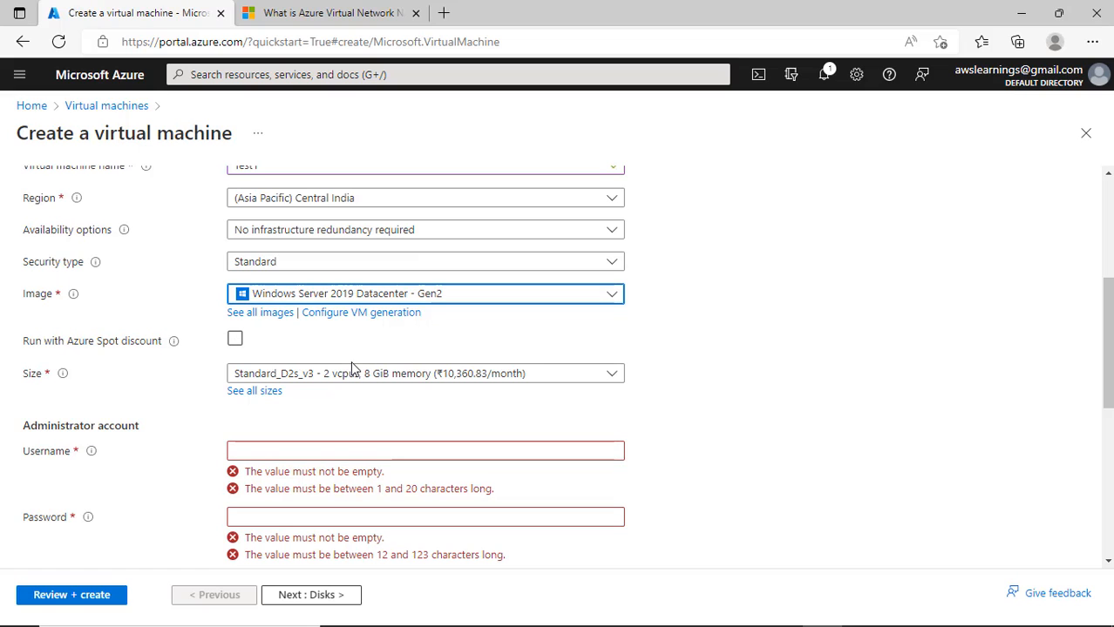
{"action": "left_click", "coordinate": [326, 376]}
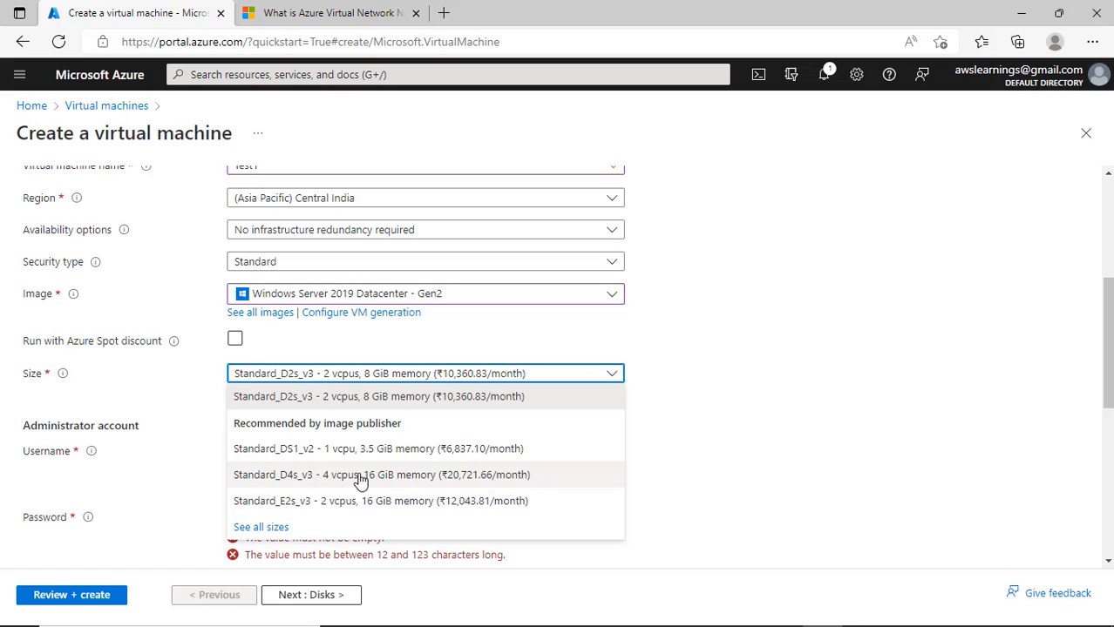
- Select the Standard_DS1_v2 size and enter the admin username, password and confirmation
{"action": "left_click", "coordinate": [490, 450]}
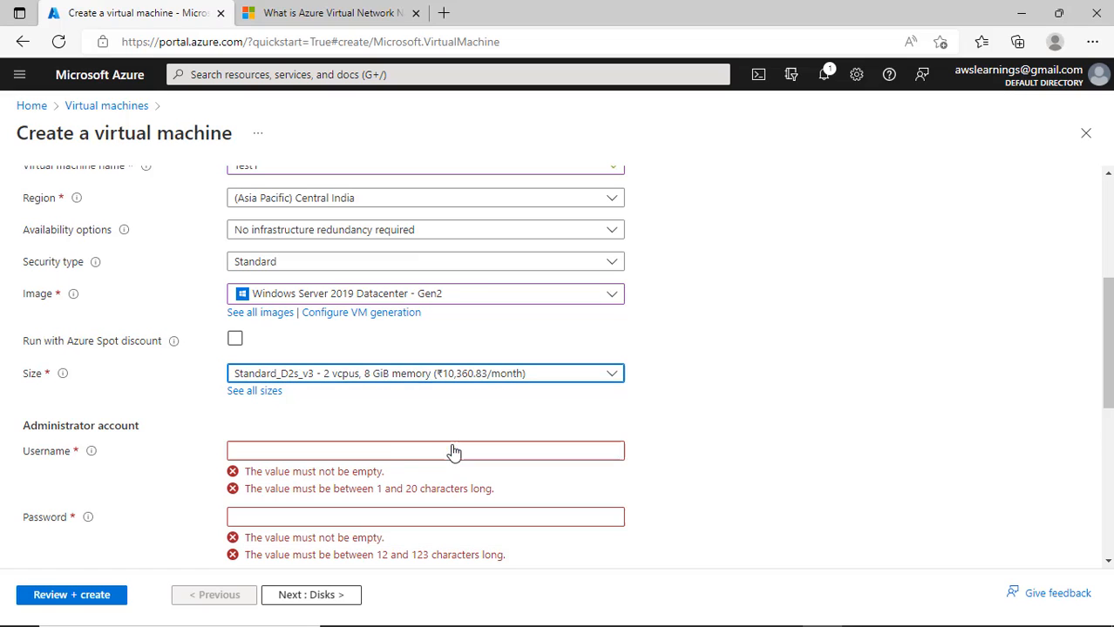
{"action": "left_click", "coordinate": [266, 453]}
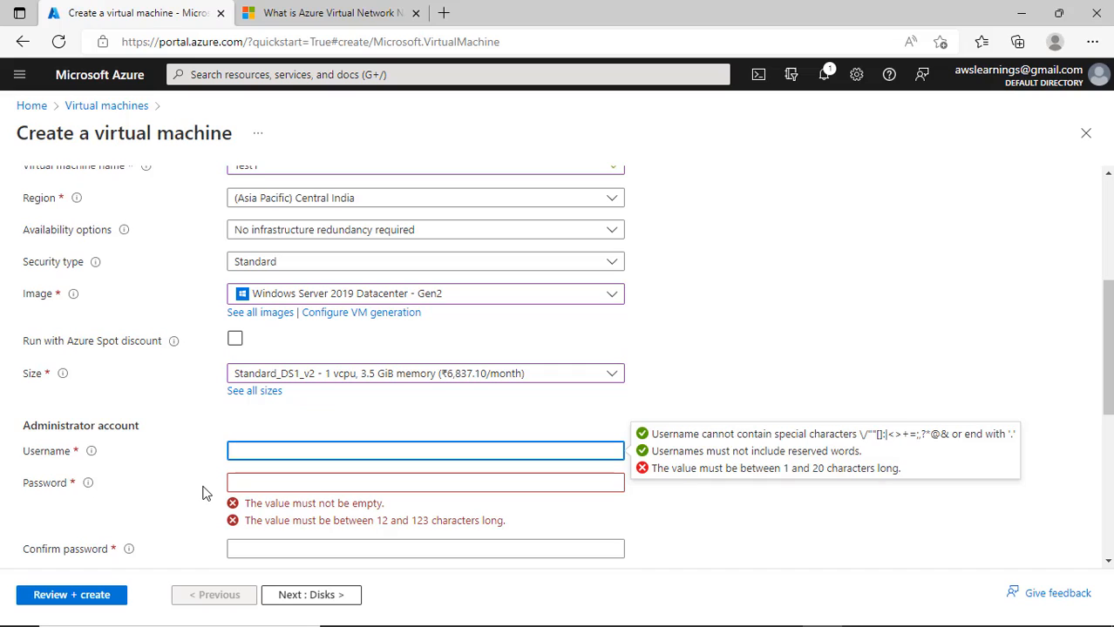
{"action": "type", "text": "Prashant"}
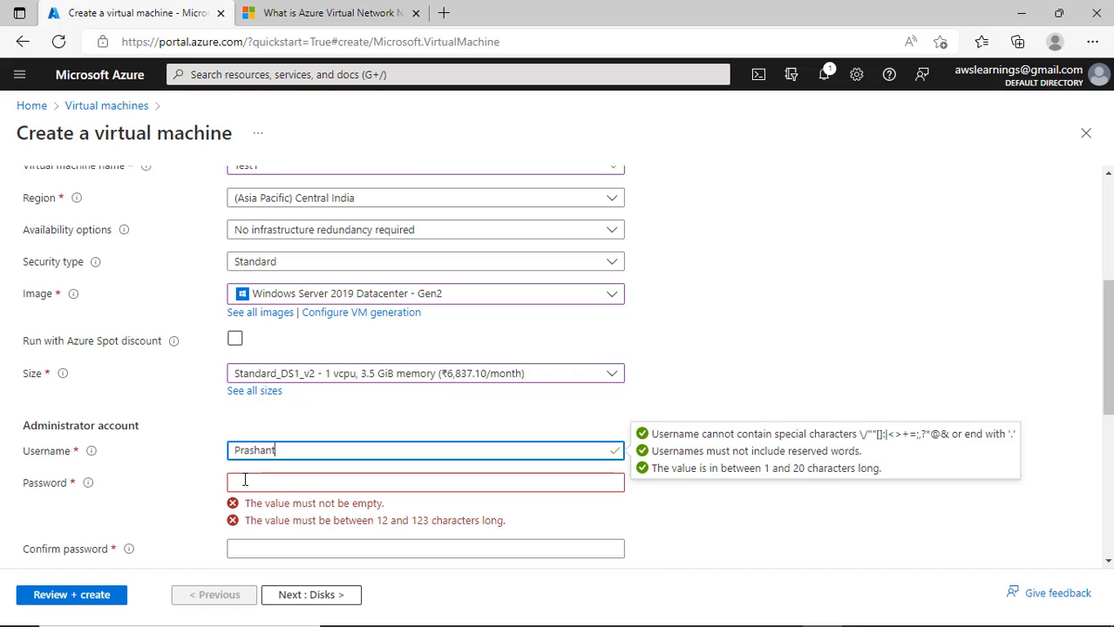
{"action": "left_click", "coordinate": [245, 480]}
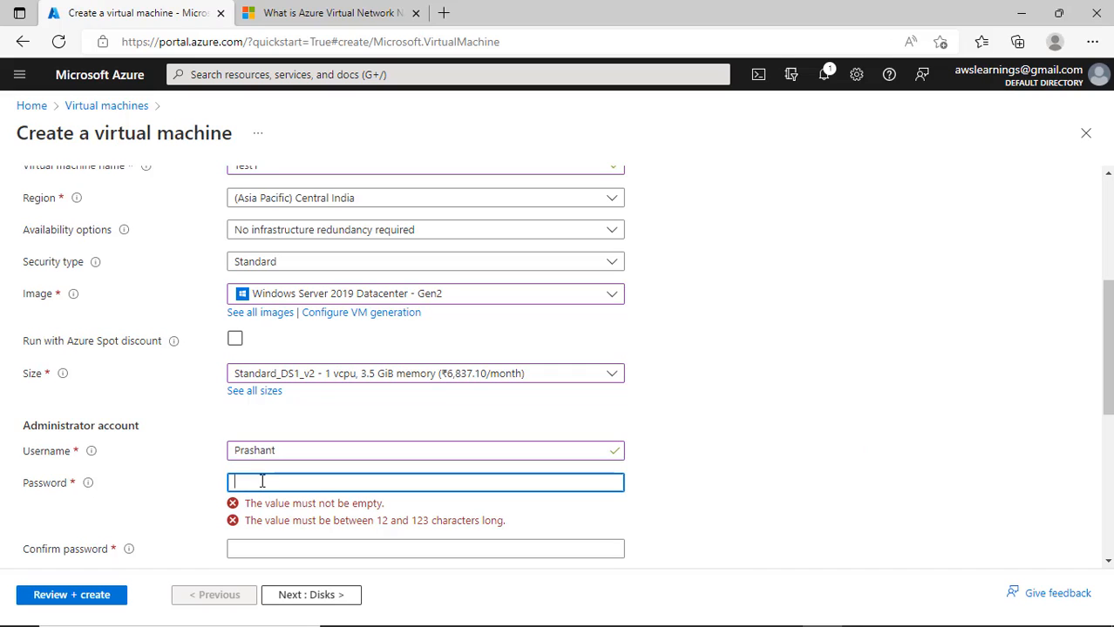
{"action": "type", "text": "••••••••••••"}
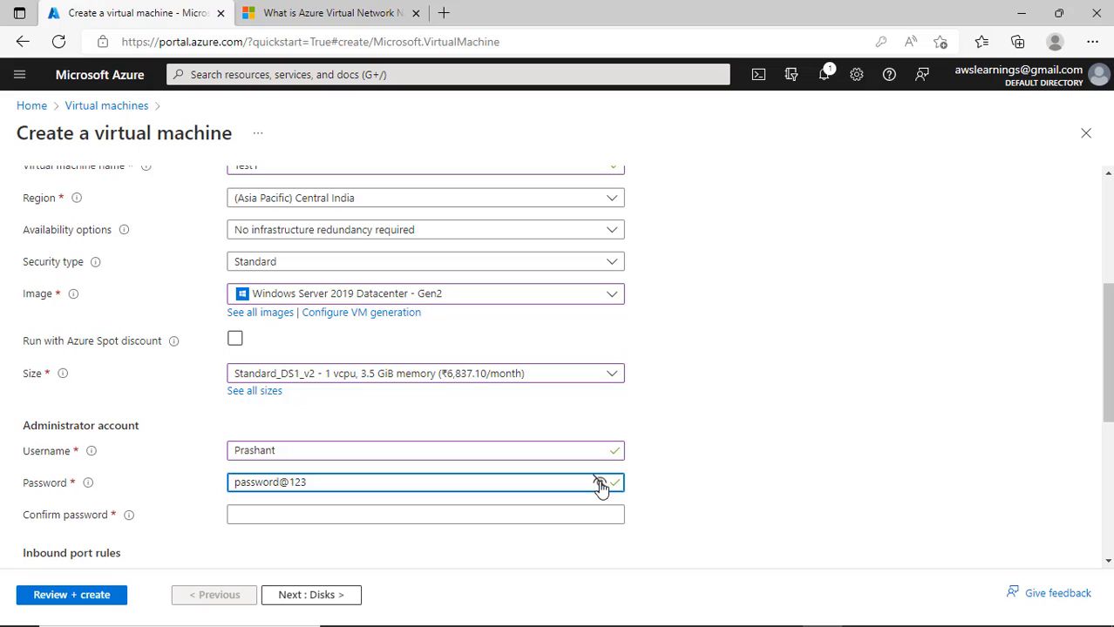
{"action": "left_click", "coordinate": [297, 514]}
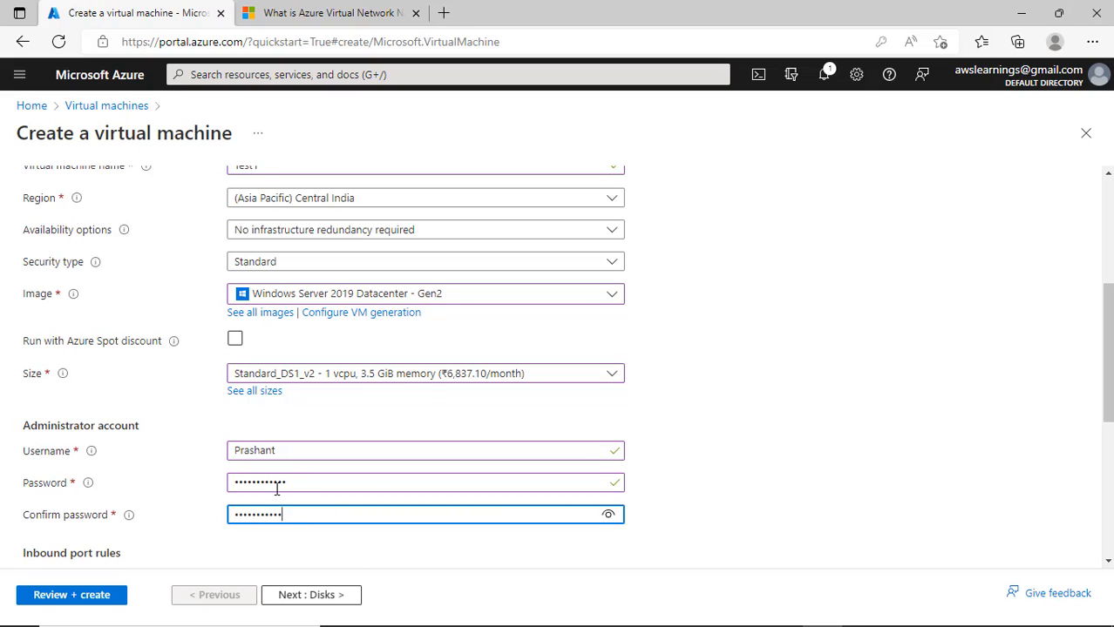
{"action": "type", "text": "3"}
- Leave the existing Windows Server licence option unchecked, then return to the top of the form
{"action": "scroll", "coordinate": [279, 488], "scroll_direction": "down", "scroll_amount": 2}
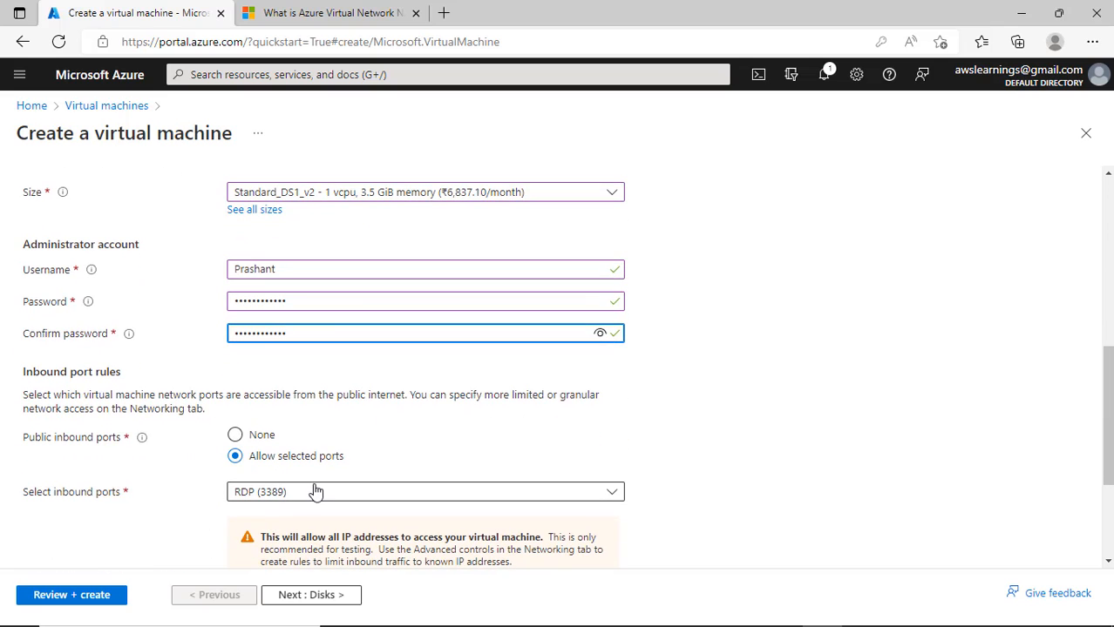
{"action": "scroll", "coordinate": [349, 523], "scroll_direction": "down", "scroll_amount": 2}
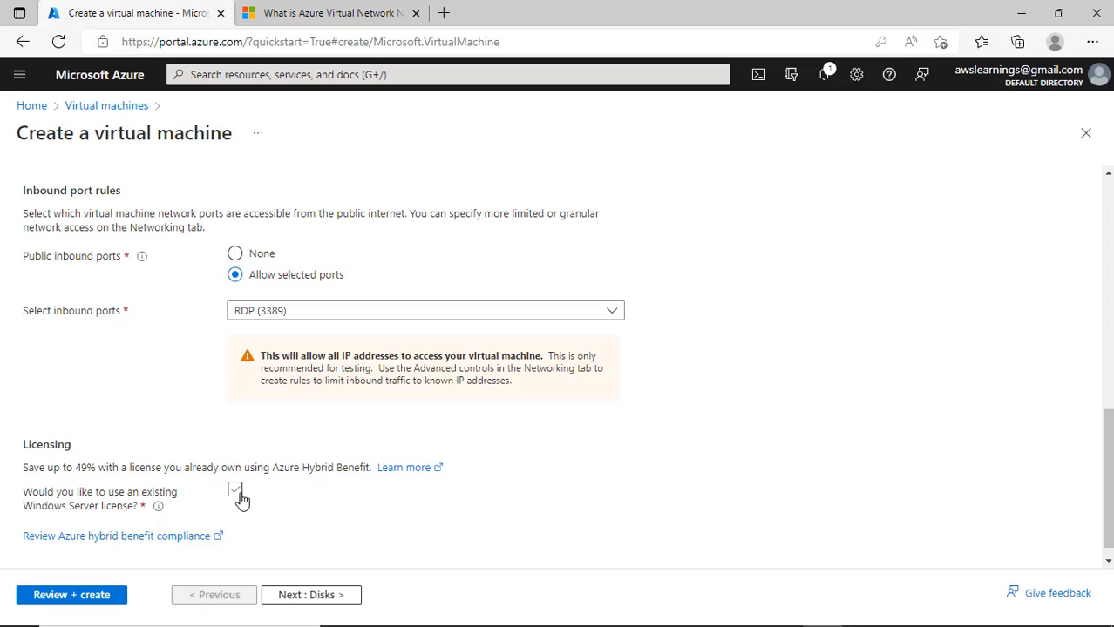
{"action": "scroll", "coordinate": [293, 527], "scroll_direction": "down", "scroll_amount": 1}
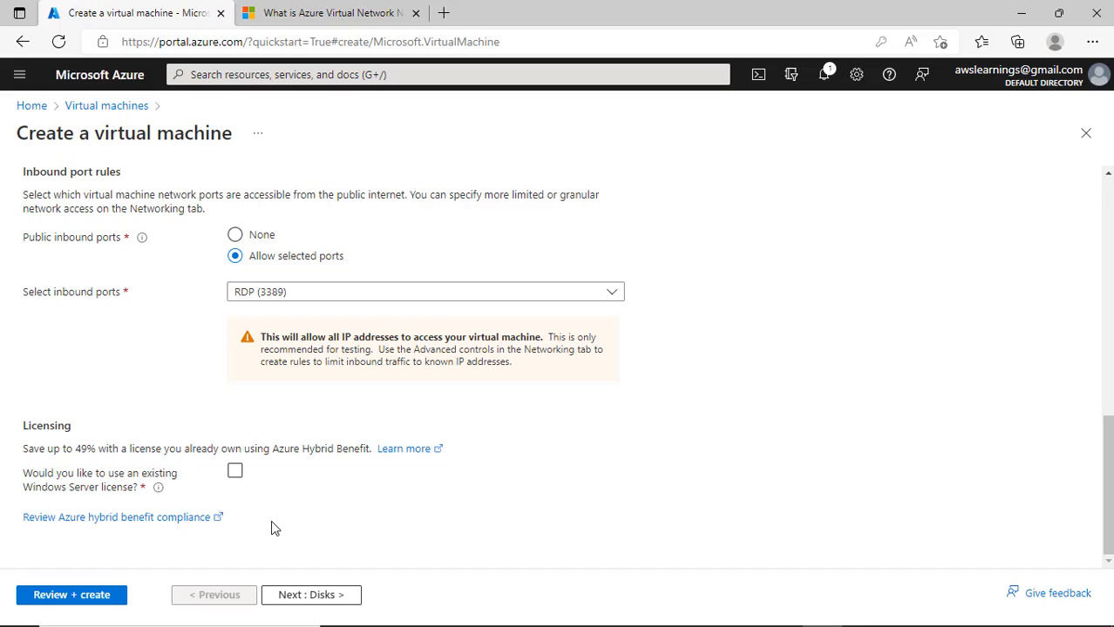
{"action": "left_click", "coordinate": [272, 469]}
{"action": "left_click", "coordinate": [236, 484]}
{"action": "scroll", "coordinate": [313, 518], "scroll_direction": "up", "scroll_amount": 4}
{"action": "scroll", "coordinate": [313, 514], "scroll_direction": "down", "scroll_amount": 2}
{"action": "scroll", "coordinate": [313, 514], "scroll_direction": "up", "scroll_amount": 3}
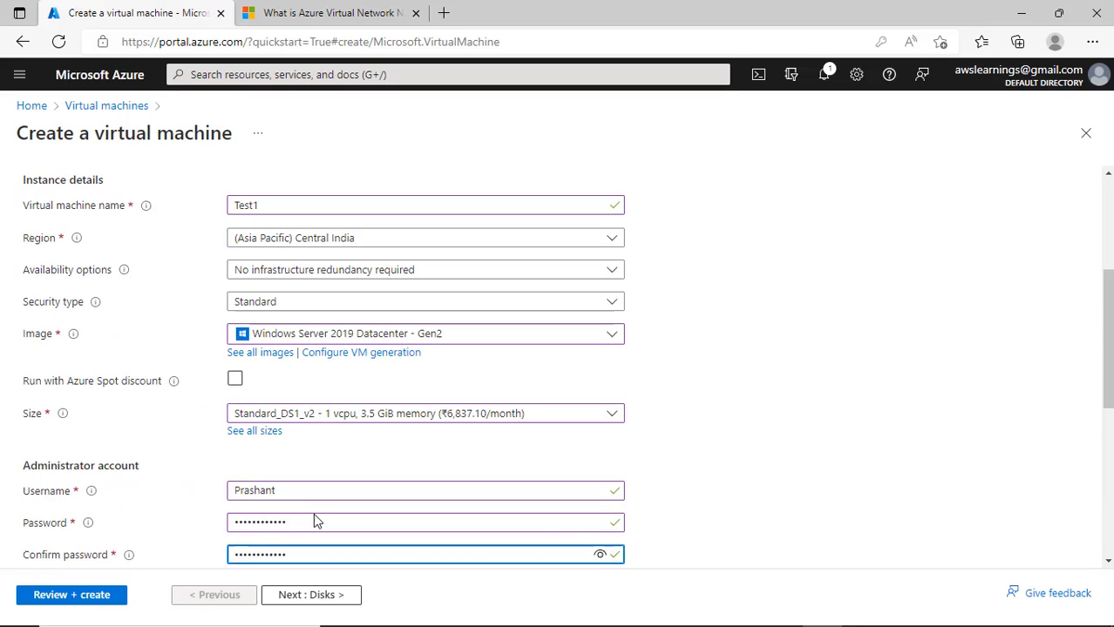
{"action": "scroll", "coordinate": [313, 521], "scroll_direction": "up", "scroll_amount": 2}
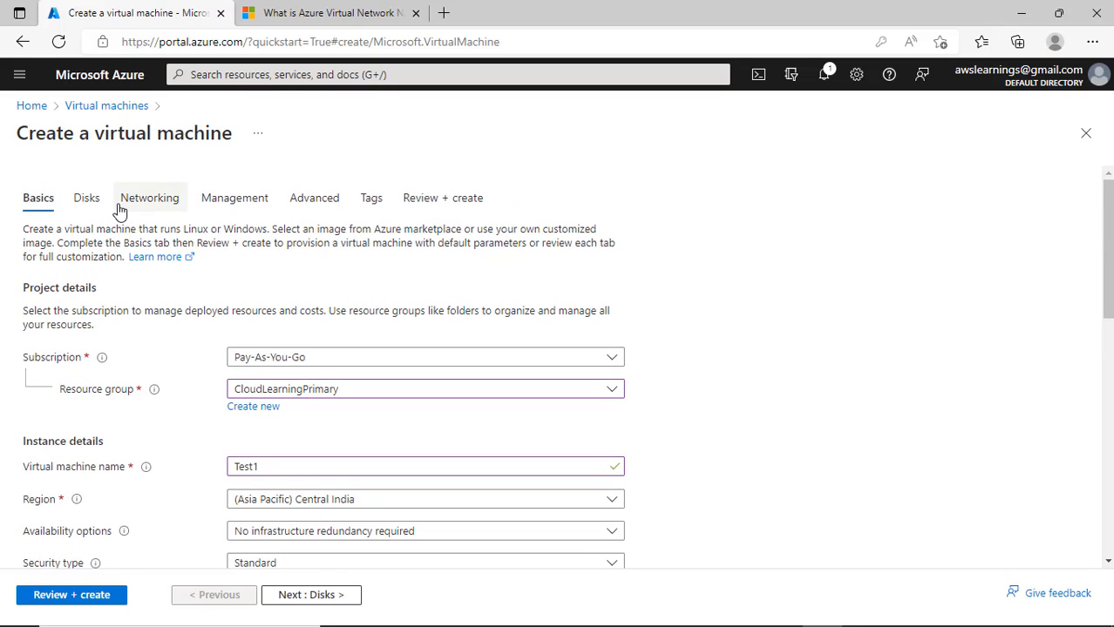
- Put the VM on virtual network Network1 with the WebSubnetSecondary (172.16.2.0/24) subnet
{"action": "left_click", "coordinate": [155, 207]}
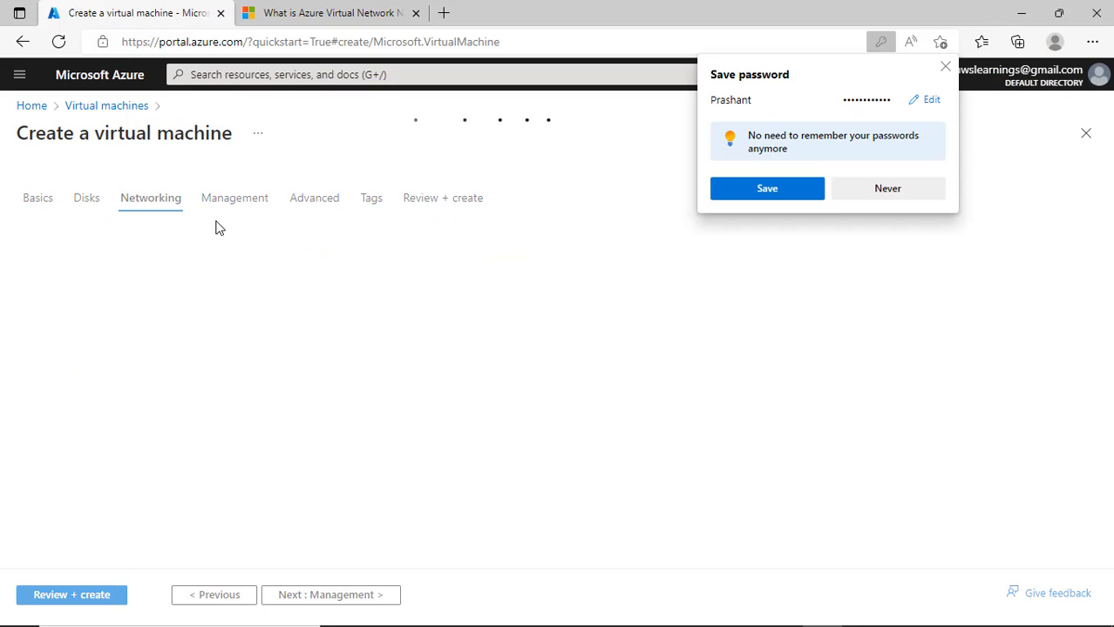
{"action": "left_click", "coordinate": [945, 67]}
{"action": "left_click", "coordinate": [295, 351]}
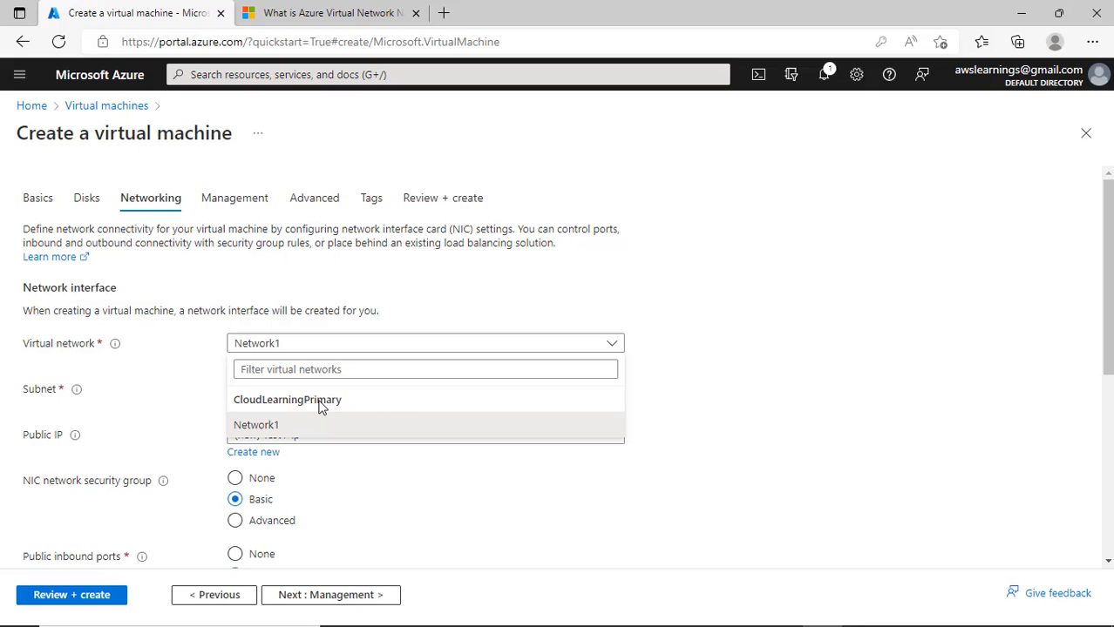
{"action": "left_click", "coordinate": [661, 539]}
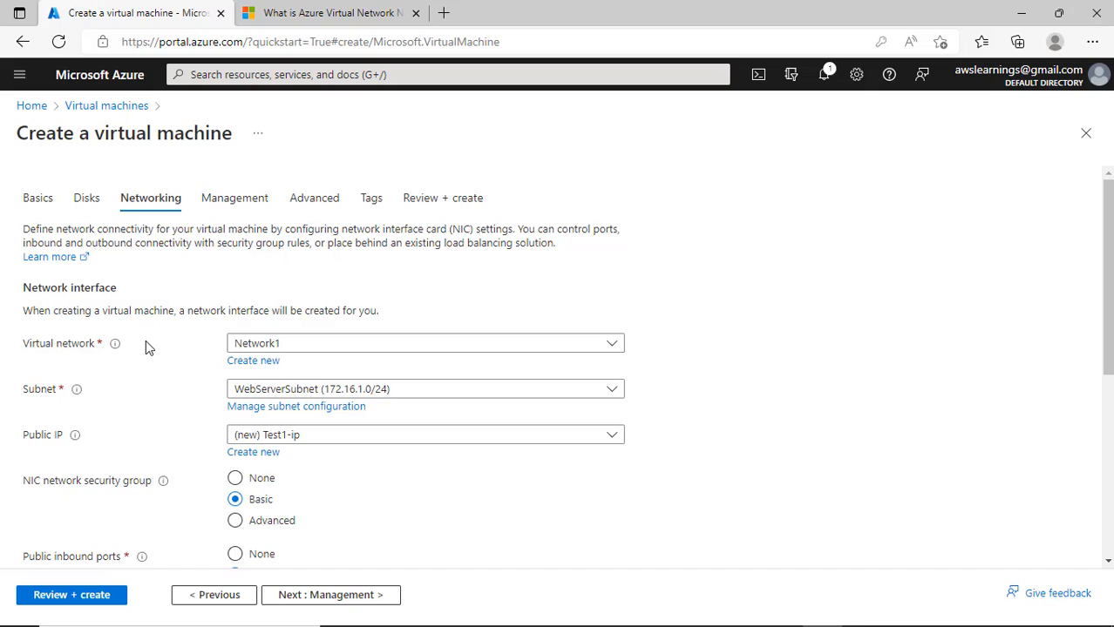
{"action": "left_click", "coordinate": [313, 352]}
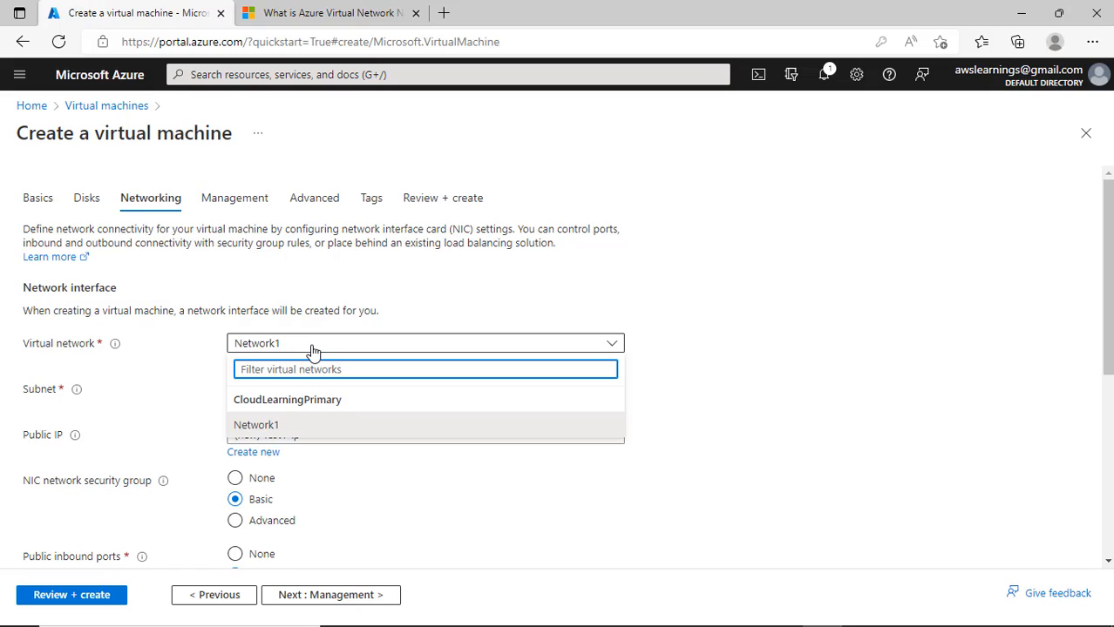
{"action": "left_click", "coordinate": [266, 427]}
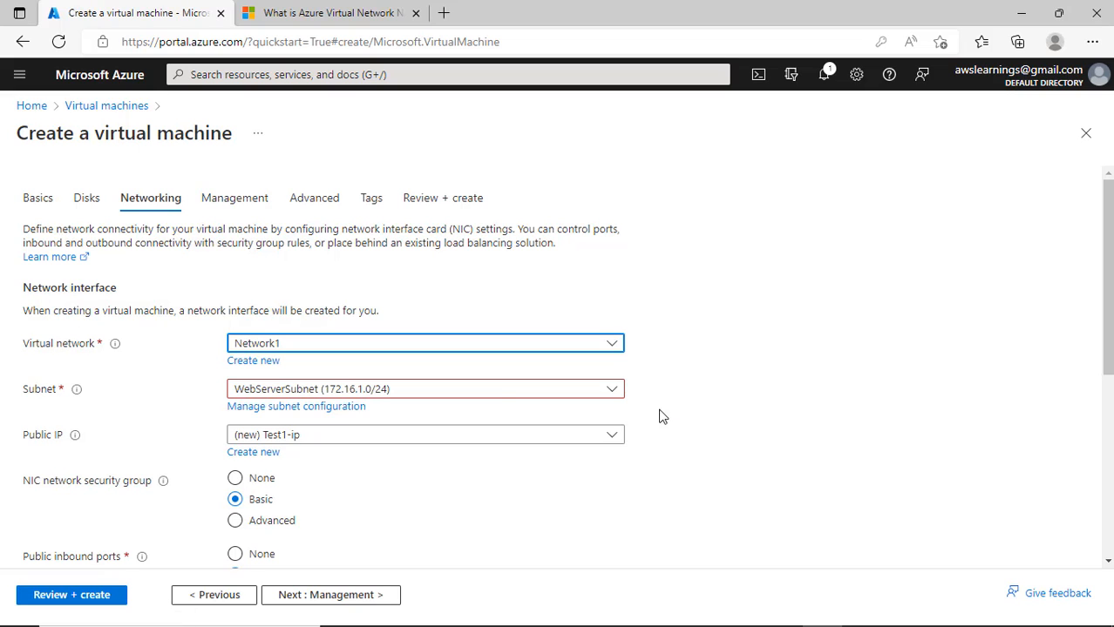
{"action": "left_click", "coordinate": [471, 394]}
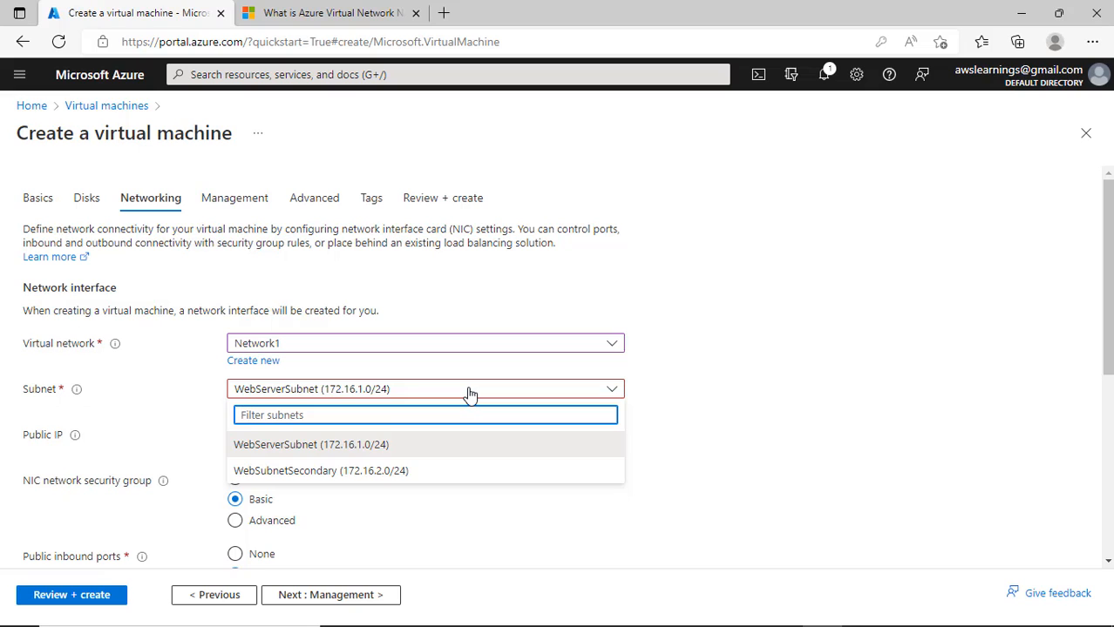
{"action": "left_click", "coordinate": [397, 475]}
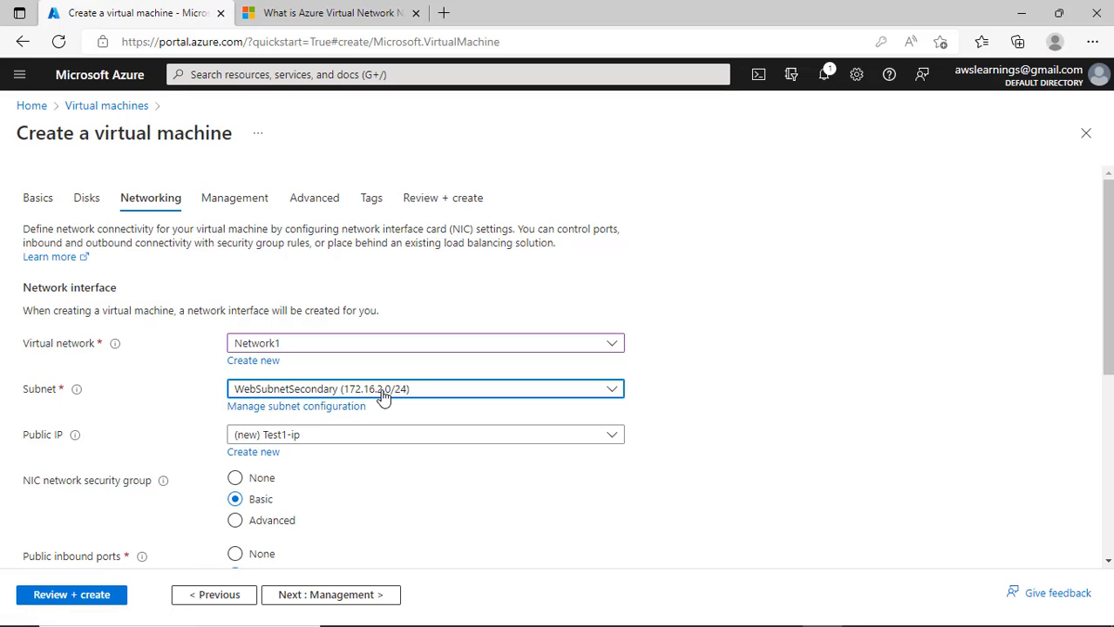
- Keep the new Test1-ip public IP address for the VM
{"action": "scroll", "coordinate": [452, 538], "scroll_direction": "down", "scroll_amount": 2}
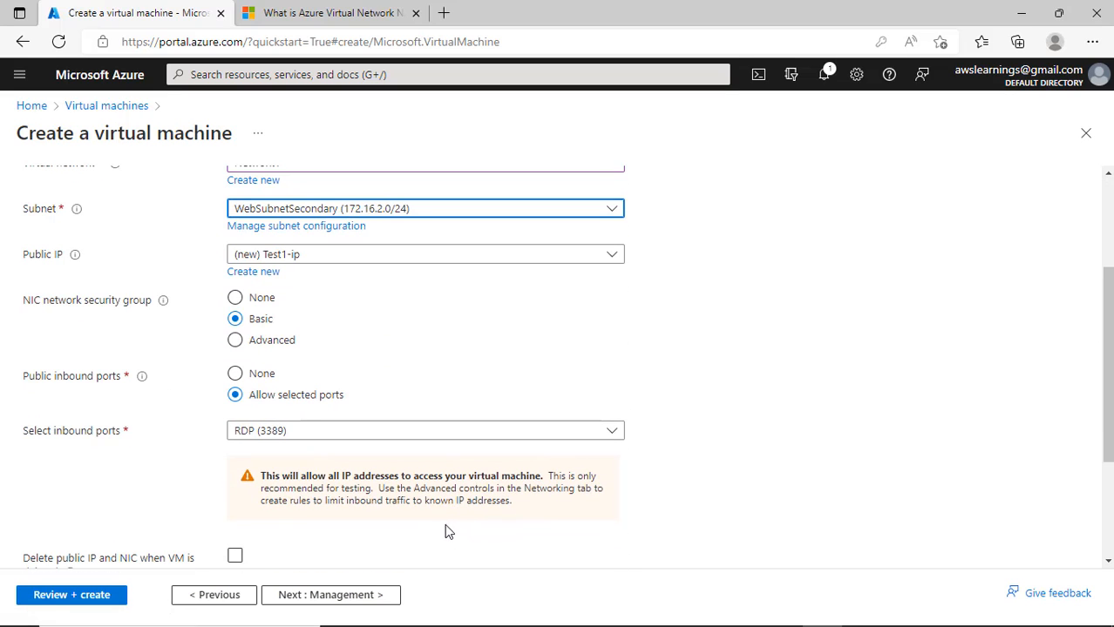
{"action": "left_click", "coordinate": [266, 343]}
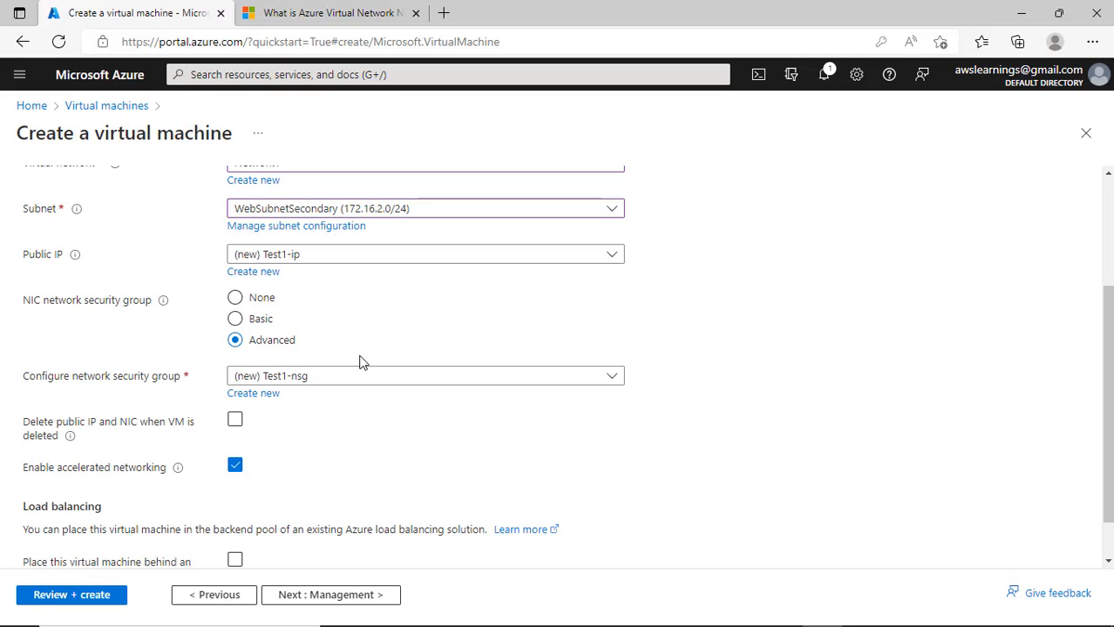
{"action": "left_click", "coordinate": [264, 322]}
{"action": "left_click", "coordinate": [332, 265]}
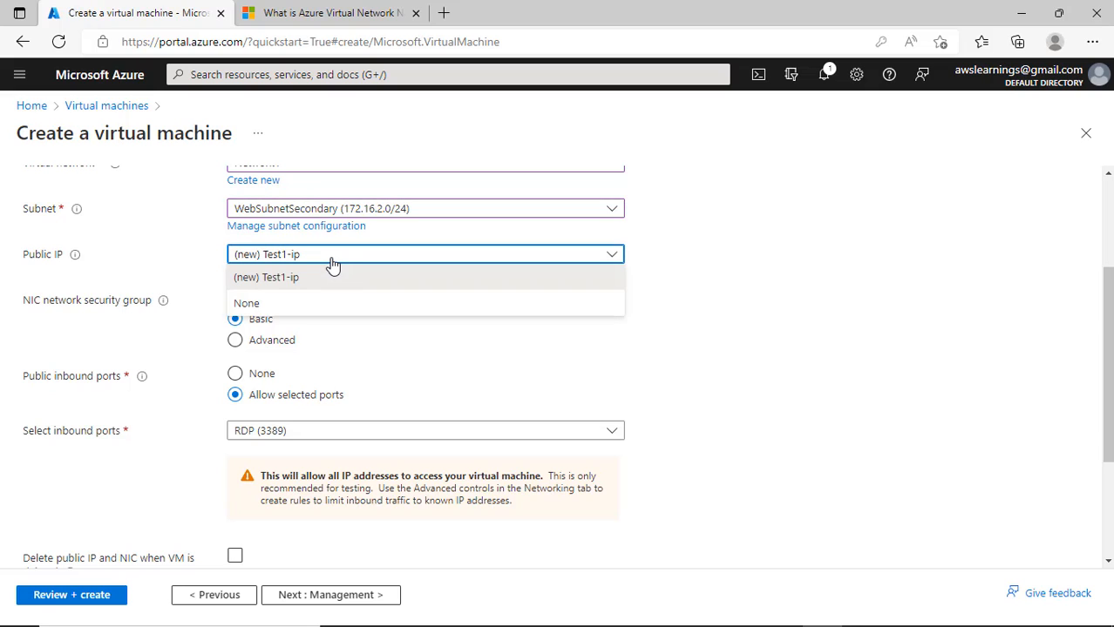
{"action": "left_click", "coordinate": [332, 267]}
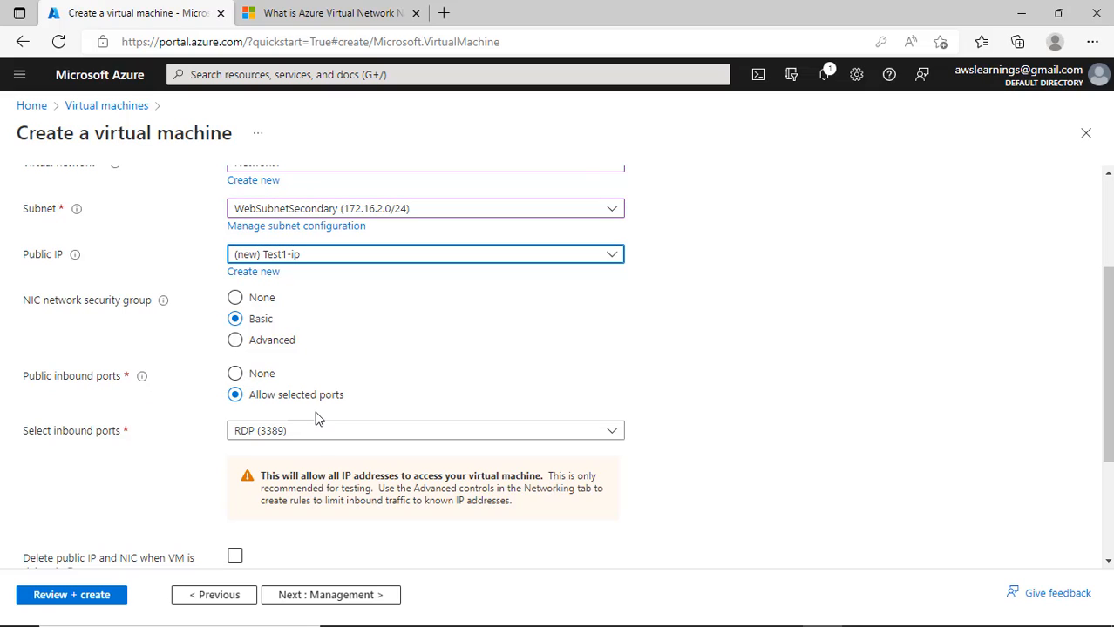
- Allow HTTP (80) inbound alongside RDP (3389), and set the NIC security group to Advanced with Test1-nsg
{"action": "scroll", "coordinate": [342, 461], "scroll_direction": "down", "scroll_amount": 2}
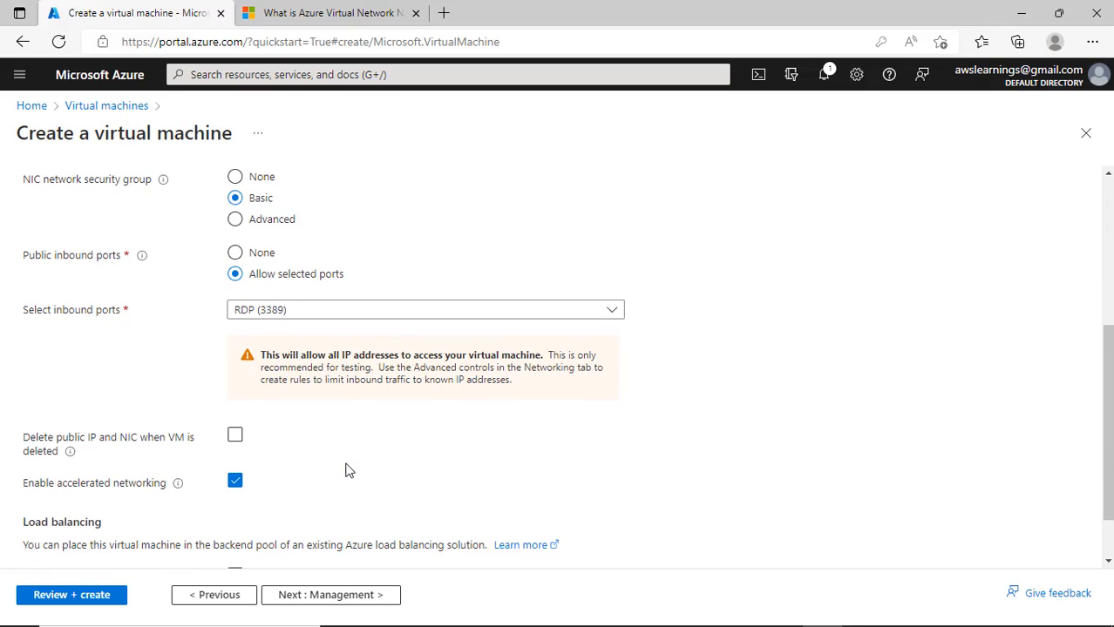
{"action": "left_click", "coordinate": [352, 316]}
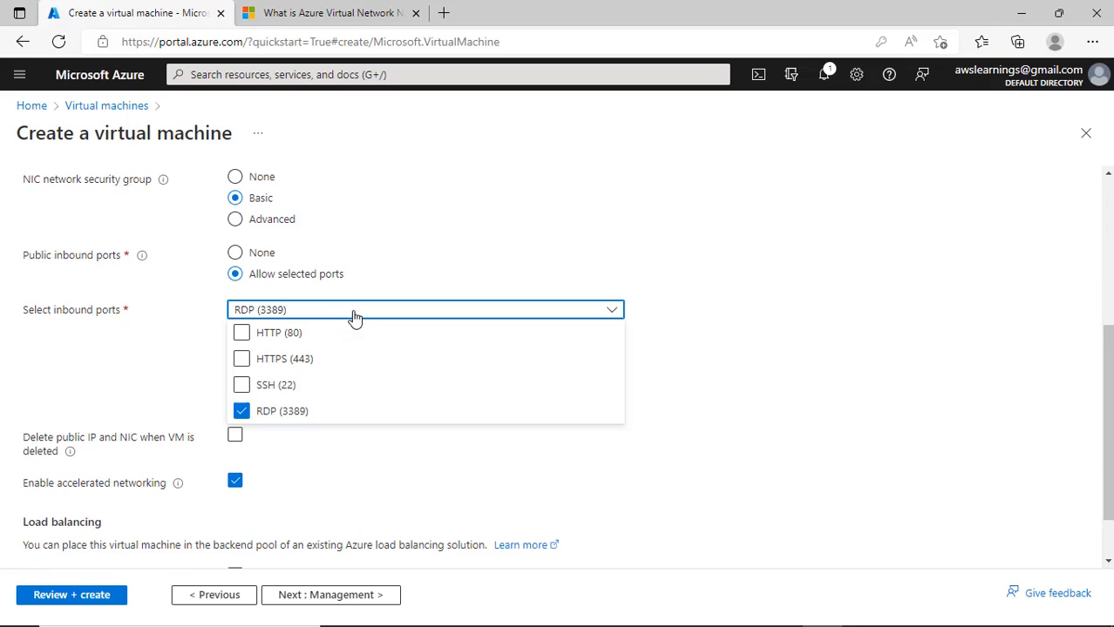
{"action": "left_click", "coordinate": [241, 334]}
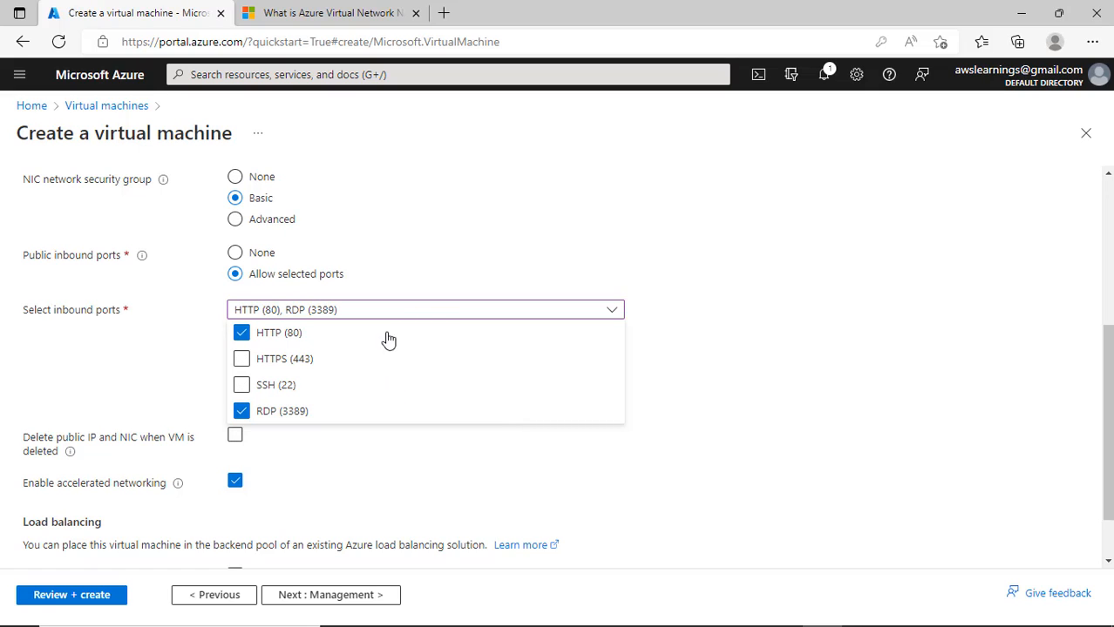
{"action": "left_click", "coordinate": [504, 271]}
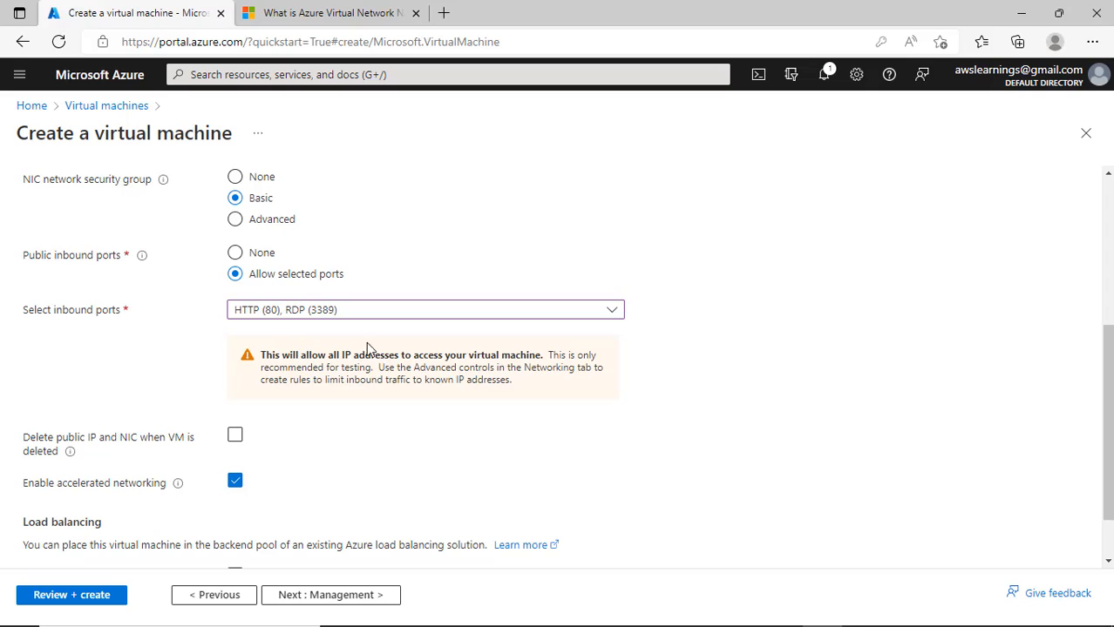
{"action": "scroll", "coordinate": [334, 327], "scroll_direction": "up", "scroll_amount": 1}
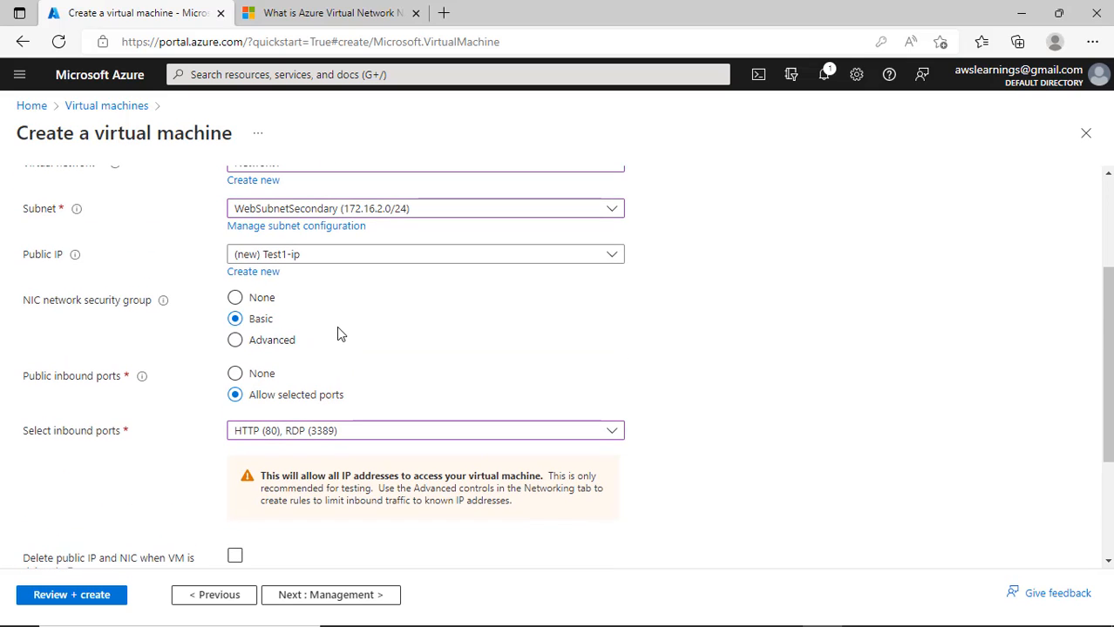
{"action": "left_click", "coordinate": [295, 347]}
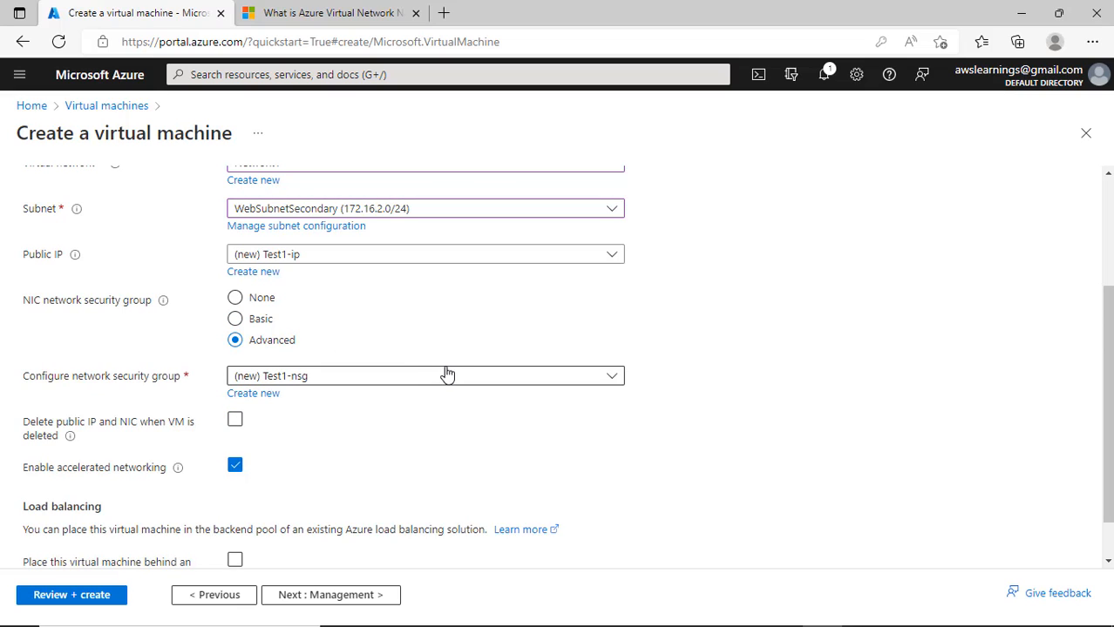
{"action": "left_click_drag", "start_coordinate": [264, 319], "coordinate": [411, 341]}
{"action": "scroll", "coordinate": [503, 382], "scroll_direction": "down", "scroll_amount": 1}
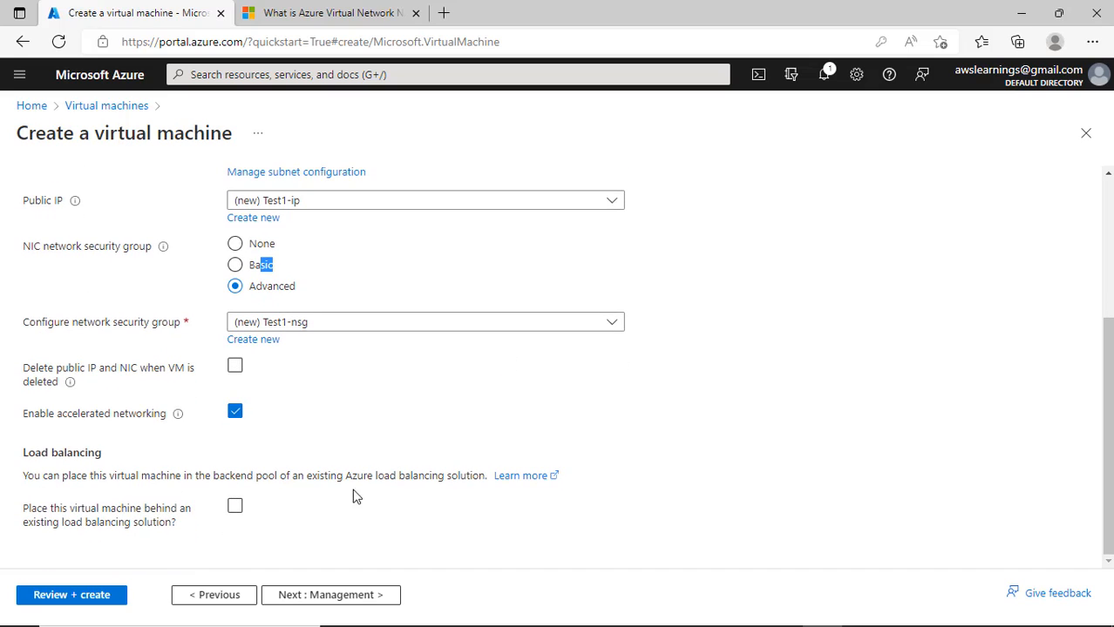
- Leave load balancing off for Test1, since no existing load balancer is available
{"action": "left_click", "coordinate": [234, 510]}
{"action": "scroll", "coordinate": [314, 513], "scroll_direction": "down", "scroll_amount": 2}
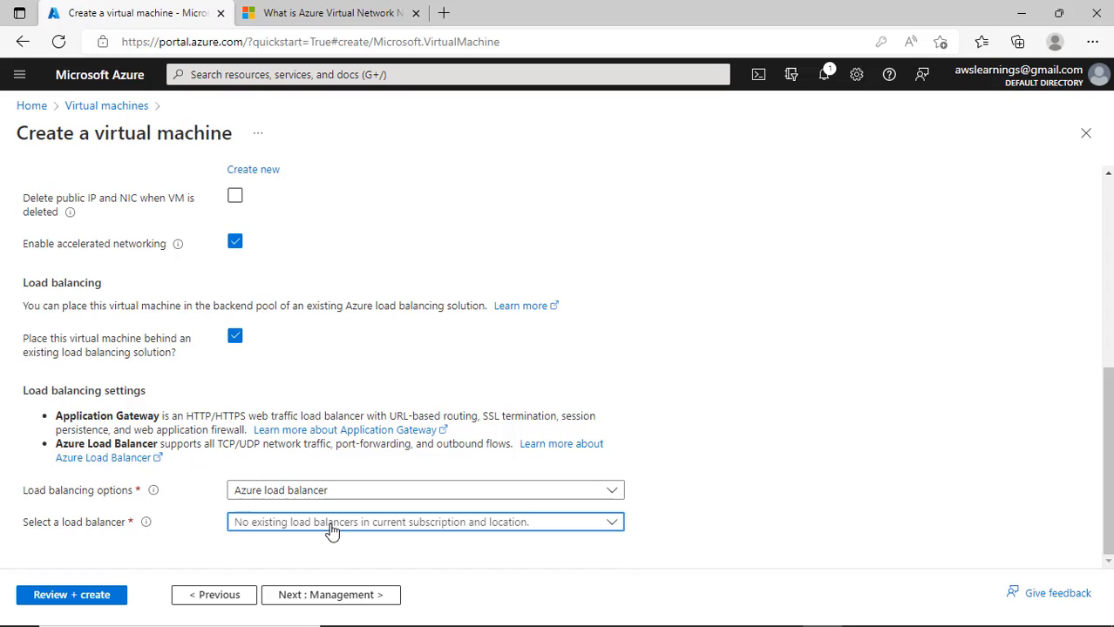
{"action": "left_click", "coordinate": [331, 527]}
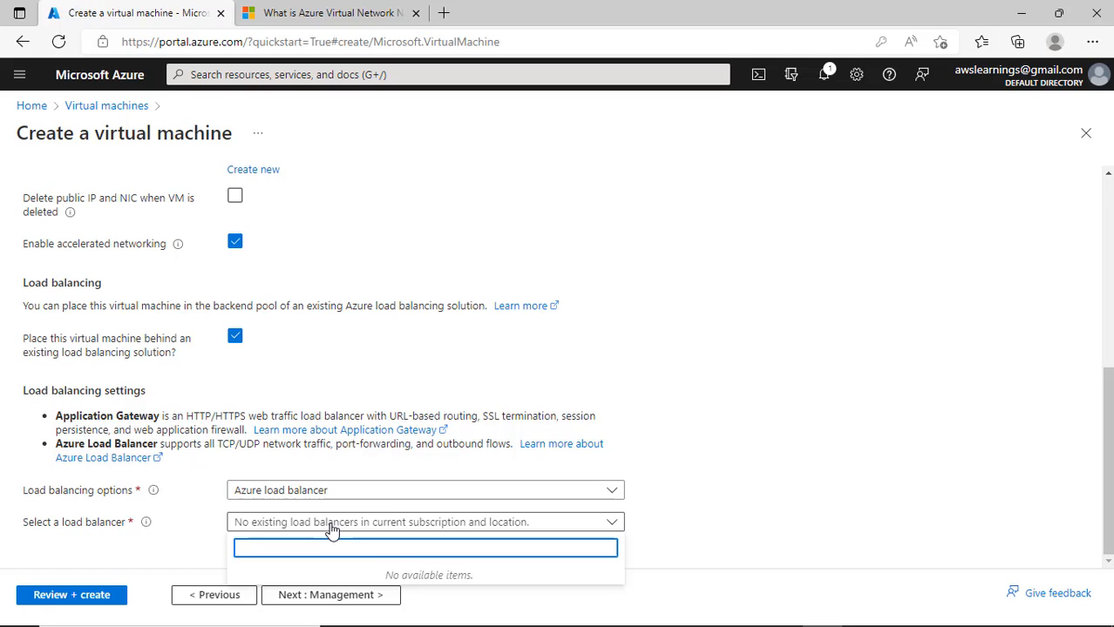
{"action": "left_click", "coordinate": [331, 525]}
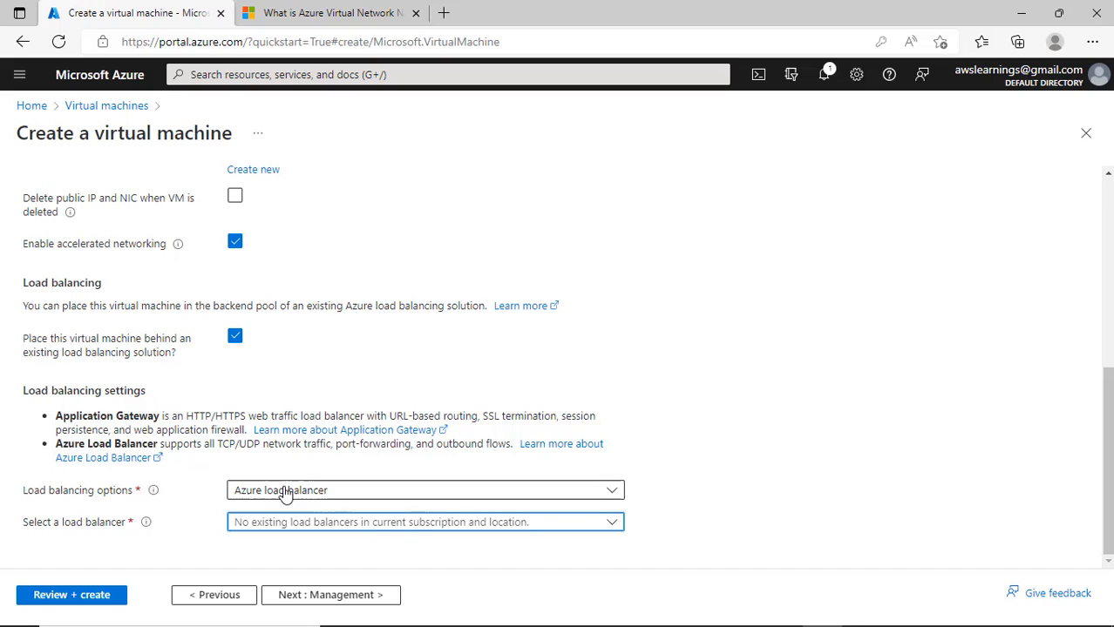
{"action": "left_click", "coordinate": [235, 338]}
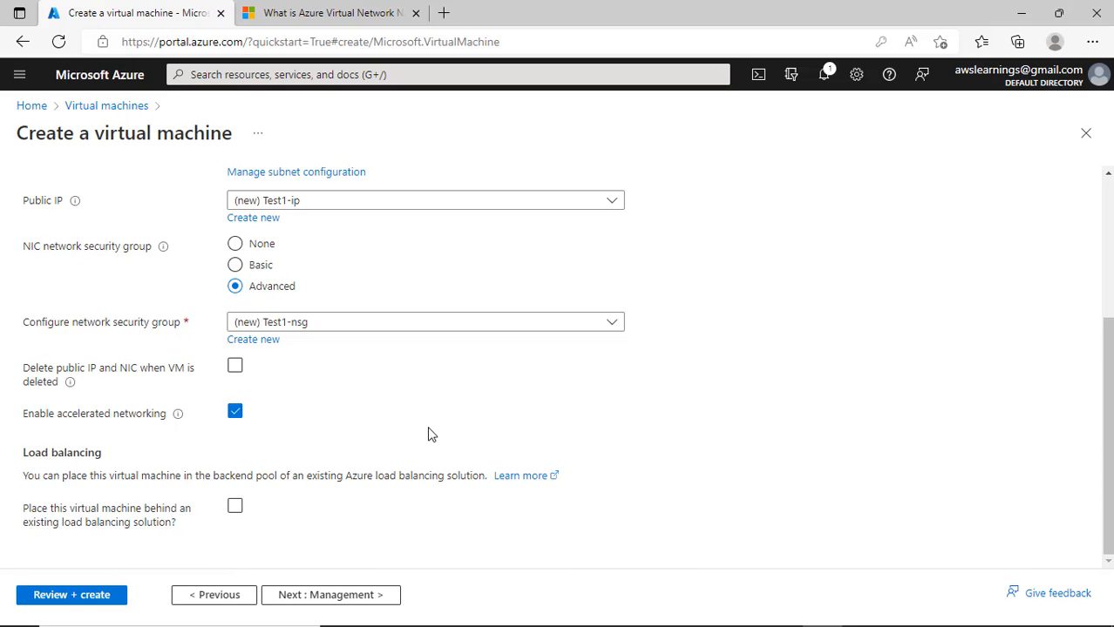
- Check the Disks, Management and Basics settings, then run Review + create until validation passes
{"action": "scroll", "coordinate": [414, 484], "scroll_direction": "up", "scroll_amount": 5}
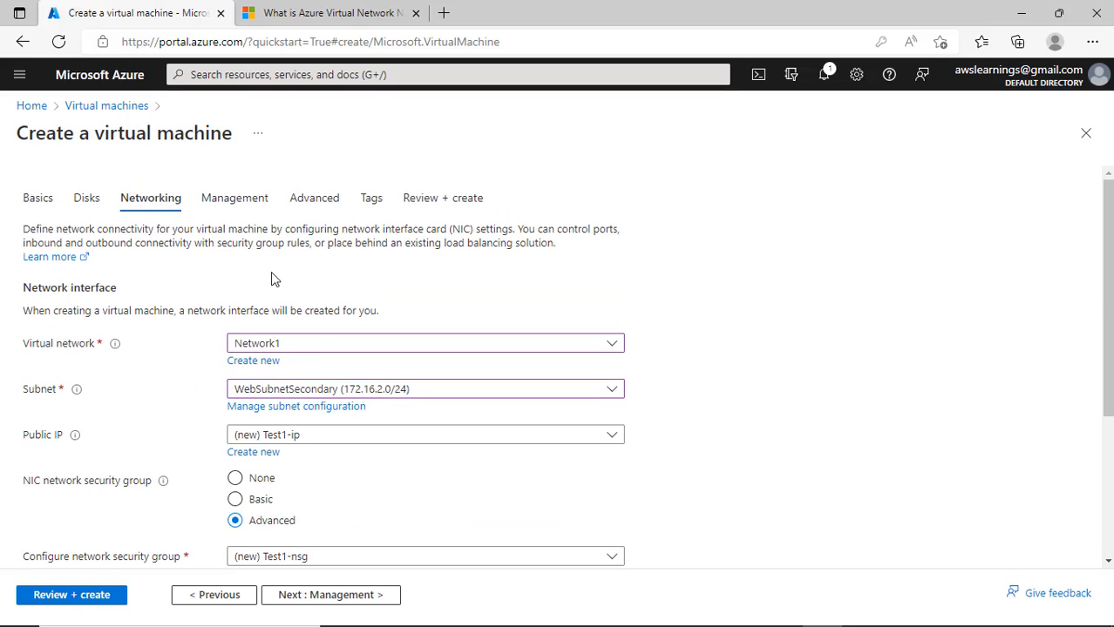
{"action": "left_click", "coordinate": [88, 201]}
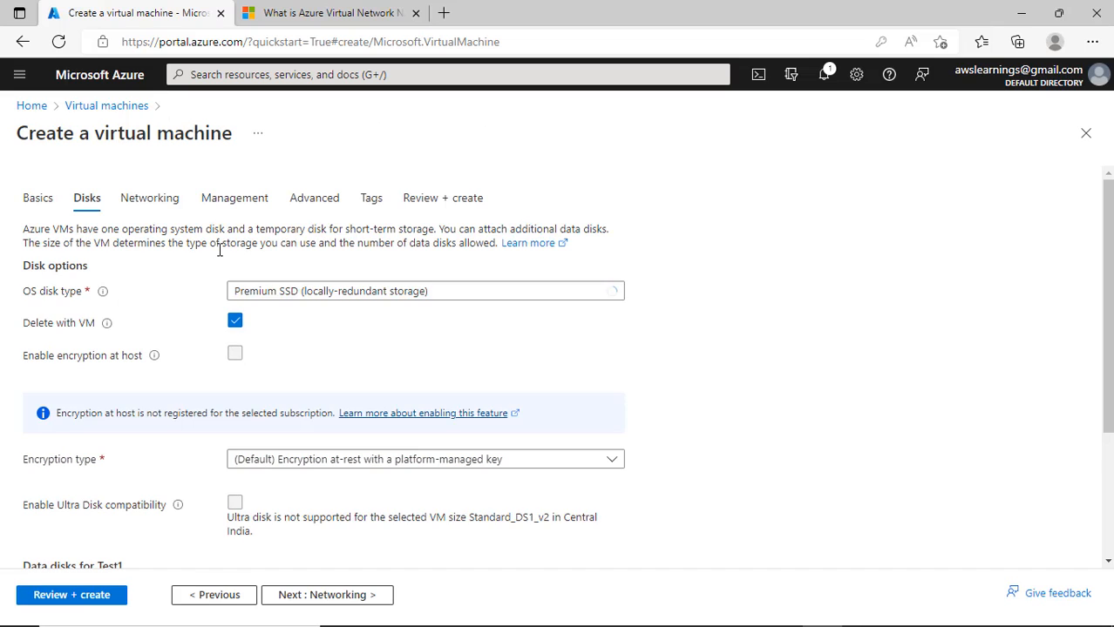
{"action": "scroll", "coordinate": [549, 375], "scroll_direction": "down", "scroll_amount": 1}
{"action": "scroll", "coordinate": [787, 448], "scroll_direction": "down", "scroll_amount": 2}
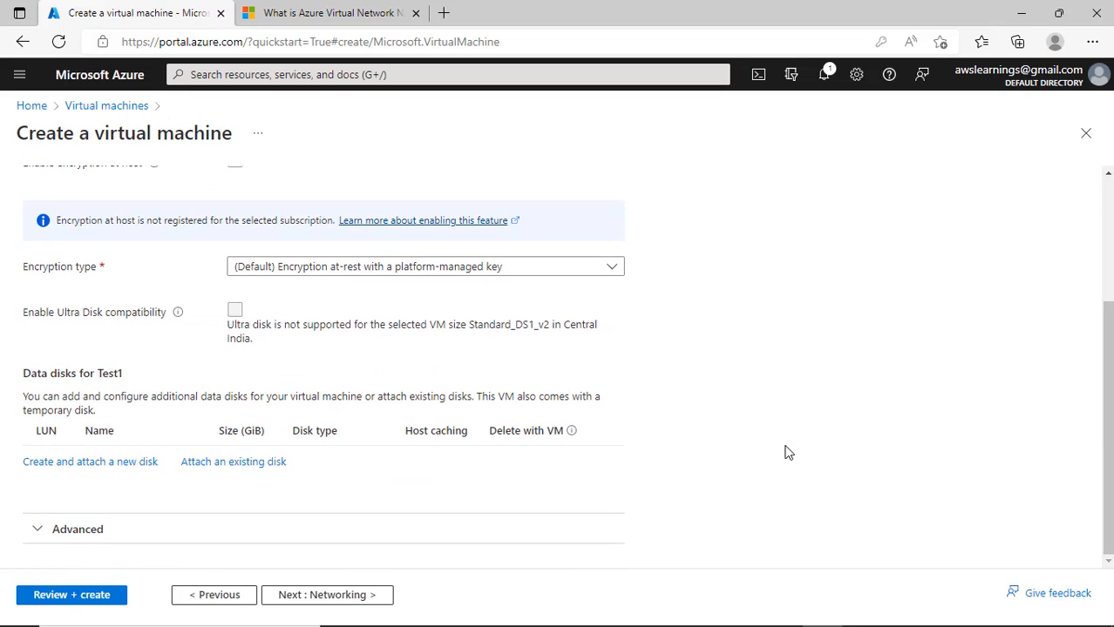
{"action": "scroll", "coordinate": [774, 452], "scroll_direction": "up", "scroll_amount": 3}
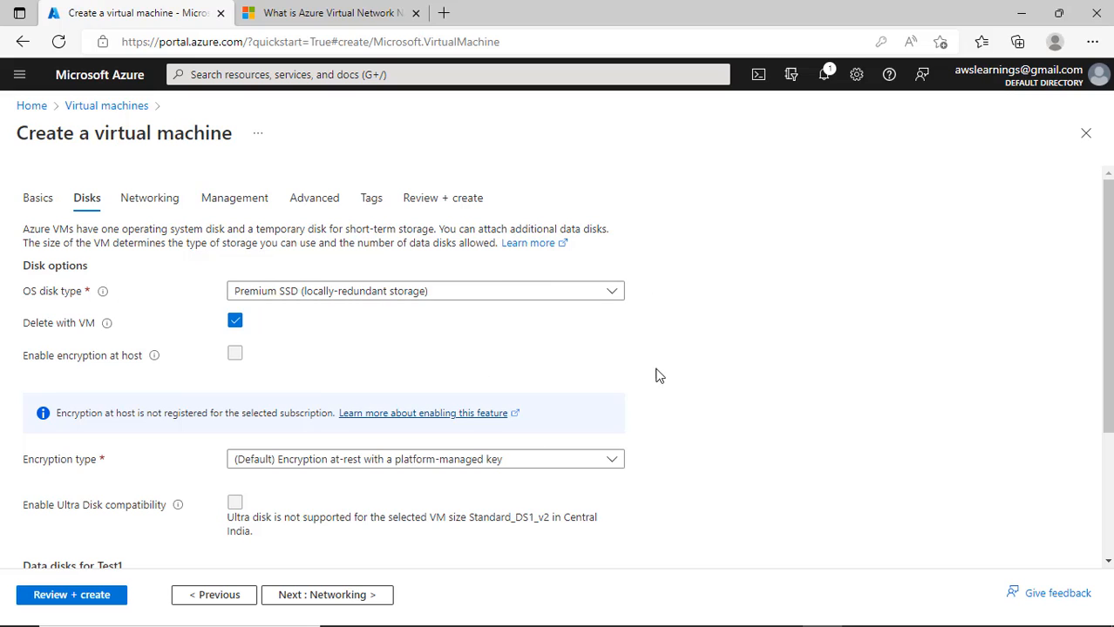
{"action": "left_click", "coordinate": [255, 198]}
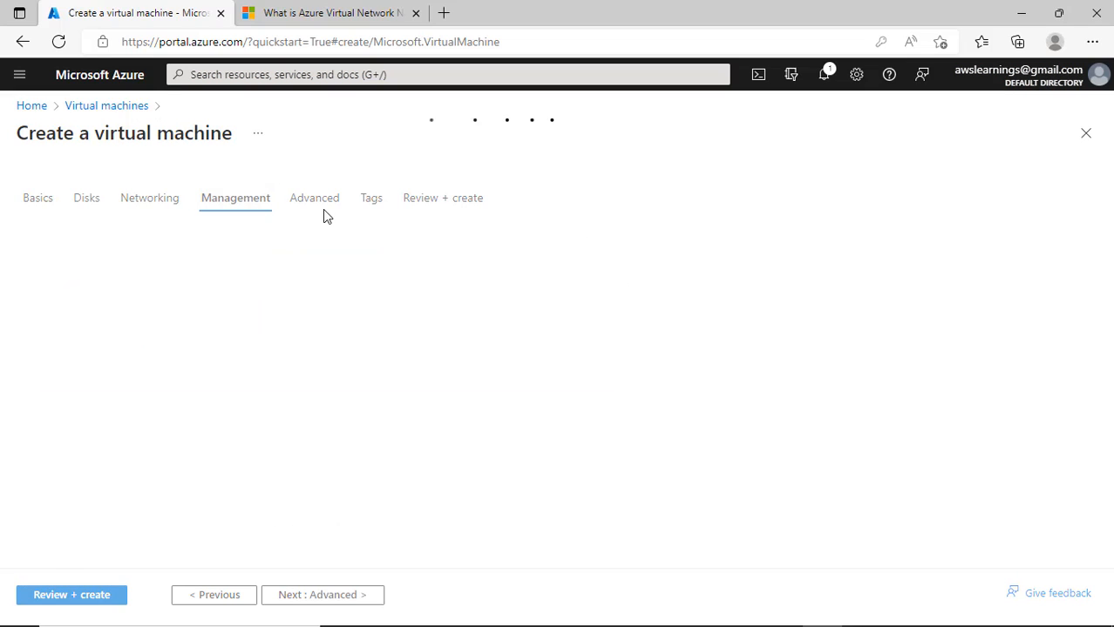
{"action": "left_click", "coordinate": [36, 199]}
{"action": "scroll", "coordinate": [118, 398], "scroll_direction": "down", "scroll_amount": 3}
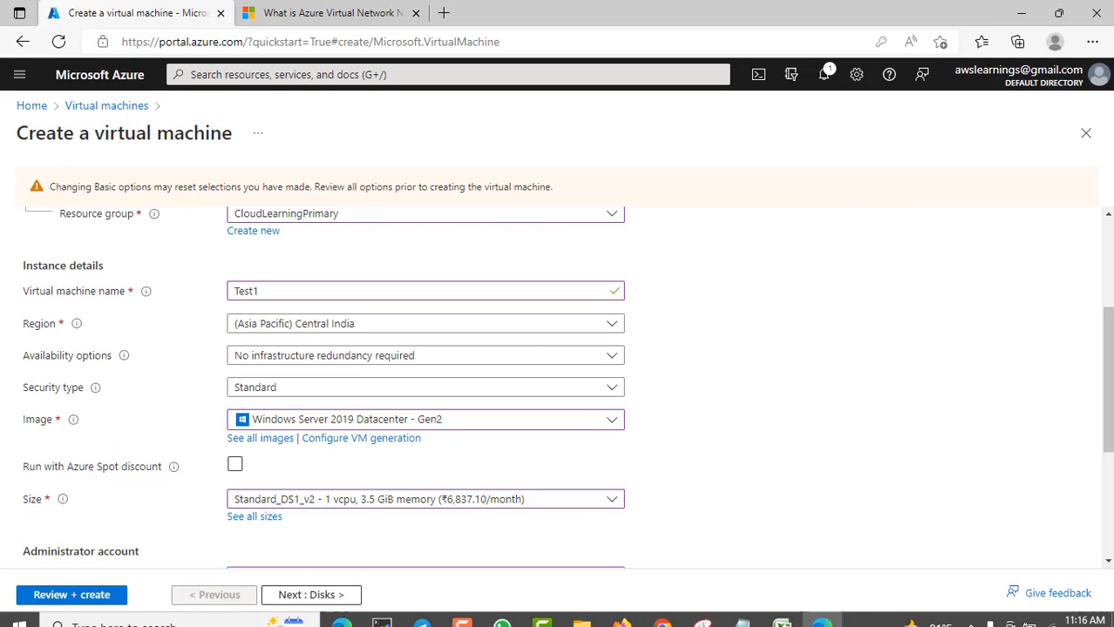
{"action": "left_click", "coordinate": [122, 594]}
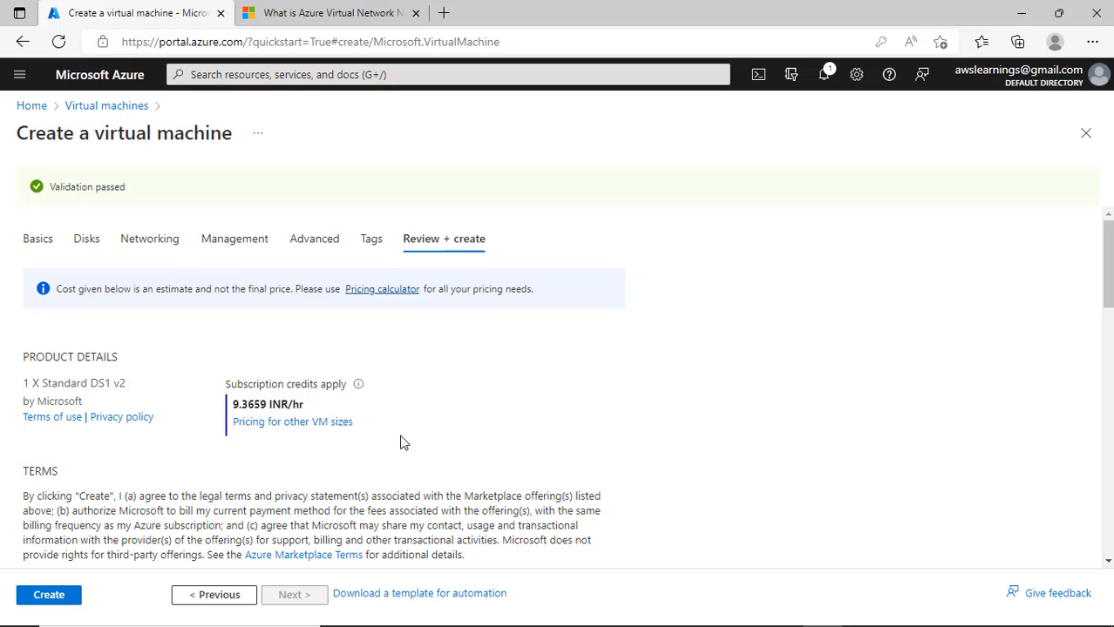
- Review the summary, confirming the Network1 virtual network and WebSubnetSecondary subnet values
{"action": "scroll", "coordinate": [403, 444], "scroll_direction": "down", "scroll_amount": 3}
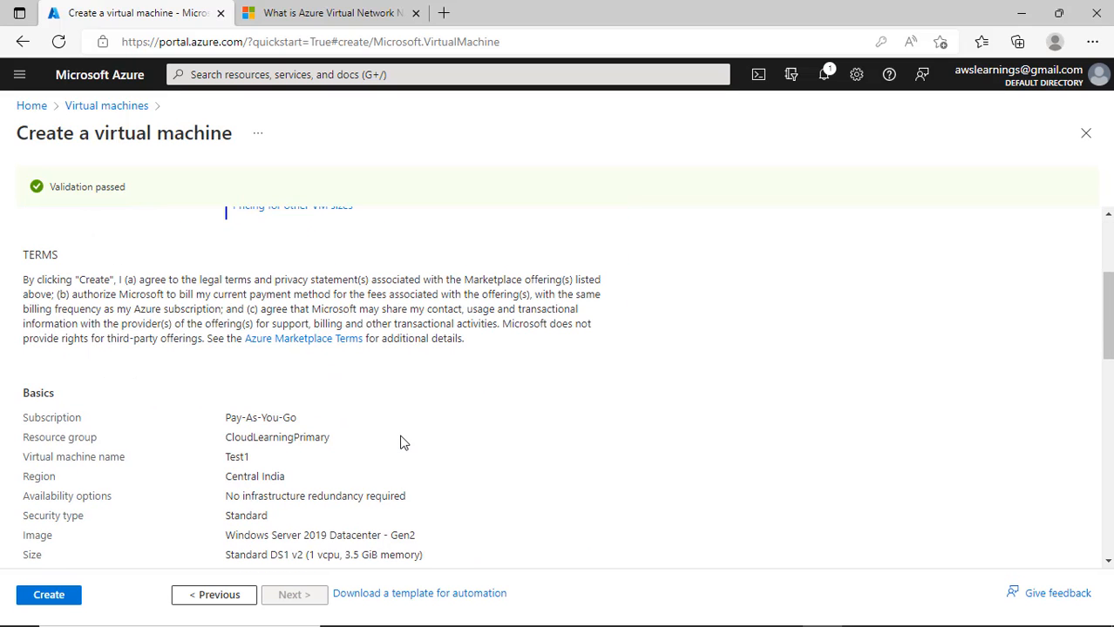
{"action": "scroll", "coordinate": [403, 443], "scroll_direction": "down", "scroll_amount": 6}
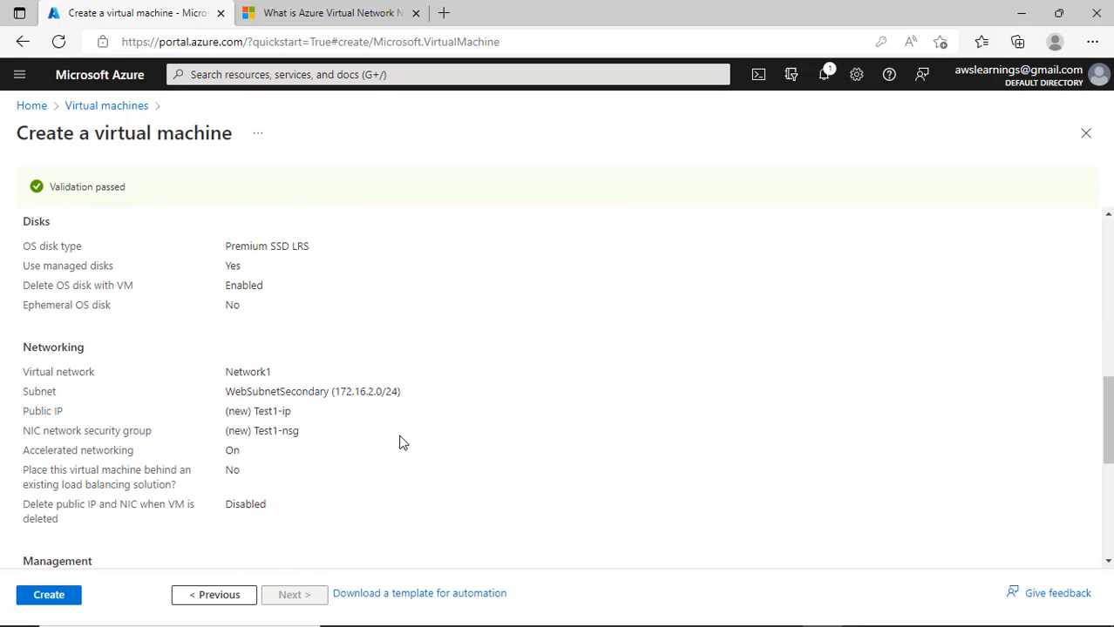
{"action": "scroll", "coordinate": [404, 443], "scroll_direction": "down", "scroll_amount": 5}
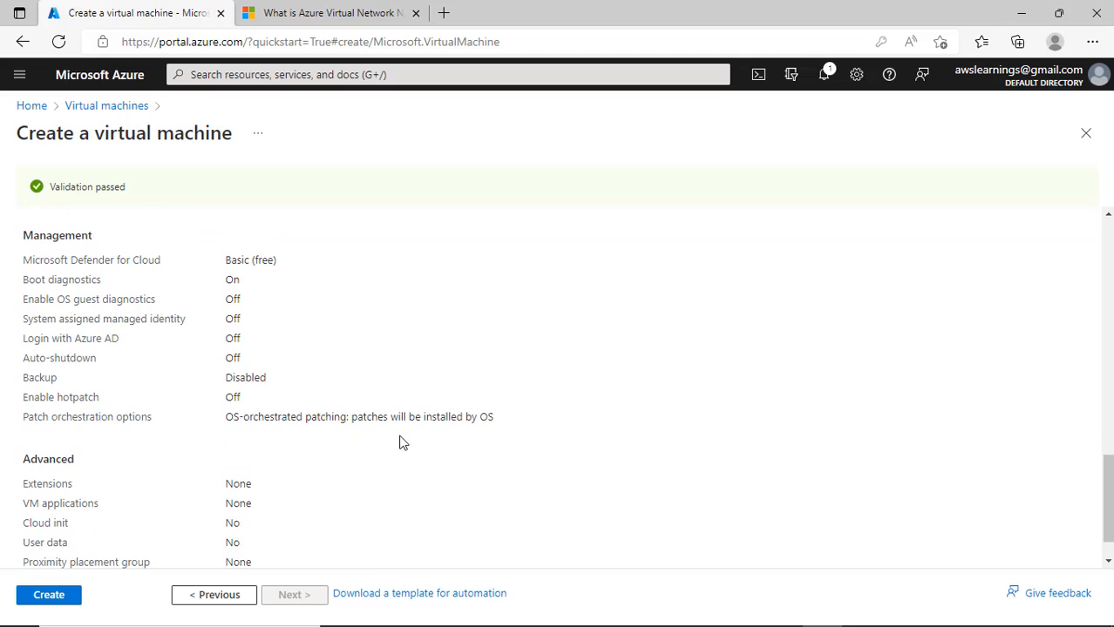
{"action": "scroll", "coordinate": [404, 444], "scroll_direction": "up", "scroll_amount": 5}
{"action": "scroll", "coordinate": [404, 444], "scroll_direction": "up", "scroll_amount": 7}
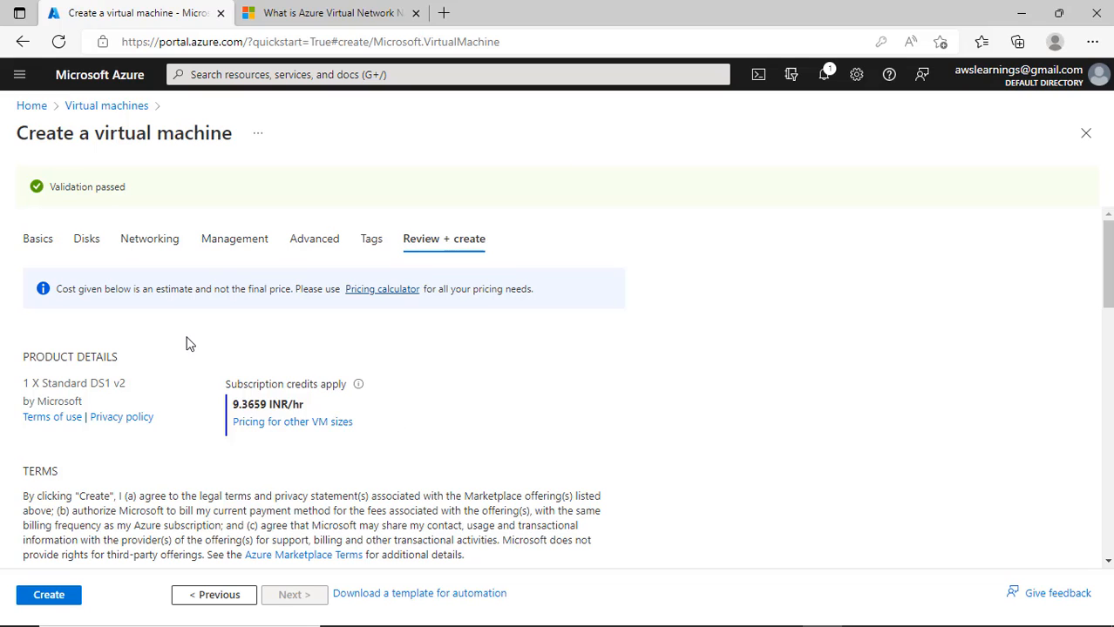
{"action": "scroll", "coordinate": [433, 423], "scroll_direction": "down", "scroll_amount": 10}
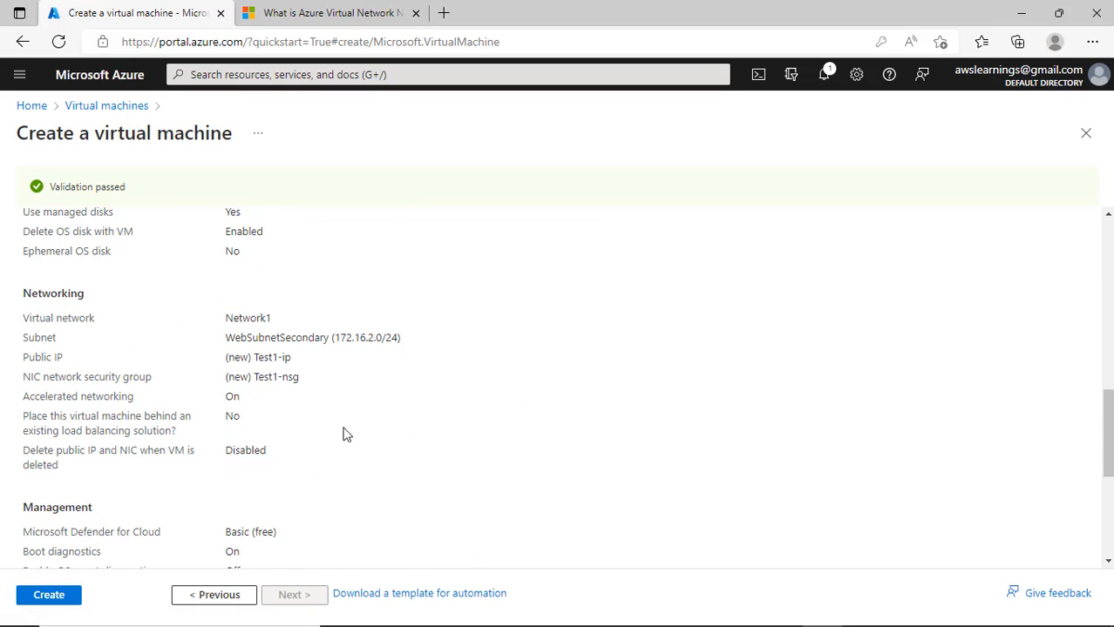
{"action": "scroll", "coordinate": [349, 436], "scroll_direction": "down", "scroll_amount": 5}
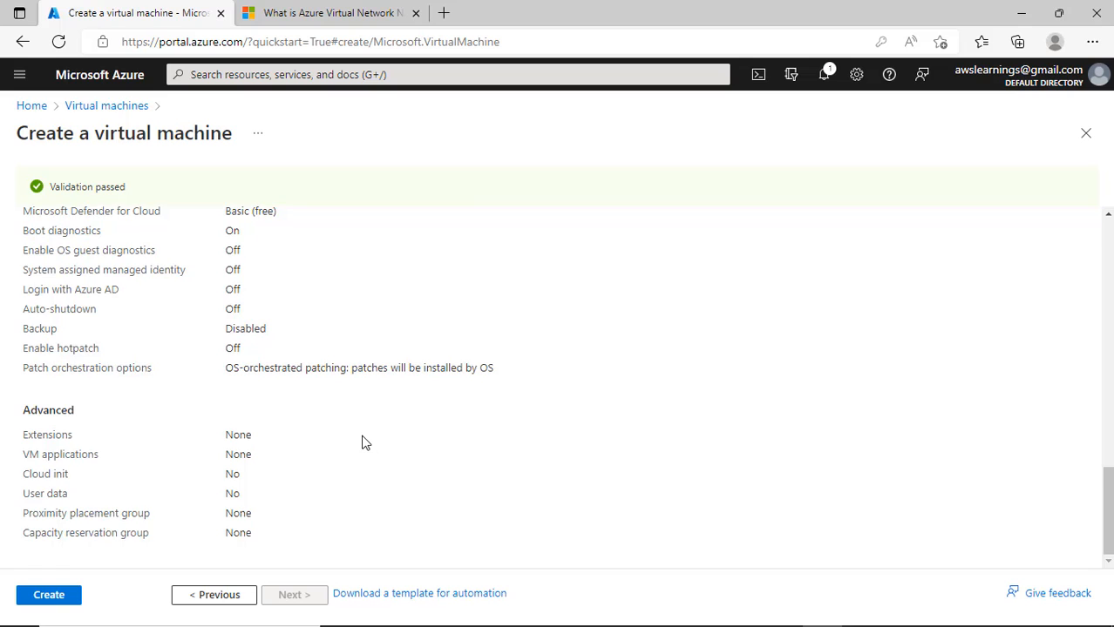
{"action": "scroll", "coordinate": [361, 441], "scroll_direction": "up", "scroll_amount": 5}
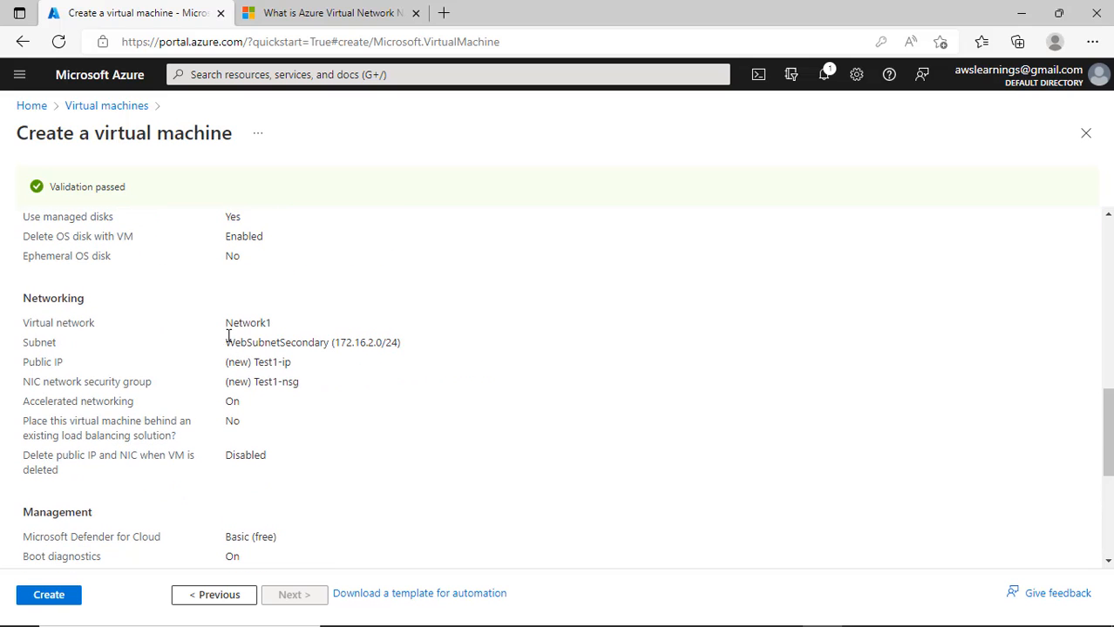
{"action": "left_click_drag", "start_coordinate": [229, 335], "coordinate": [274, 326]}
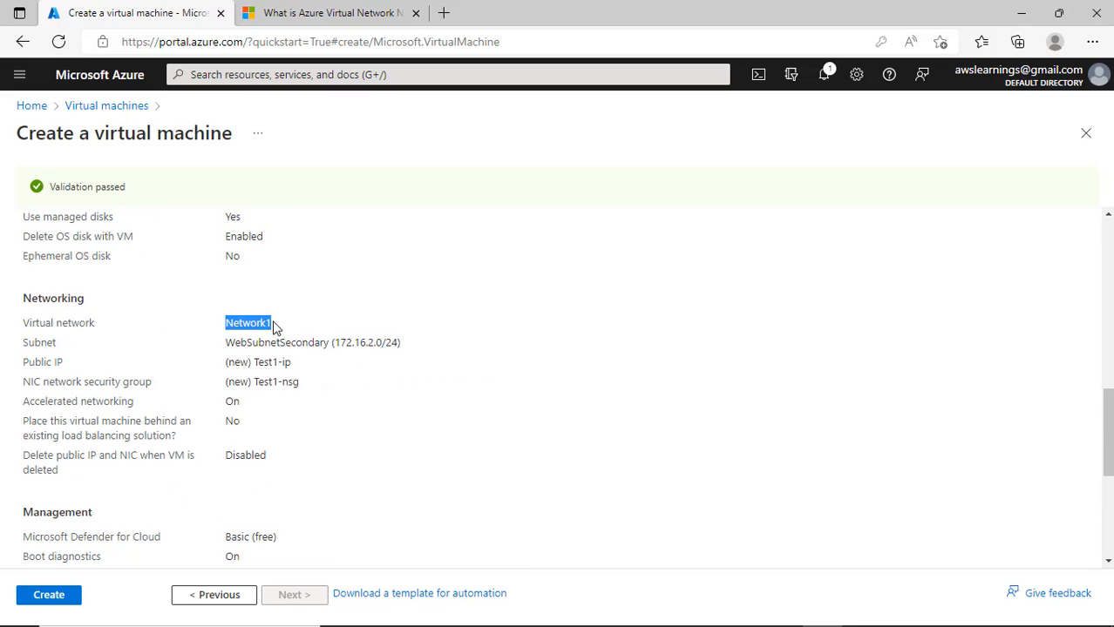
{"action": "left_click_drag", "start_coordinate": [360, 342], "coordinate": [399, 343]}
- Submit the Test1 VM for deployment with Create
{"action": "scroll", "coordinate": [453, 459], "scroll_direction": "down", "scroll_amount": 1}
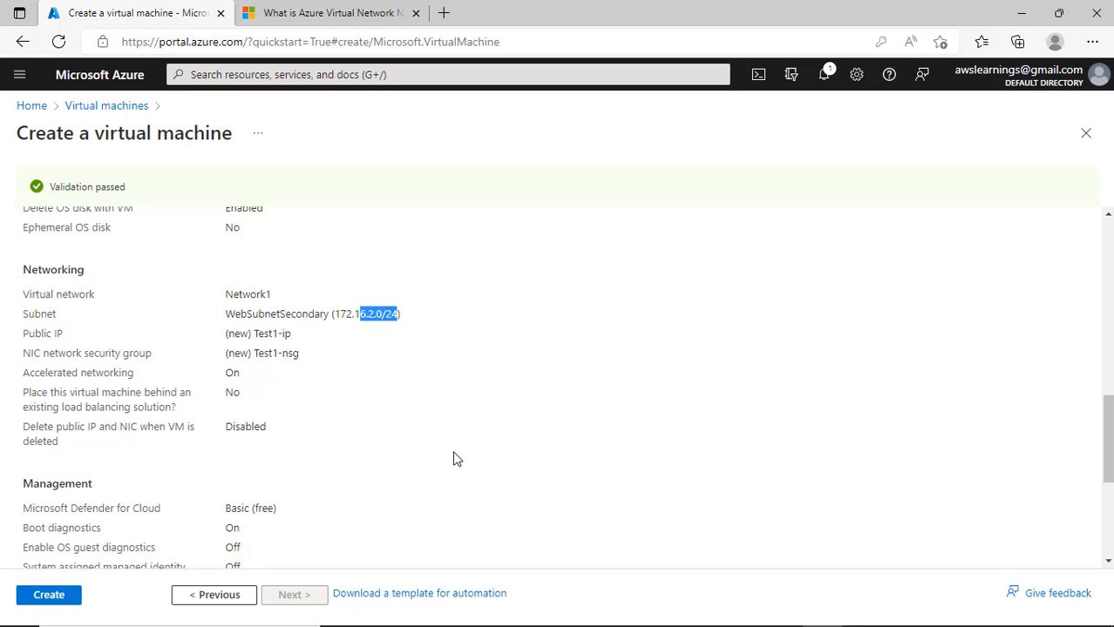
{"action": "scroll", "coordinate": [453, 459], "scroll_direction": "down", "scroll_amount": 3}
{"action": "left_click", "coordinate": [46, 602]}
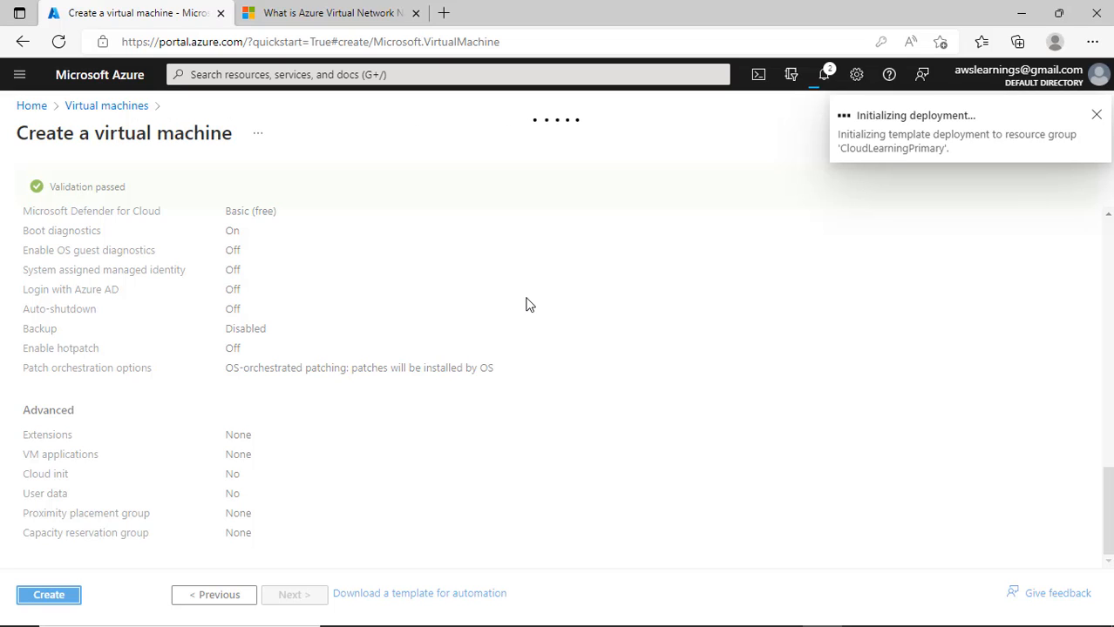
- Return from the in-progress deployment overview to the portal home page
{"action": "left_click", "coordinate": [104, 111]}
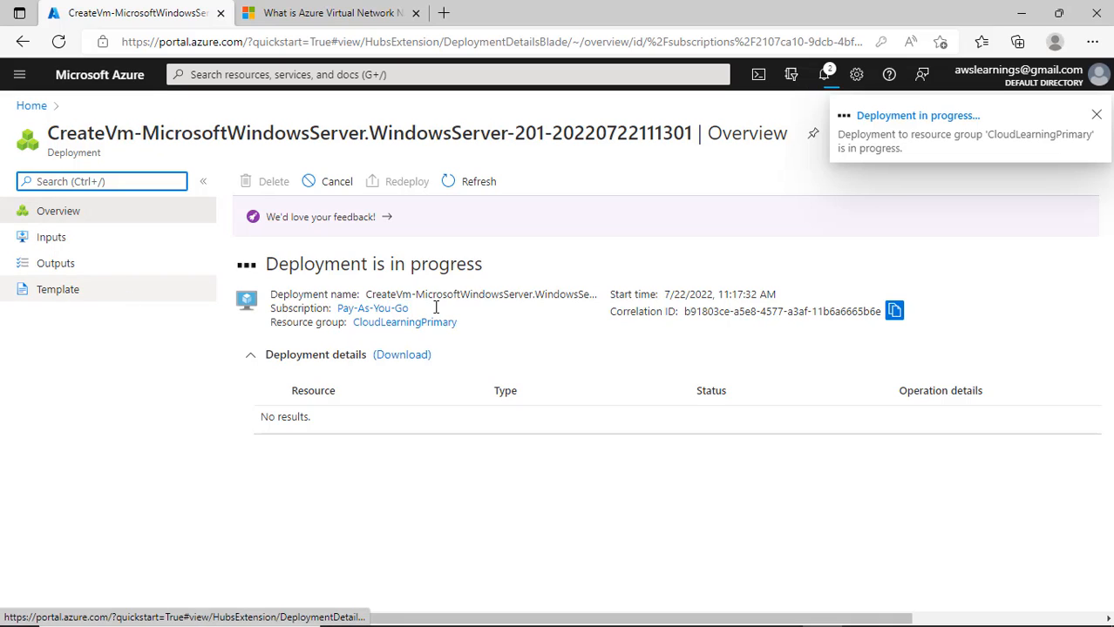
{"action": "left_click", "coordinate": [31, 106]}
- Start a new Azure virtual machine in the CloudLearningPrimary resource group
{"action": "left_click", "coordinate": [243, 187]}
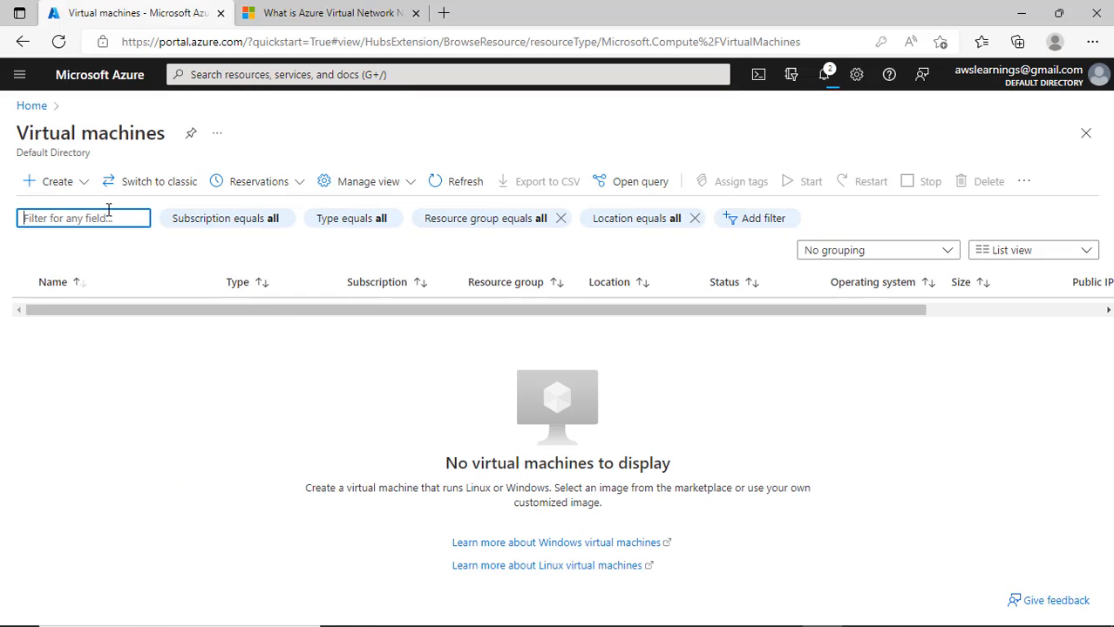
{"action": "left_click", "coordinate": [50, 182]}
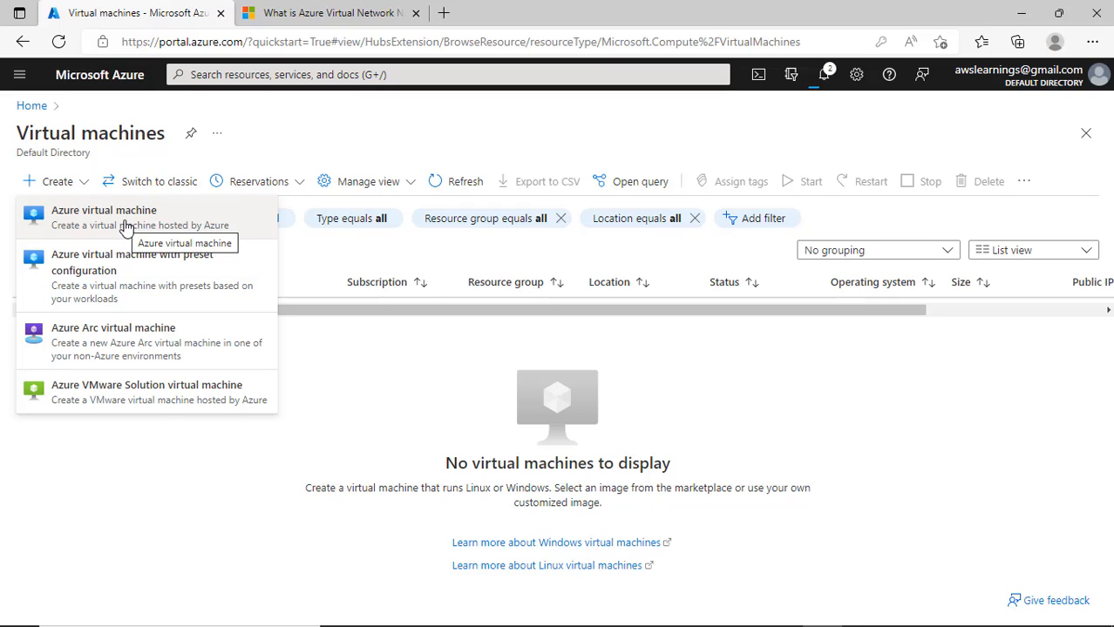
{"action": "left_click", "coordinate": [128, 228]}
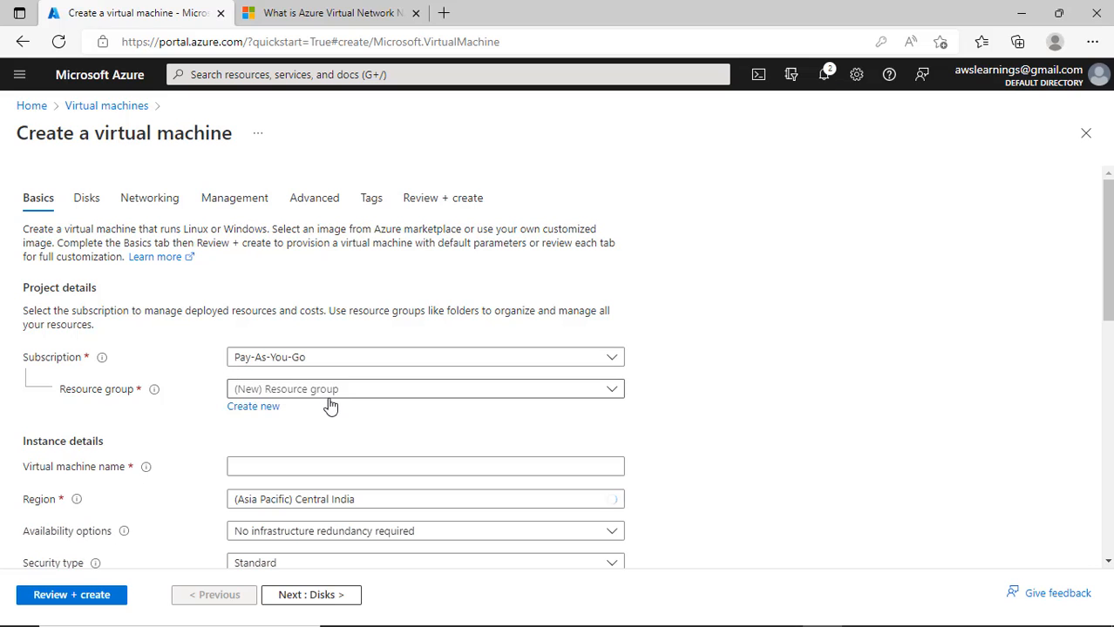
{"action": "left_click", "coordinate": [327, 390]}
{"action": "left_click", "coordinate": [371, 446]}
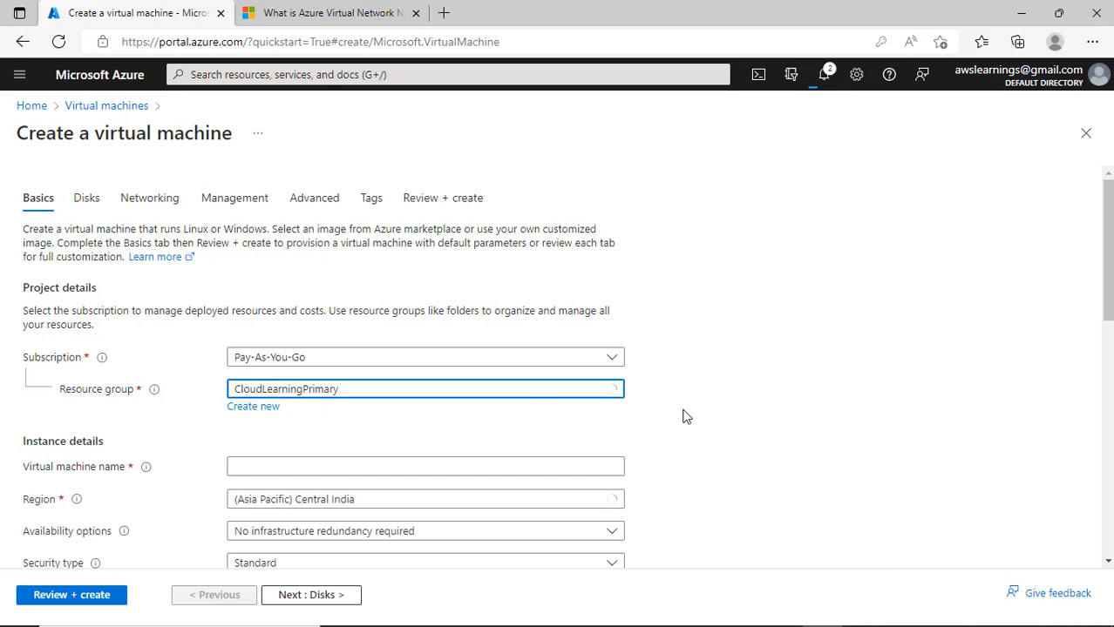
- Name the VM Test2VM and choose the Windows 10 Pro, version 21H2 - Gen2 image
{"action": "scroll", "coordinate": [249, 358], "scroll_direction": "down", "scroll_amount": 2}
{"action": "left_click", "coordinate": [294, 347]}
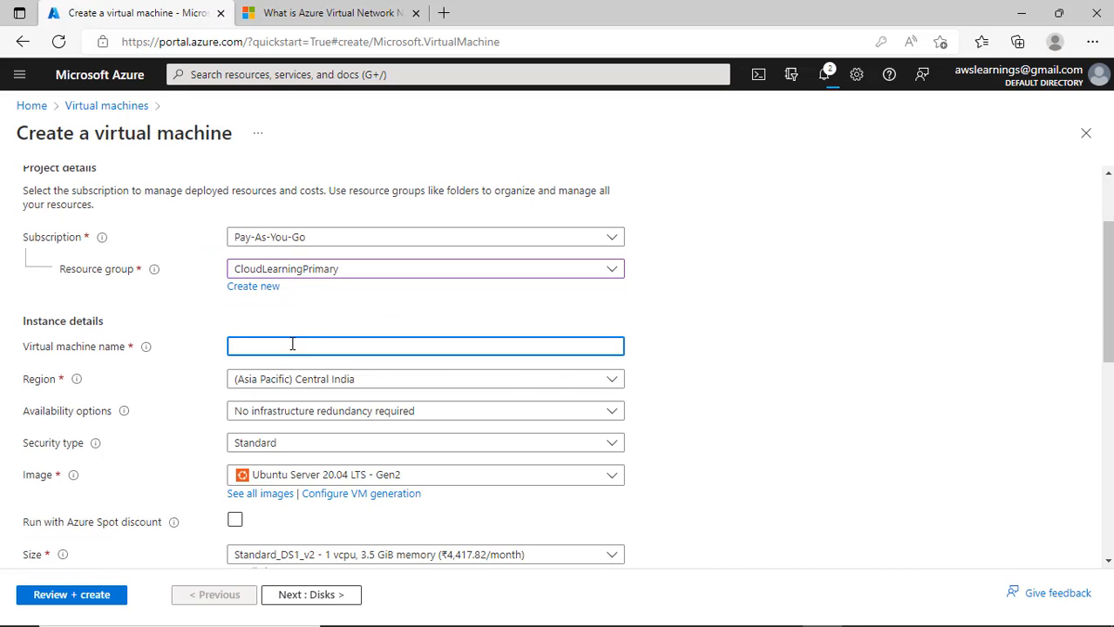
{"action": "scroll", "coordinate": [292, 353], "scroll_direction": "down", "scroll_amount": 2}
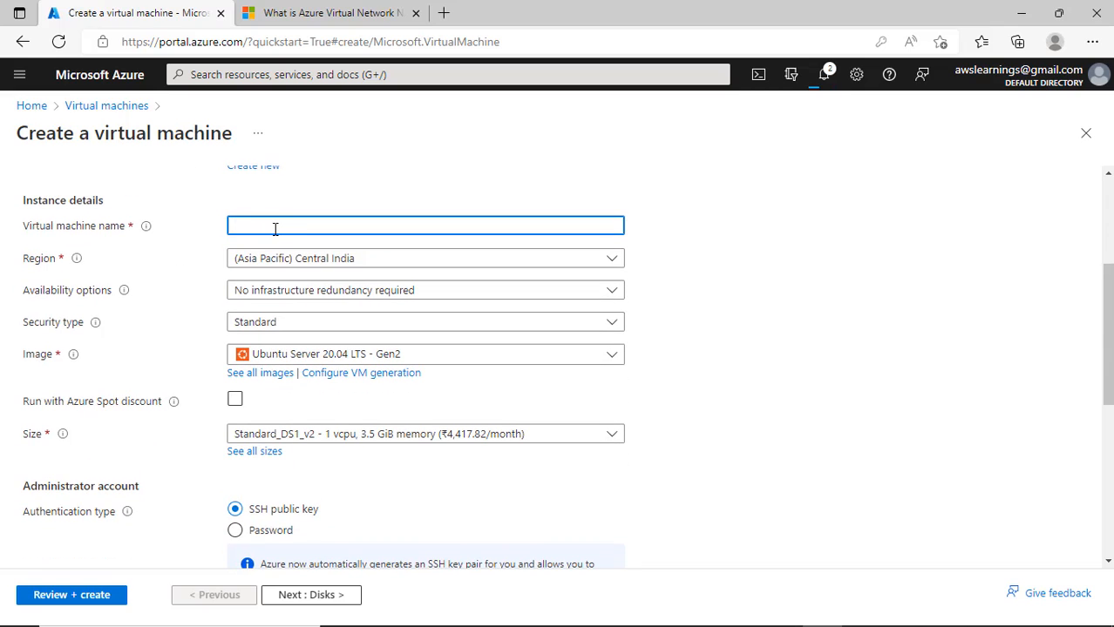
{"action": "type", "text": "Test2VM"}
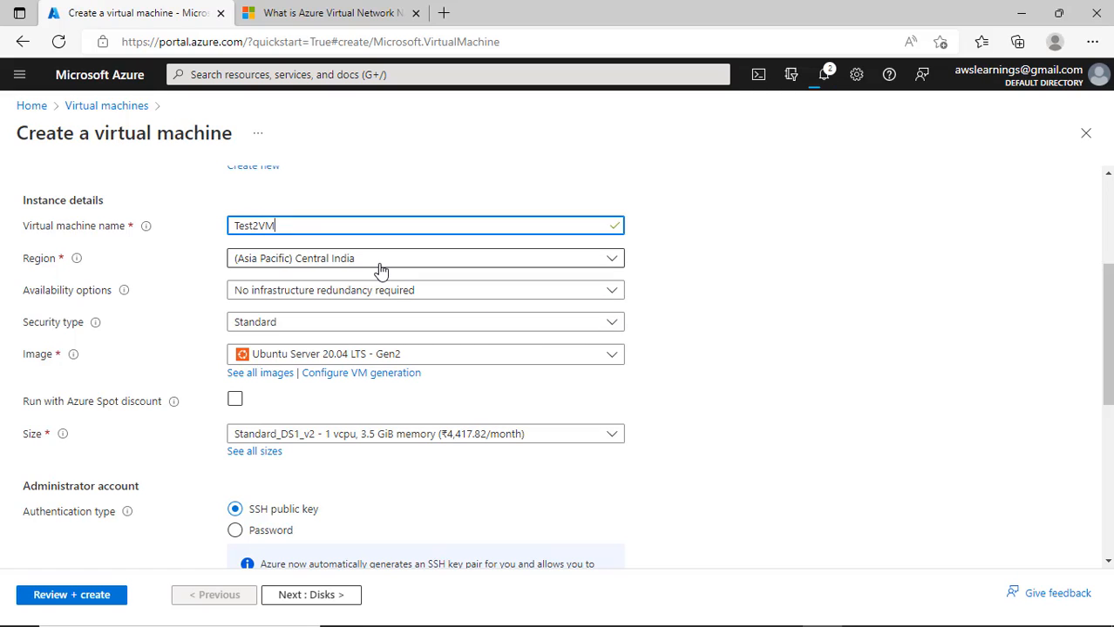
{"action": "left_click", "coordinate": [423, 303]}
{"action": "left_click", "coordinate": [699, 352]}
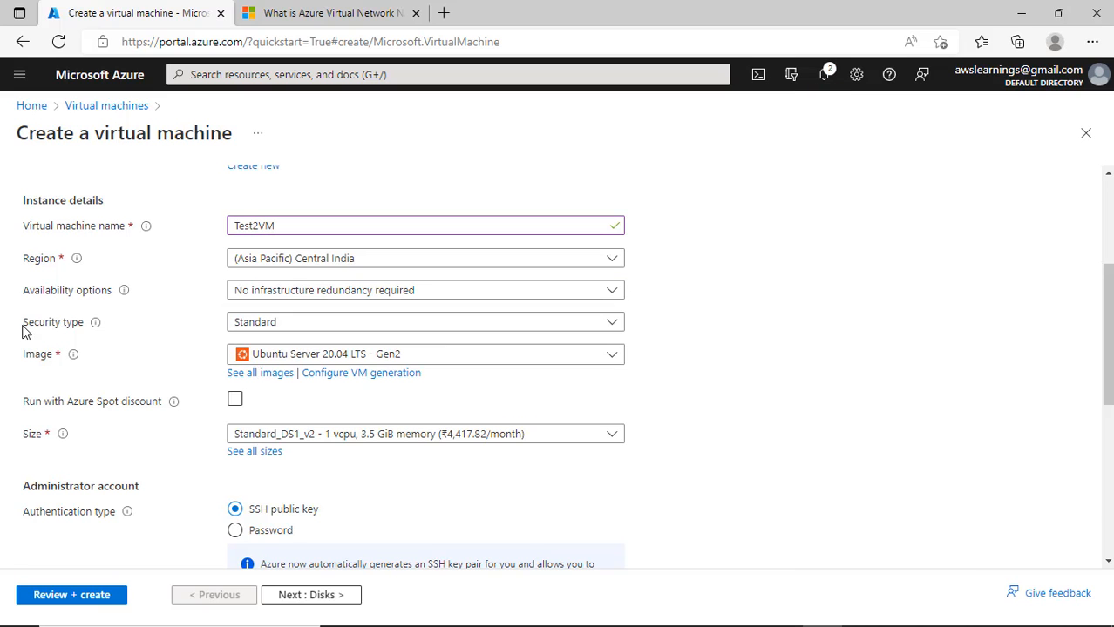
{"action": "scroll", "coordinate": [365, 385], "scroll_direction": "down", "scroll_amount": 2}
{"action": "left_click", "coordinate": [315, 237]}
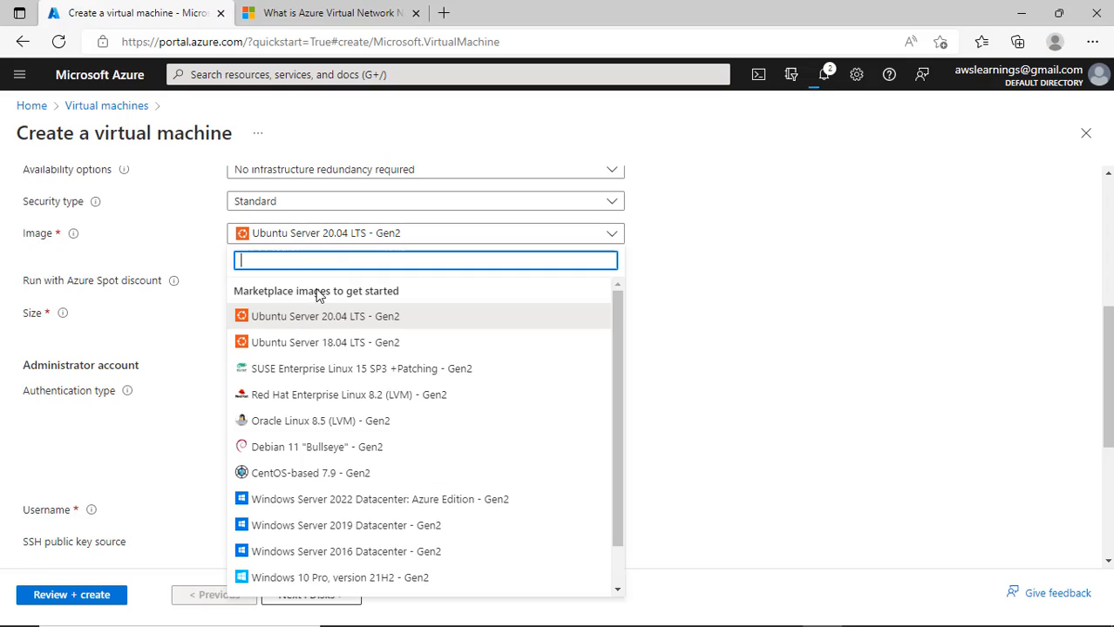
{"action": "scroll", "coordinate": [321, 427], "scroll_direction": "down", "scroll_amount": 1}
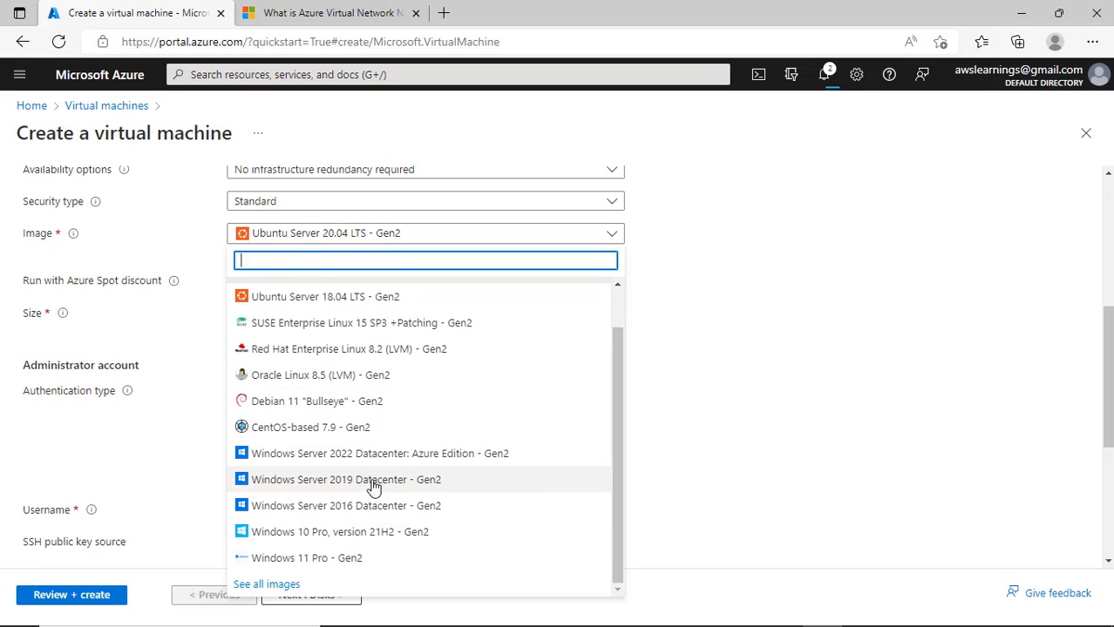
{"action": "left_click", "coordinate": [337, 540]}
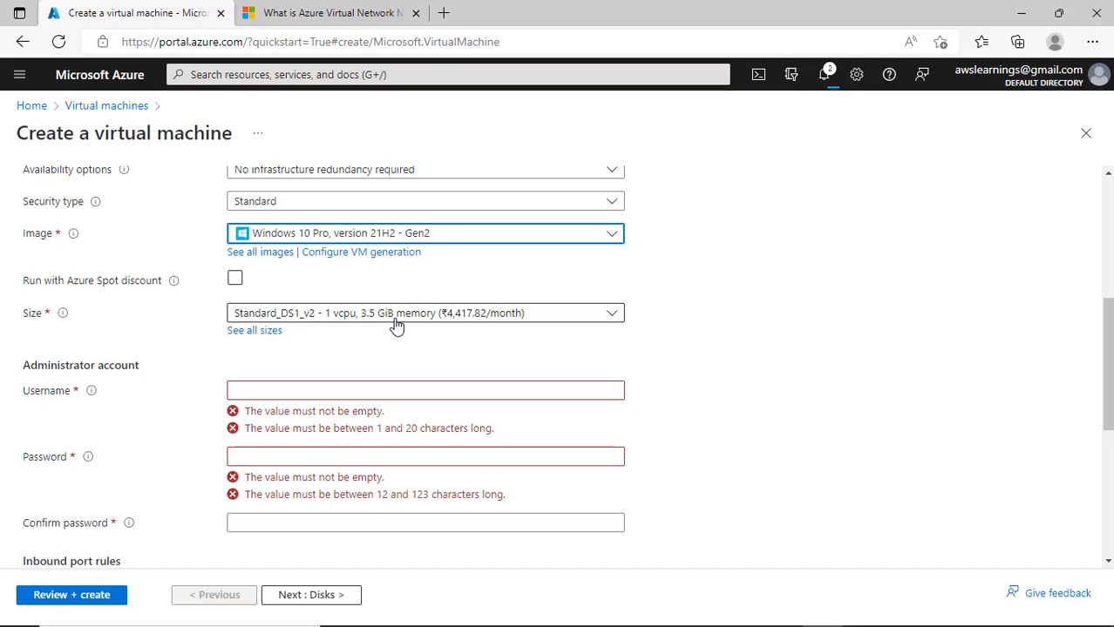
- Enter Test2VM's administrator username, password and matching password confirmation
{"action": "left_click", "coordinate": [324, 394]}
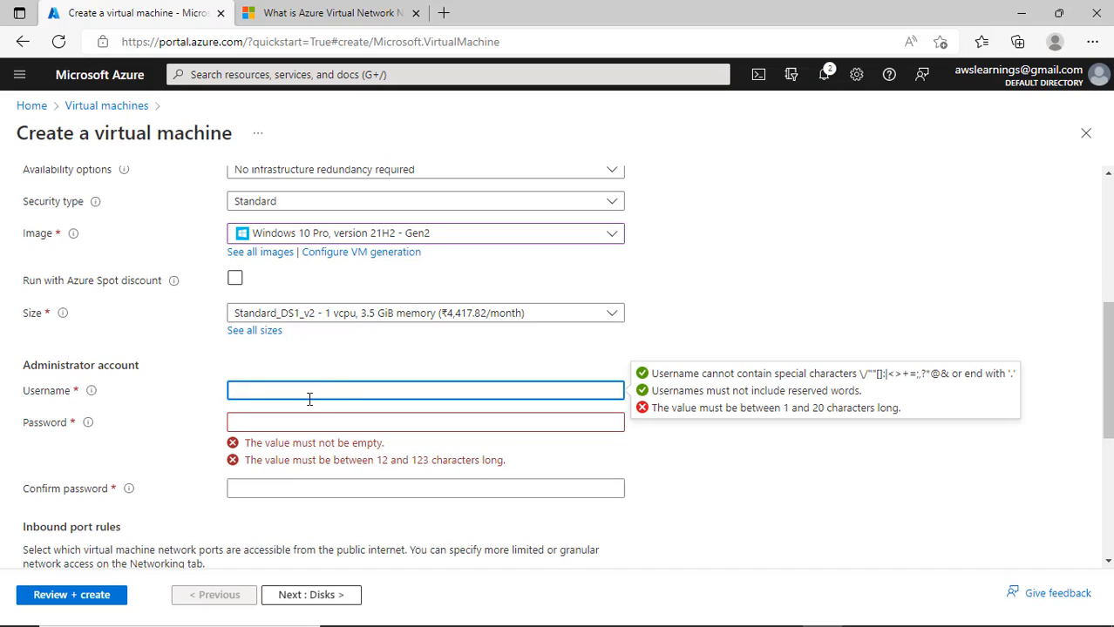
{"action": "type", "text": "prashant"}
{"action": "key", "text": "Tab"}
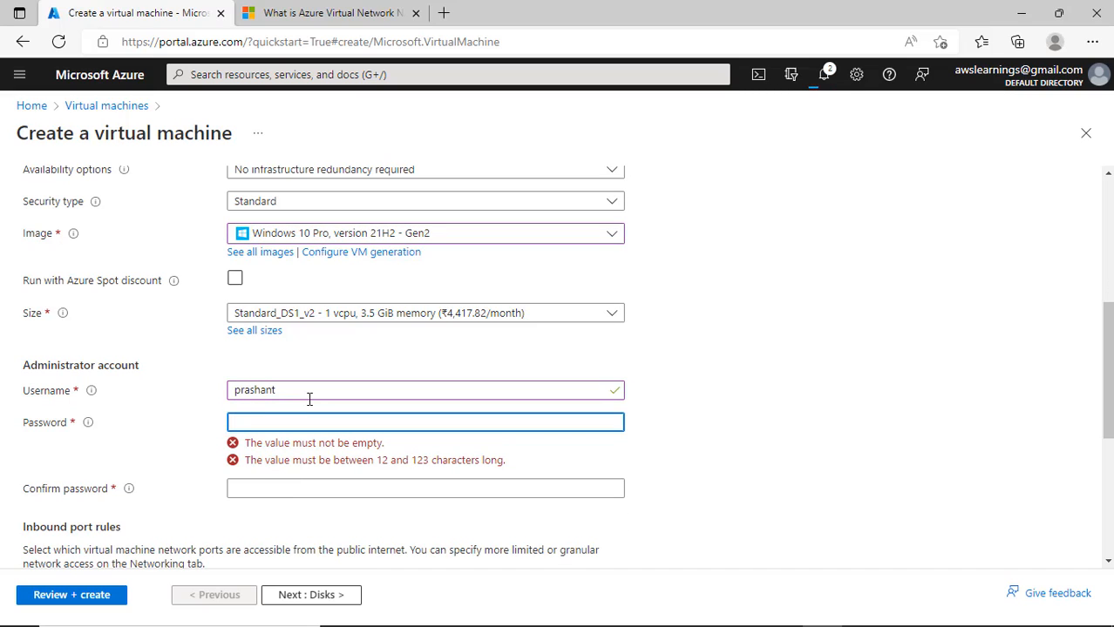
{"action": "type", "text": "•••••••••"}
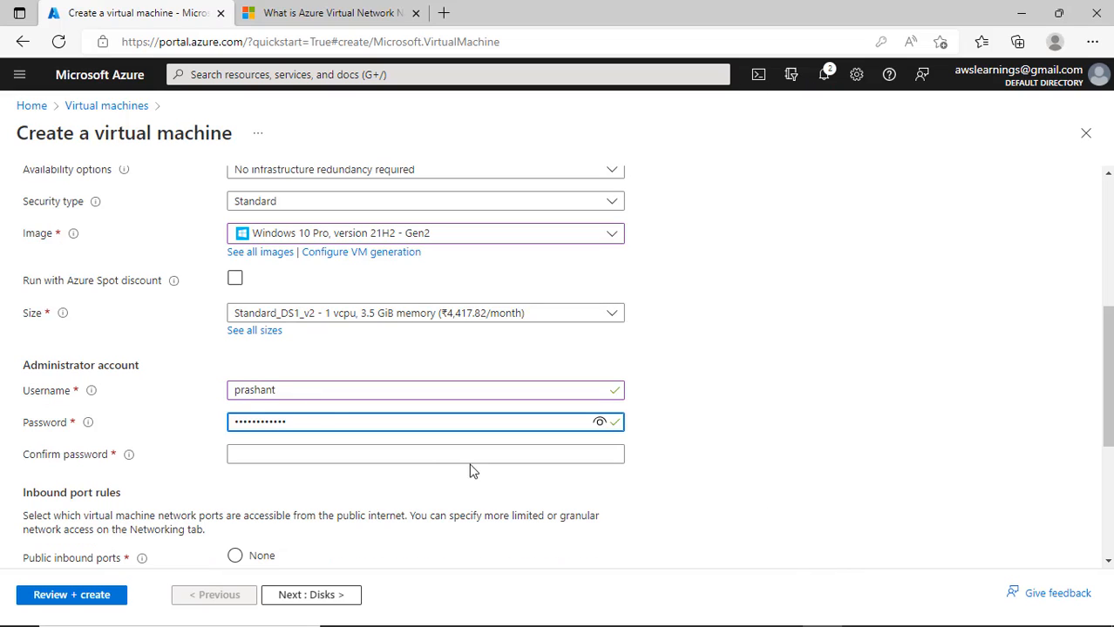
{"action": "key", "text": "Tab"}
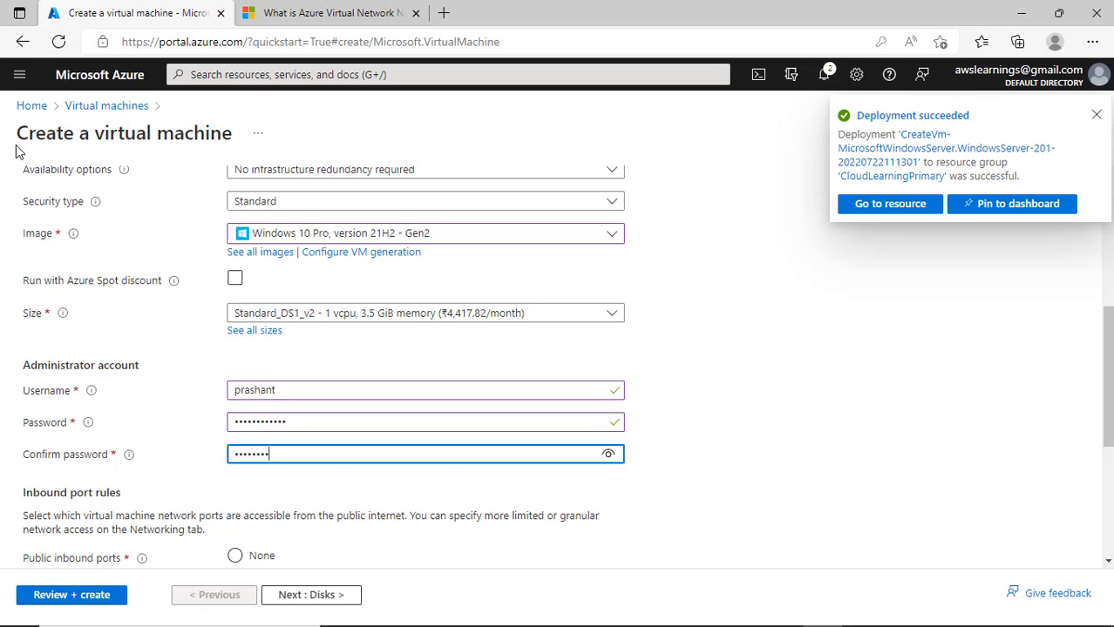
{"action": "type", "text": "••••••••••••"}
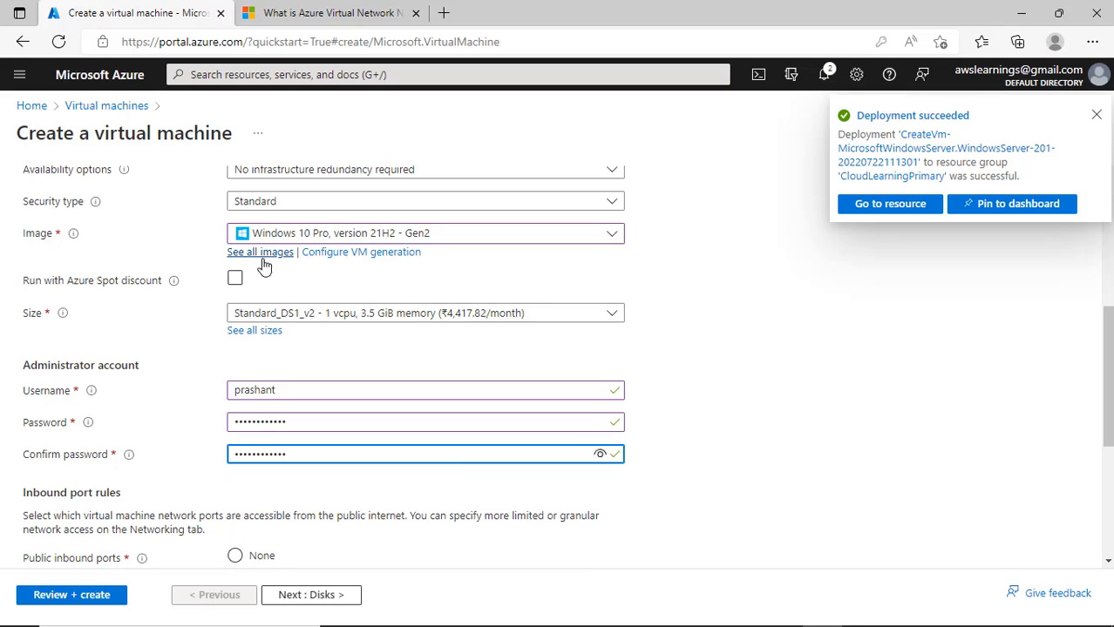
{"action": "scroll", "coordinate": [693, 326], "scroll_direction": "down", "scroll_amount": 2}
{"action": "scroll", "coordinate": [513, 458], "scroll_direction": "down", "scroll_amount": 1}
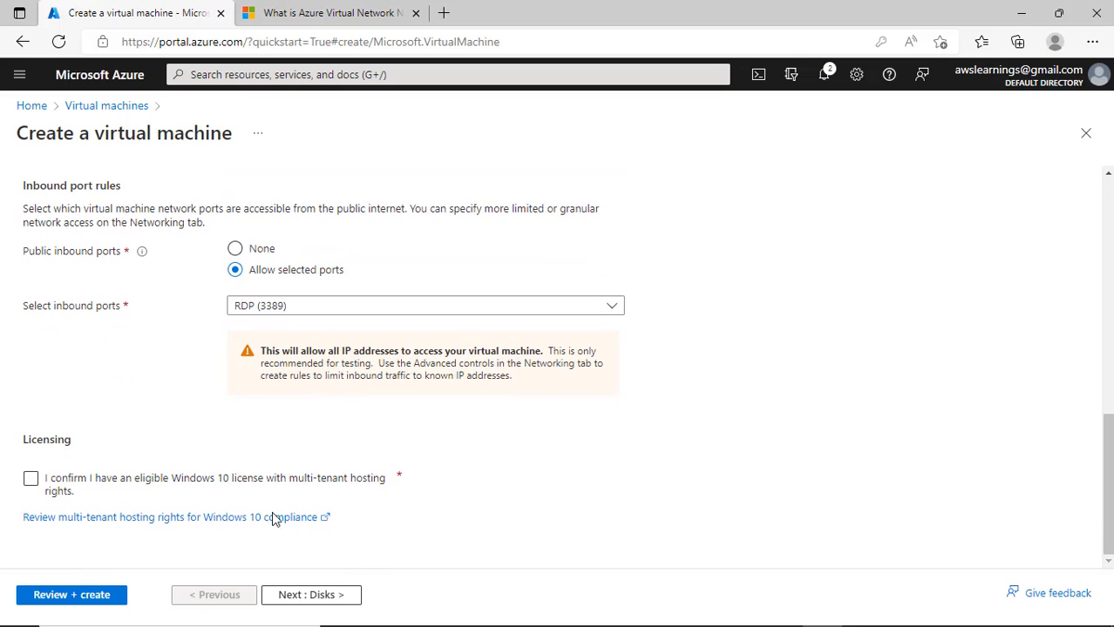
- Advance past Disks to Networking and show the virtual networks, with Network1 selected
{"action": "left_click", "coordinate": [335, 601]}
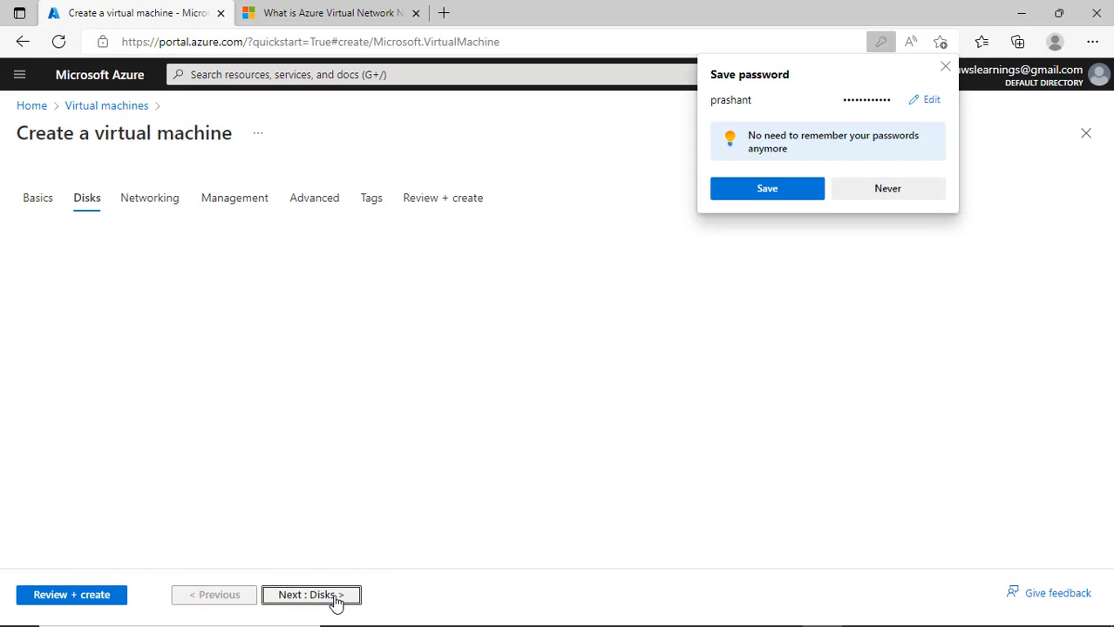
{"action": "left_click", "coordinate": [337, 600]}
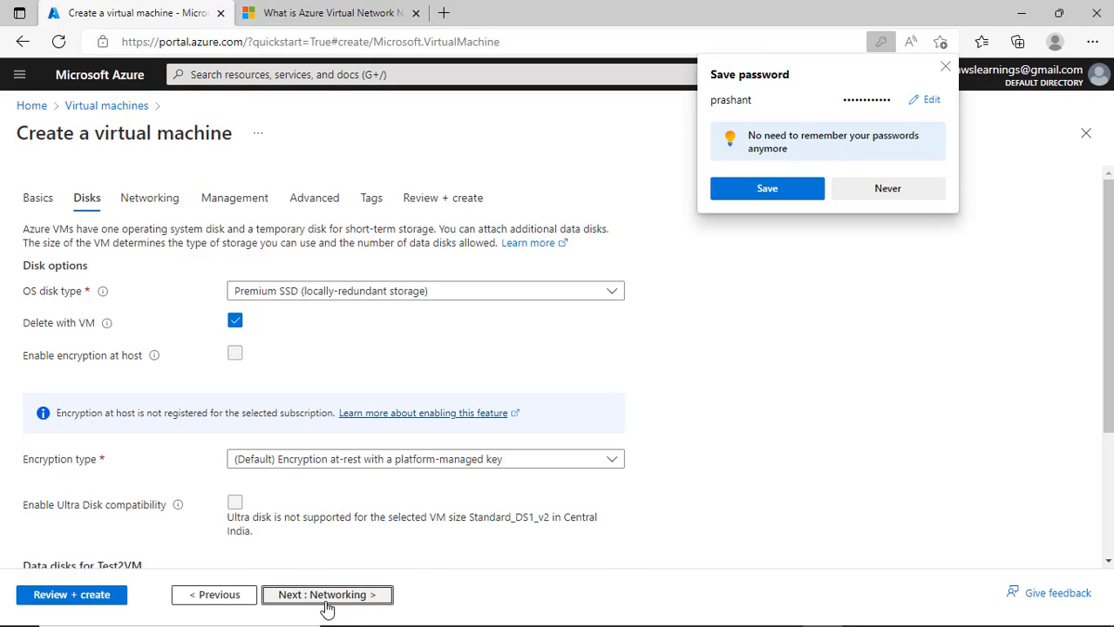
{"action": "left_click", "coordinate": [307, 346]}
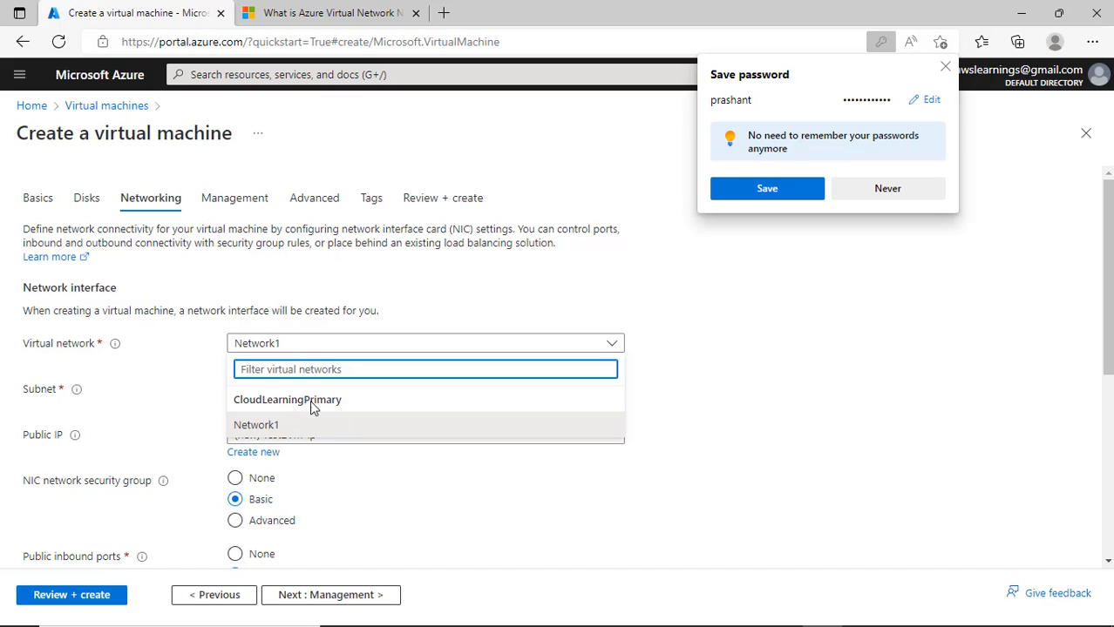
- Keep Network1 as the virtual network and WebServerSubnet as the subnet
{"action": "left_click", "coordinate": [309, 431]}
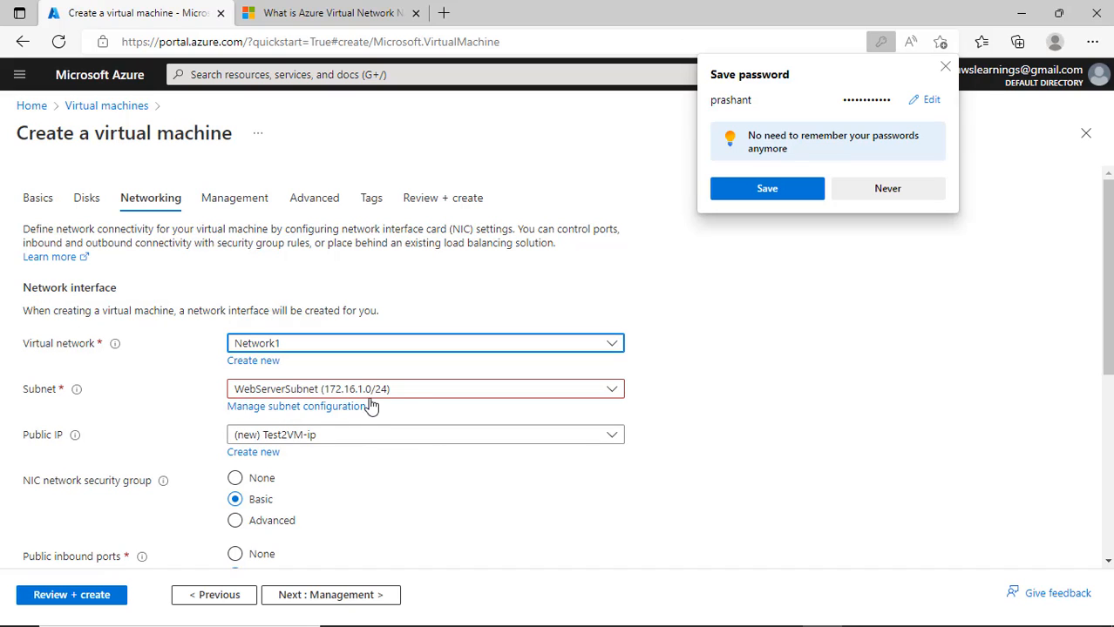
{"action": "left_click", "coordinate": [417, 393]}
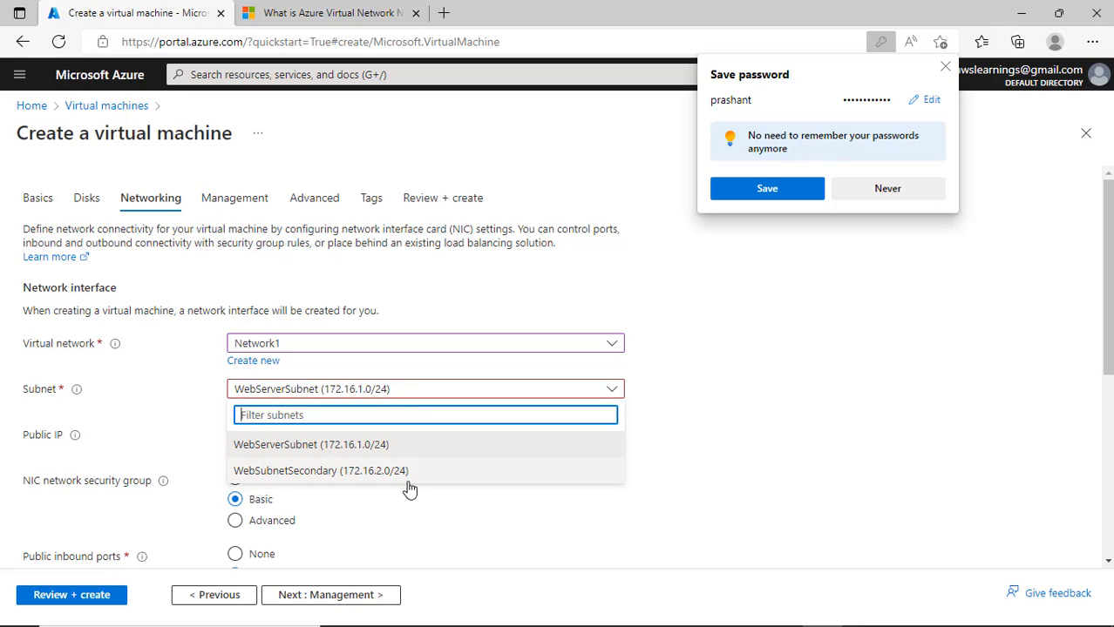
{"action": "left_click", "coordinate": [373, 449]}
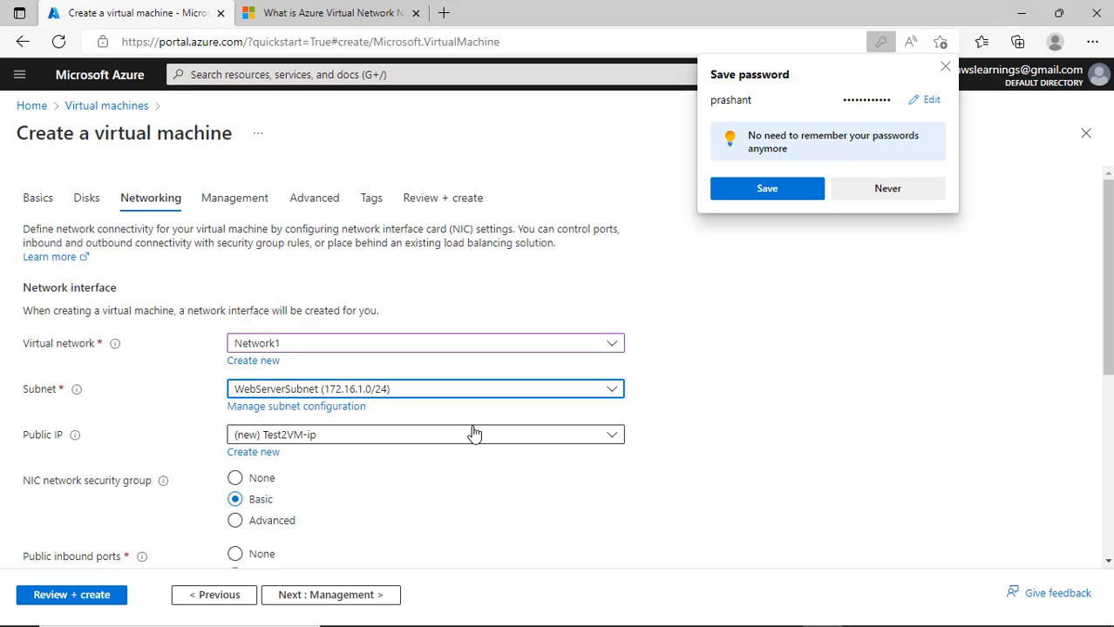
- Enable 'Delete public IP and NIC when VM is deleted' and decline the browser's password save
{"action": "scroll", "coordinate": [392, 392], "scroll_direction": "down", "scroll_amount": 2}
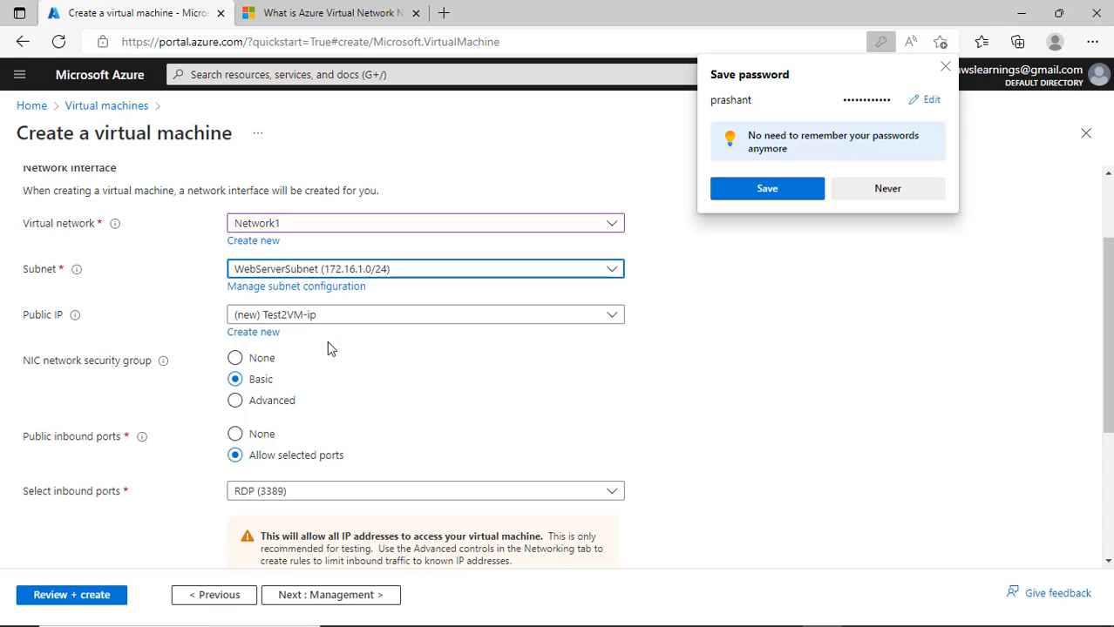
{"action": "scroll", "coordinate": [301, 384], "scroll_direction": "down", "scroll_amount": 2}
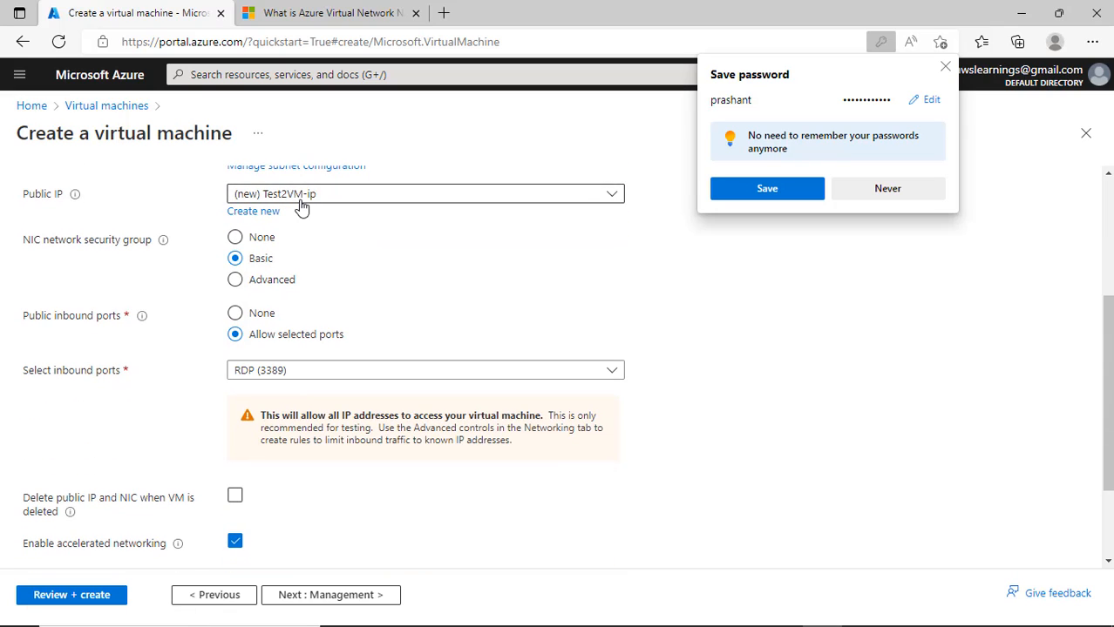
{"action": "scroll", "coordinate": [405, 279], "scroll_direction": "down", "scroll_amount": 1}
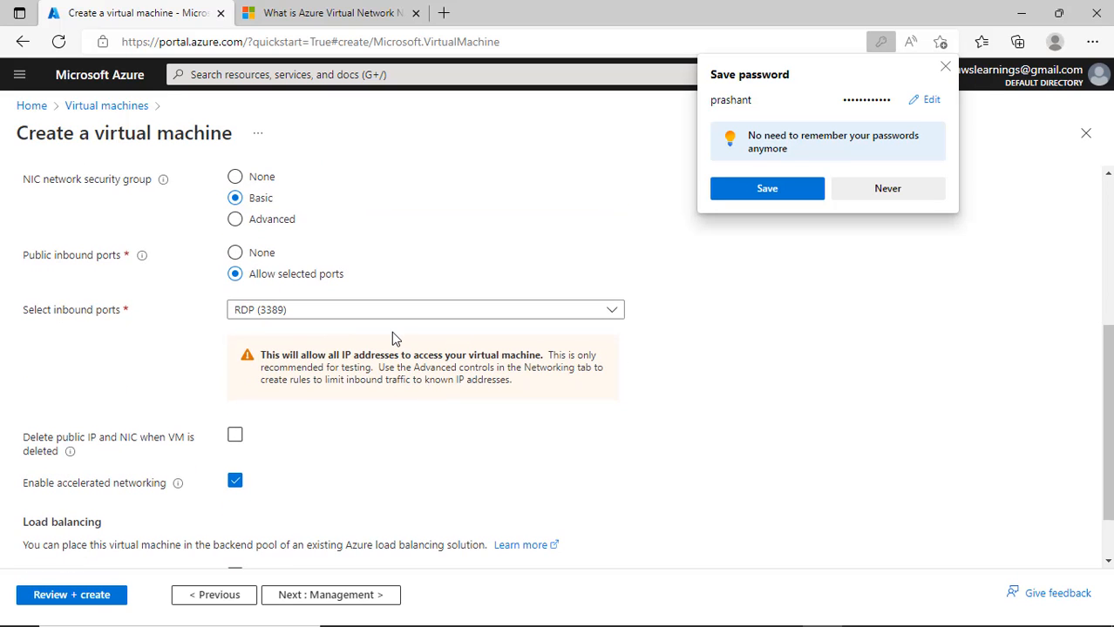
{"action": "scroll", "coordinate": [392, 332], "scroll_direction": "down", "scroll_amount": 1}
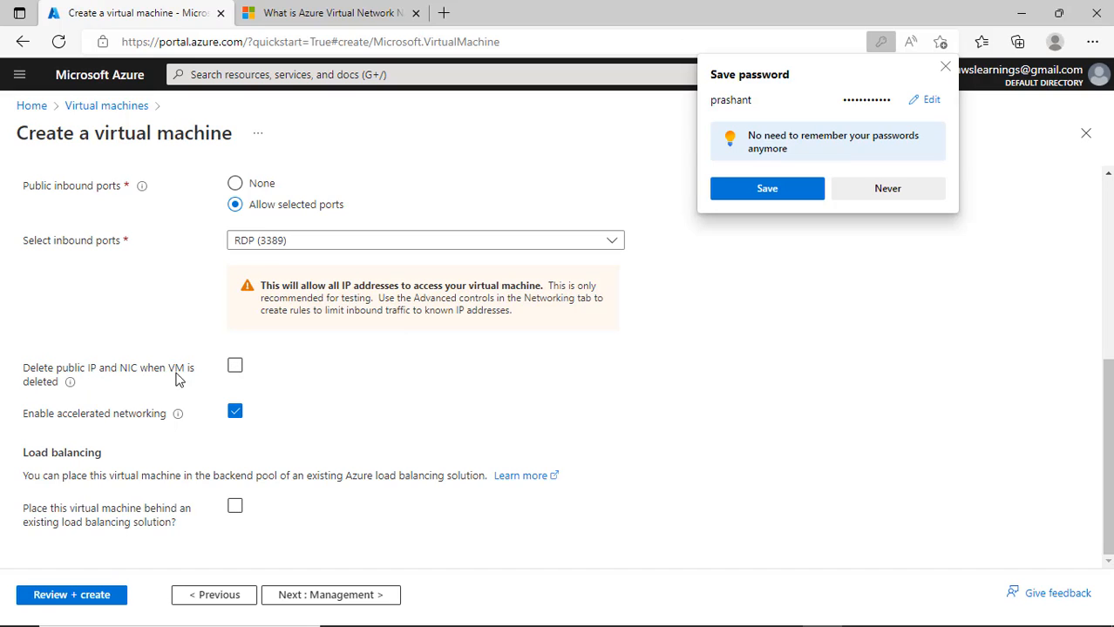
{"action": "left_click", "coordinate": [238, 367]}
{"action": "left_click", "coordinate": [900, 192]}
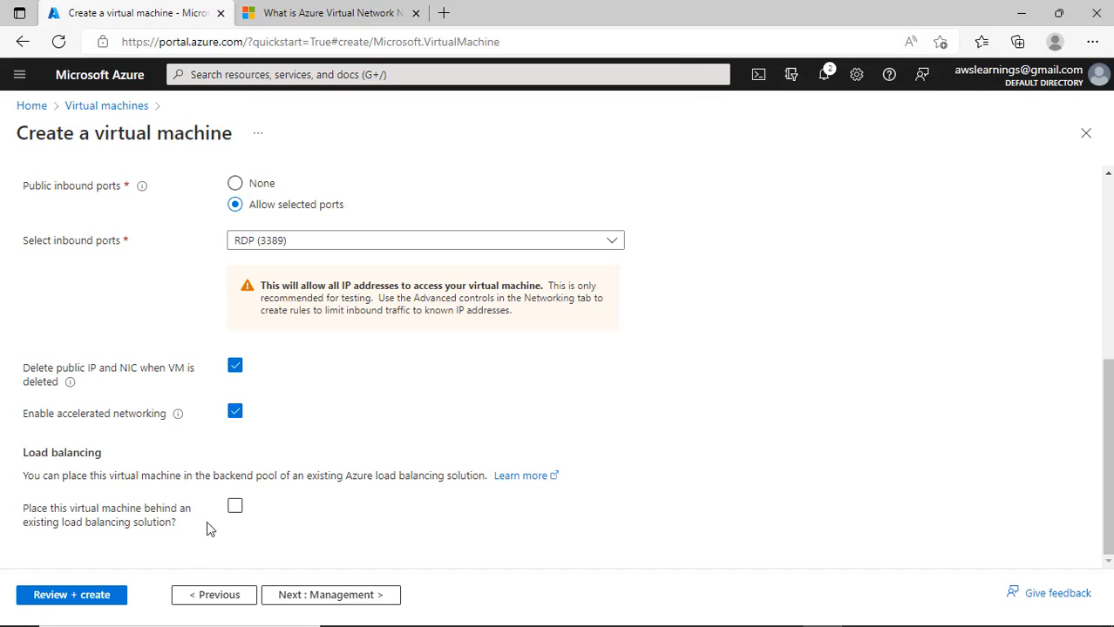
- Run Review + create validation, which fails with the Basics tab flagged
{"action": "scroll", "coordinate": [507, 376], "scroll_direction": "up", "scroll_amount": 4}
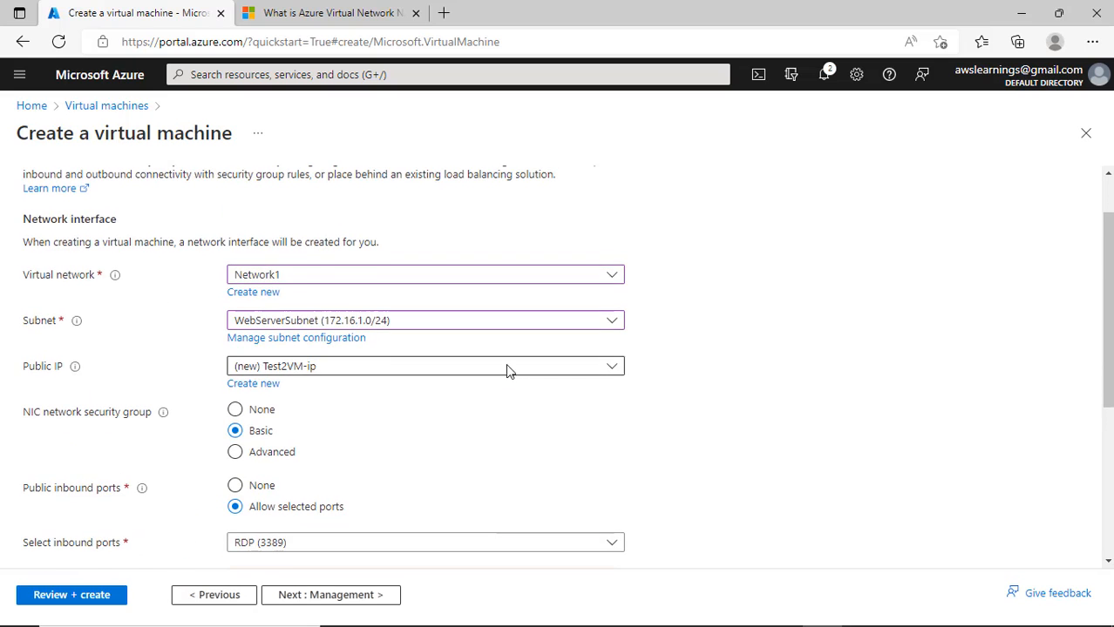
{"action": "scroll", "coordinate": [510, 357], "scroll_direction": "down", "scroll_amount": 5}
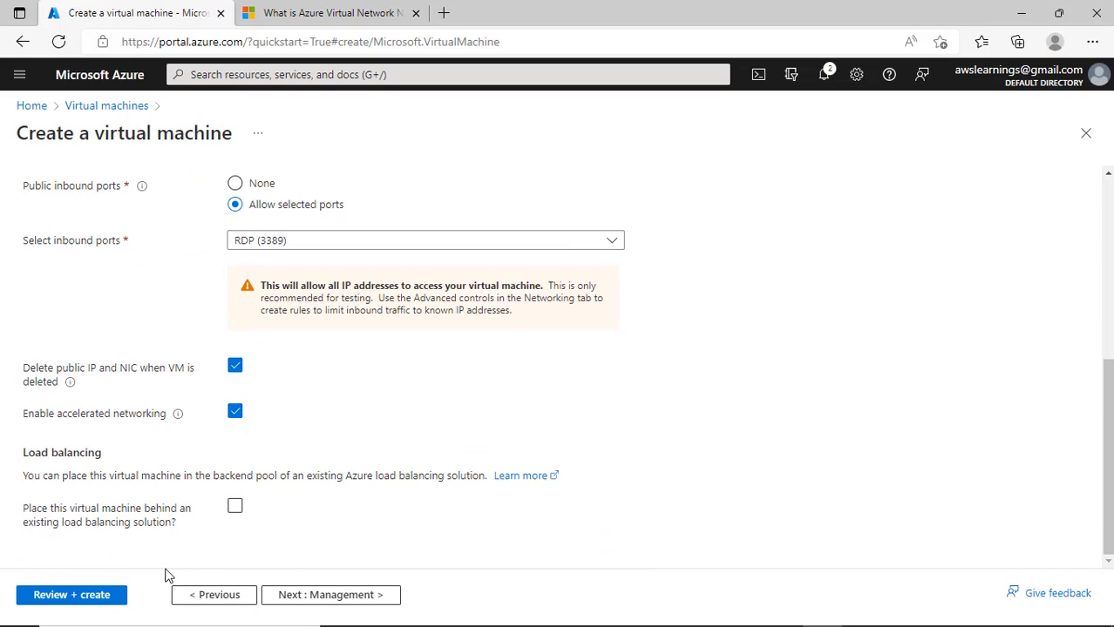
{"action": "left_click", "coordinate": [71, 595]}
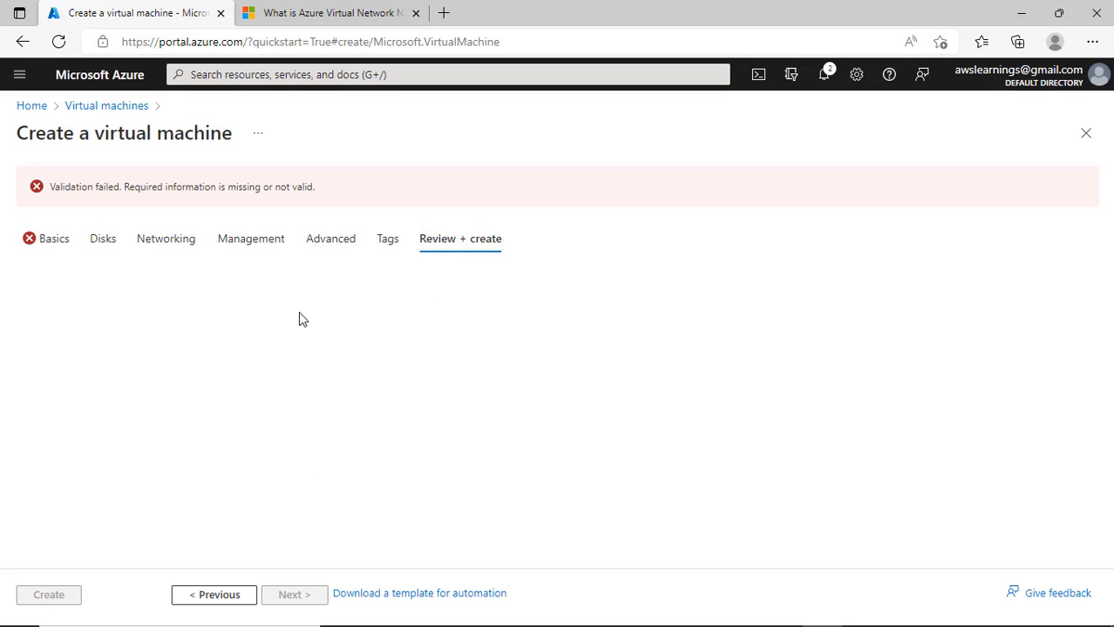
- On the Basics tab, confirm the eligible Windows 10 licence with multi-tenant hosting rights
{"action": "left_click", "coordinate": [50, 240]}
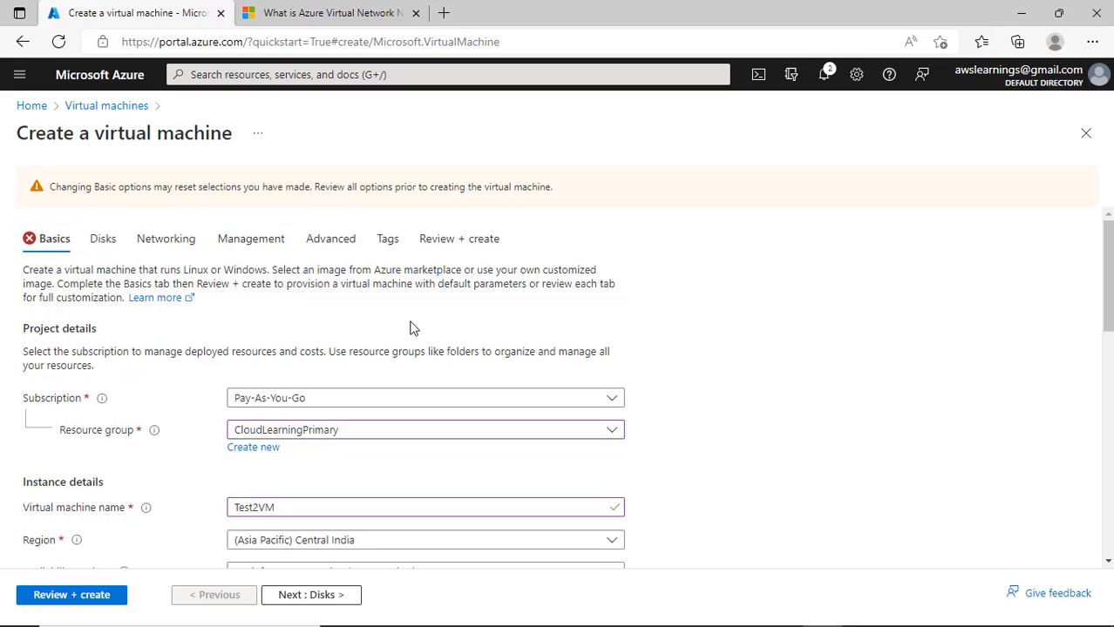
{"action": "scroll", "coordinate": [413, 328], "scroll_direction": "down", "scroll_amount": 2}
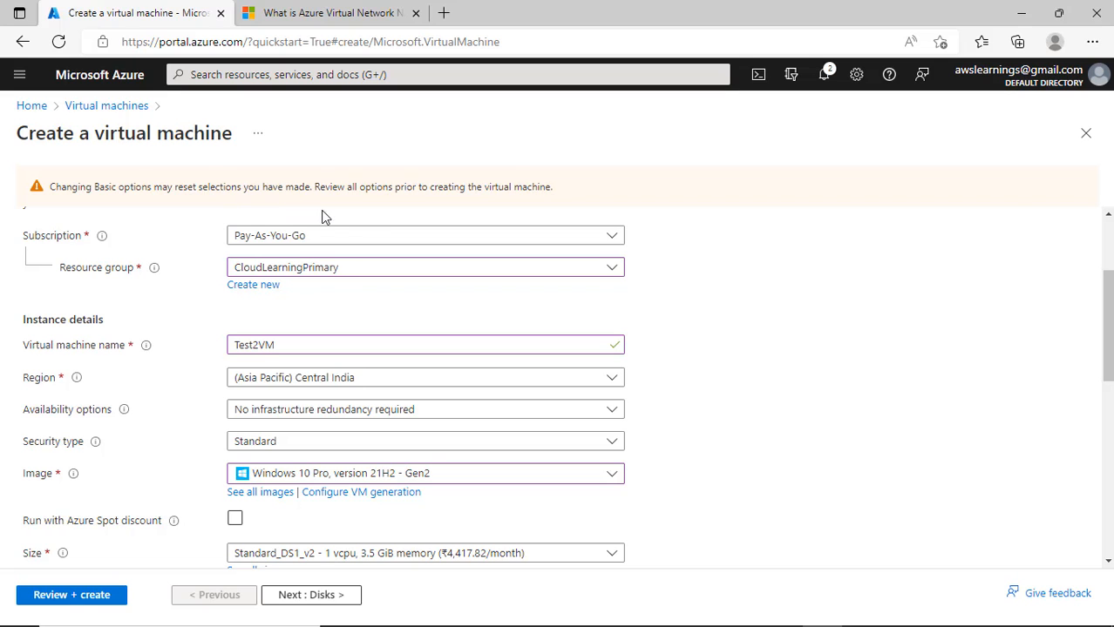
{"action": "scroll", "coordinate": [417, 323], "scroll_direction": "down", "scroll_amount": 3}
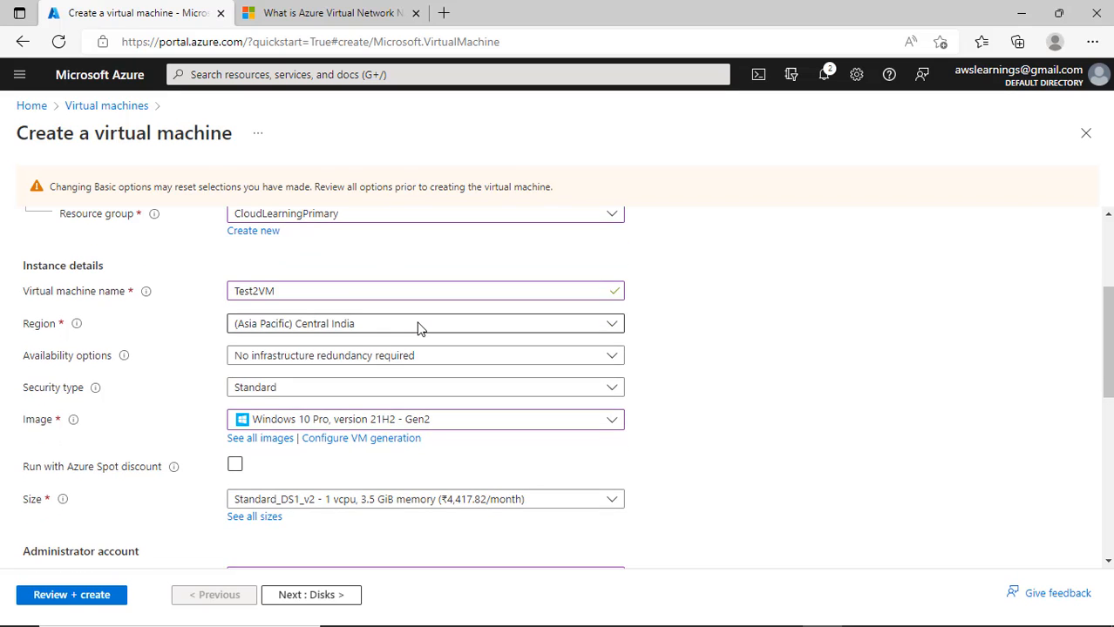
{"action": "scroll", "coordinate": [440, 375], "scroll_direction": "down", "scroll_amount": 3}
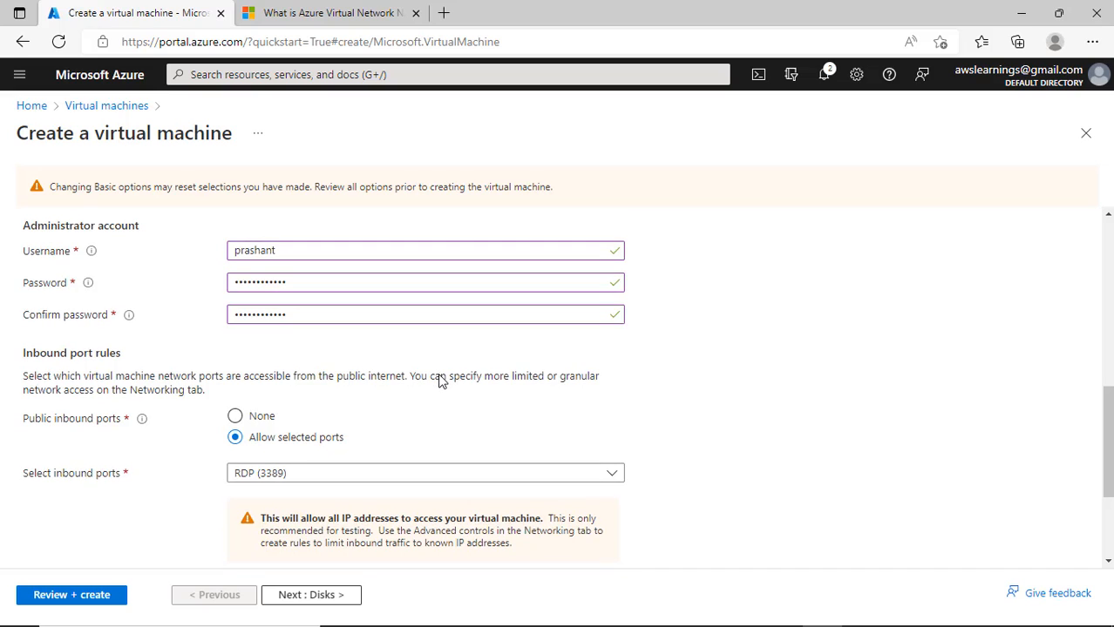
{"action": "scroll", "coordinate": [440, 375], "scroll_direction": "down", "scroll_amount": 2}
{"action": "scroll", "coordinate": [440, 375], "scroll_direction": "down", "scroll_amount": 1}
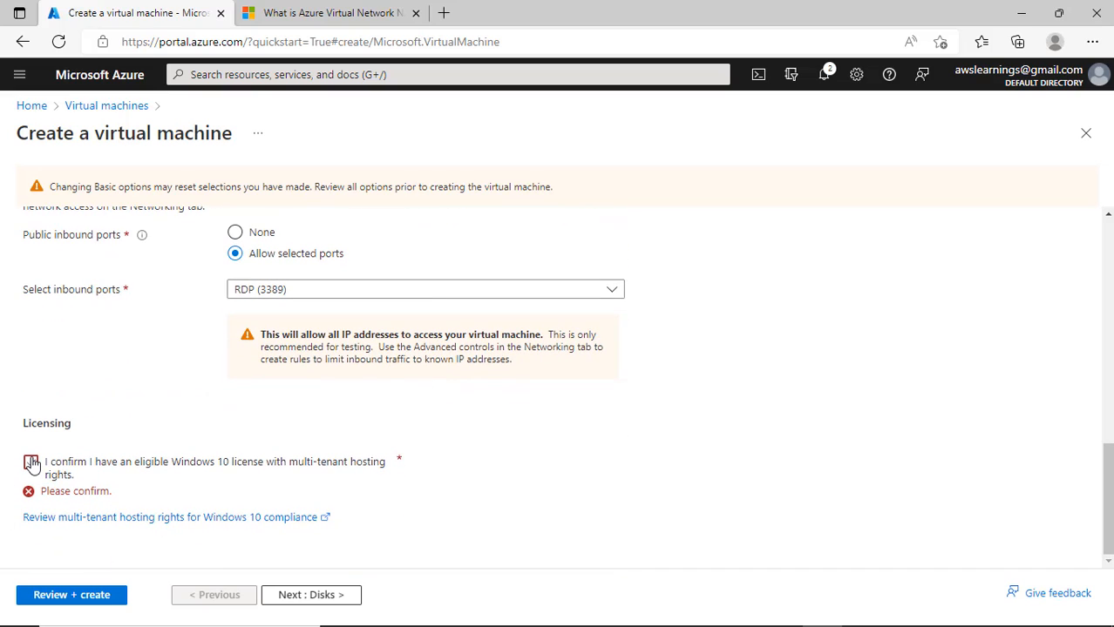
{"action": "left_click", "coordinate": [31, 462]}
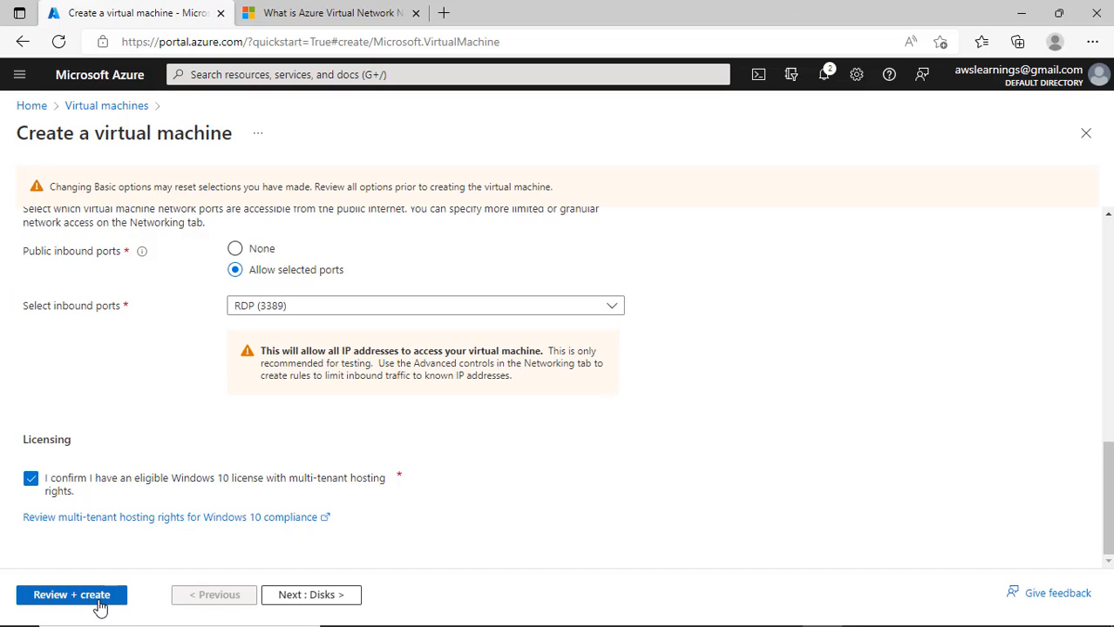
- Re-validate Test2VM, which passes with Standard DS1 v2 at 6.0518 INR/hr, and create it
{"action": "left_click", "coordinate": [70, 596]}
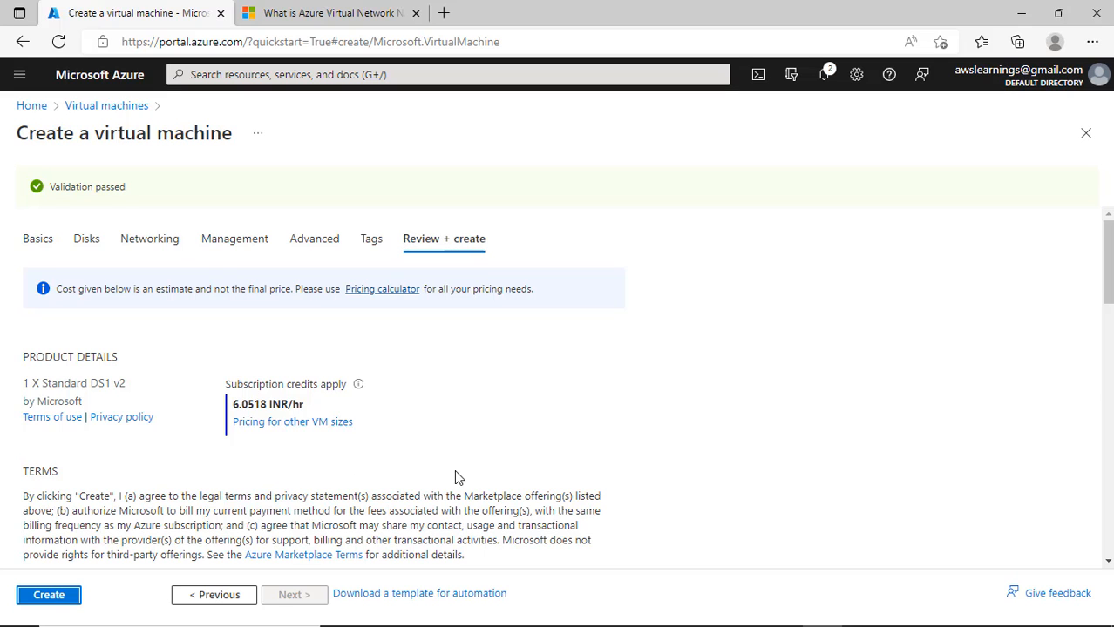
{"action": "scroll", "coordinate": [462, 483], "scroll_direction": "down", "scroll_amount": 3}
{"action": "scroll", "coordinate": [366, 401], "scroll_direction": "up", "scroll_amount": 2}
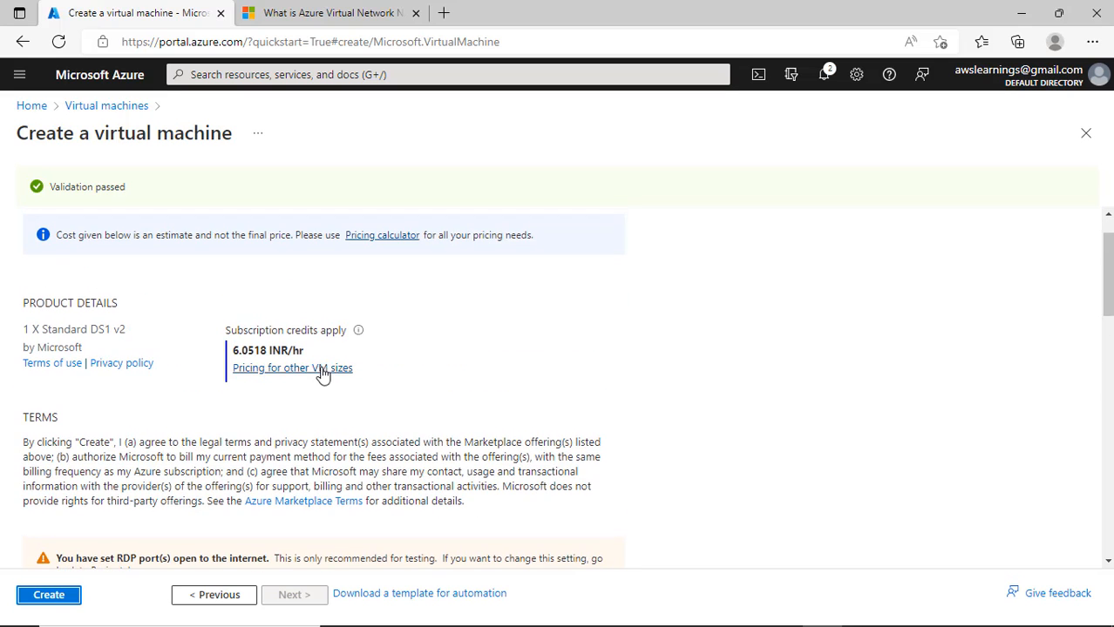
{"action": "scroll", "coordinate": [286, 550], "scroll_direction": "down", "scroll_amount": 9}
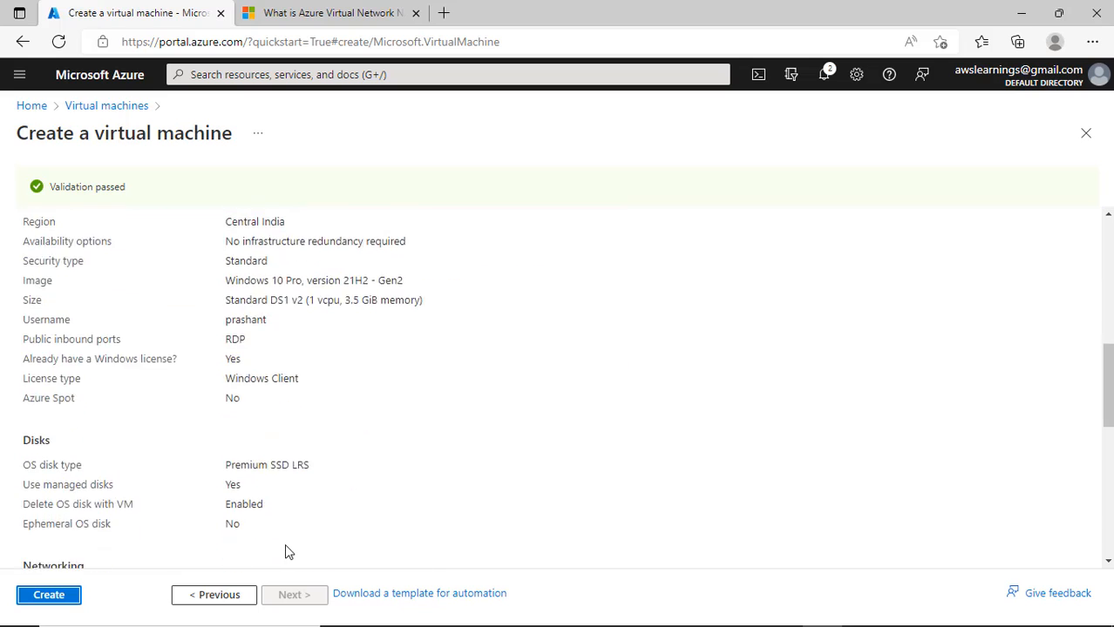
{"action": "left_click", "coordinate": [56, 596]}
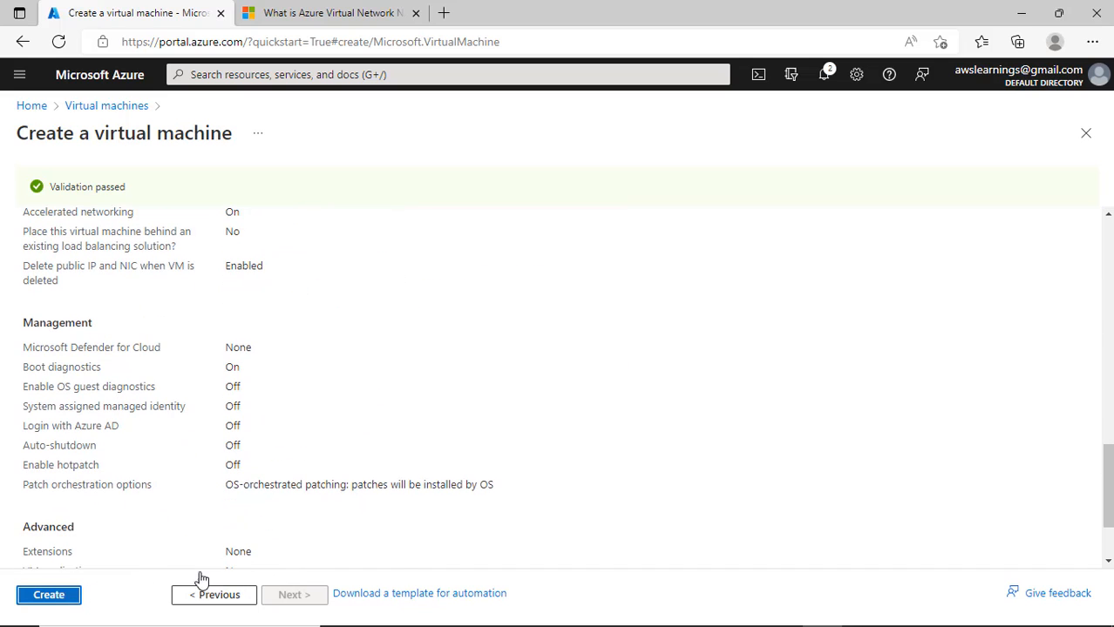
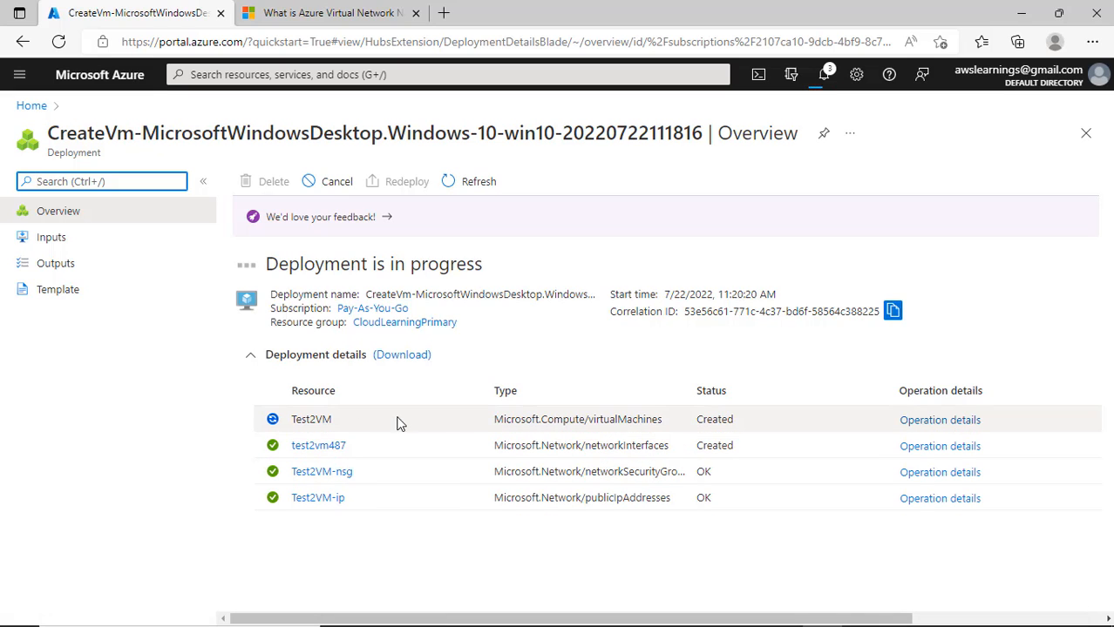
- From Home, open the Virtual machines list and reload it to show Test2VM beside running Test1
{"action": "left_click", "coordinate": [31, 107]}
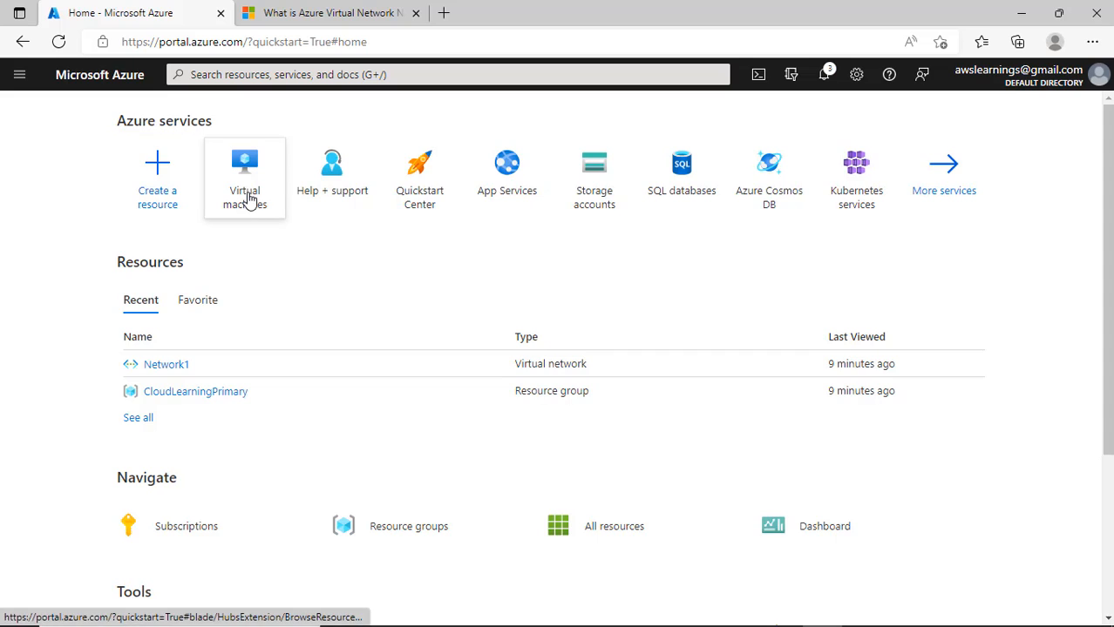
{"action": "left_click", "coordinate": [250, 201]}
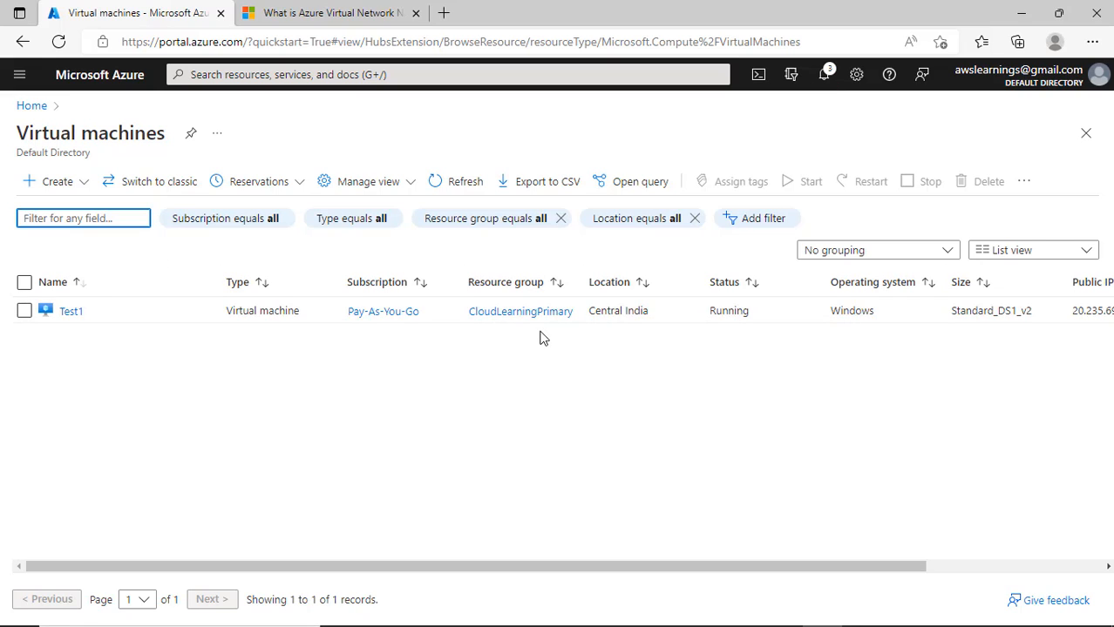
{"action": "left_click", "coordinate": [59, 45]}
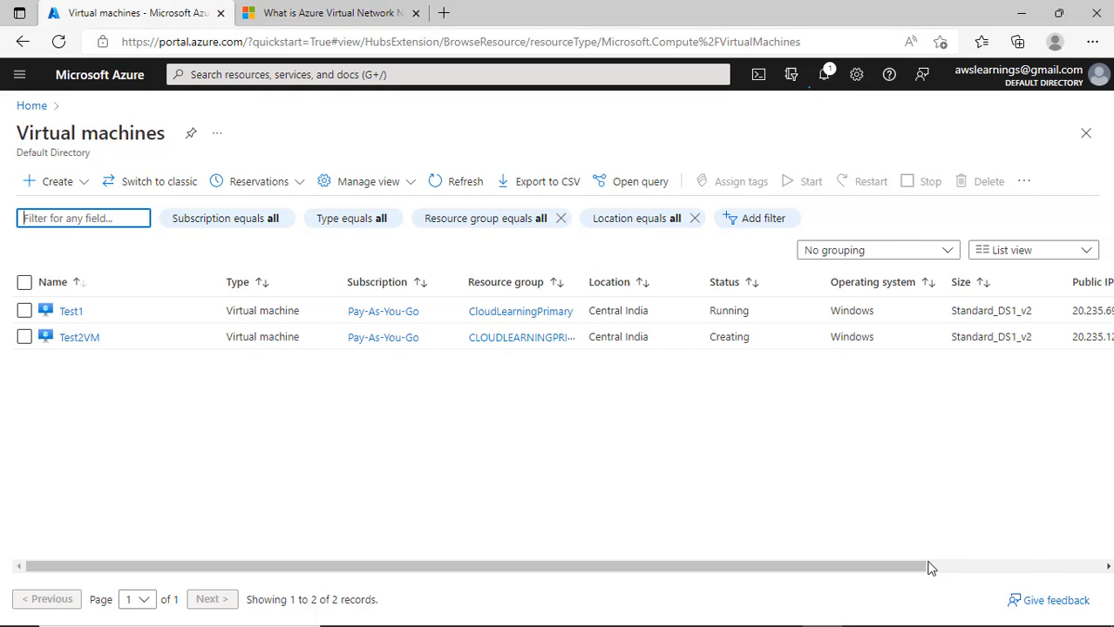
{"action": "left_click_drag", "start_coordinate": [944, 564], "coordinate": [1111, 569]}
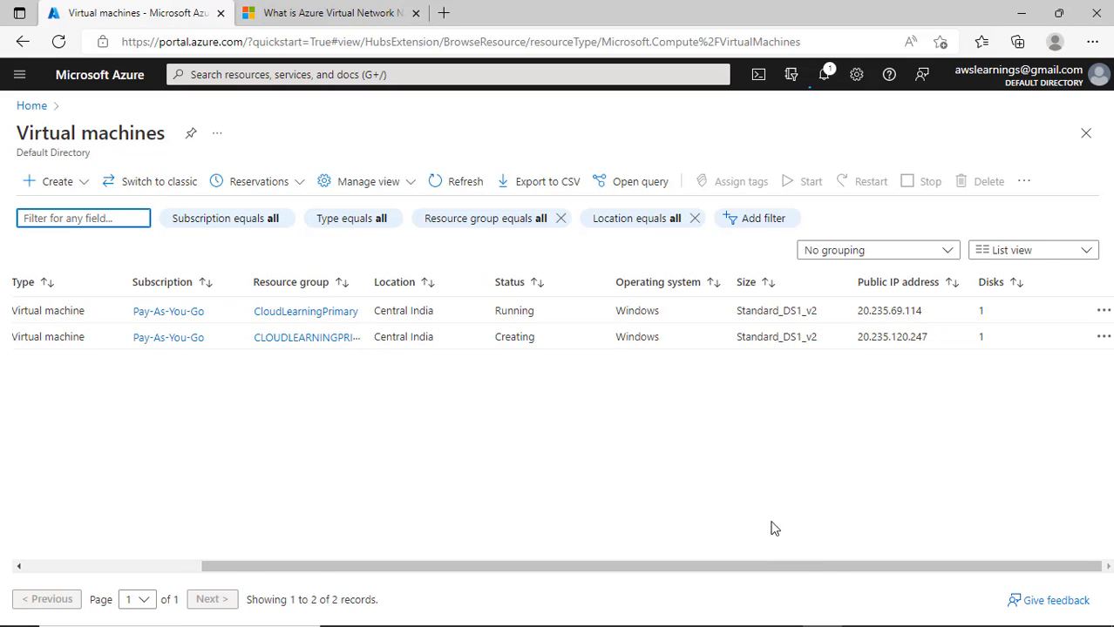
{"action": "left_click_drag", "start_coordinate": [781, 568], "coordinate": [601, 570]}
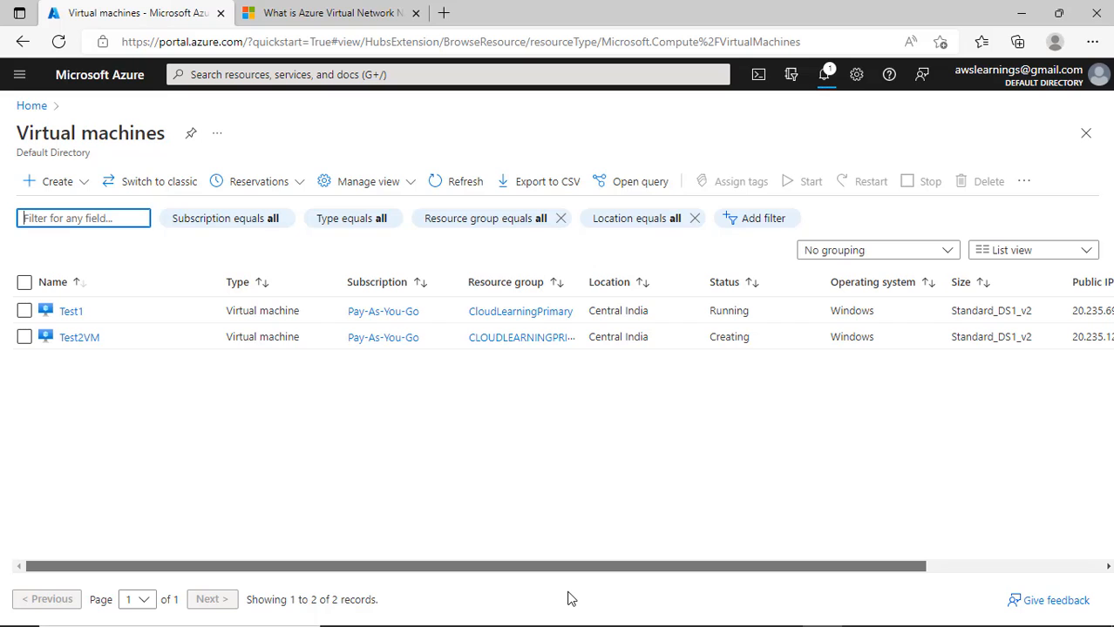
{"action": "left_click_drag", "start_coordinate": [678, 599], "coordinate": [918, 600]}
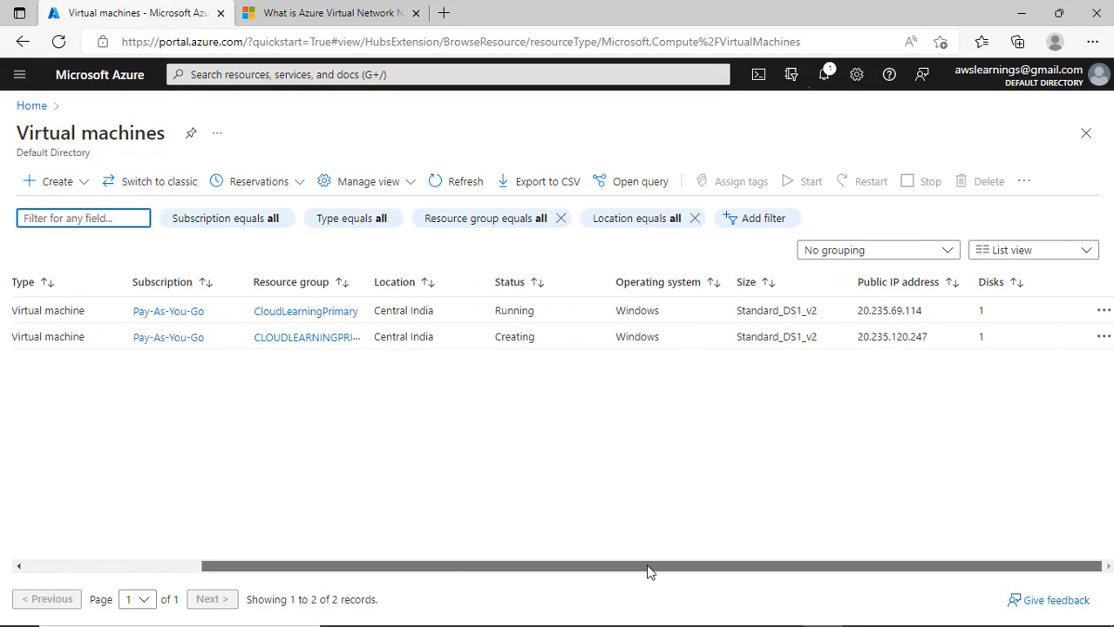
{"action": "left_click_drag", "start_coordinate": [650, 568], "coordinate": [462, 567]}
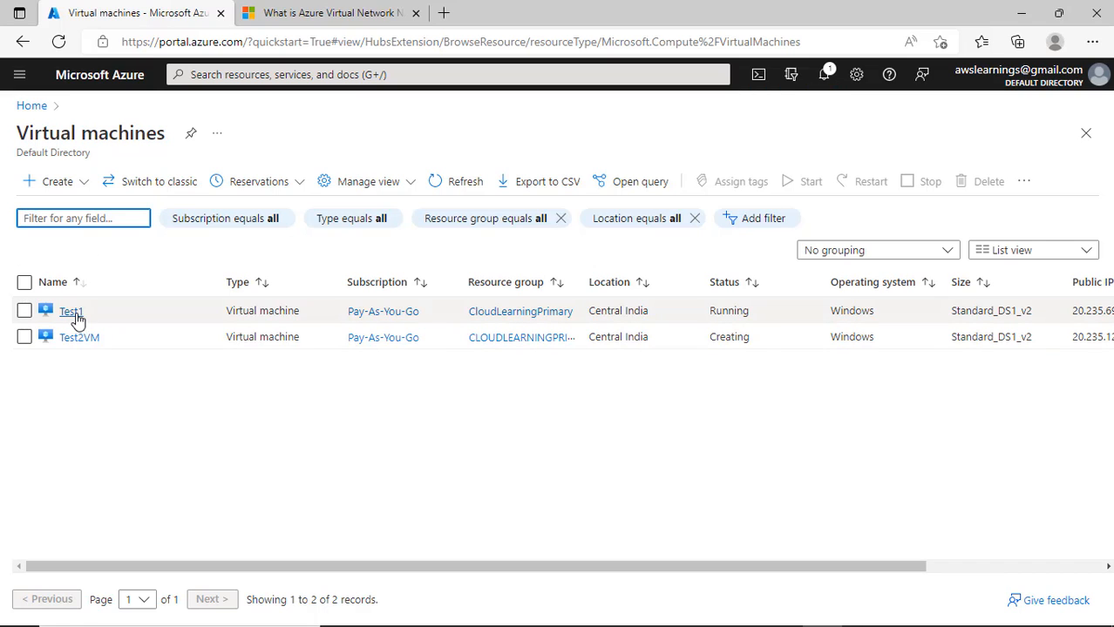
- Copy Test1's public IP 20.235.69.114 from its overview and open the Windows Run box
{"action": "left_click", "coordinate": [177, 323]}
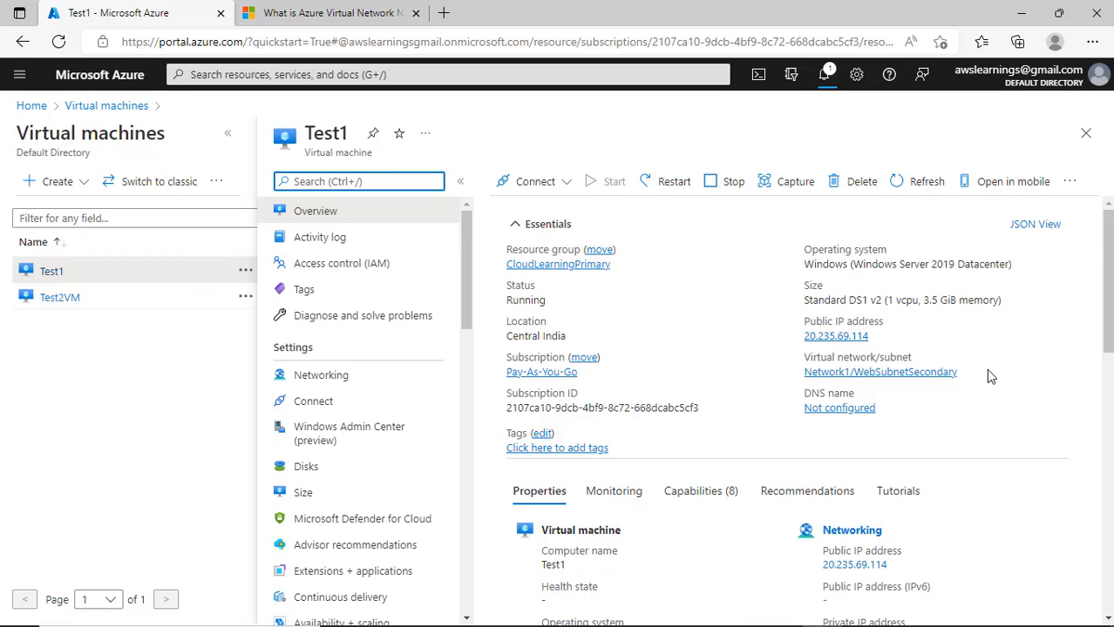
{"action": "scroll", "coordinate": [989, 377], "scroll_direction": "down", "scroll_amount": 4}
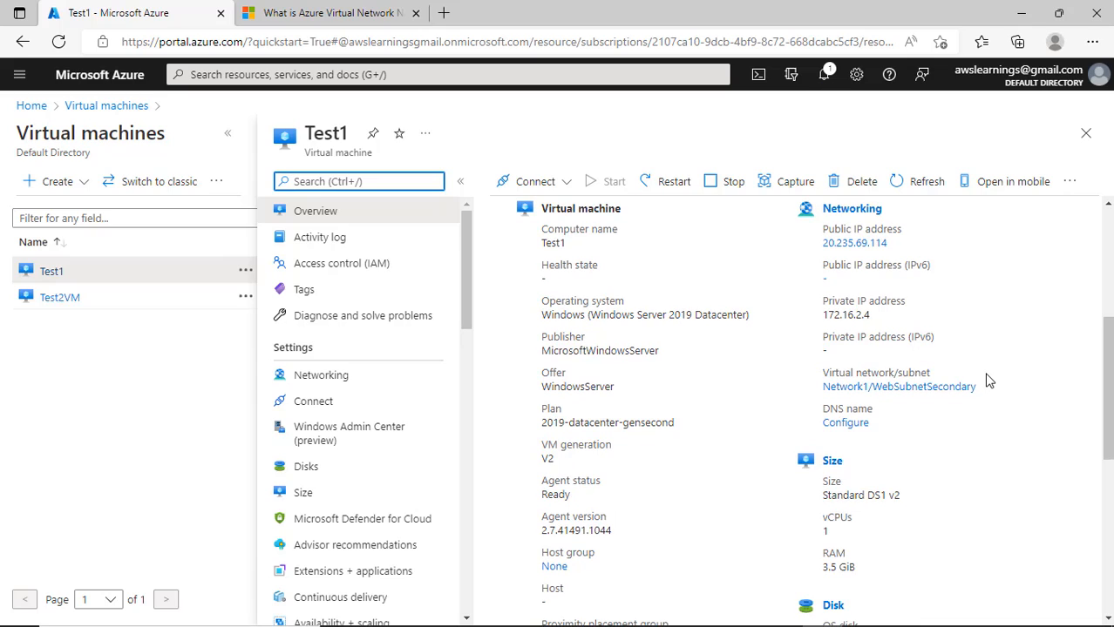
{"action": "left_click_drag", "start_coordinate": [875, 321], "coordinate": [832, 321]}
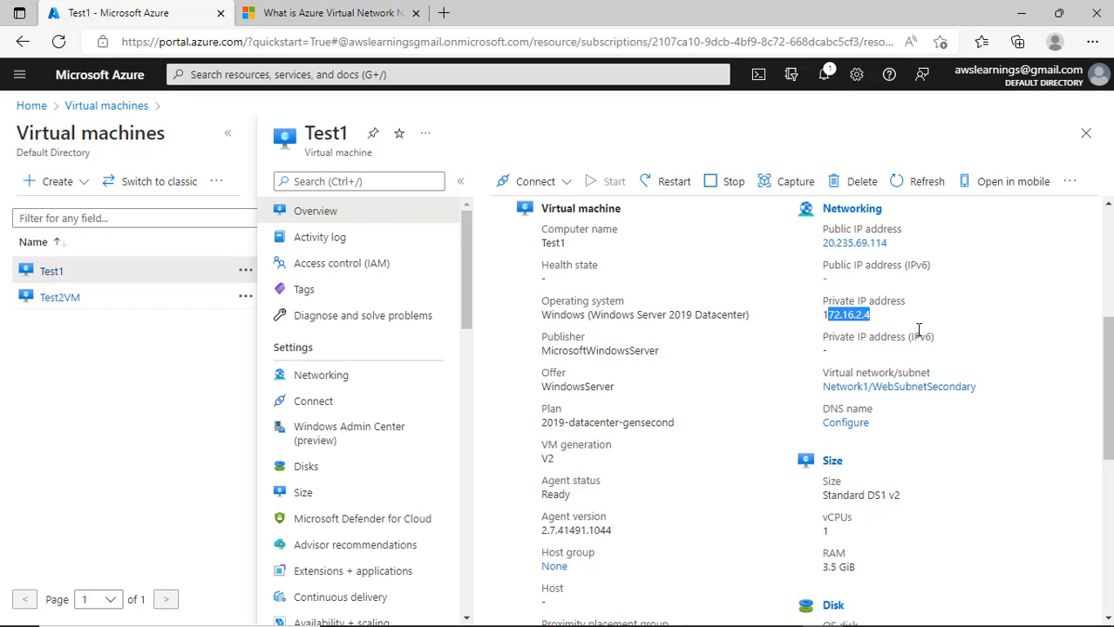
{"action": "scroll", "coordinate": [885, 324], "scroll_direction": "up", "scroll_amount": 2}
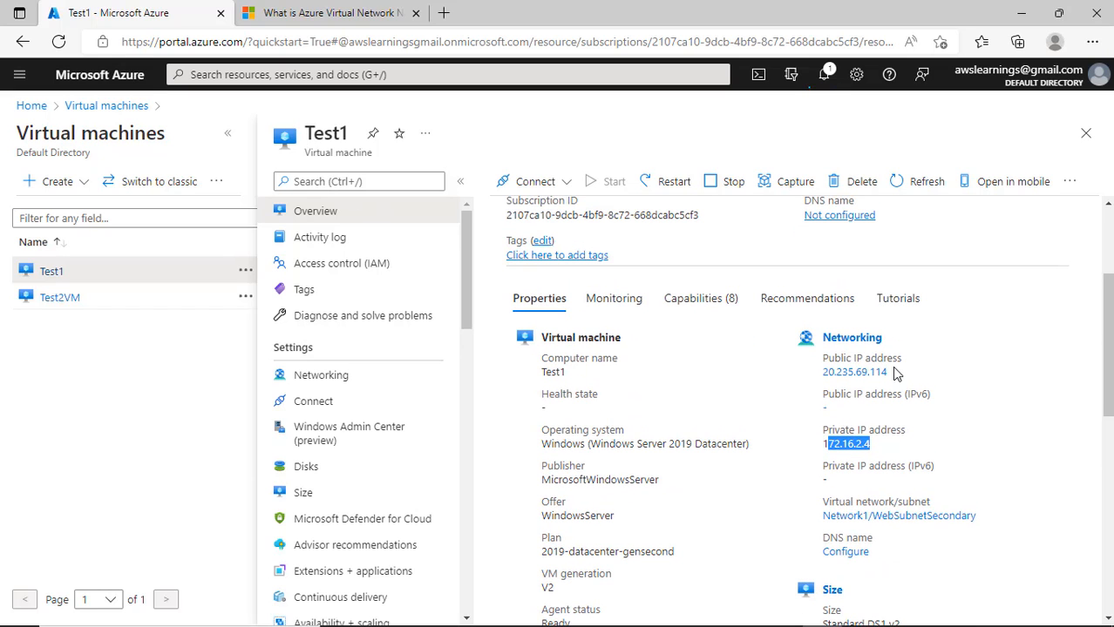
{"action": "left_click_drag", "start_coordinate": [890, 374], "coordinate": [818, 376]}
{"action": "key", "text": "ctrl+c"}
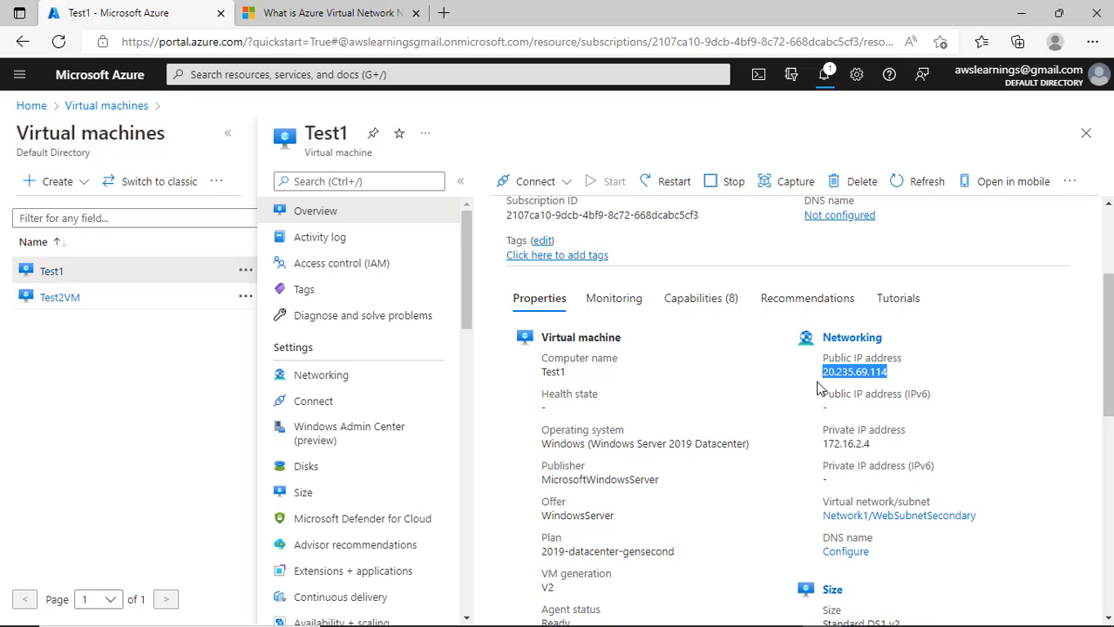
{"action": "left_click", "coordinate": [838, 355]}
{"action": "left_click", "coordinate": [858, 354]}
{"action": "right_click", "coordinate": [9, 612]}
{"action": "left_click", "coordinate": [55, 529]}
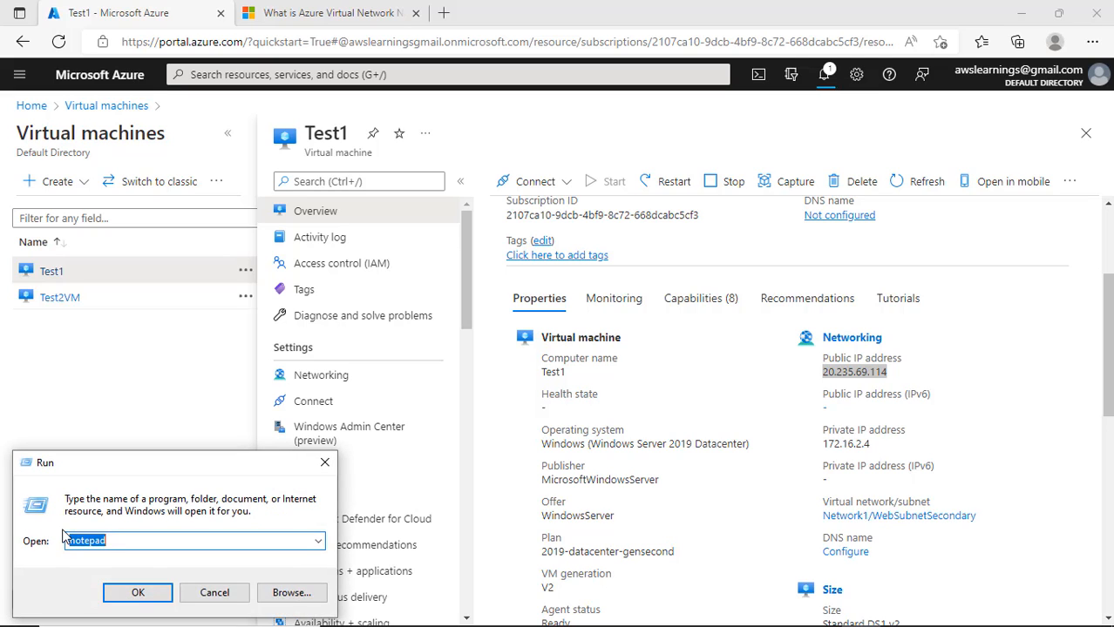
- Launch Remote Desktop Connection and start connecting to the pasted IP 20.235.69.114
{"action": "type", "text": "mstsc"}
{"action": "key", "text": "Return"}
{"action": "mouse_move", "coordinate": [91, 622]}
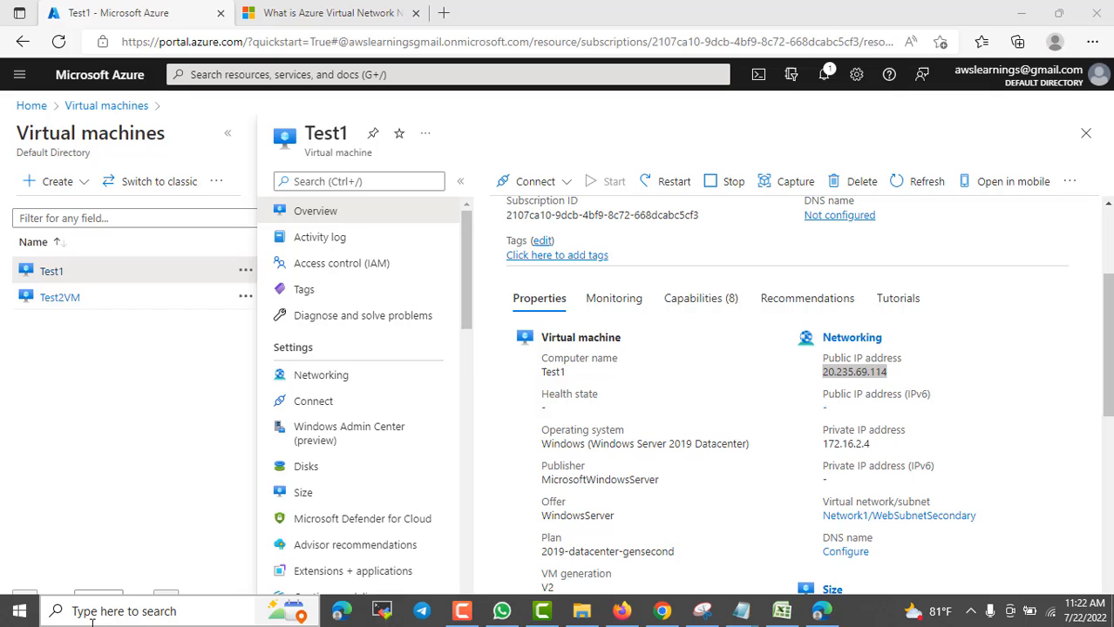
{"action": "left_click", "coordinate": [139, 621]}
{"action": "type", "text": "rdp"}
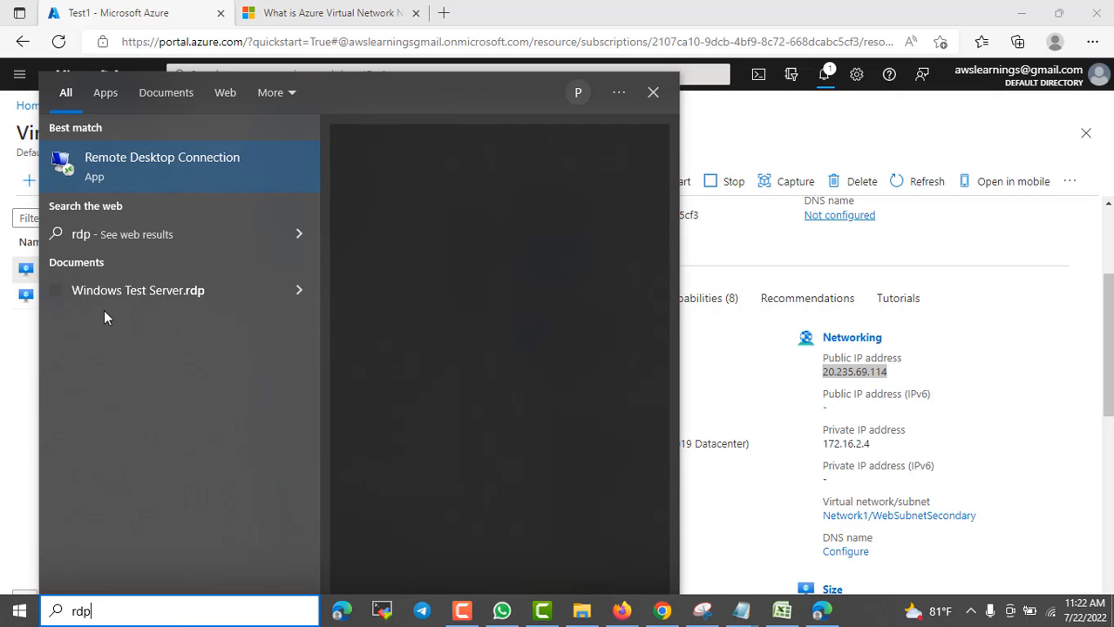
{"action": "left_click", "coordinate": [179, 158]}
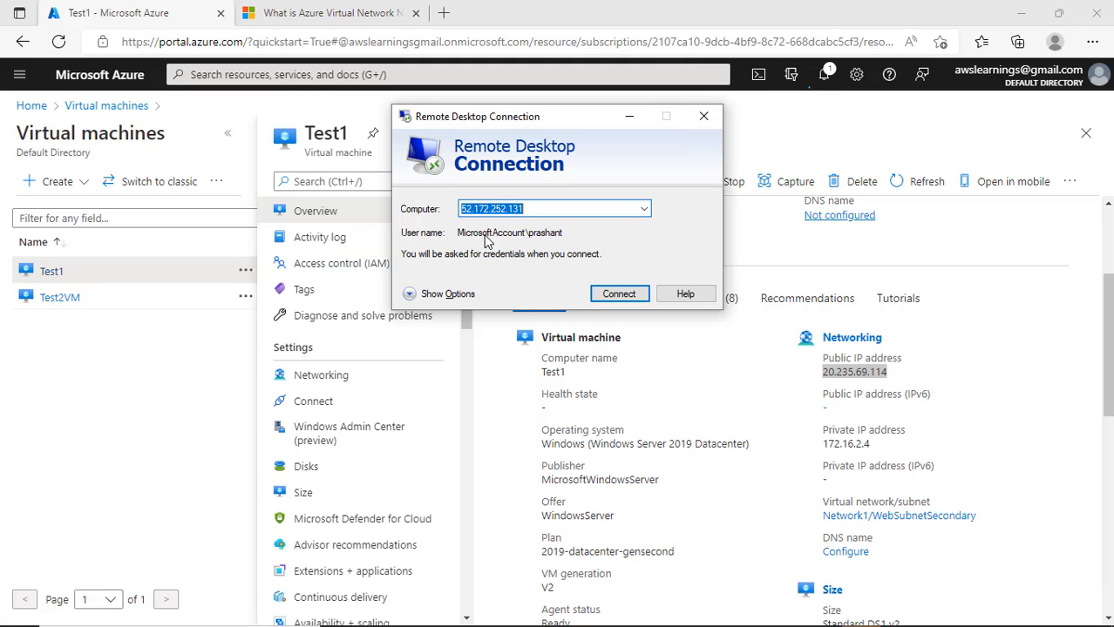
{"action": "key", "text": "ctrl+v"}
{"action": "left_click", "coordinate": [605, 301]}
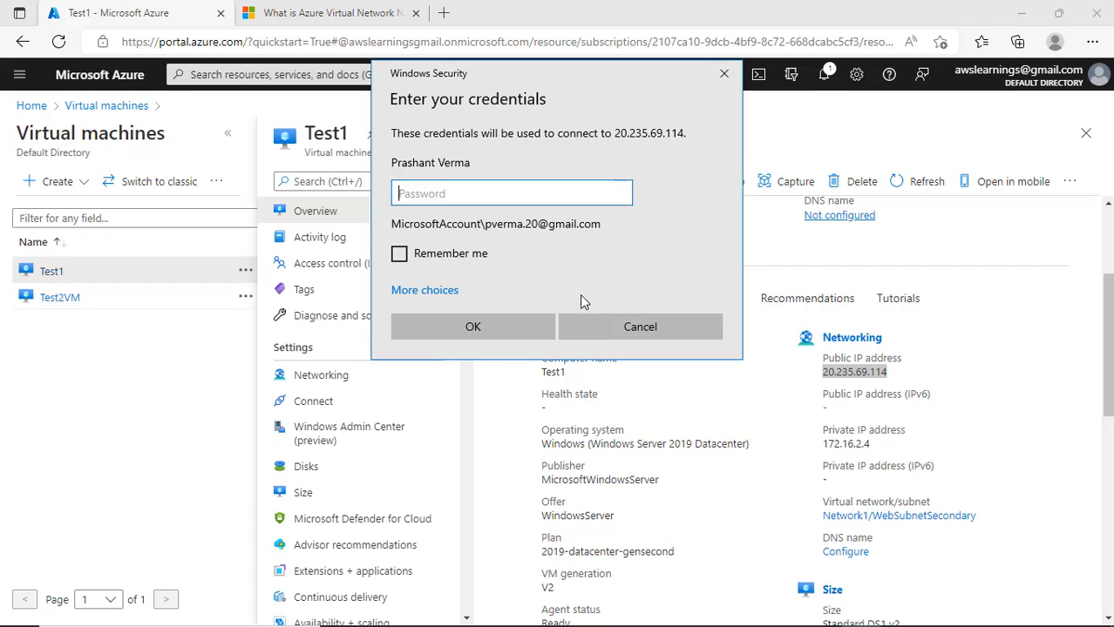
- Sign in with a different account's username and password, remember them, and accept the certificate warning
{"action": "left_click", "coordinate": [434, 290]}
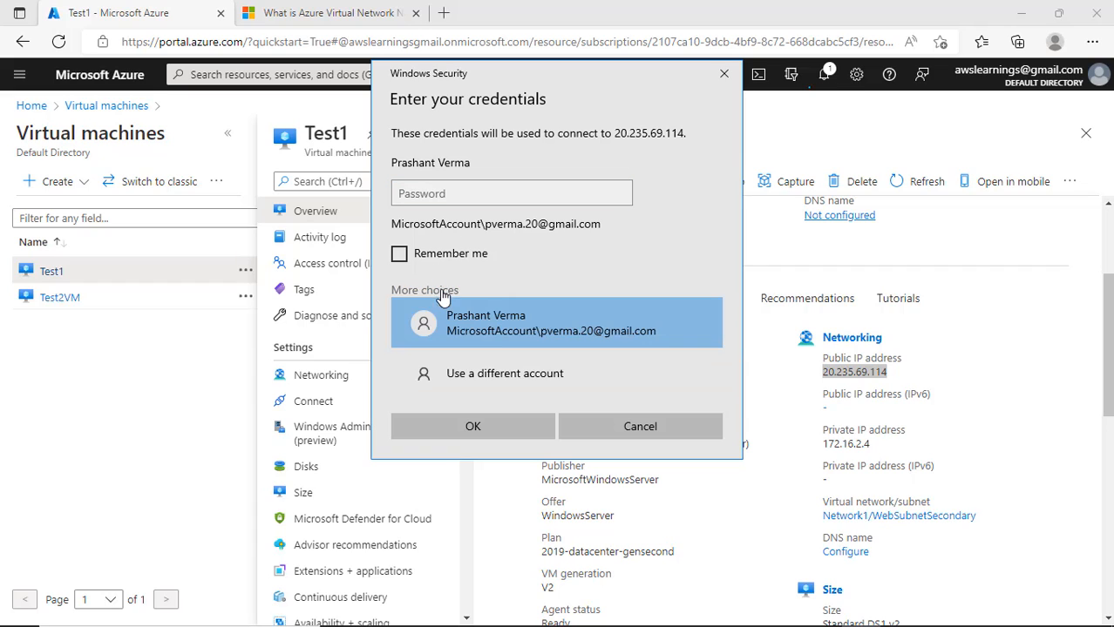
{"action": "left_click", "coordinate": [503, 375]}
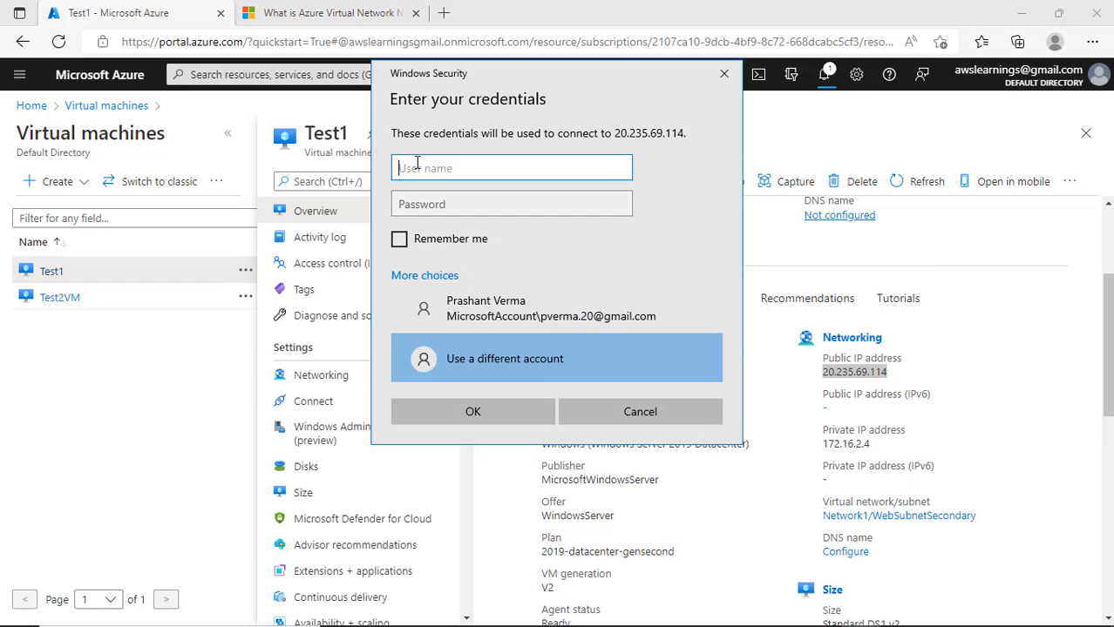
{"action": "type", "text": "prashant"}
{"action": "key", "text": "Tab"}
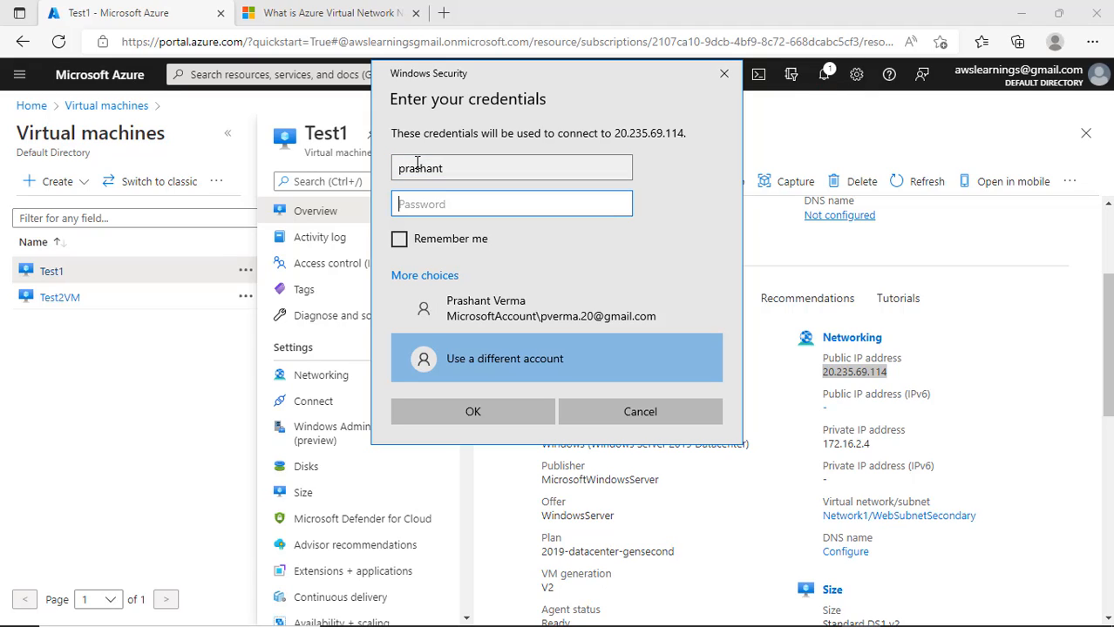
{"action": "type", "text": "•"}
{"action": "key", "text": "BackSpace"}
{"action": "type", "text": "••••••••••••"}
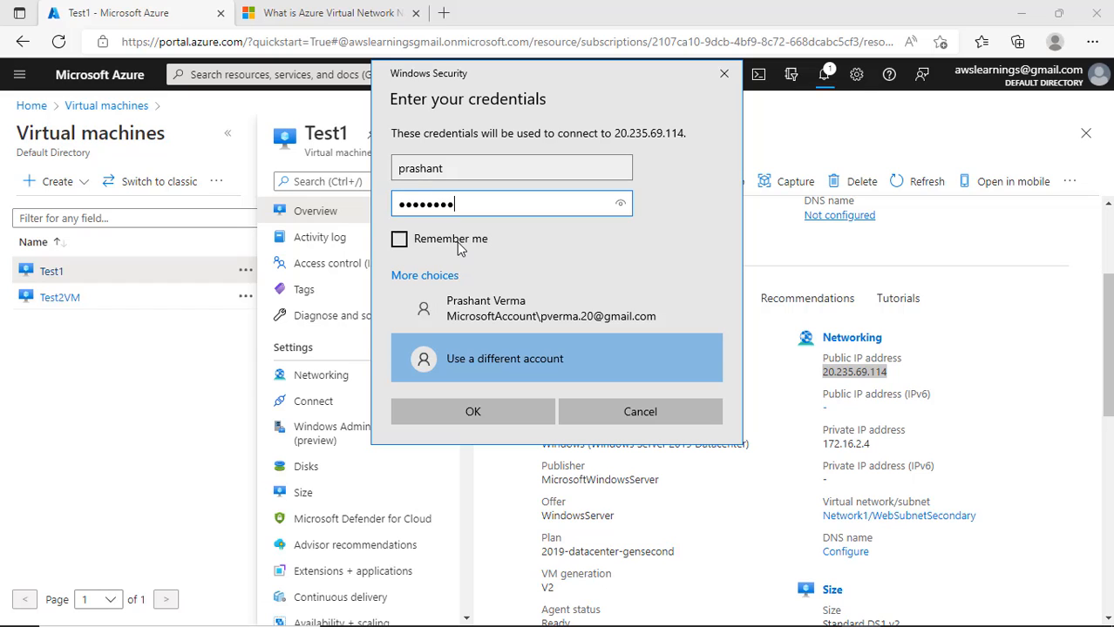
{"action": "left_click", "coordinate": [456, 242]}
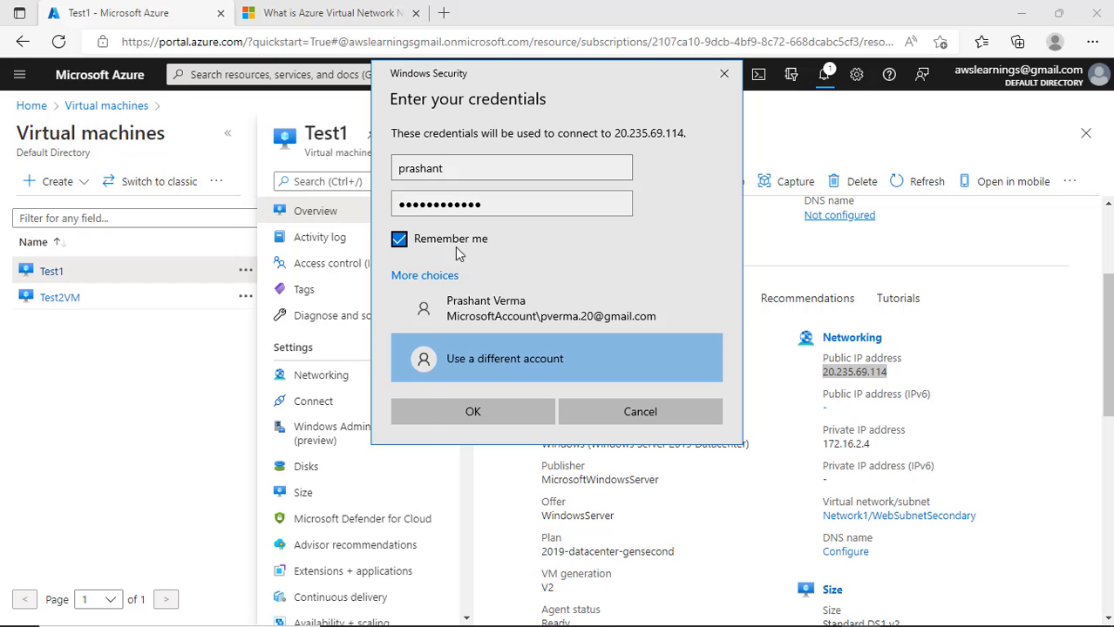
{"action": "left_click", "coordinate": [483, 419]}
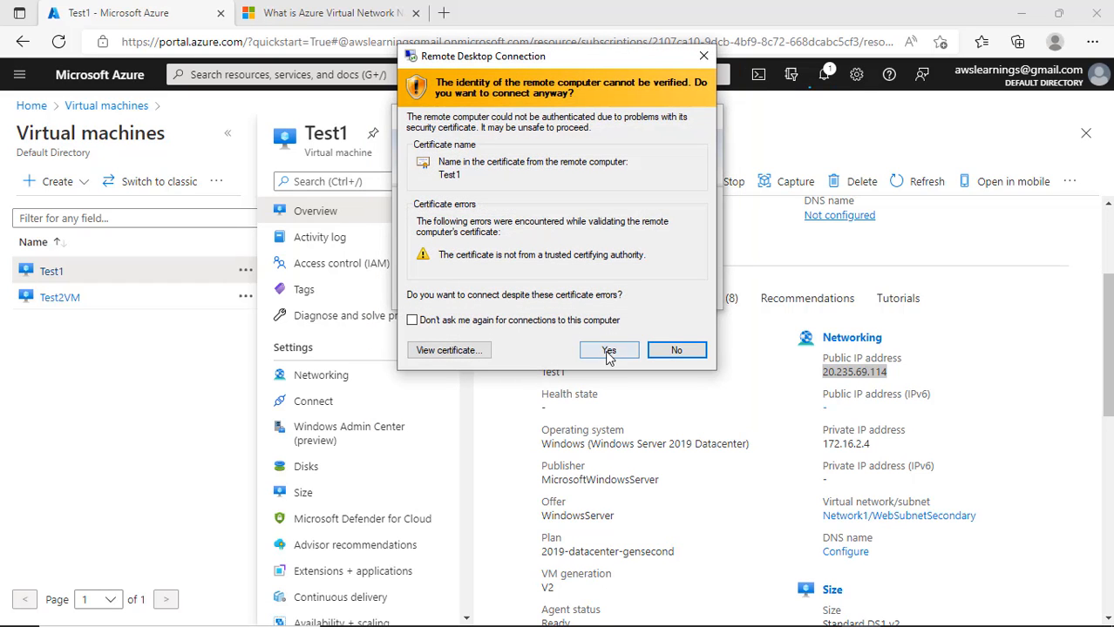
{"action": "left_click", "coordinate": [607, 349]}
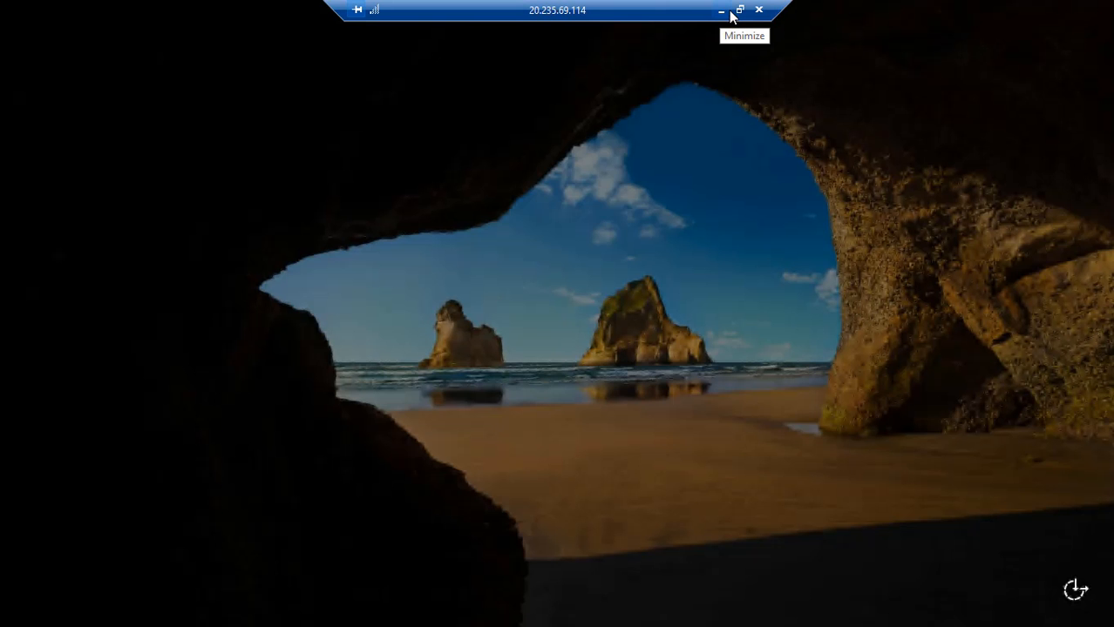
- Check Test2VM's overview in the portal, then minimize Edge and return to the Test1 session
{"action": "left_click", "coordinate": [731, 14]}
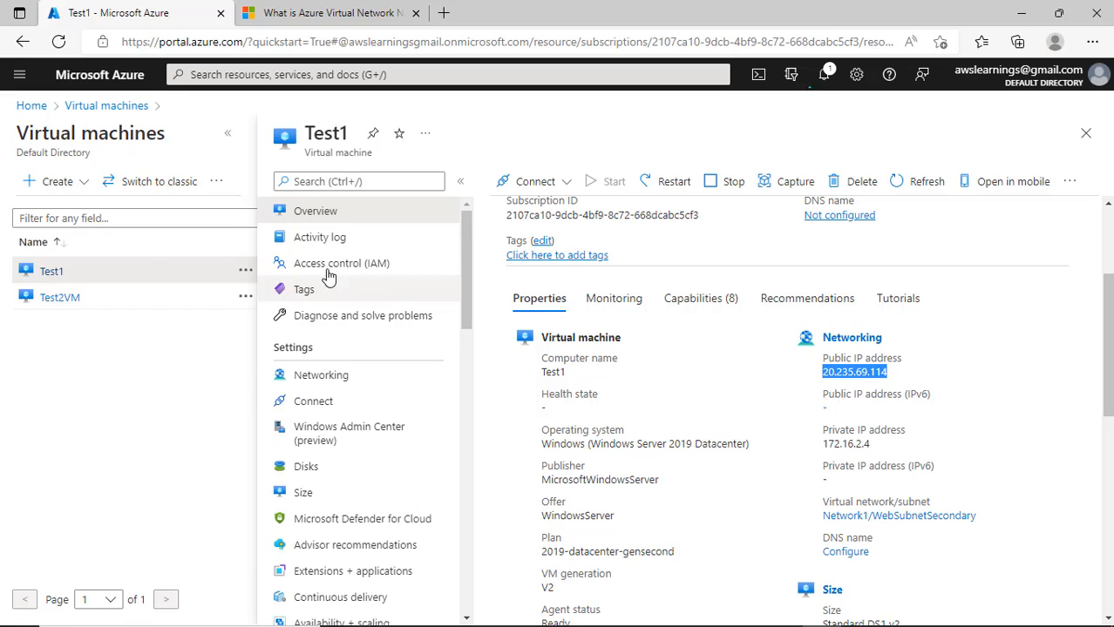
{"action": "left_click", "coordinate": [100, 105]}
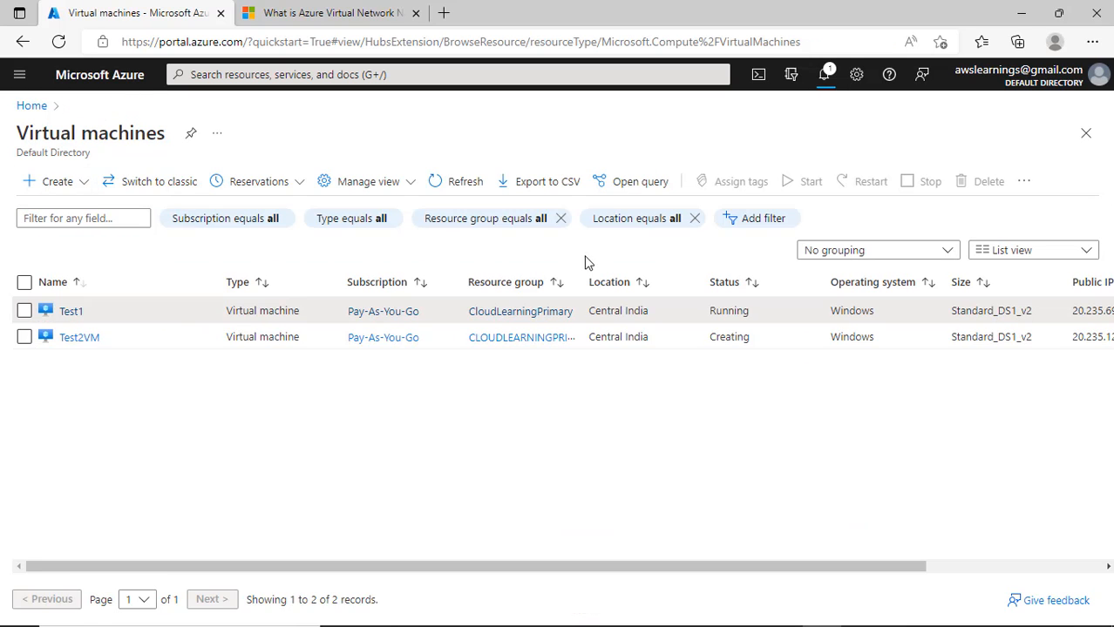
{"action": "left_click", "coordinate": [75, 340]}
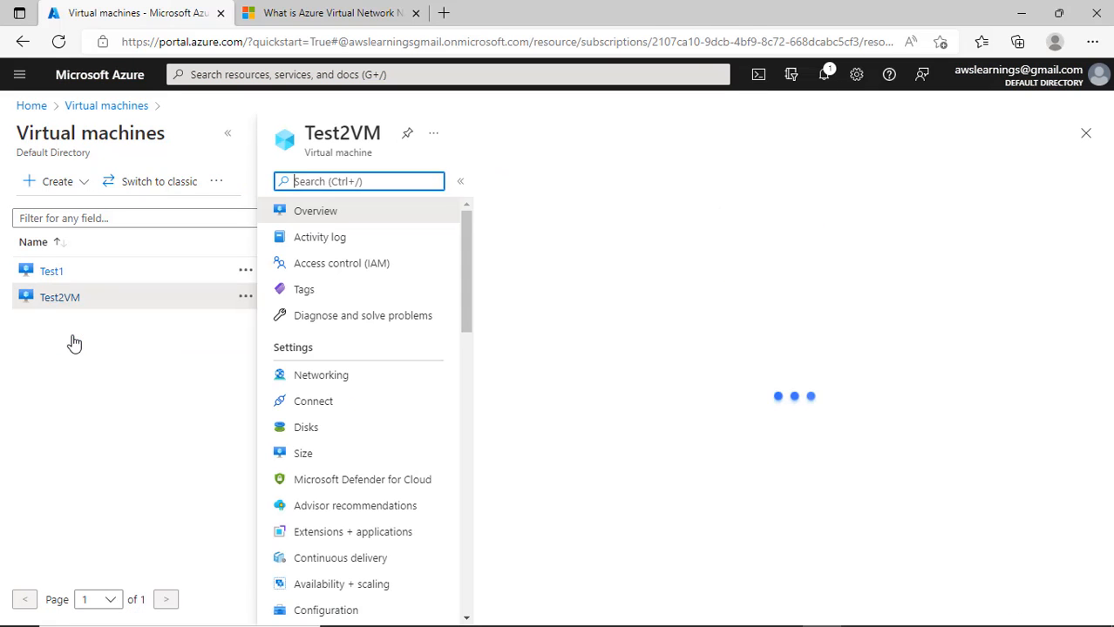
{"action": "scroll", "coordinate": [883, 470], "scroll_direction": "down", "scroll_amount": 10}
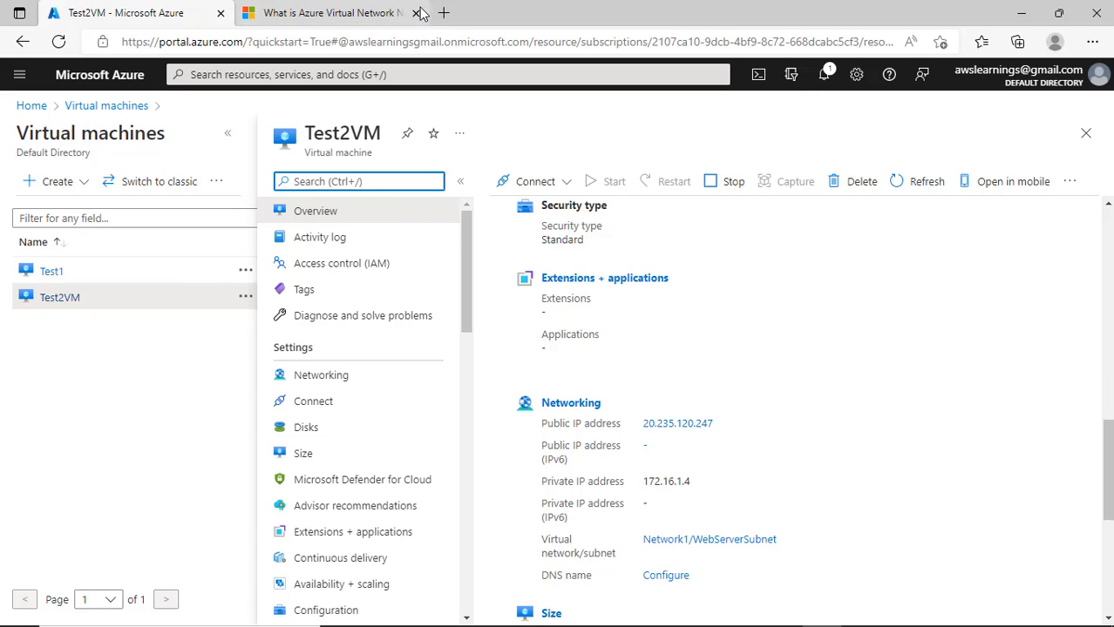
{"action": "left_click", "coordinate": [1023, 16]}
{"action": "left_click", "coordinate": [861, 611]}
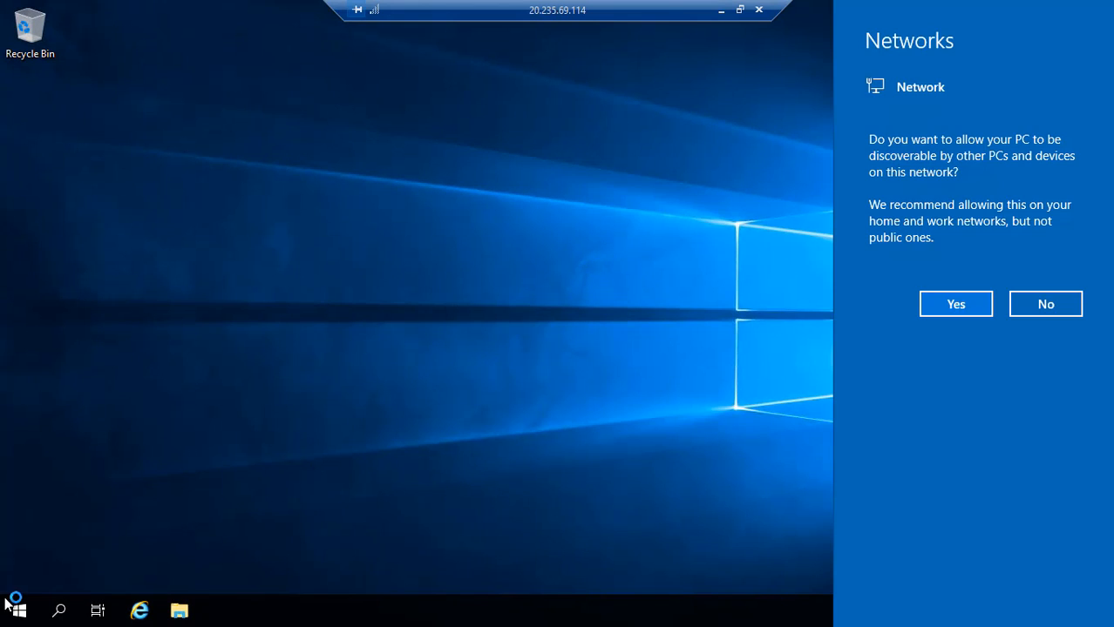
- Allow network discoverability, then close the Windows Admin Center prompt and Server Manager
{"action": "left_click", "coordinate": [960, 307]}
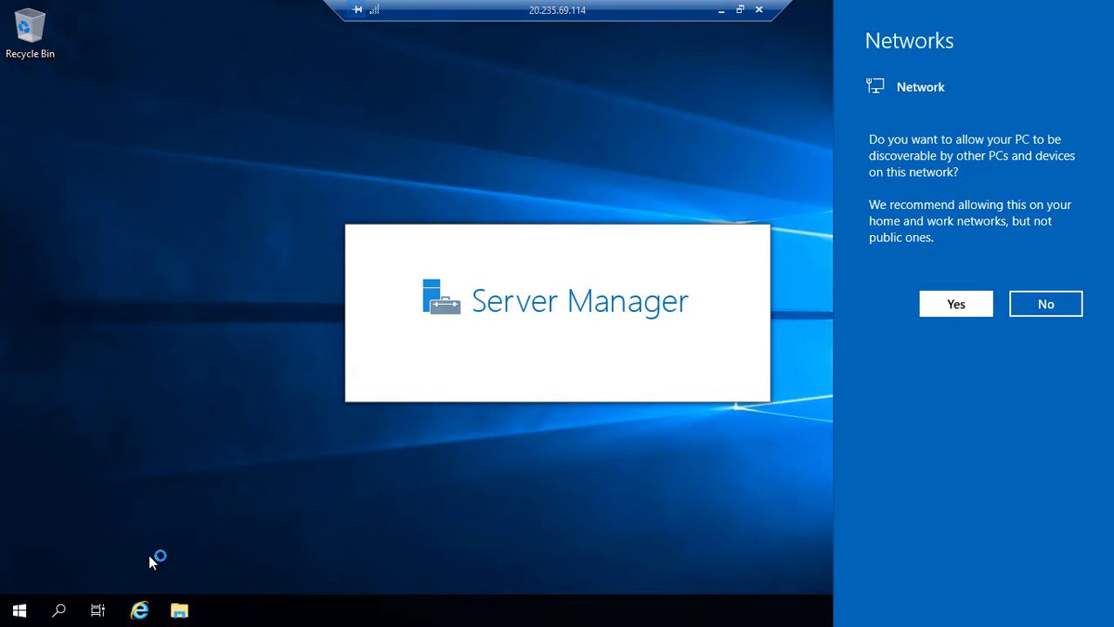
{"action": "right_click", "coordinate": [24, 615]}
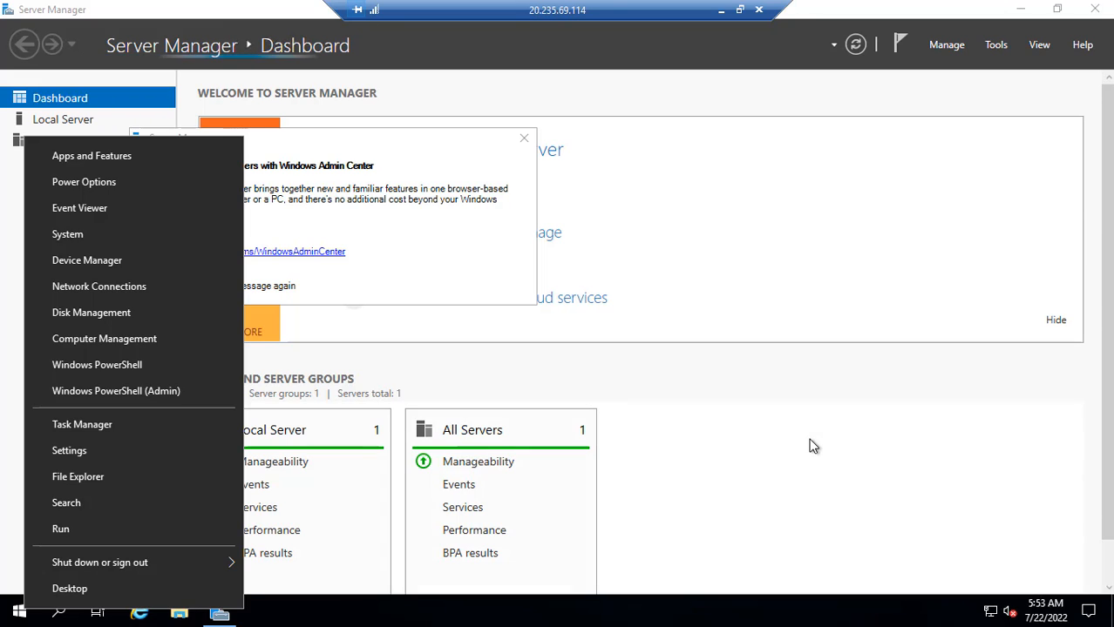
{"action": "left_click", "coordinate": [809, 442]}
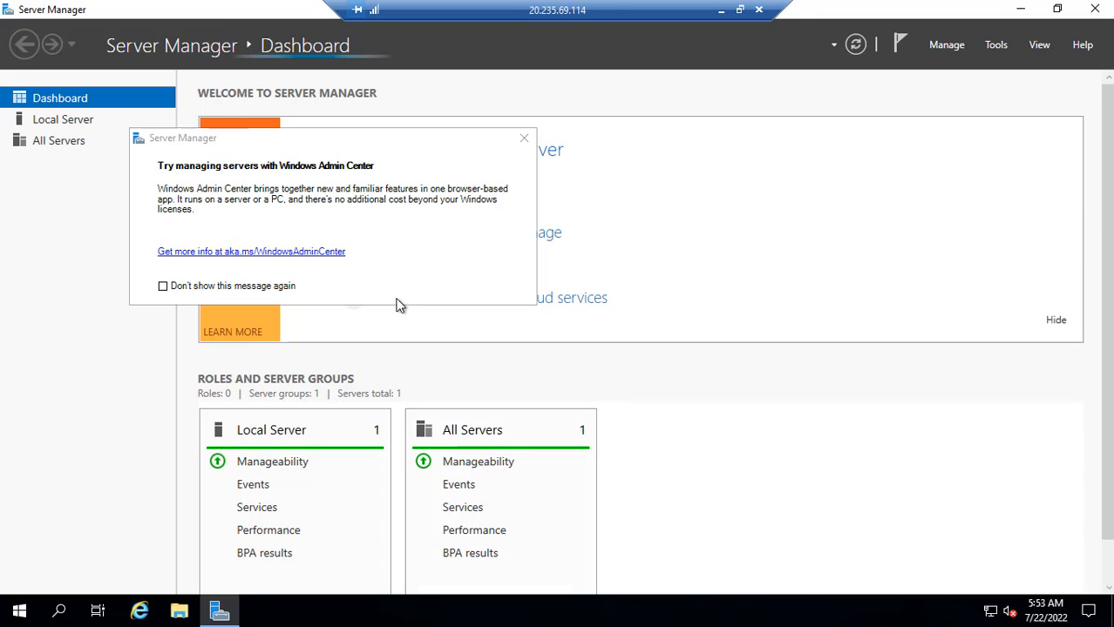
{"action": "left_click", "coordinate": [524, 137]}
{"action": "left_click", "coordinate": [1096, 10]}
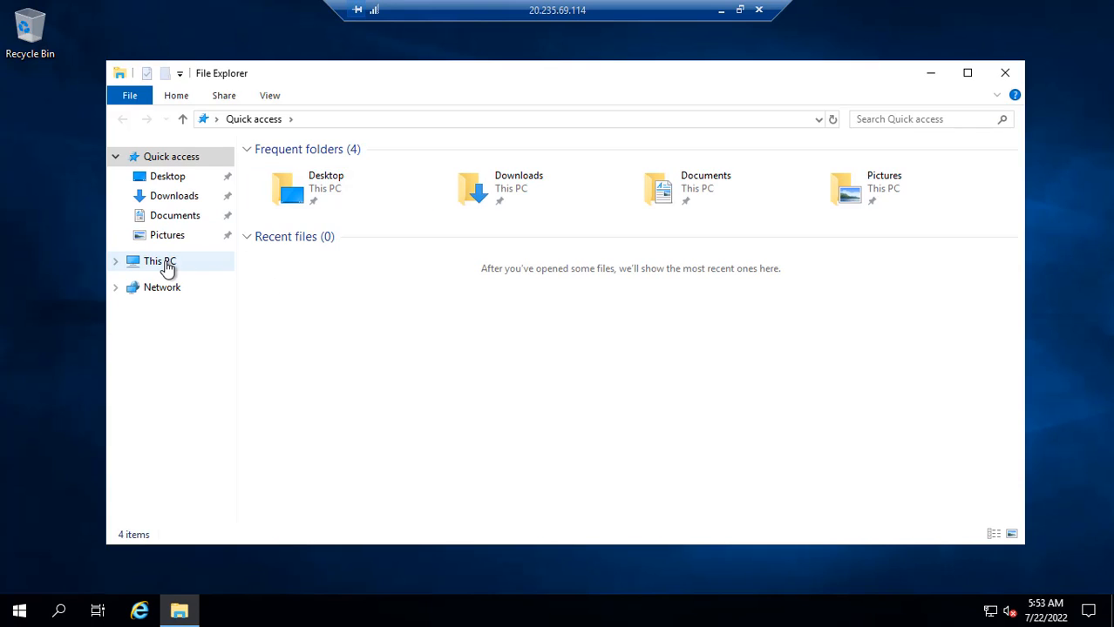
- View This PC's system properties to confirm Test1 runs Windows Server 2019 Datacenter
{"action": "left_click", "coordinate": [165, 262]}
{"action": "right_click", "coordinate": [166, 262]}
{"action": "left_click", "coordinate": [249, 475]}
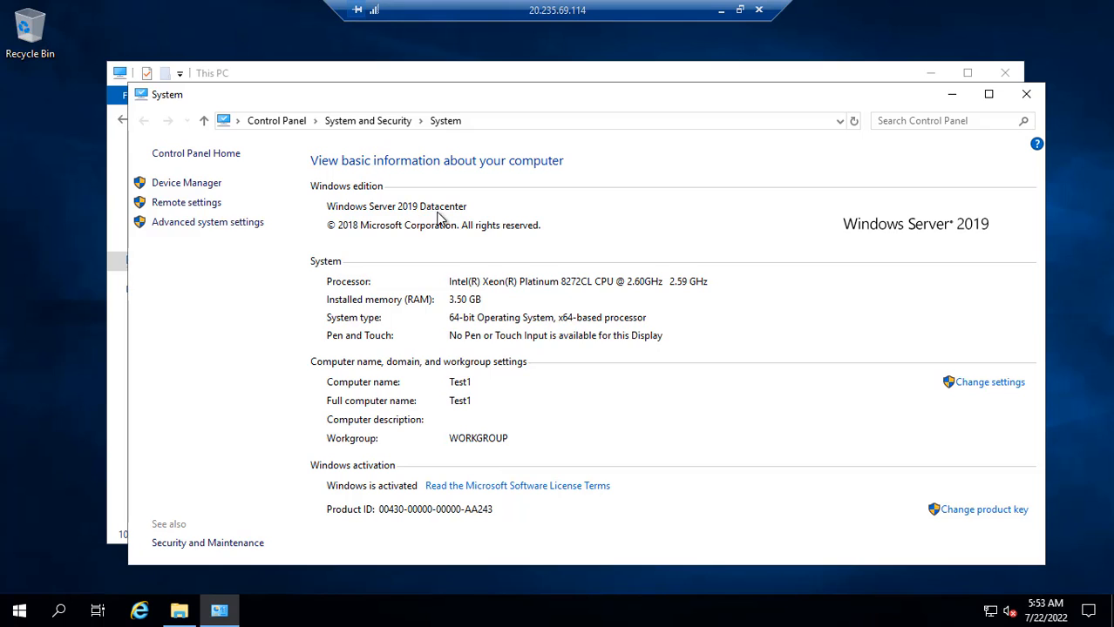
{"action": "left_click", "coordinate": [1025, 94]}
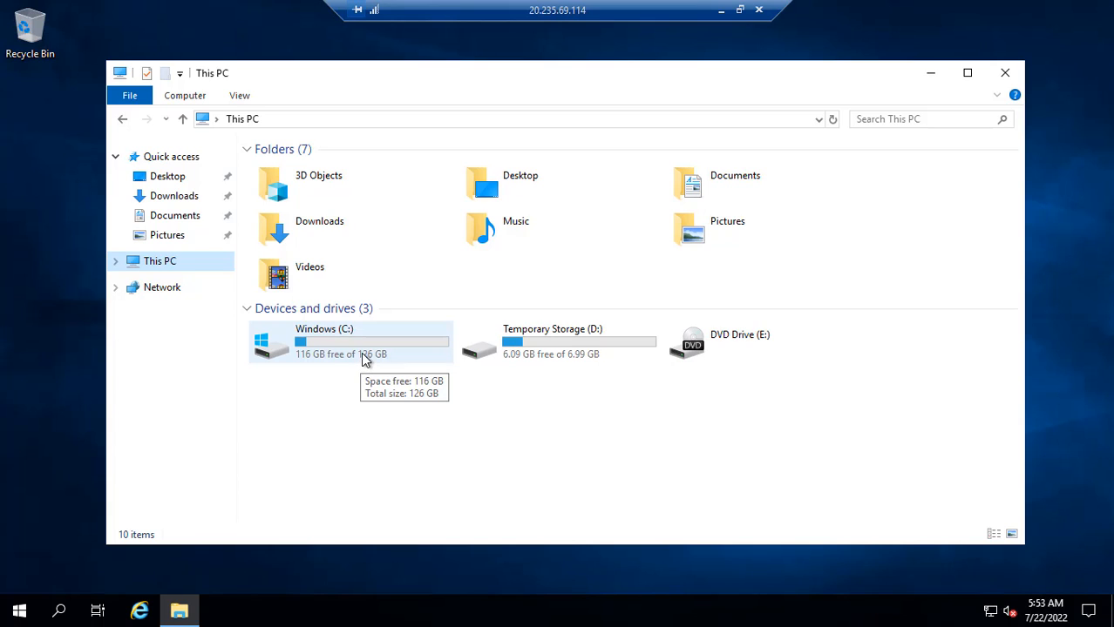
- Inside Test1, start the Remote Desktop client with mstsc and paste 20.235.69.114 as the computer
{"action": "left_click", "coordinate": [18, 614]}
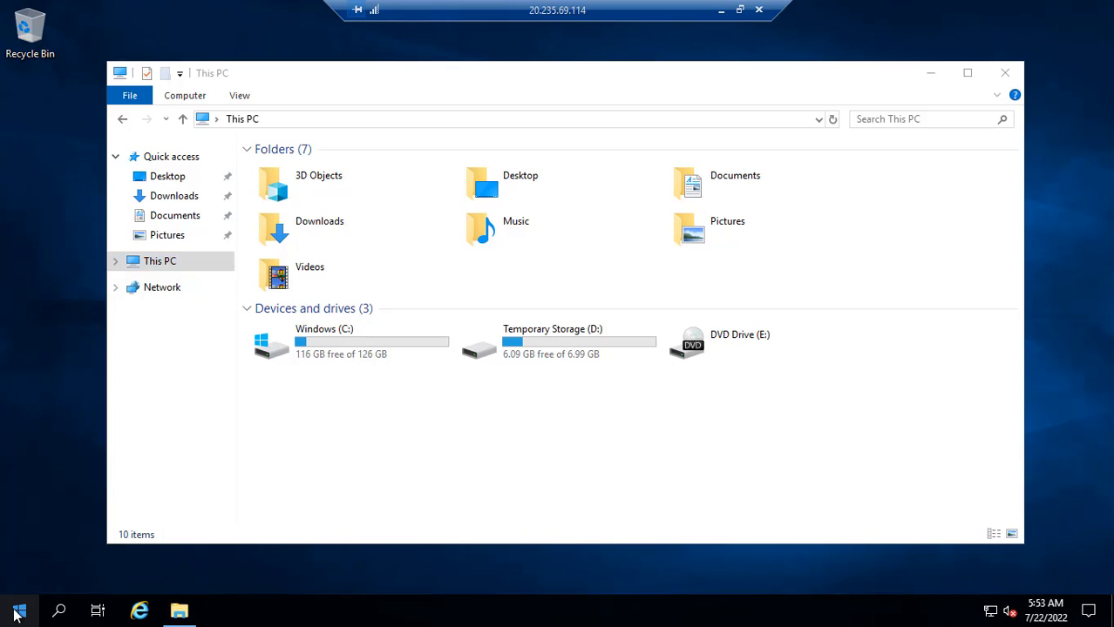
{"action": "right_click", "coordinate": [18, 614]}
{"action": "left_click", "coordinate": [171, 526]}
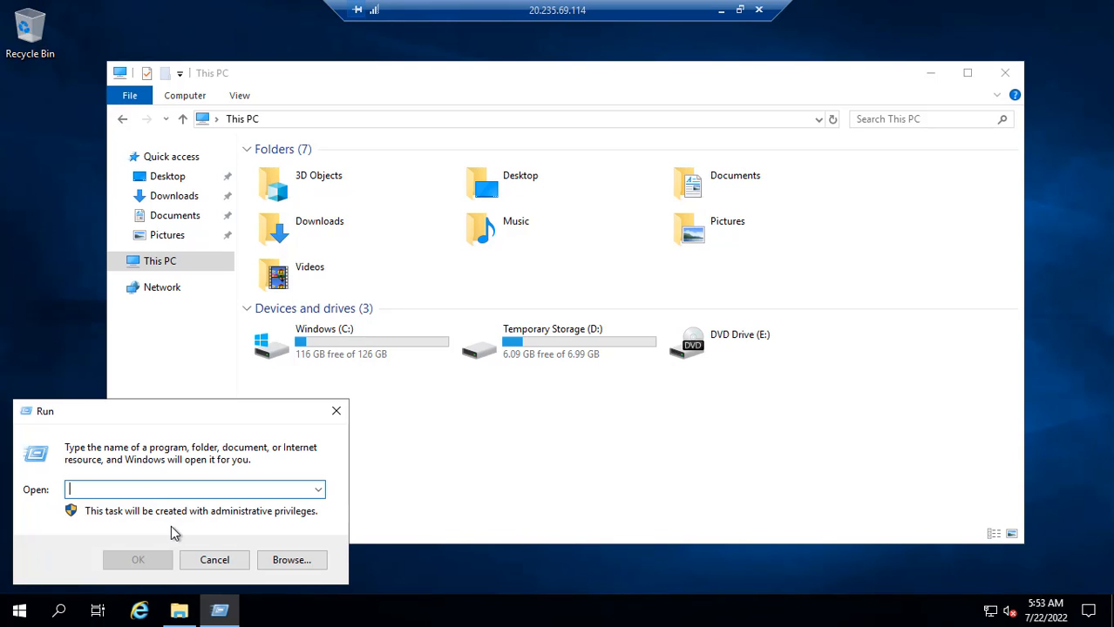
{"action": "type", "text": "rdp"}
{"action": "key", "text": "Return"}
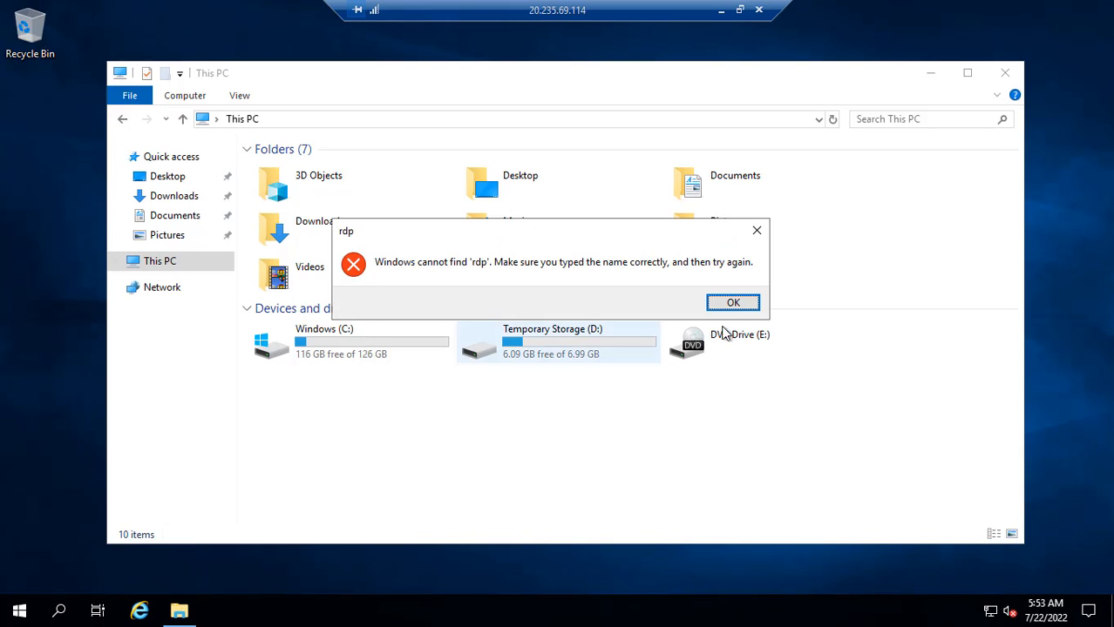
{"action": "key", "text": "Return"}
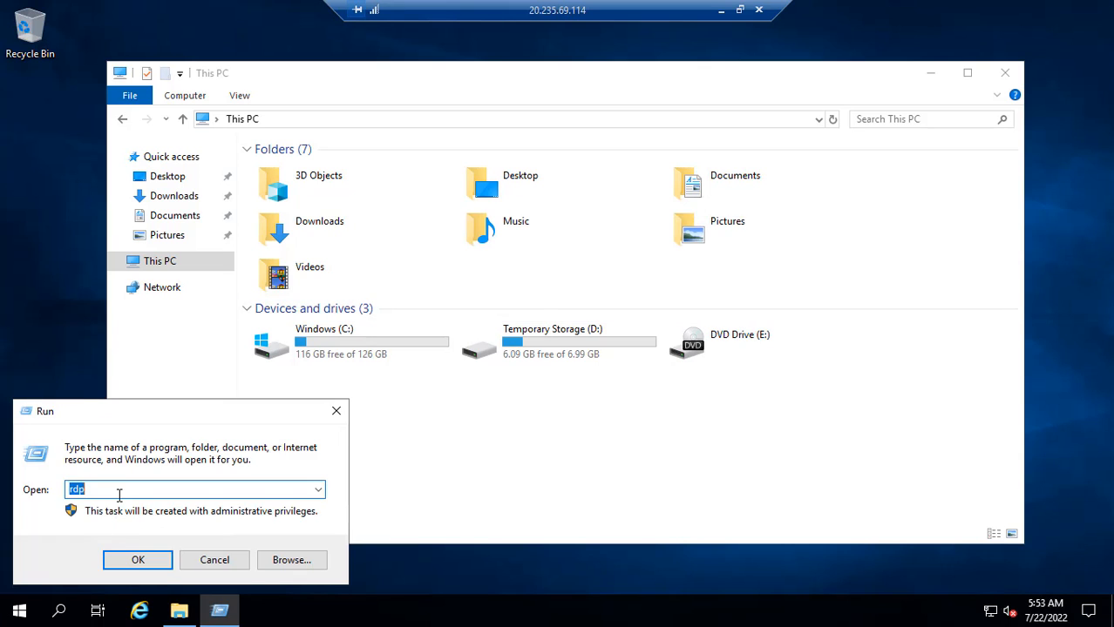
{"action": "type", "text": "mstsc"}
{"action": "key", "text": "Return"}
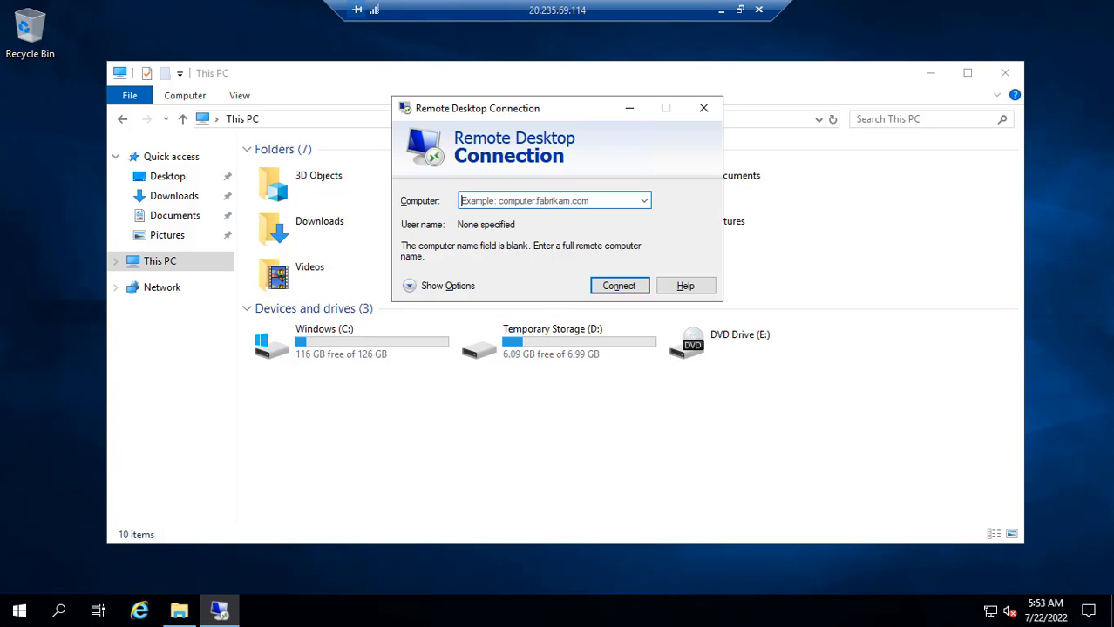
{"action": "key", "text": "ctrl+v"}
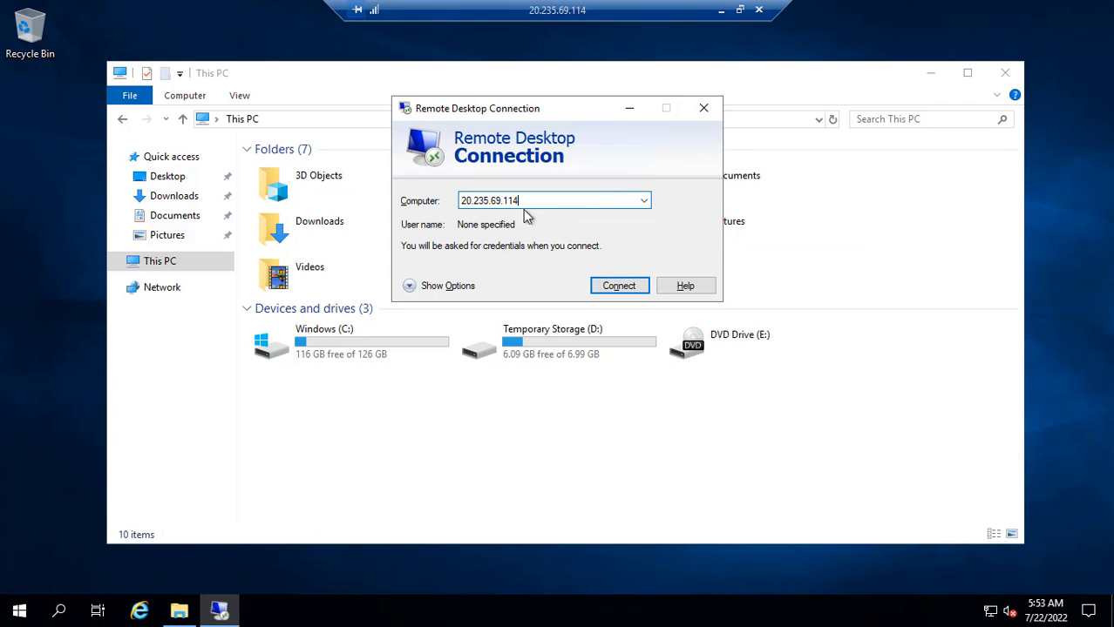
- In the portal, select Test2VM's public IP 20.235.120.247 on its overview
{"action": "left_click", "coordinate": [723, 10]}
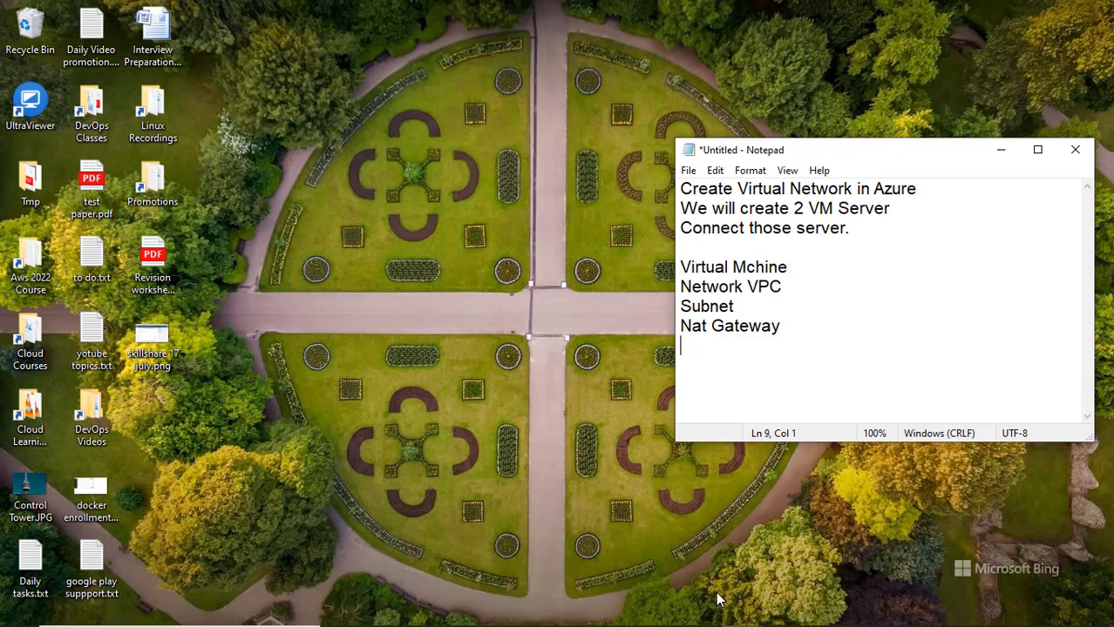
{"action": "left_click", "coordinate": [821, 613]}
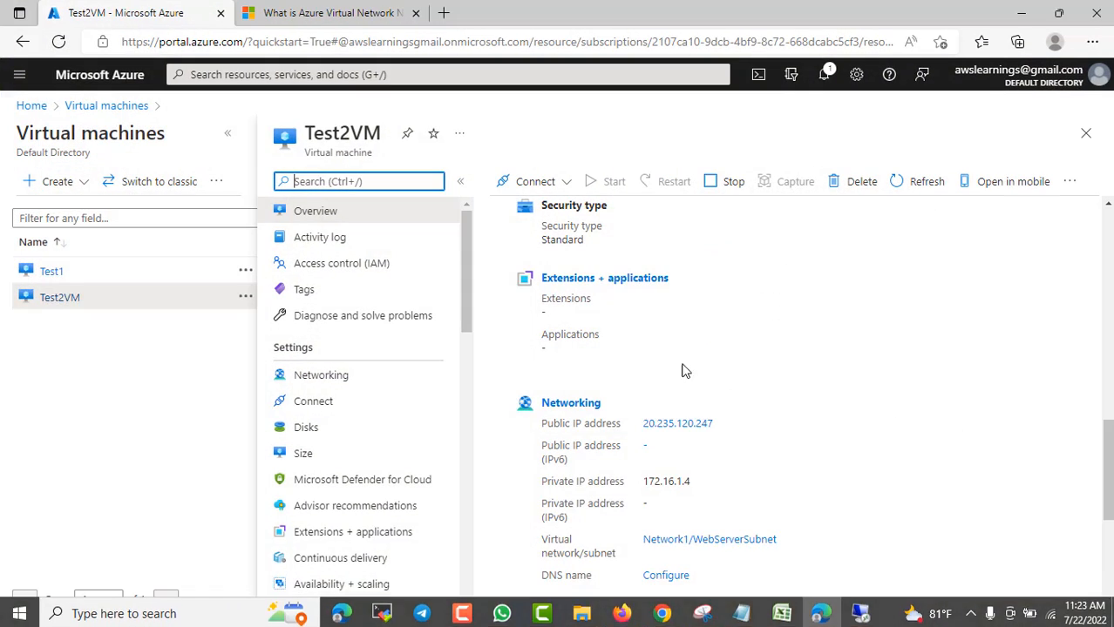
{"action": "left_click_drag", "start_coordinate": [716, 427], "coordinate": [646, 427]}
{"action": "key", "text": "ctrl+c"}
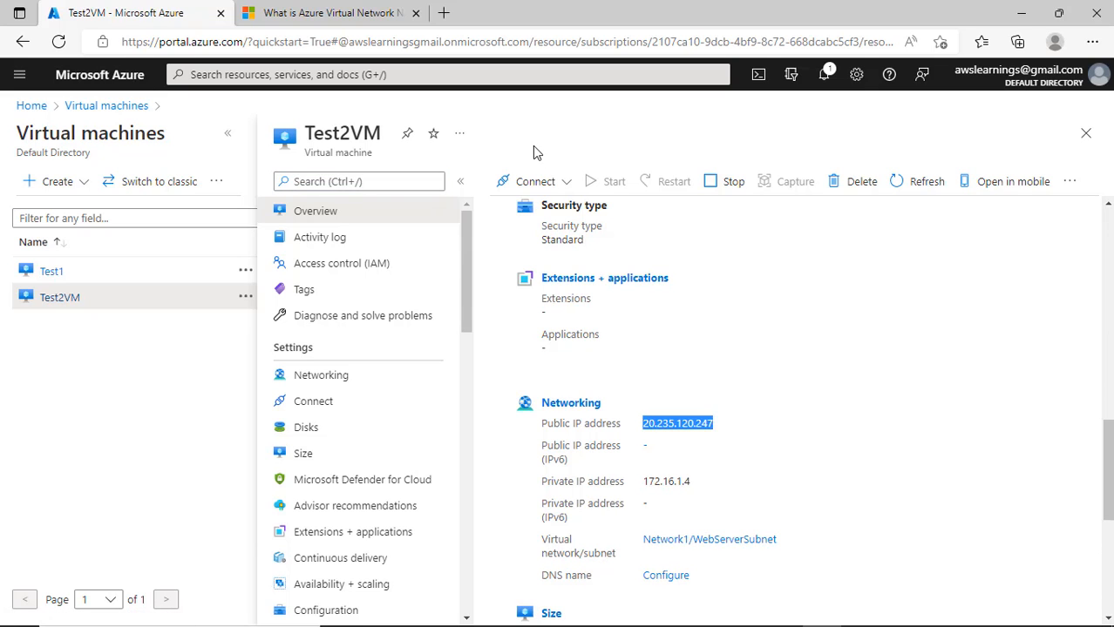
{"action": "key", "text": "alt+Tab"}
{"action": "key", "text": "alt+Tab"}
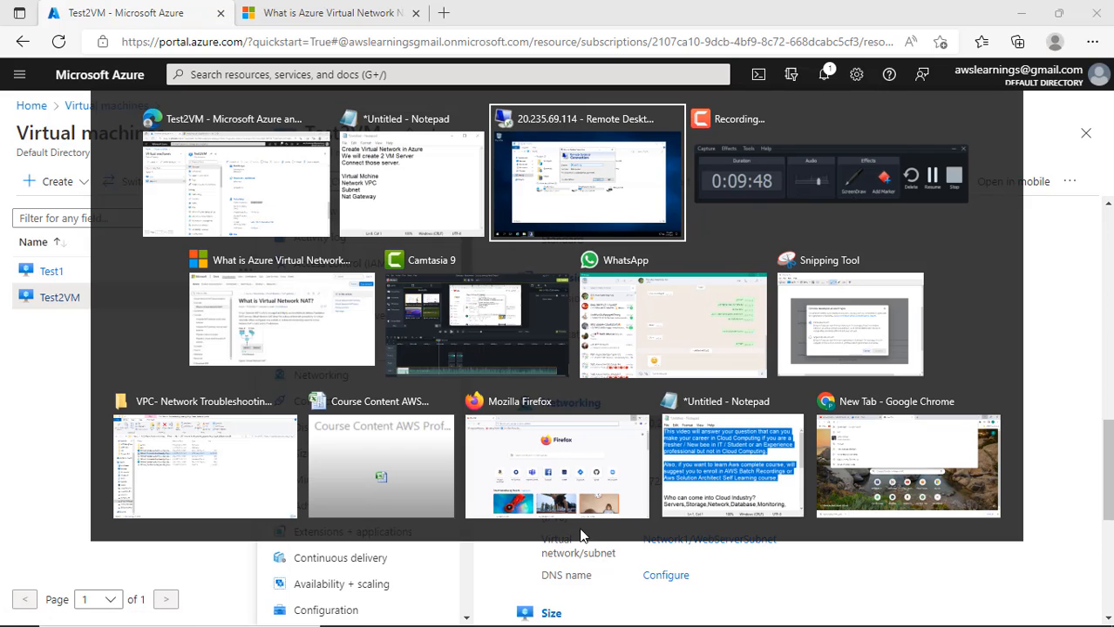
{"action": "left_click", "coordinate": [1068, 293]}
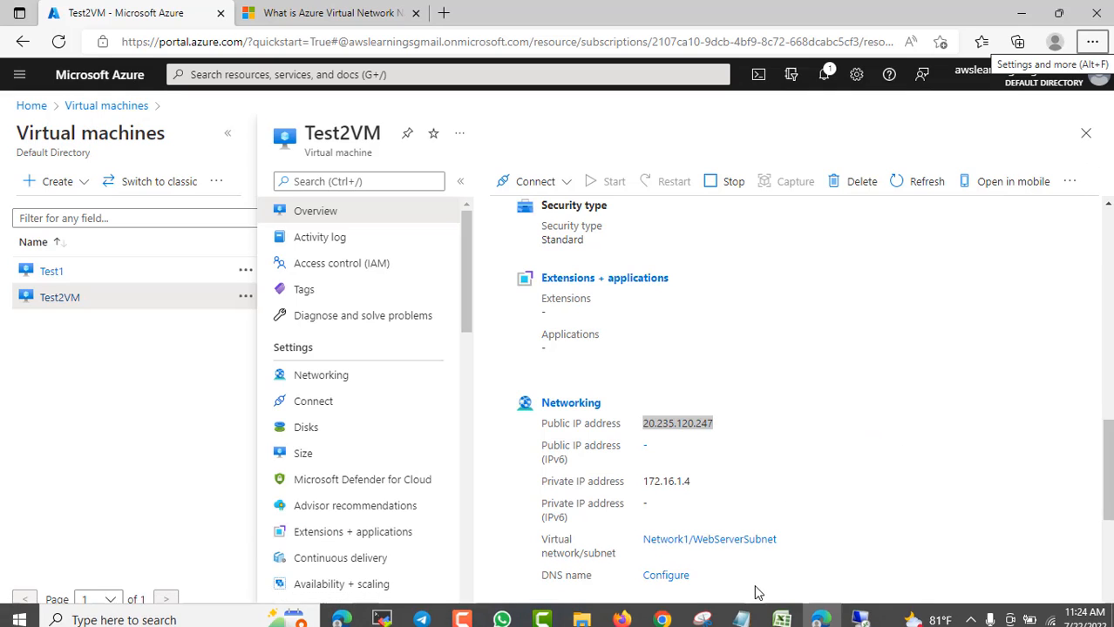
- Try a nested connection to 20.235.120.247 and cancel it at the credentials prompt
{"action": "key", "text": "super"}
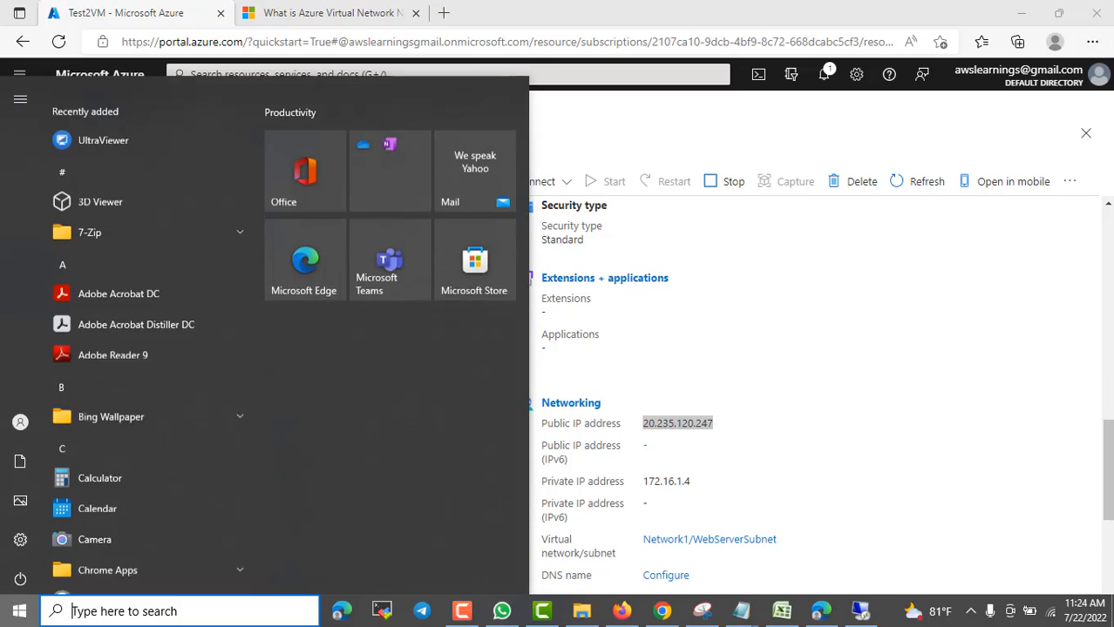
{"action": "key", "text": "super"}
{"action": "left_click", "coordinate": [860, 615]}
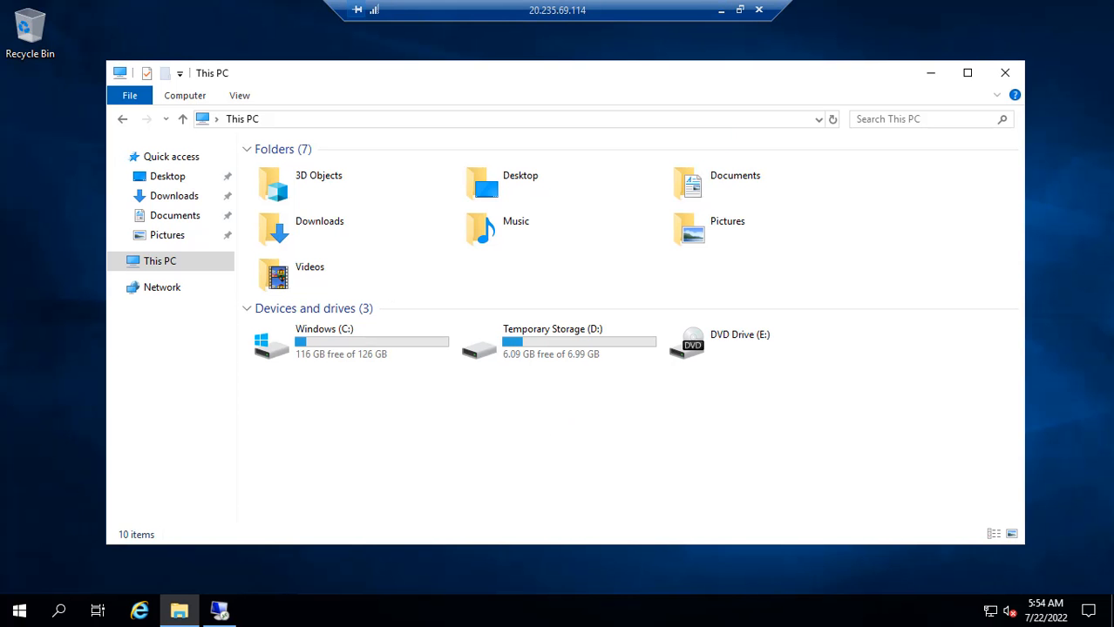
{"action": "key", "text": "ctrl+v"}
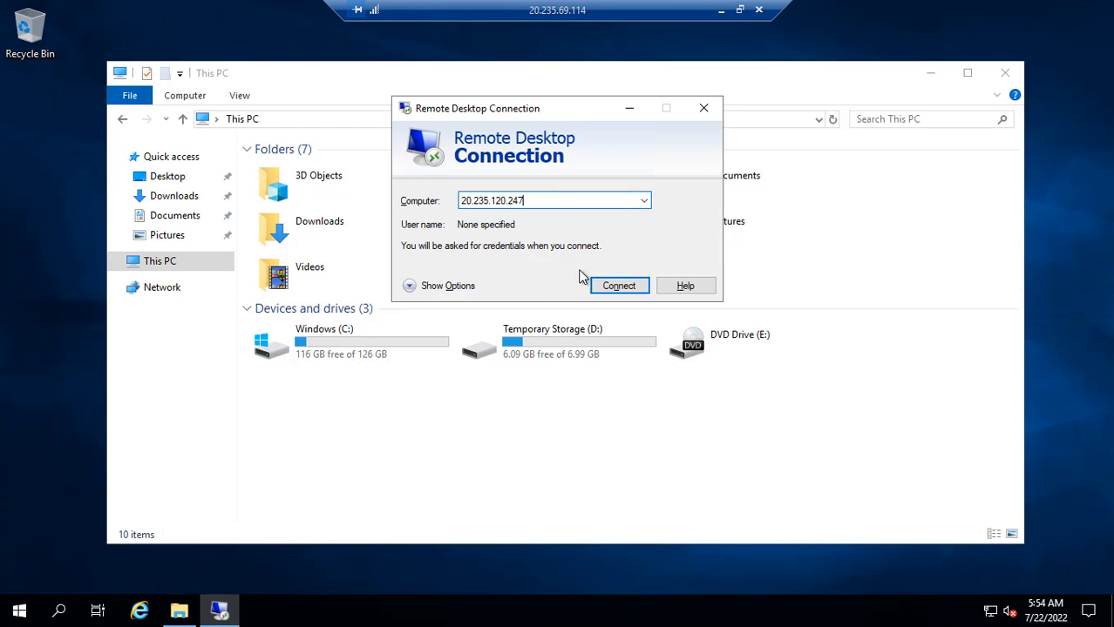
{"action": "left_click", "coordinate": [626, 290]}
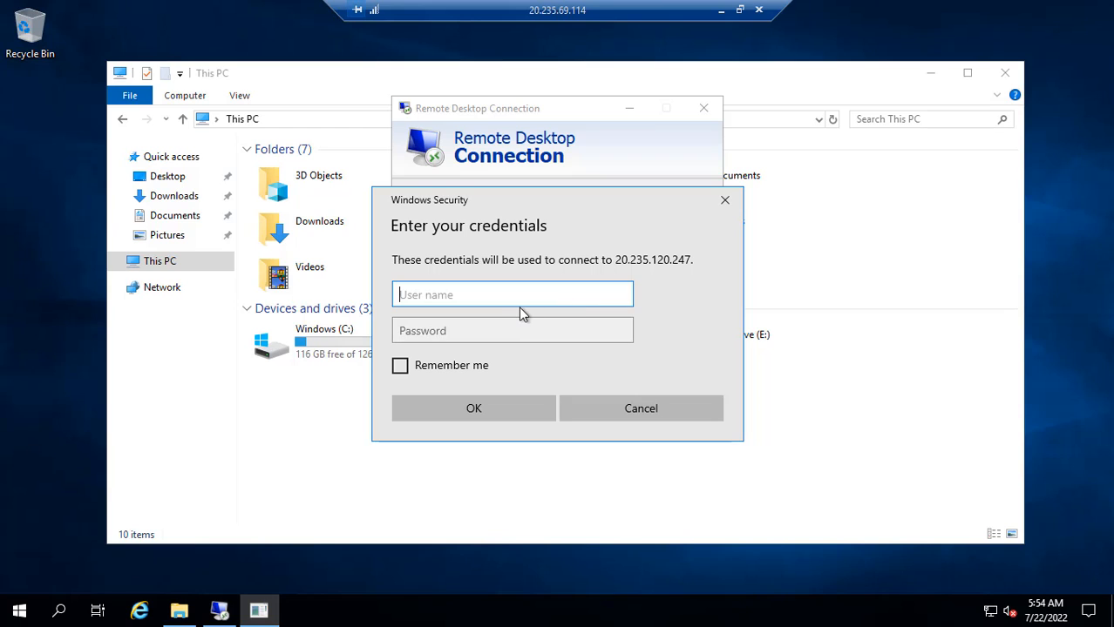
{"action": "left_click", "coordinate": [649, 410]}
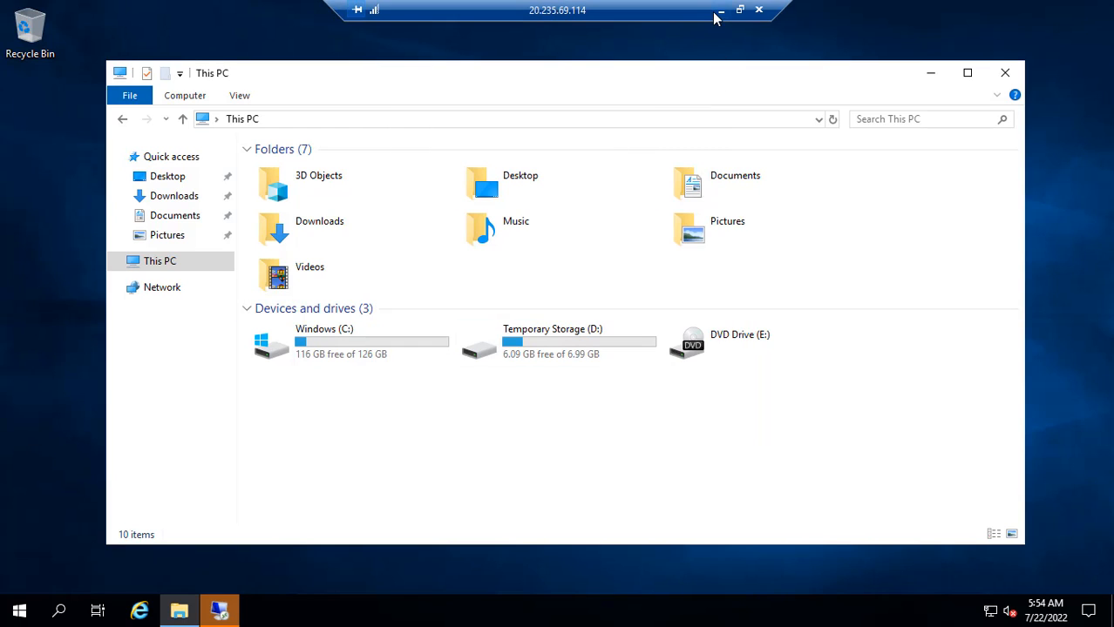
- Copy Test2VM's private IP 172.16.1.4 from the portal and restore the remote session
{"action": "left_click", "coordinate": [720, 11]}
{"action": "scroll", "coordinate": [770, 485], "scroll_direction": "down", "scroll_amount": 3}
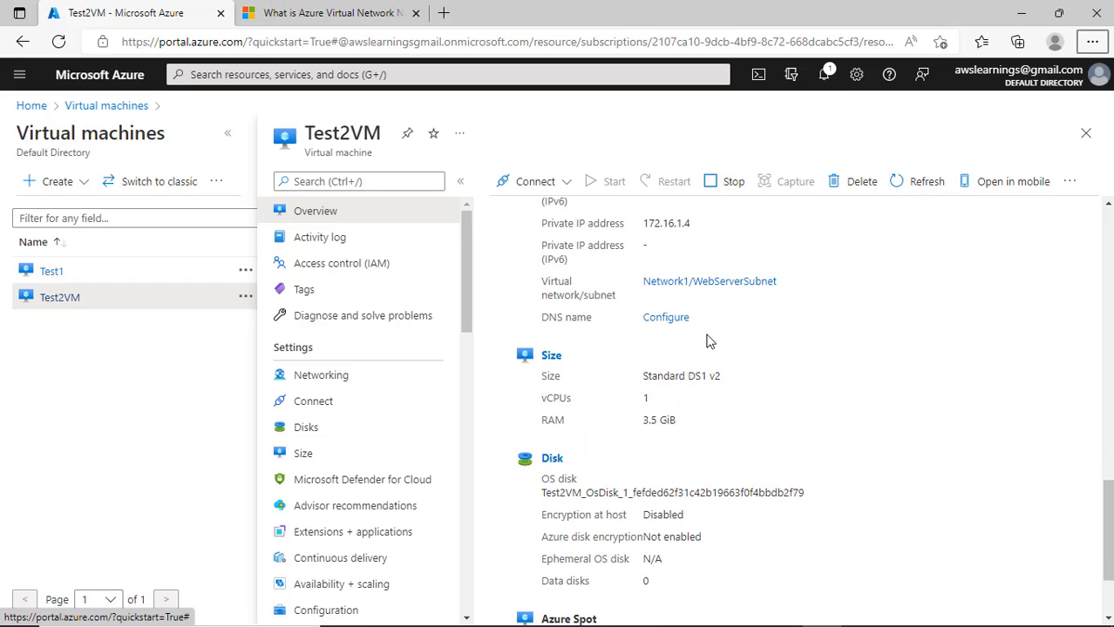
{"action": "left_click_drag", "start_coordinate": [697, 225], "coordinate": [645, 228]}
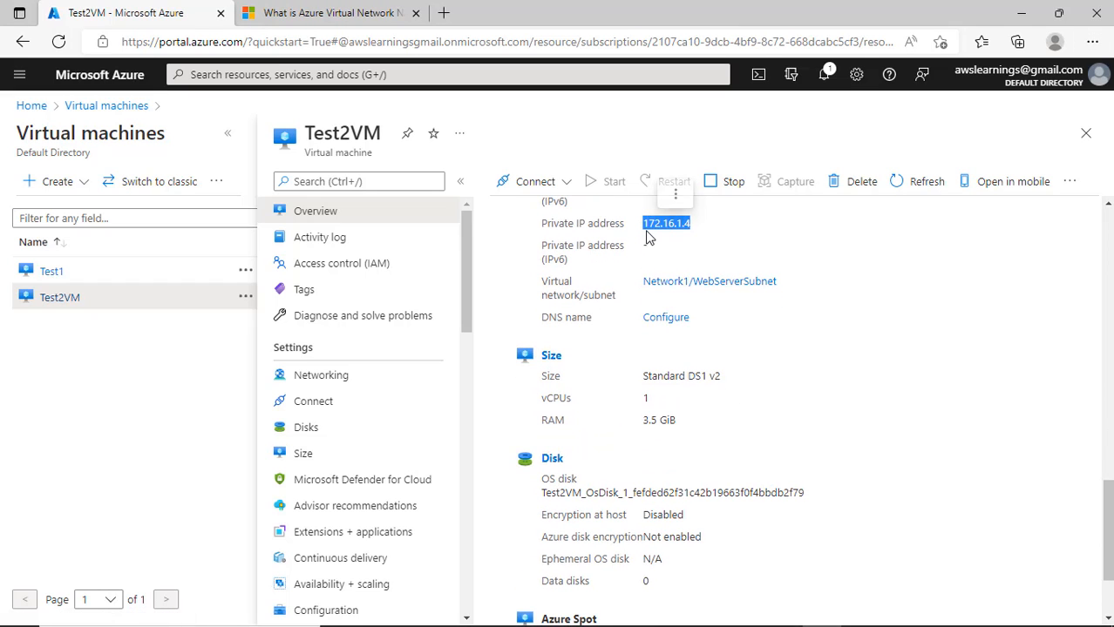
{"action": "left_click", "coordinate": [828, 612]}
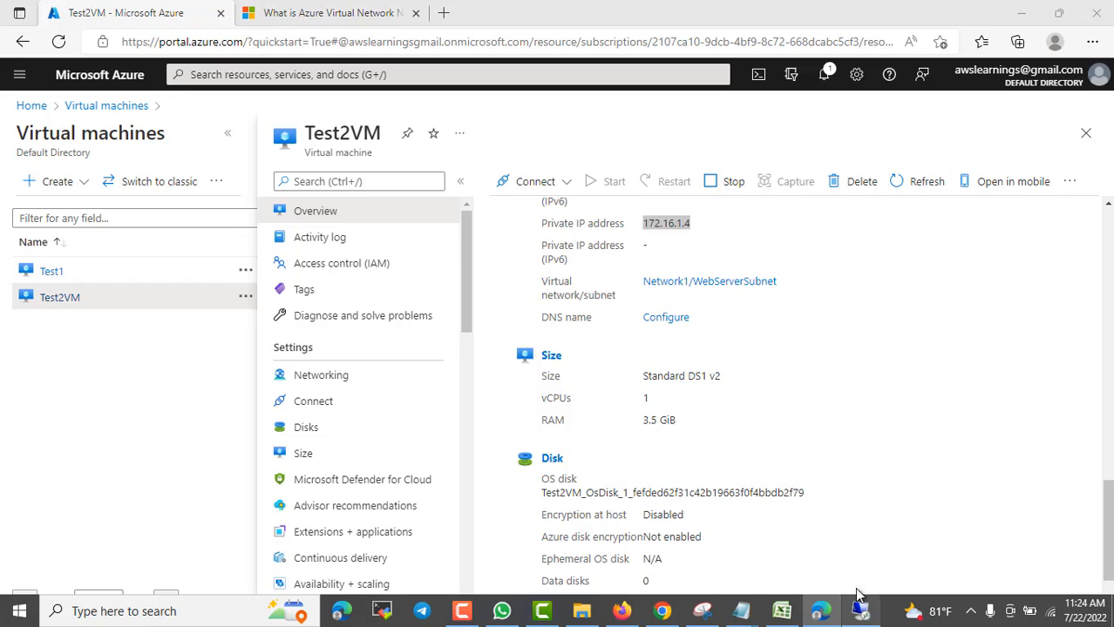
- In the nested Remote Desktop window, connect to 172.16.1.4
{"action": "left_click", "coordinate": [219, 612]}
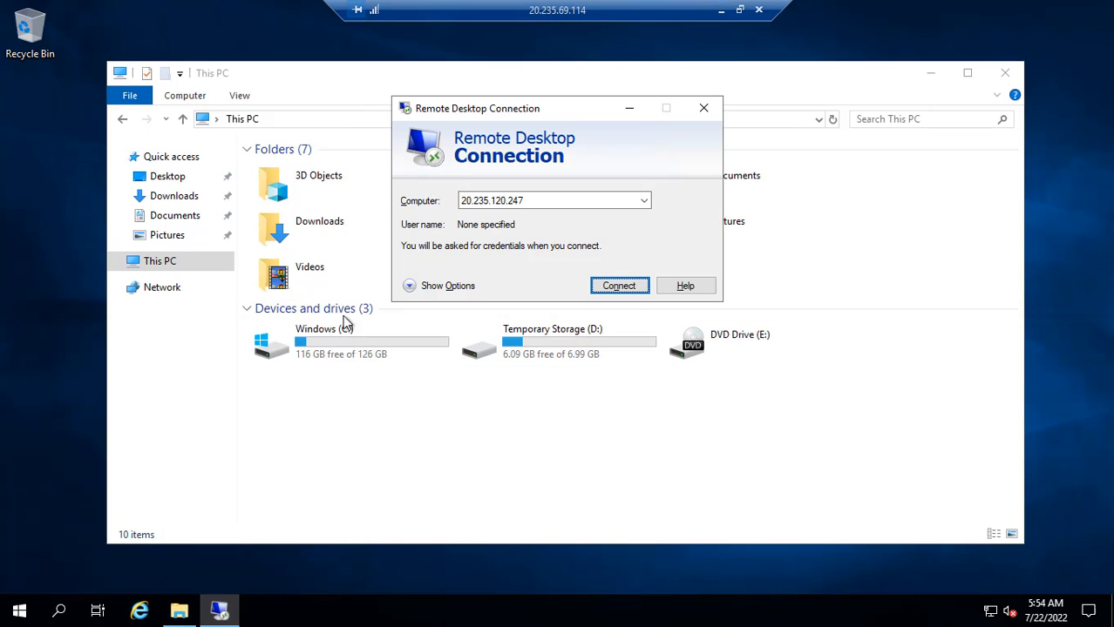
{"action": "double_click", "coordinate": [524, 200]}
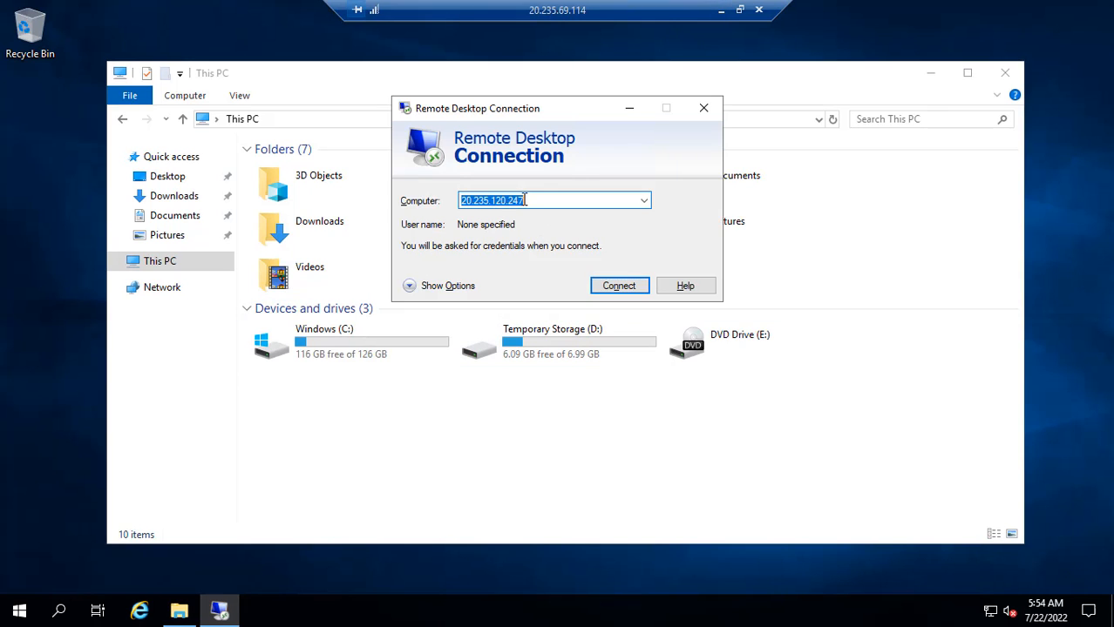
{"action": "type", "text": "172.16.1.4"}
{"action": "left_click", "coordinate": [620, 287]}
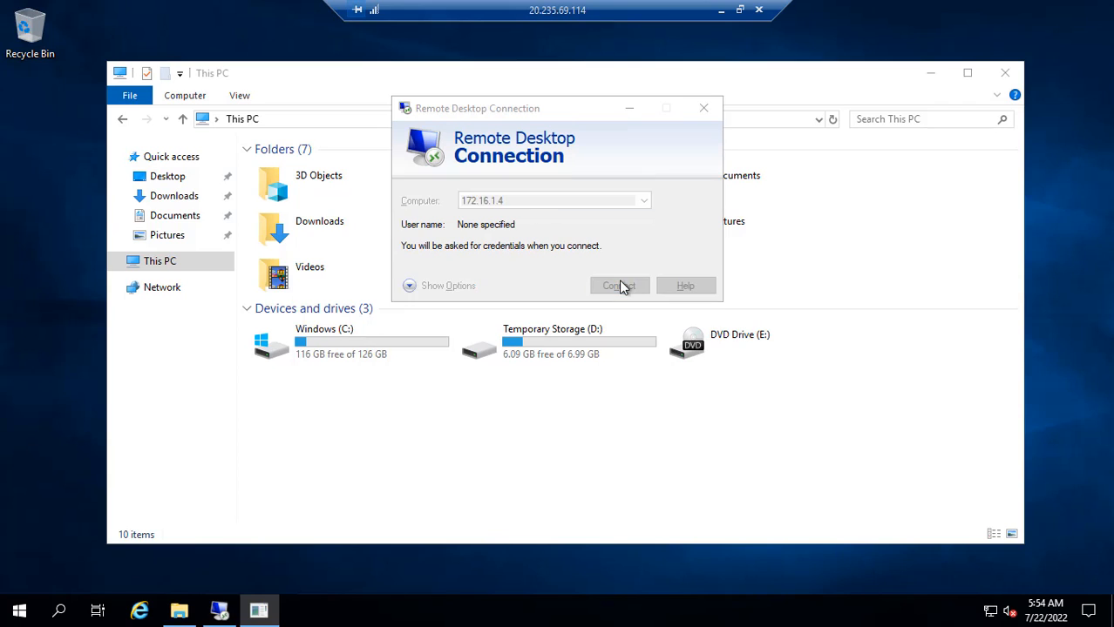
- Enter the account username and password, remember them, and accept the untrusted certificate
{"action": "type", "text": "prashant"}
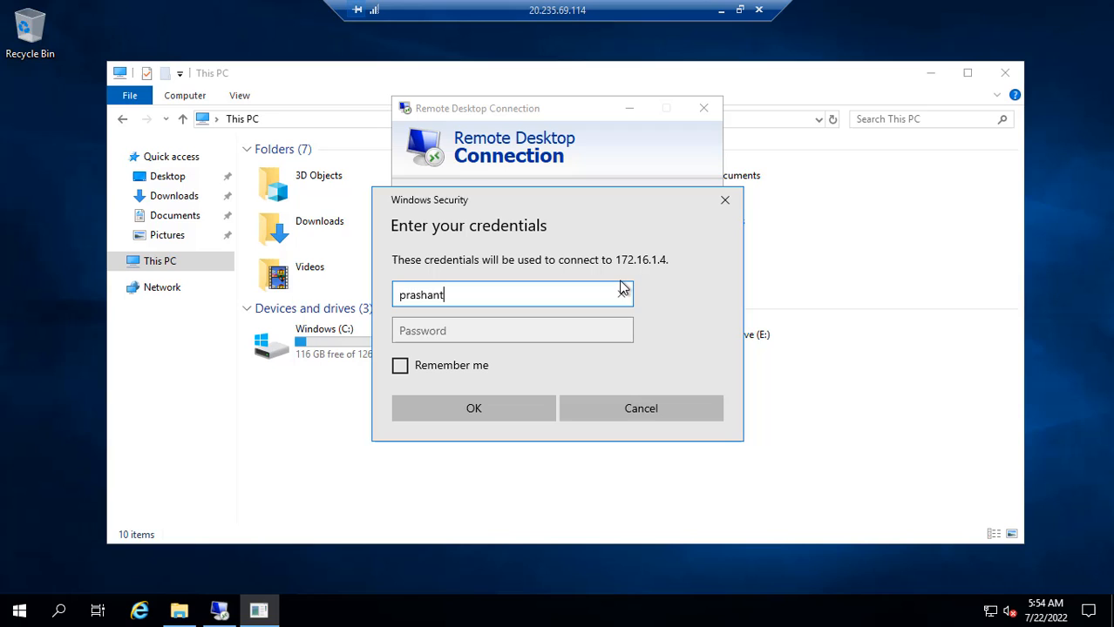
{"action": "key", "text": "Tab"}
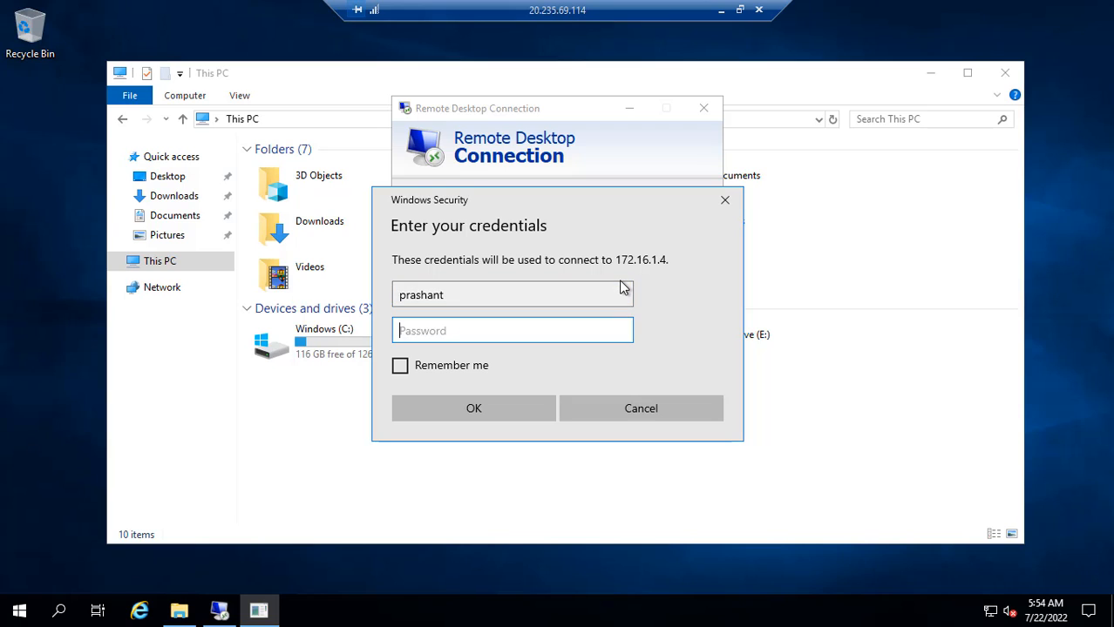
{"action": "type", "text": "****"}
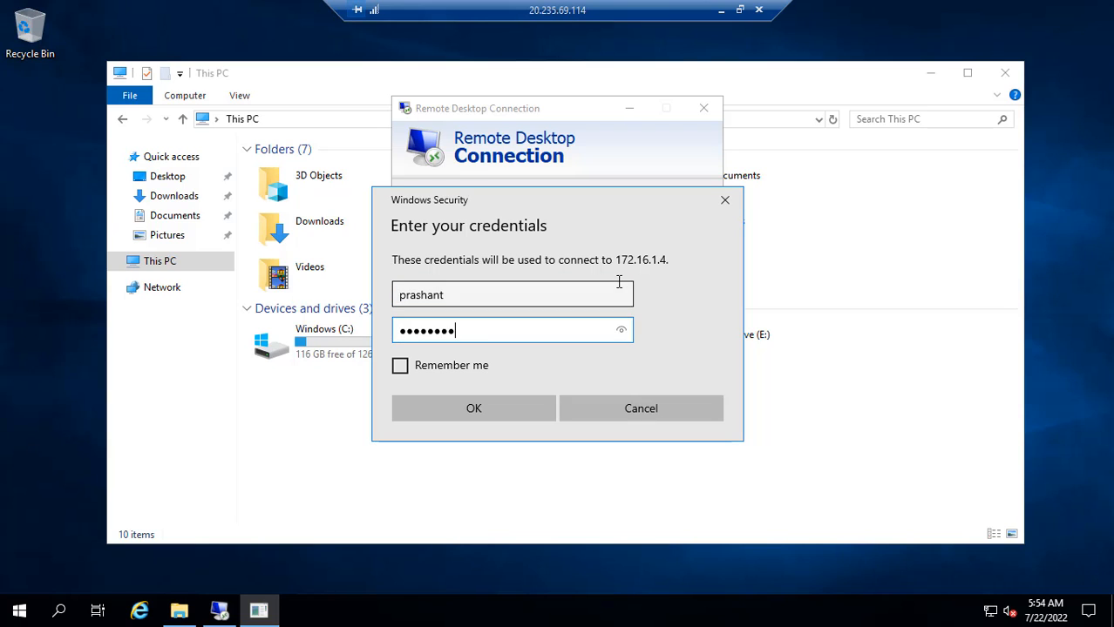
{"action": "type", "text": "********"}
{"action": "left_click", "coordinate": [456, 366]}
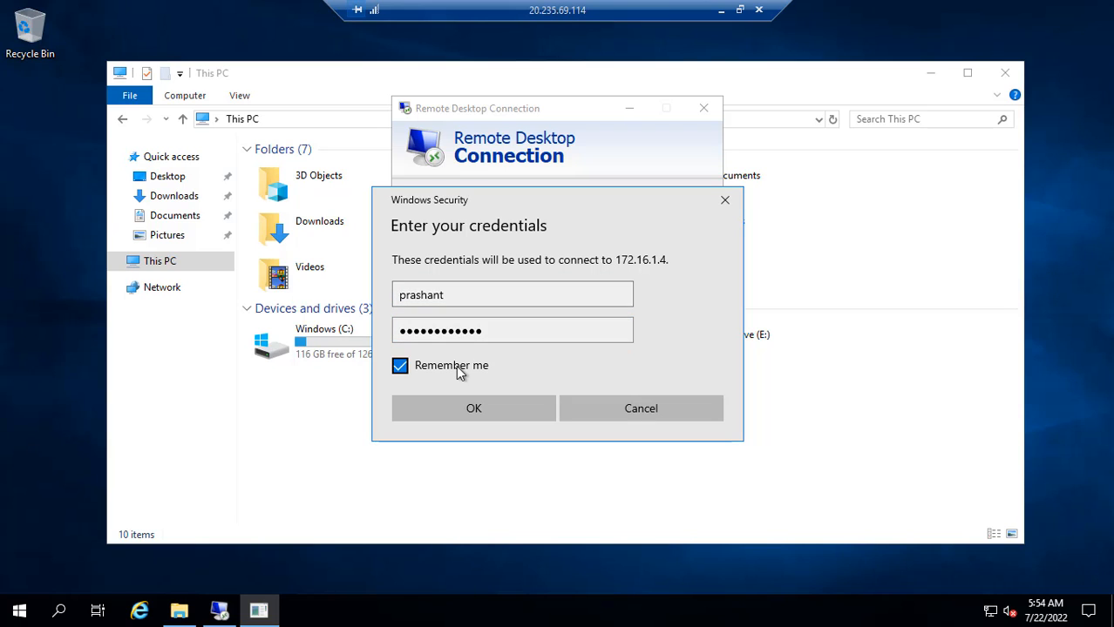
{"action": "left_click", "coordinate": [475, 409]}
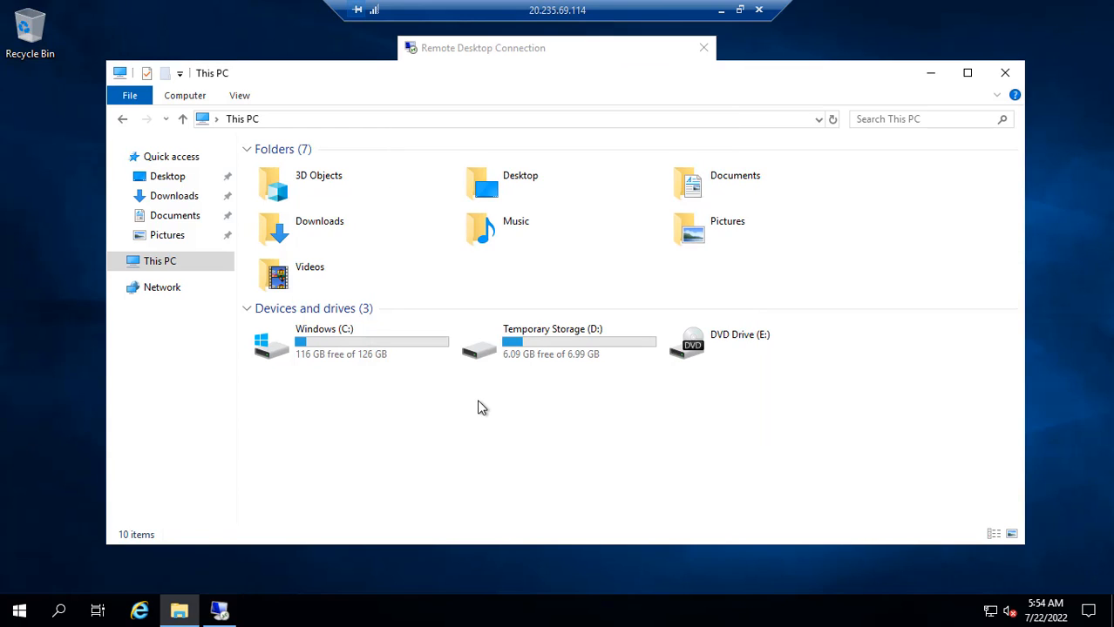
{"action": "left_click", "coordinate": [219, 610]}
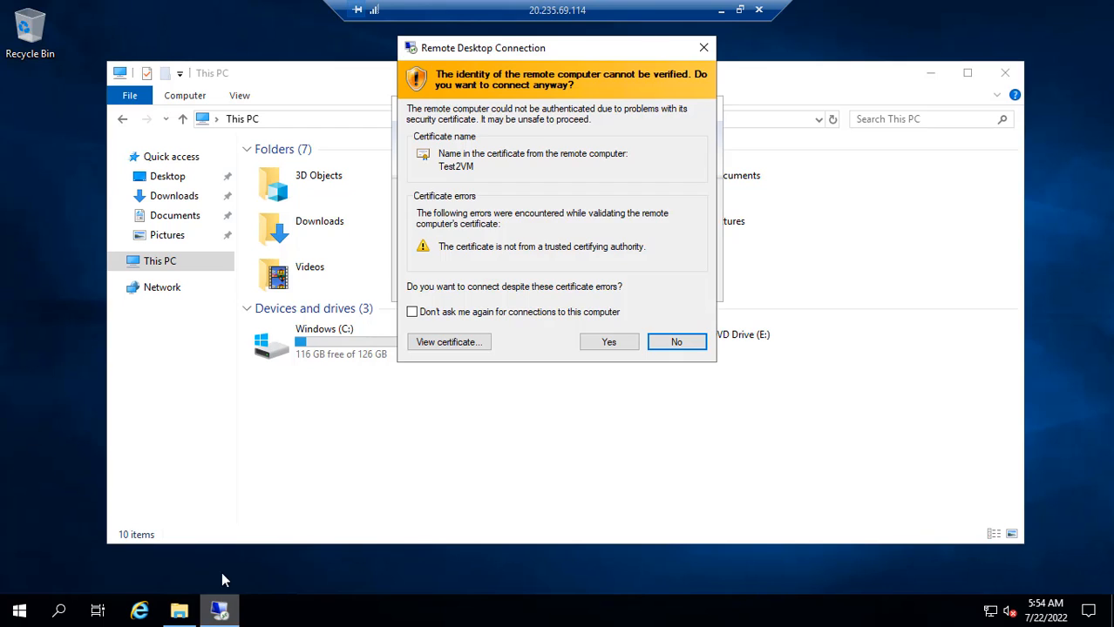
{"action": "left_click", "coordinate": [608, 343]}
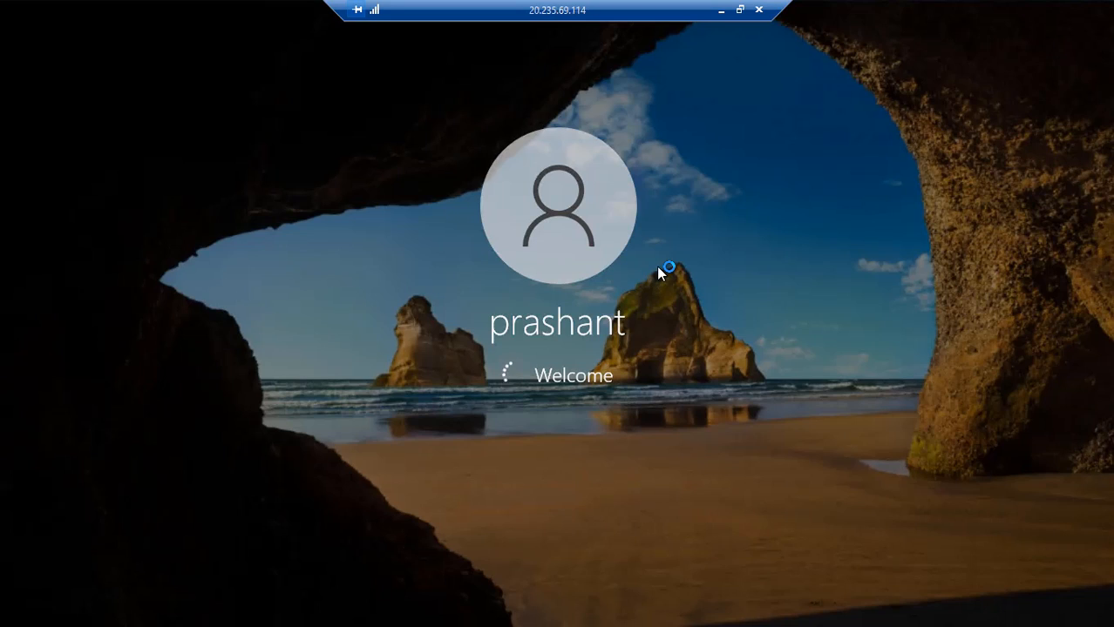
- Rearrange the portal and remote session windows, keeping the outer Test1 session full-screen
{"action": "left_click", "coordinate": [719, 10]}
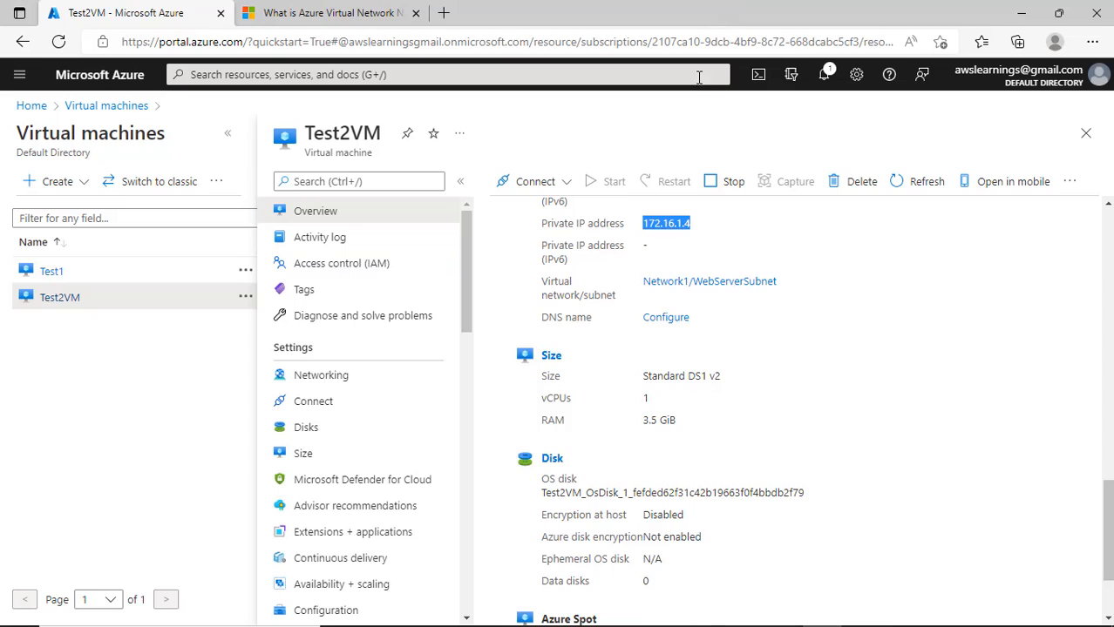
{"action": "left_click", "coordinate": [1020, 13]}
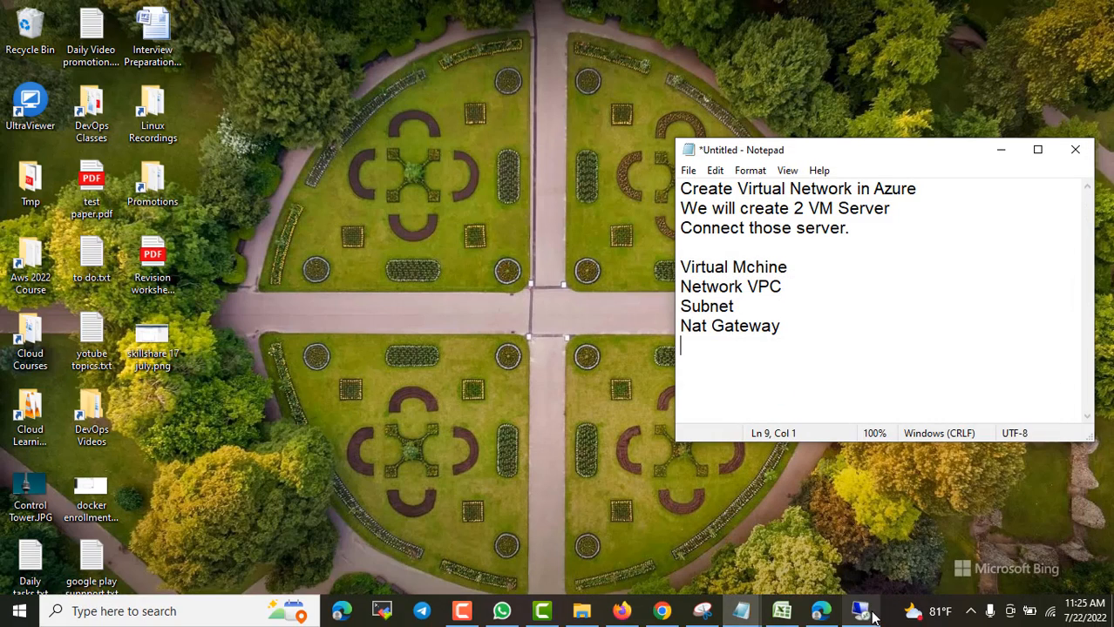
{"action": "left_click", "coordinate": [868, 613]}
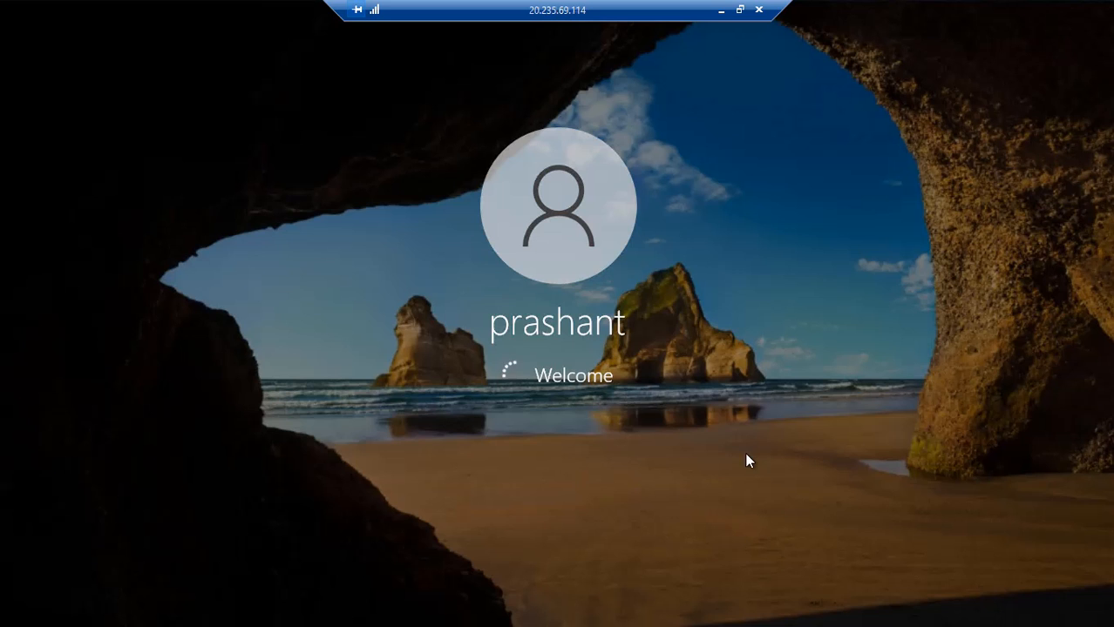
{"action": "left_click", "coordinate": [721, 11]}
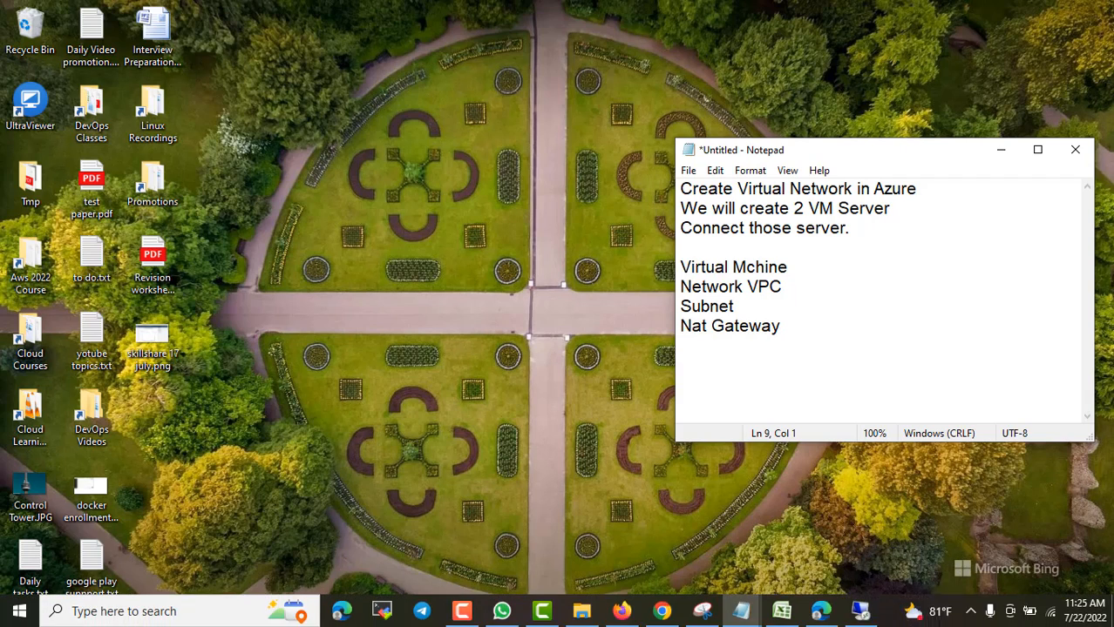
{"action": "left_click", "coordinate": [860, 613]}
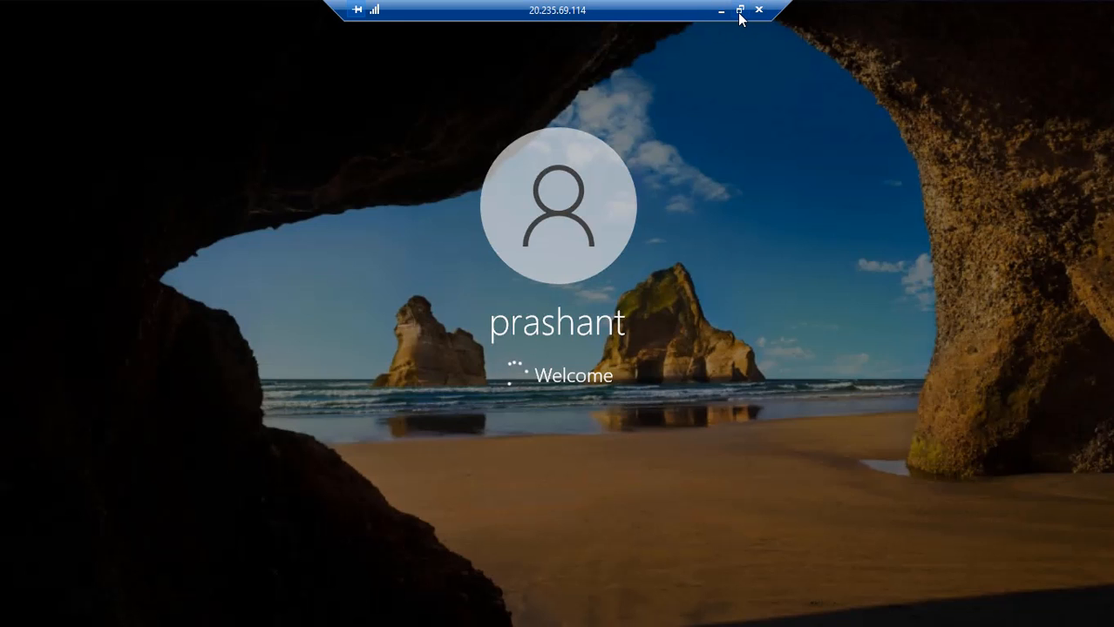
{"action": "left_click", "coordinate": [740, 11]}
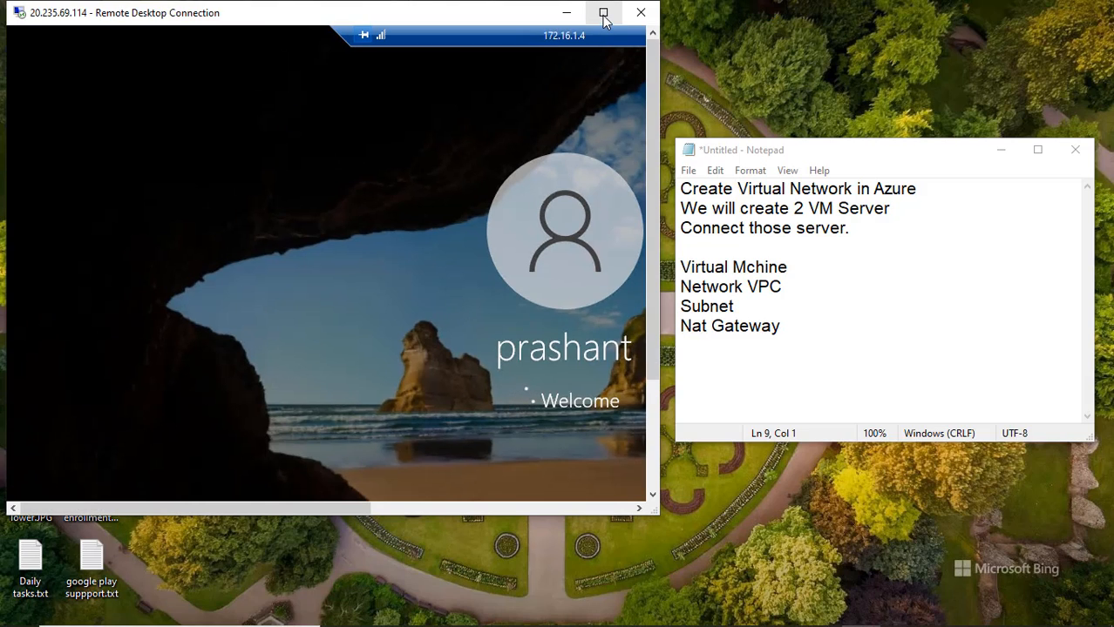
{"action": "double_click", "coordinate": [561, 41]}
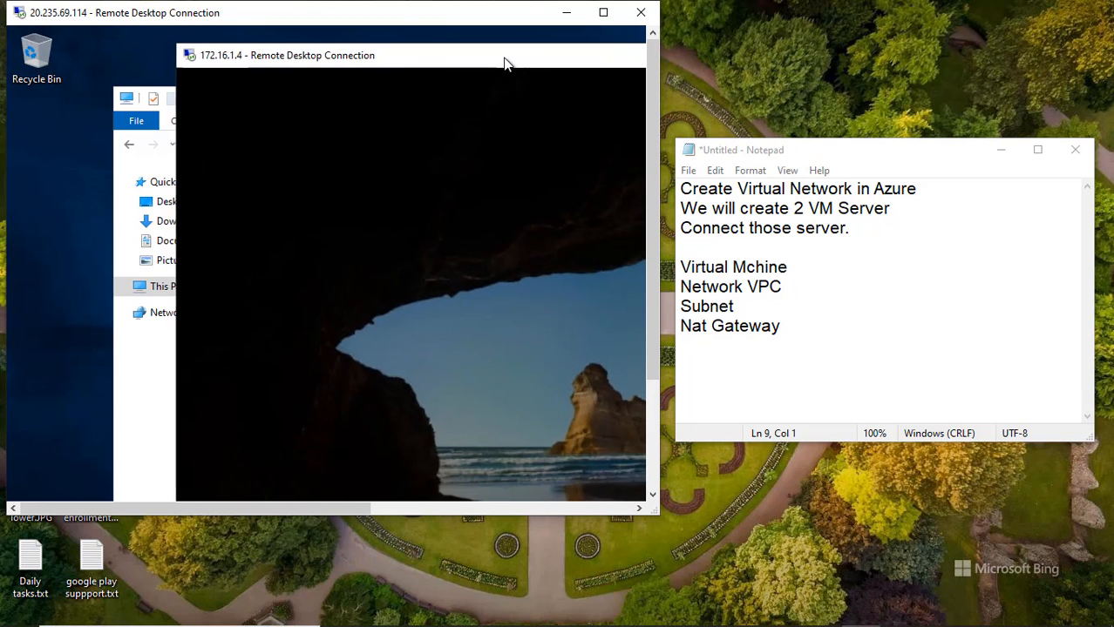
{"action": "left_click", "coordinate": [603, 13]}
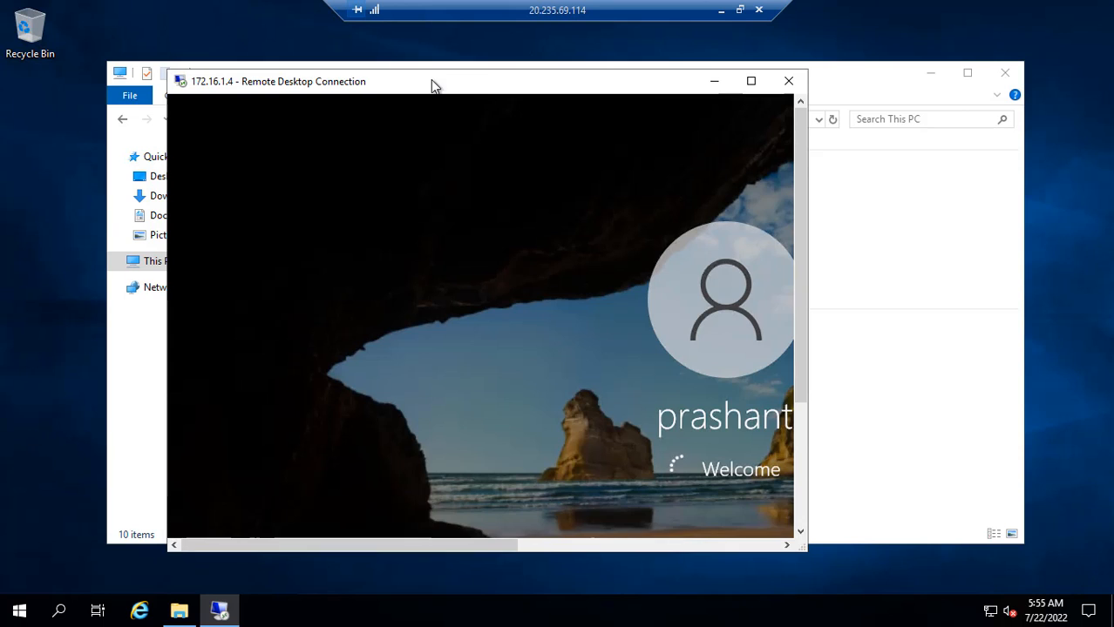
- Maximize the nested Test2VM session and accept its privacy settings
{"action": "left_click_drag", "start_coordinate": [430, 81], "coordinate": [729, 149]}
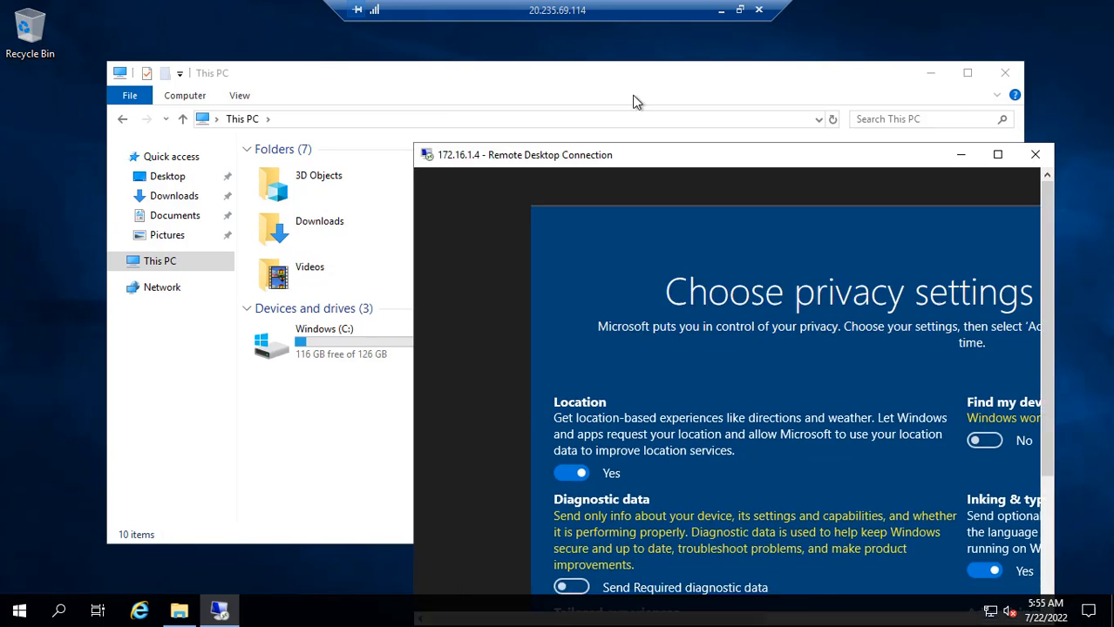
{"action": "scroll", "coordinate": [703, 420], "scroll_direction": "down", "scroll_amount": 1}
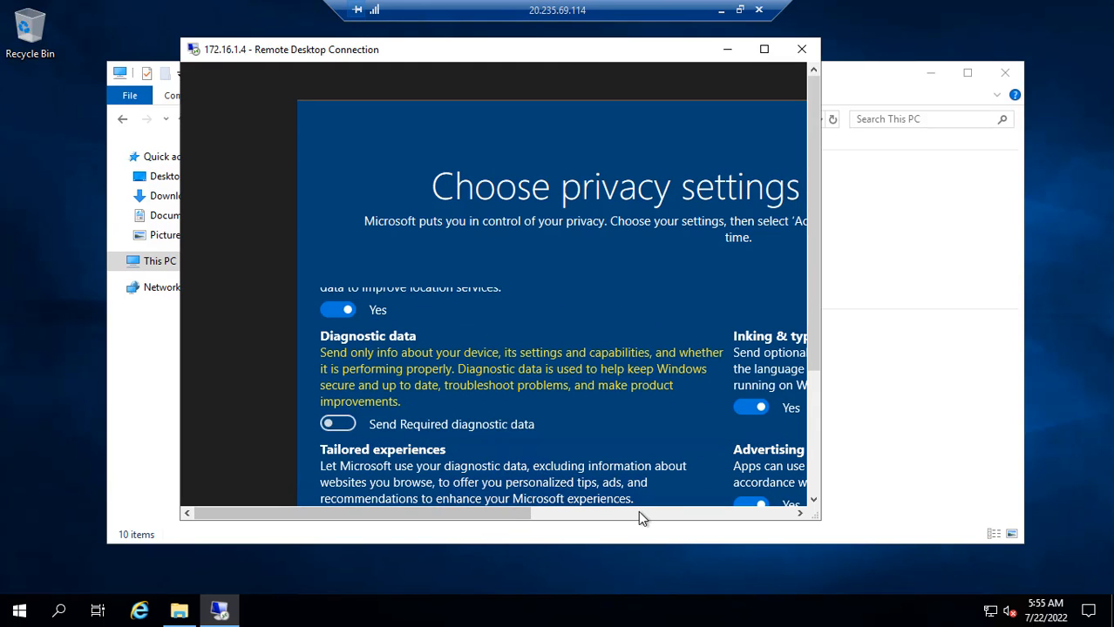
{"action": "left_click_drag", "start_coordinate": [519, 514], "coordinate": [781, 520]}
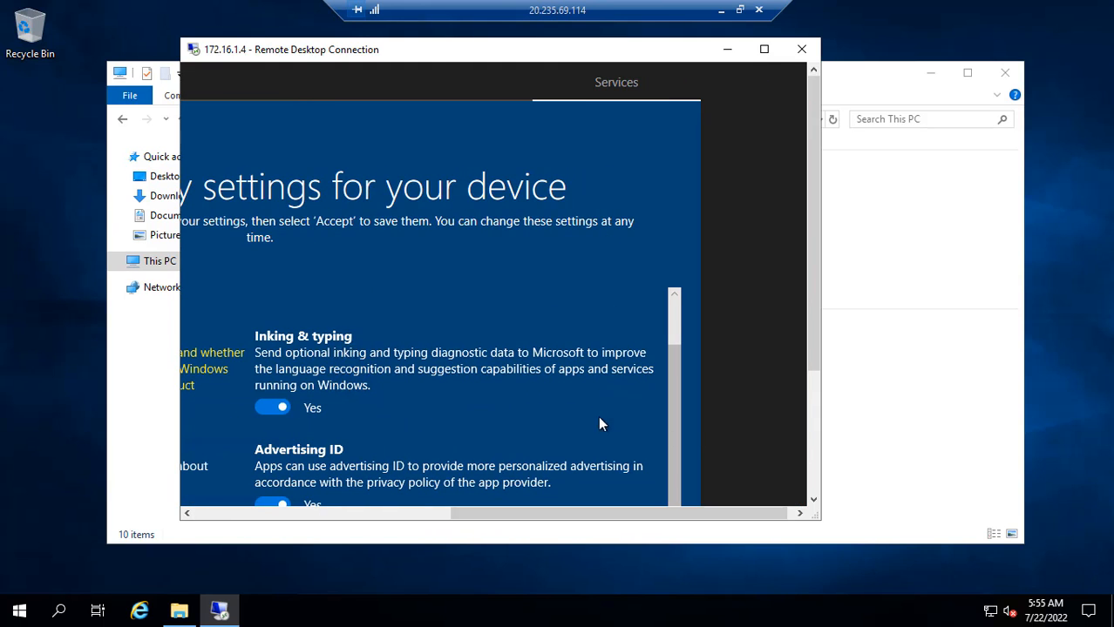
{"action": "left_click", "coordinate": [763, 49]}
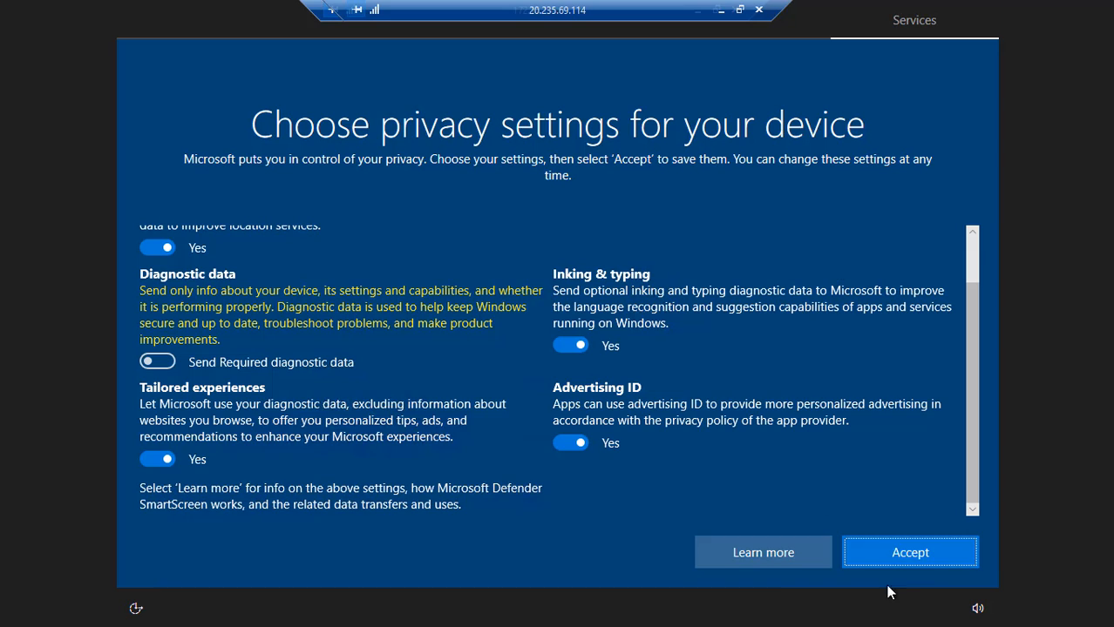
{"action": "left_click", "coordinate": [907, 557]}
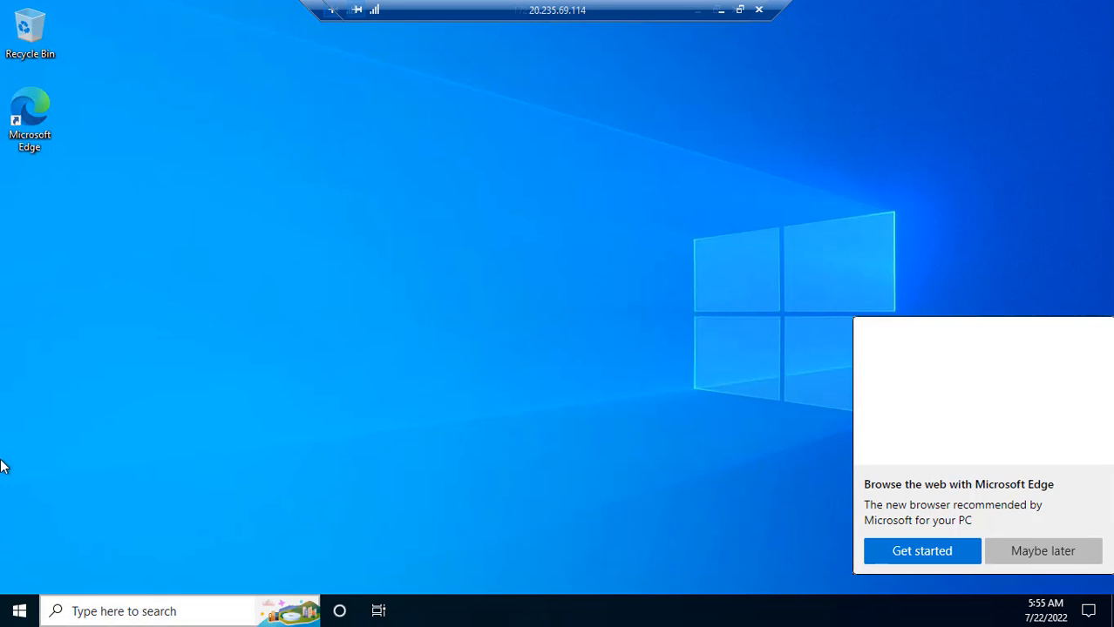
- Browse the Test2VM Start menu and start a search for 'c'
{"action": "left_click", "coordinate": [19, 610]}
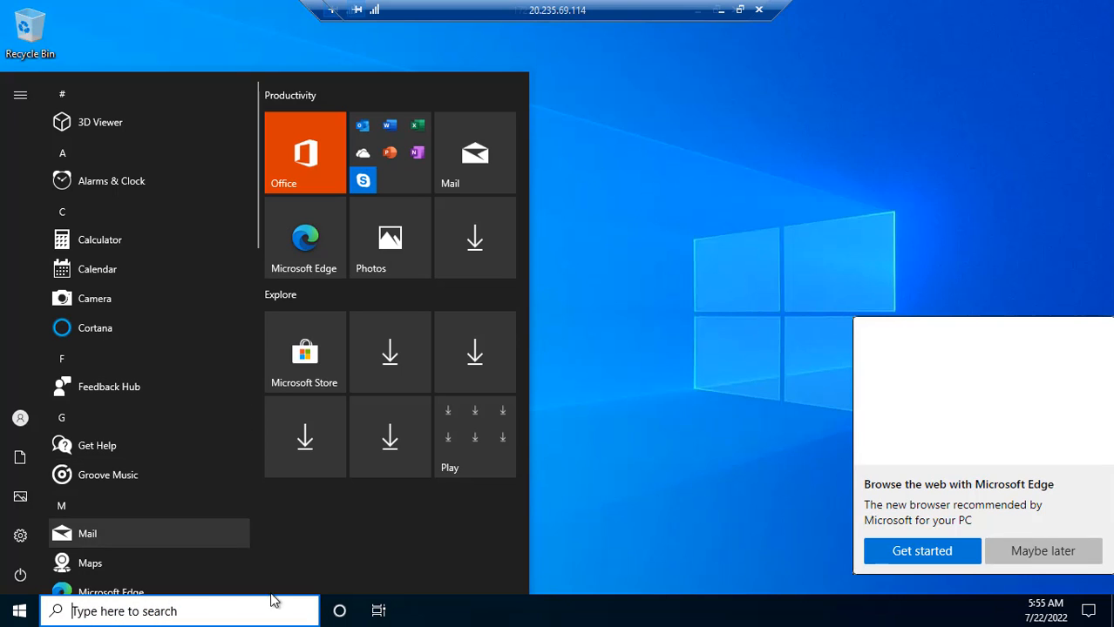
{"action": "left_click", "coordinate": [682, 446]}
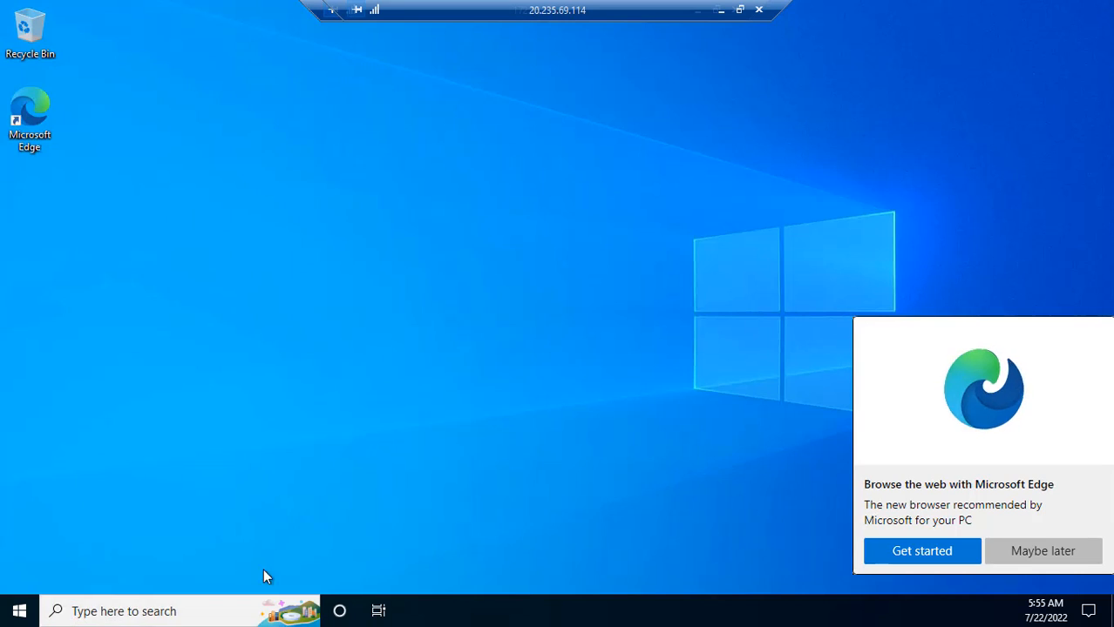
{"action": "left_click", "coordinate": [182, 613]}
{"action": "type", "text": "c"}
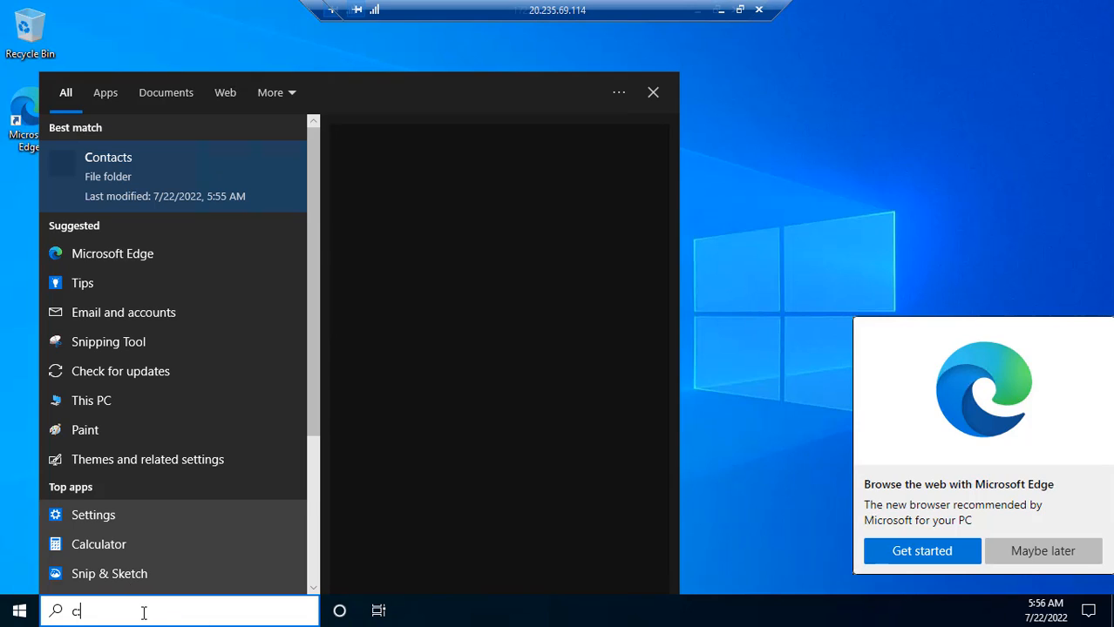
{"action": "key", "text": "Escape"}
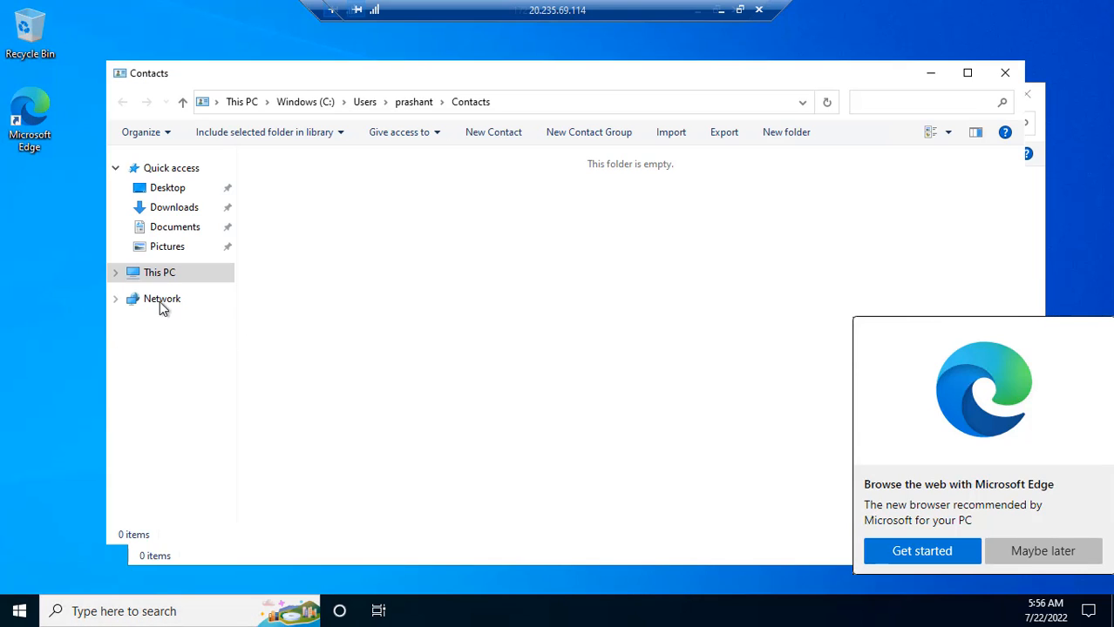
- Open This PC's properties, then launch Task Manager from the taskbar menu
{"action": "right_click", "coordinate": [167, 277]}
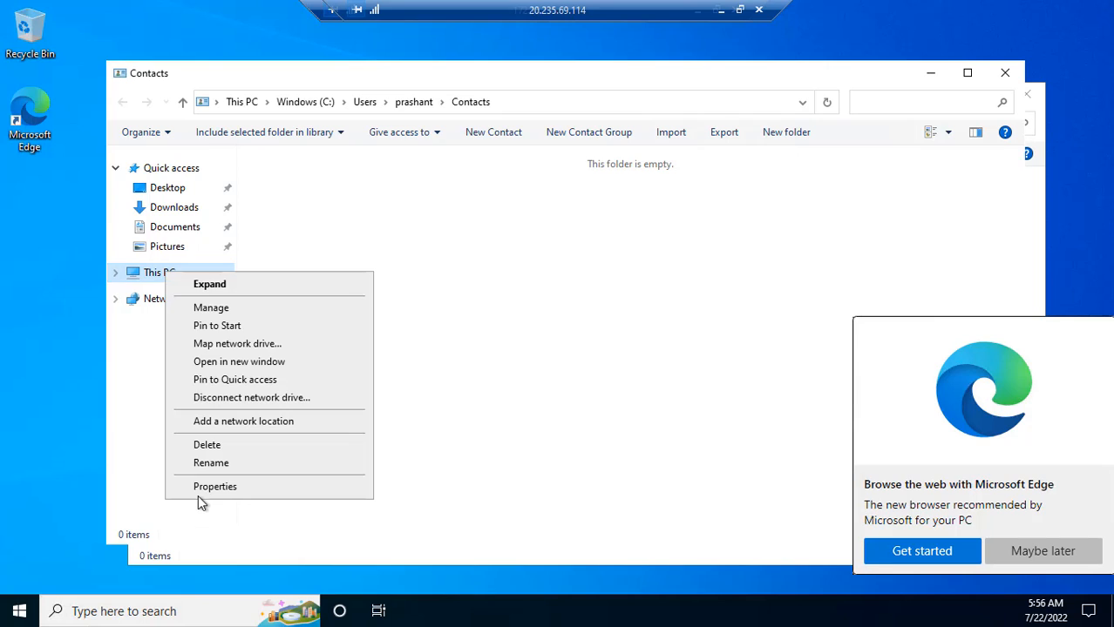
{"action": "left_click", "coordinate": [209, 487]}
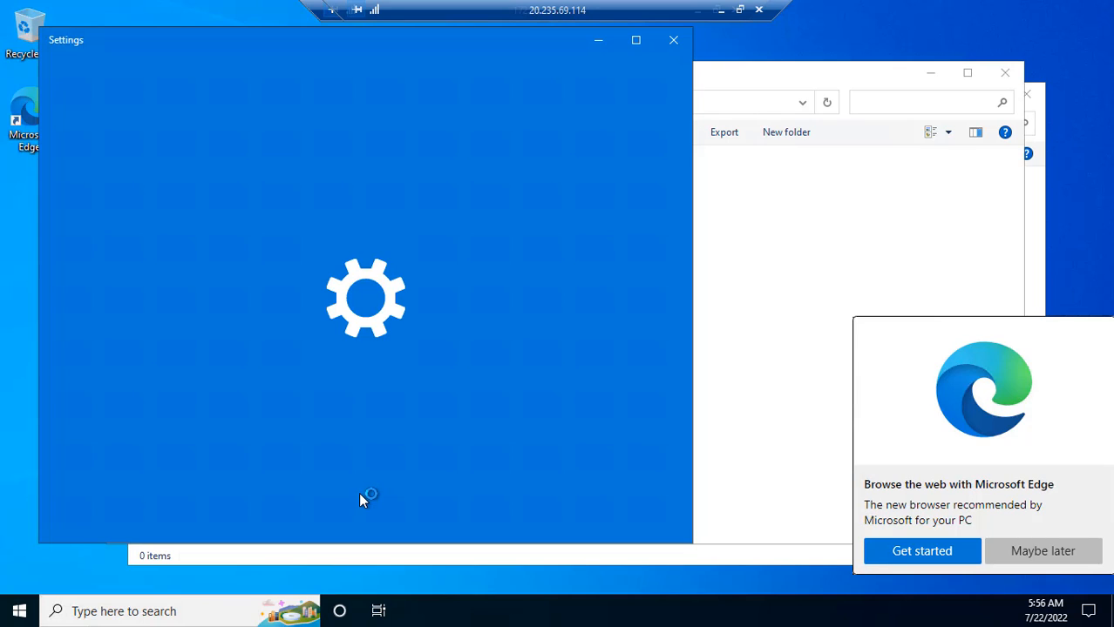
{"action": "right_click", "coordinate": [779, 616]}
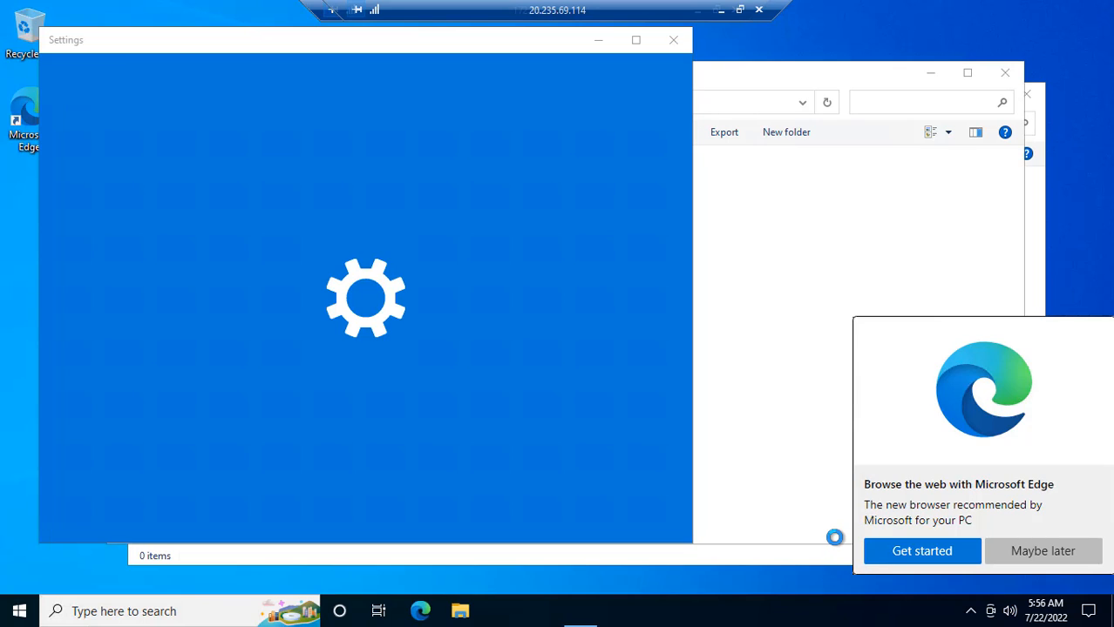
{"action": "left_click", "coordinate": [834, 534]}
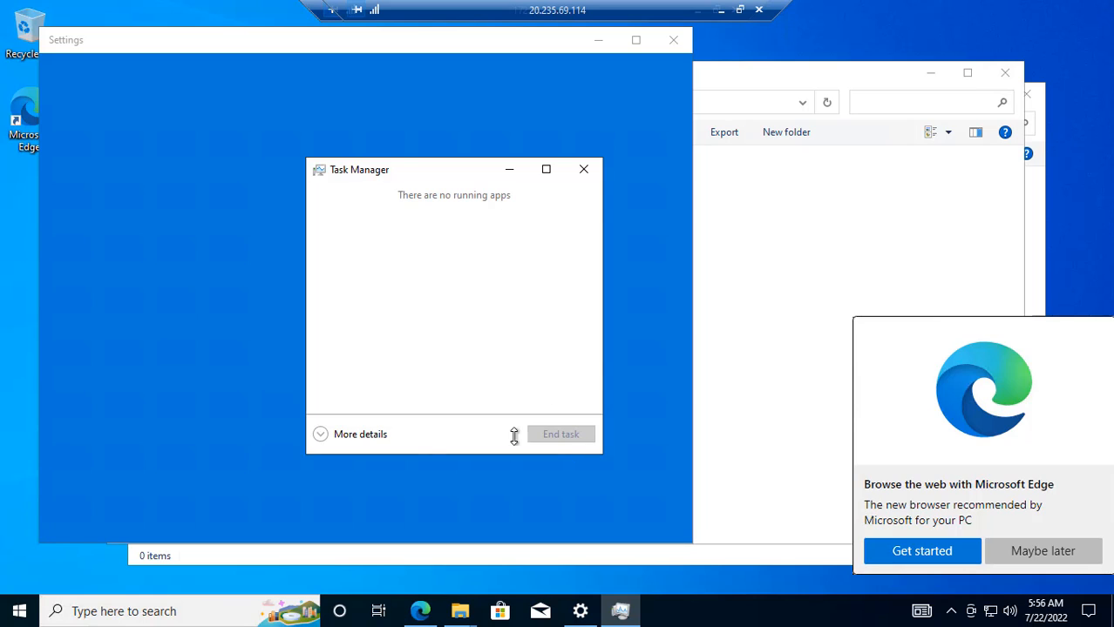
- Expand Task Manager to full details and bring it in front of Edge
{"action": "left_click", "coordinate": [373, 435]}
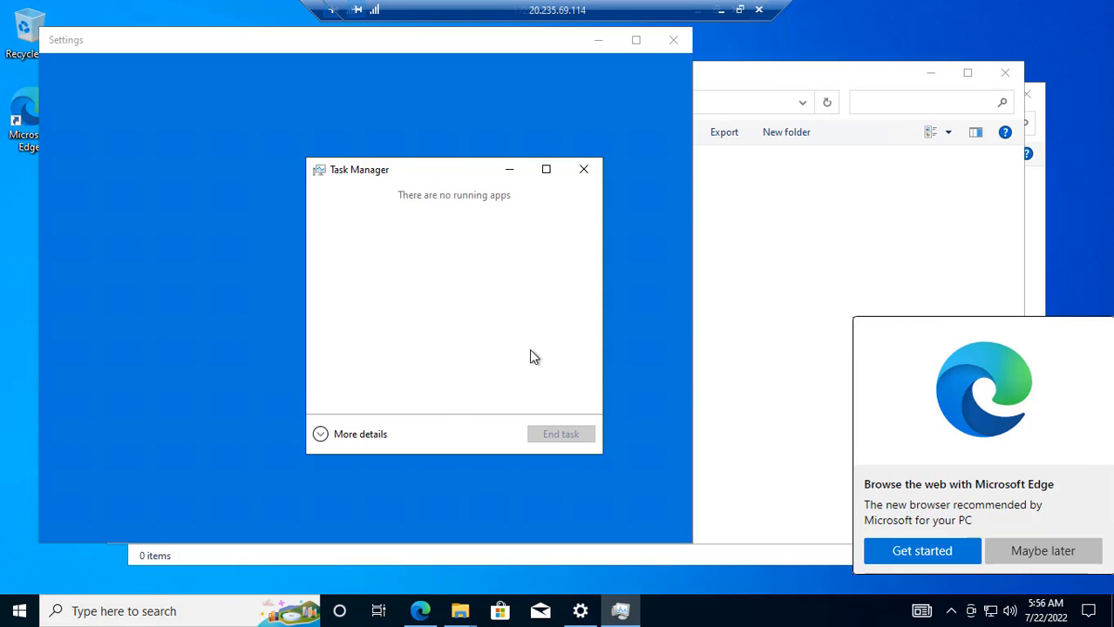
{"action": "left_click", "coordinate": [954, 559]}
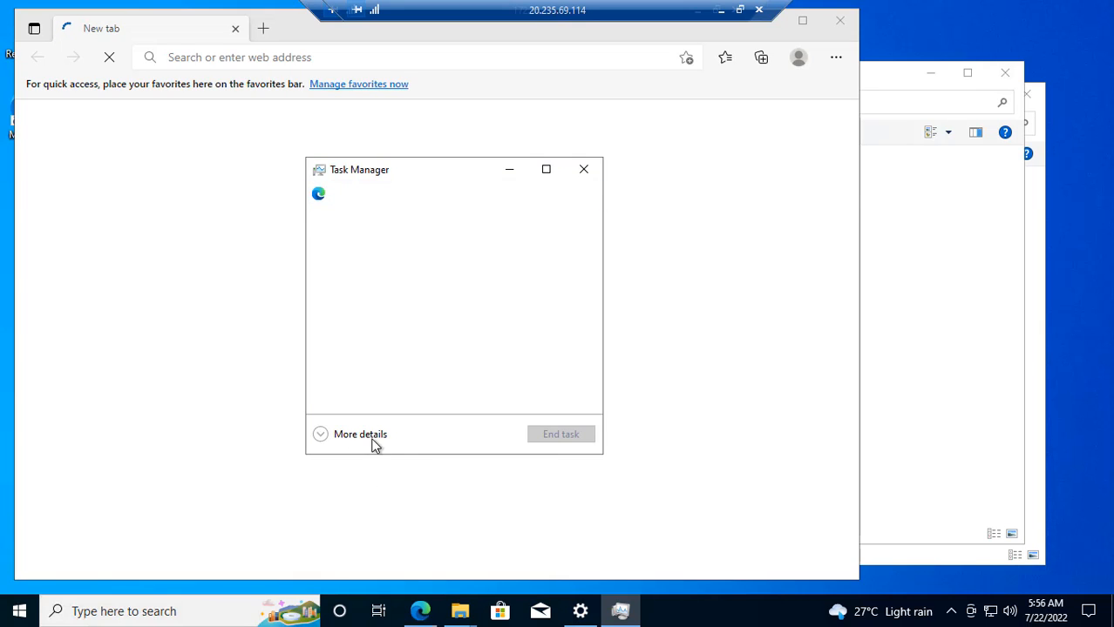
{"action": "left_click", "coordinate": [377, 438]}
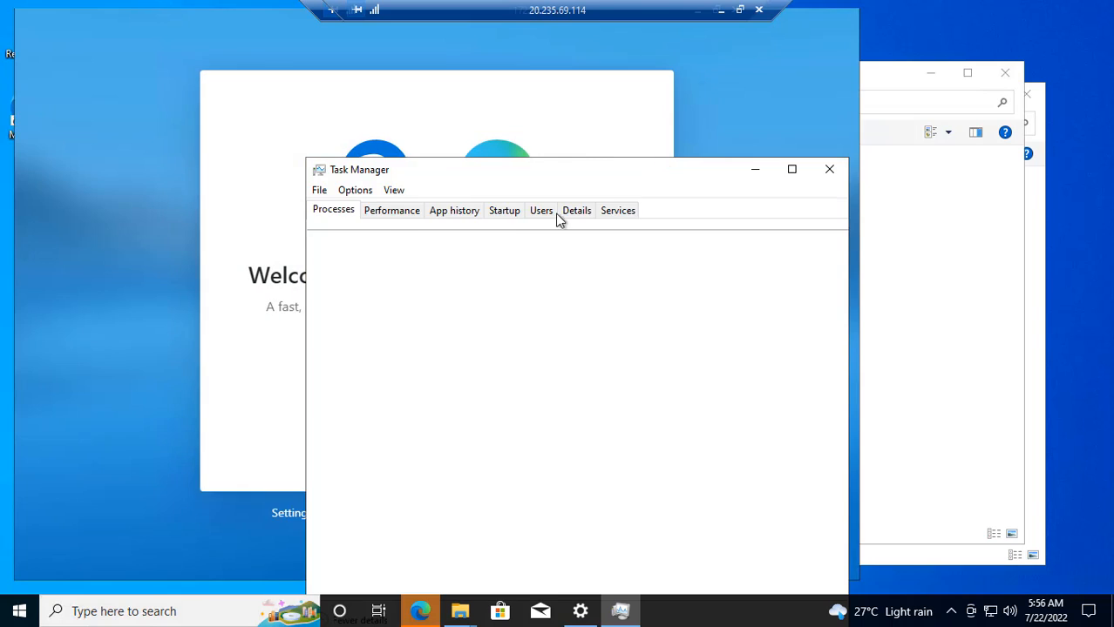
{"action": "left_click_drag", "start_coordinate": [651, 171], "coordinate": [879, 135]}
{"action": "left_click", "coordinate": [557, 215]}
{"action": "left_click", "coordinate": [928, 138]}
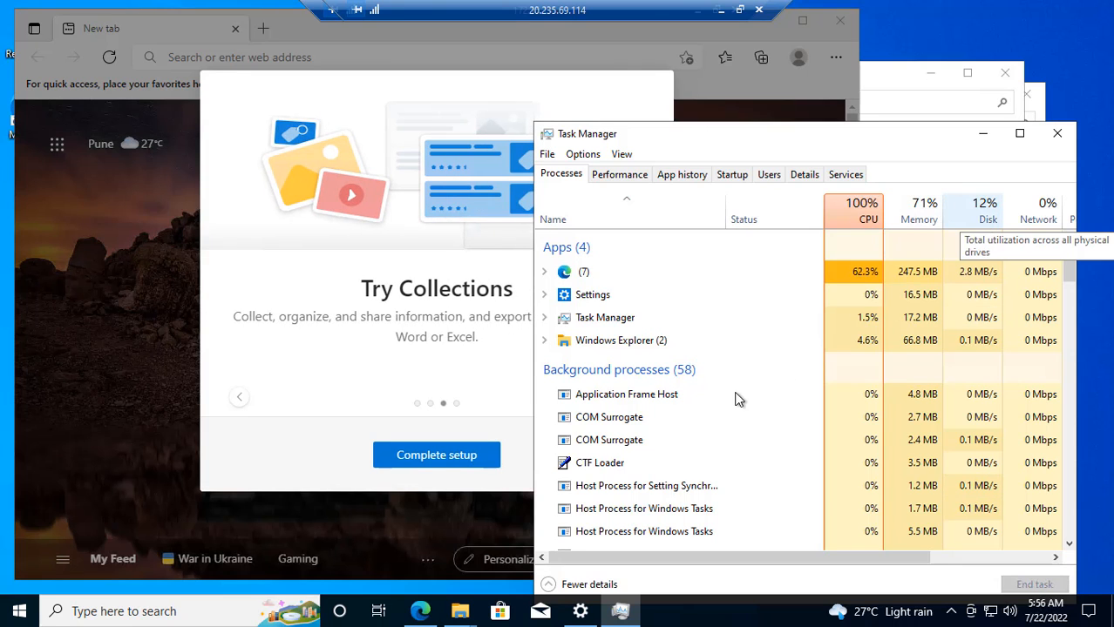
- Check the Test2VM CPU performance graph in Task Manager, then close it
{"action": "scroll", "coordinate": [737, 411], "scroll_direction": "down", "scroll_amount": 2}
{"action": "scroll", "coordinate": [828, 406], "scroll_direction": "up", "scroll_amount": 2}
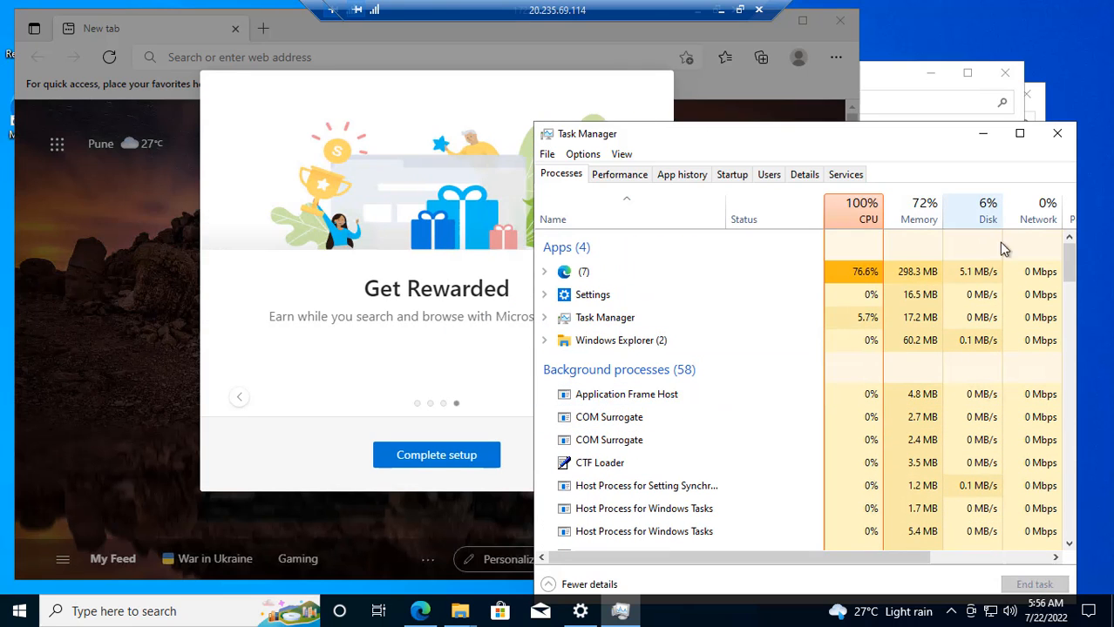
{"action": "left_click_drag", "start_coordinate": [803, 134], "coordinate": [733, 96]}
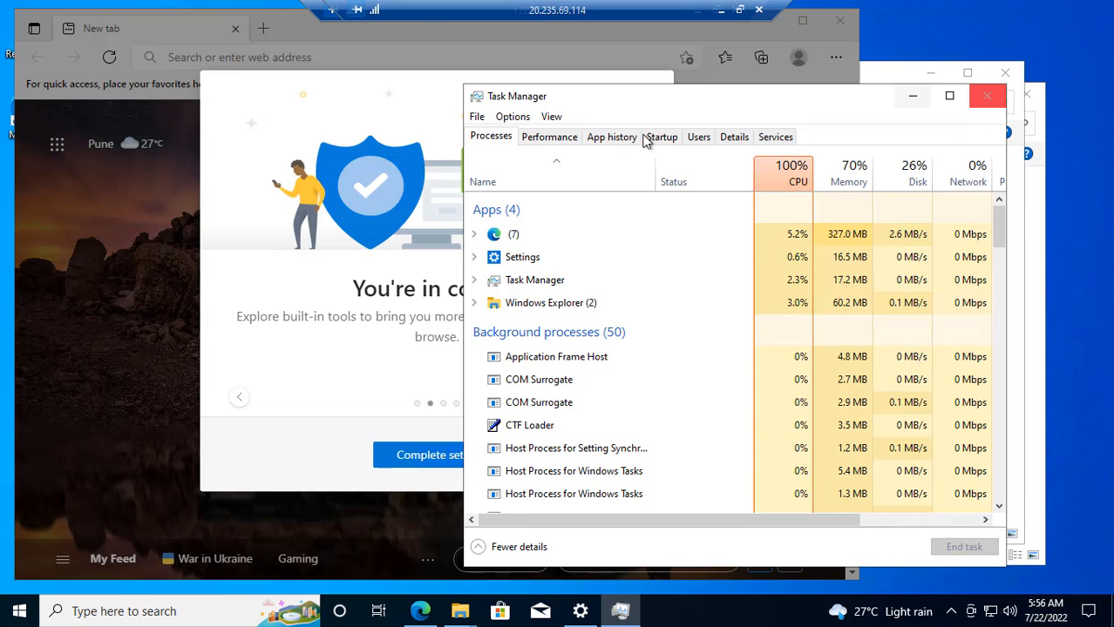
{"action": "left_click", "coordinate": [565, 140]}
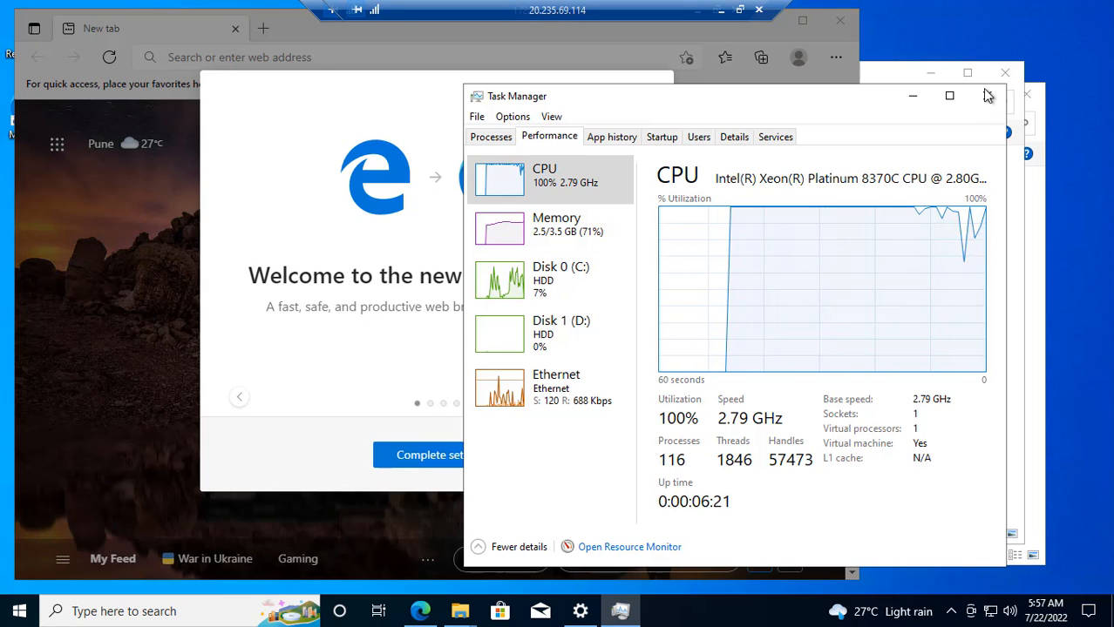
{"action": "left_click", "coordinate": [987, 95]}
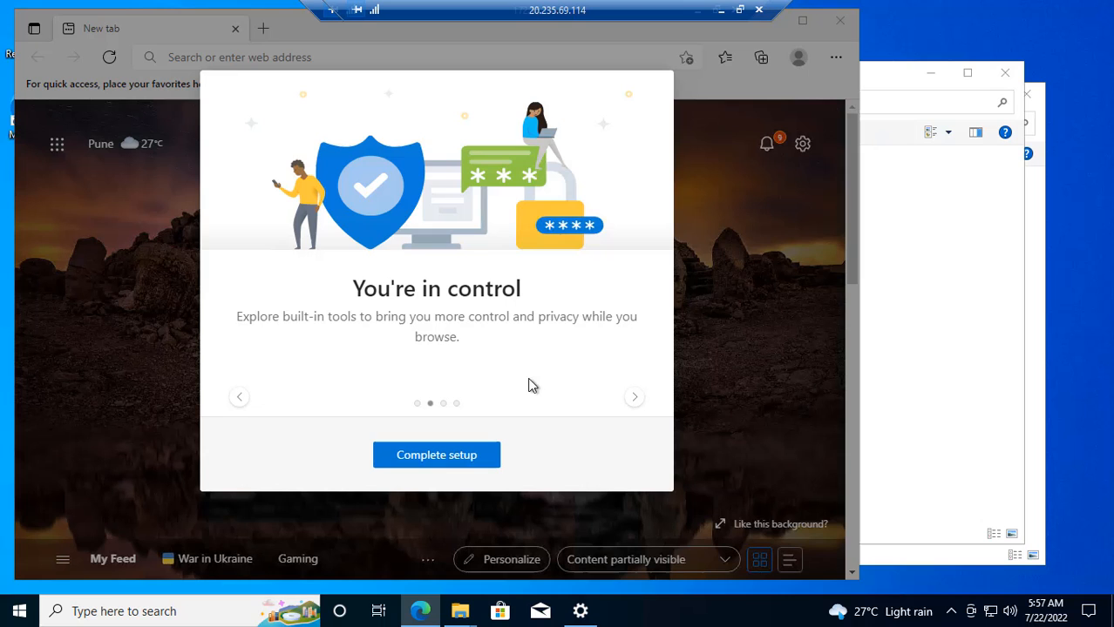
- Finish the Edge welcome setup without signing in and go to yahoo.com
{"action": "left_click", "coordinate": [477, 454]}
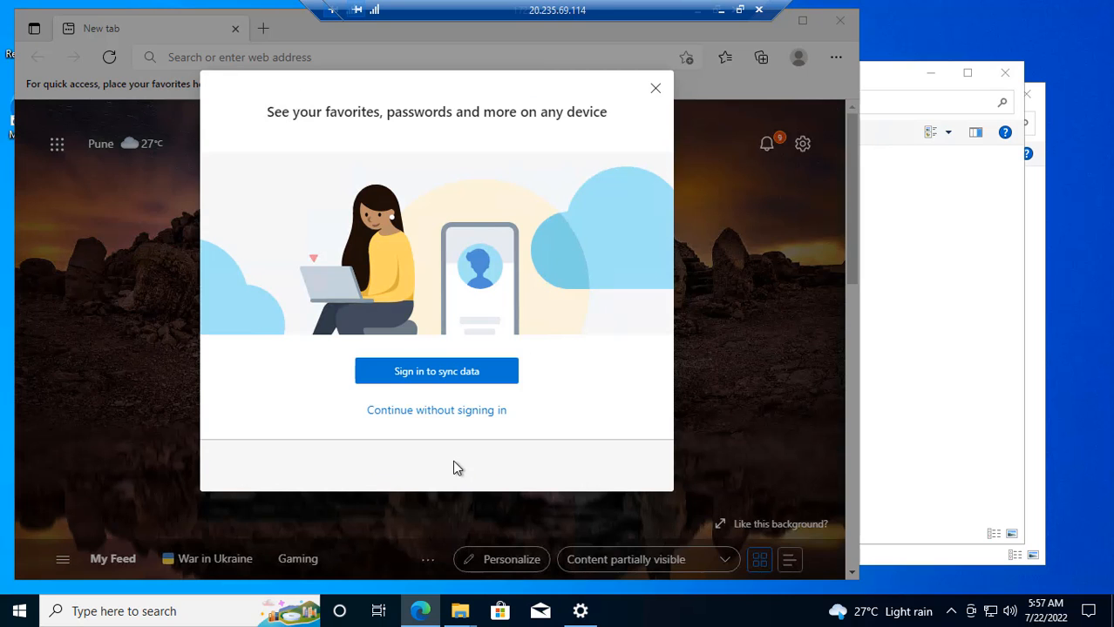
{"action": "left_click", "coordinate": [467, 410]}
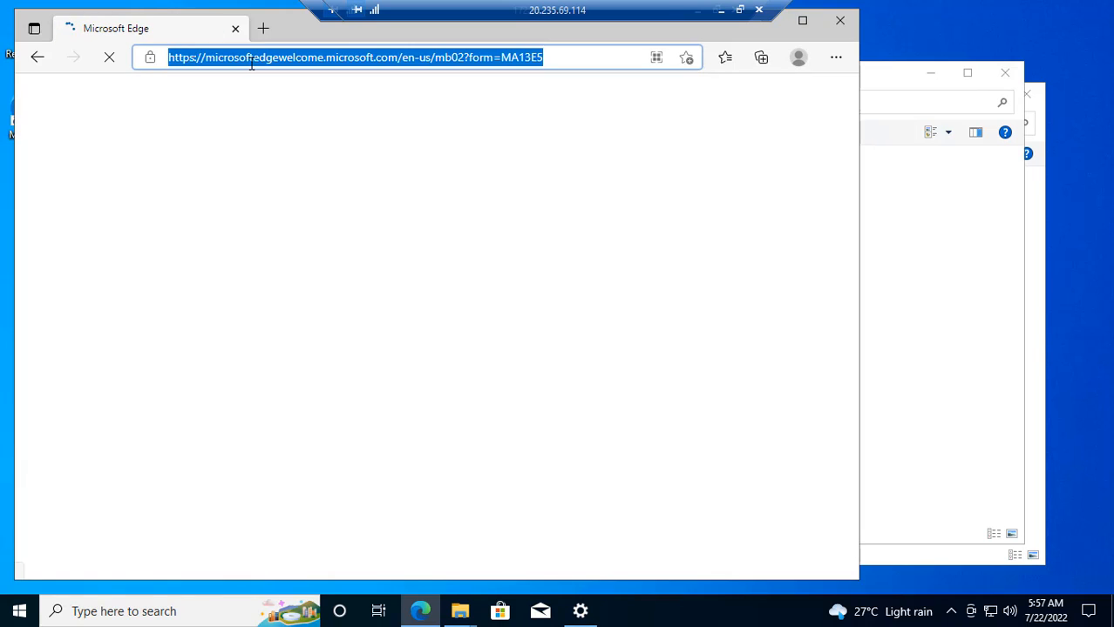
{"action": "type", "text": "yahoo.com"}
{"action": "key", "text": "Return"}
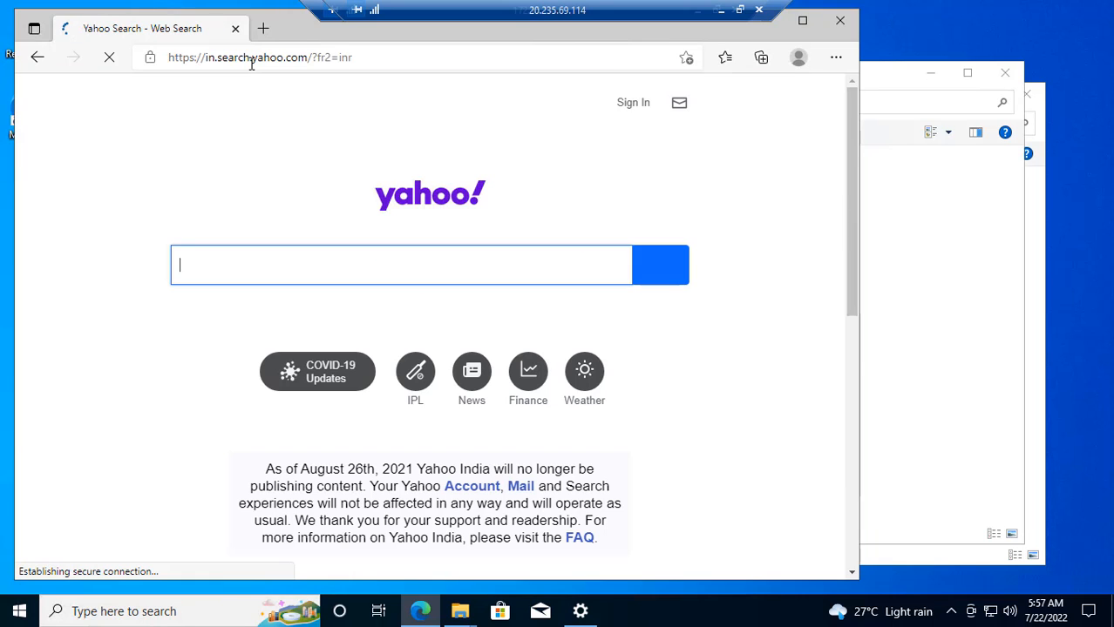
- Browse to indiatimes.com, scroll through the page, then close Edge
{"action": "left_click", "coordinate": [314, 61]}
{"action": "type", "text": "in"}
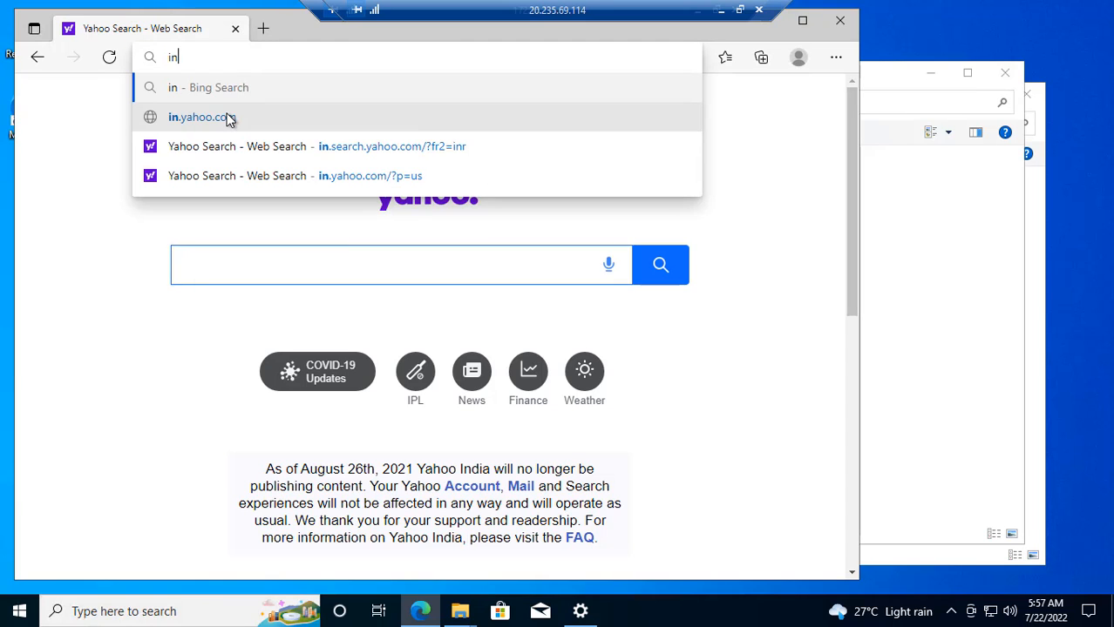
{"action": "type", "text": "diatimes.com"}
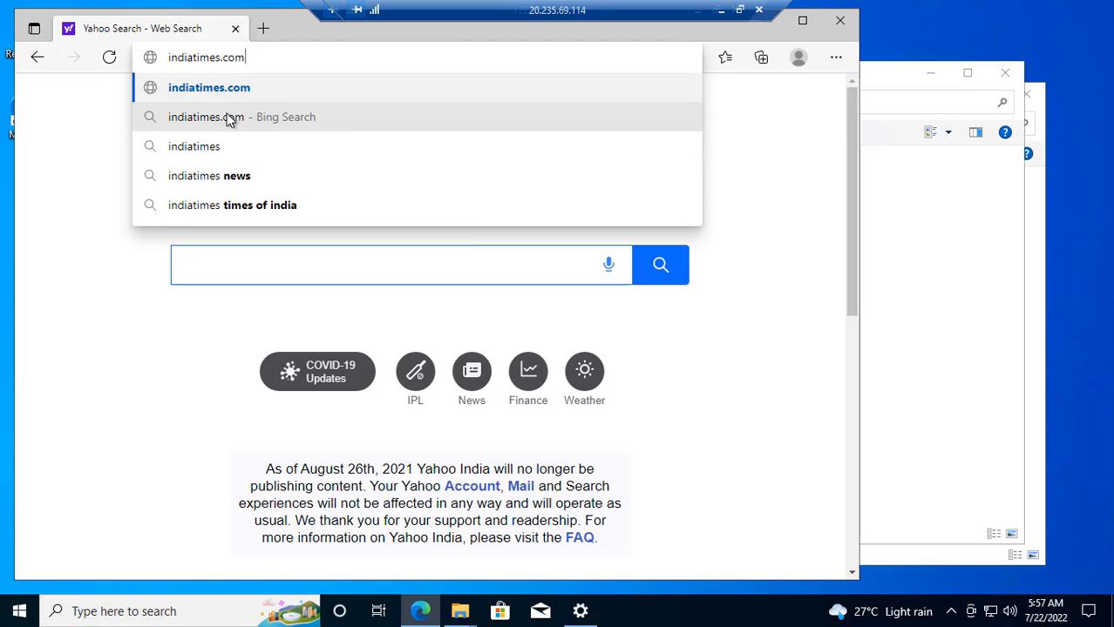
{"action": "key", "text": "Return"}
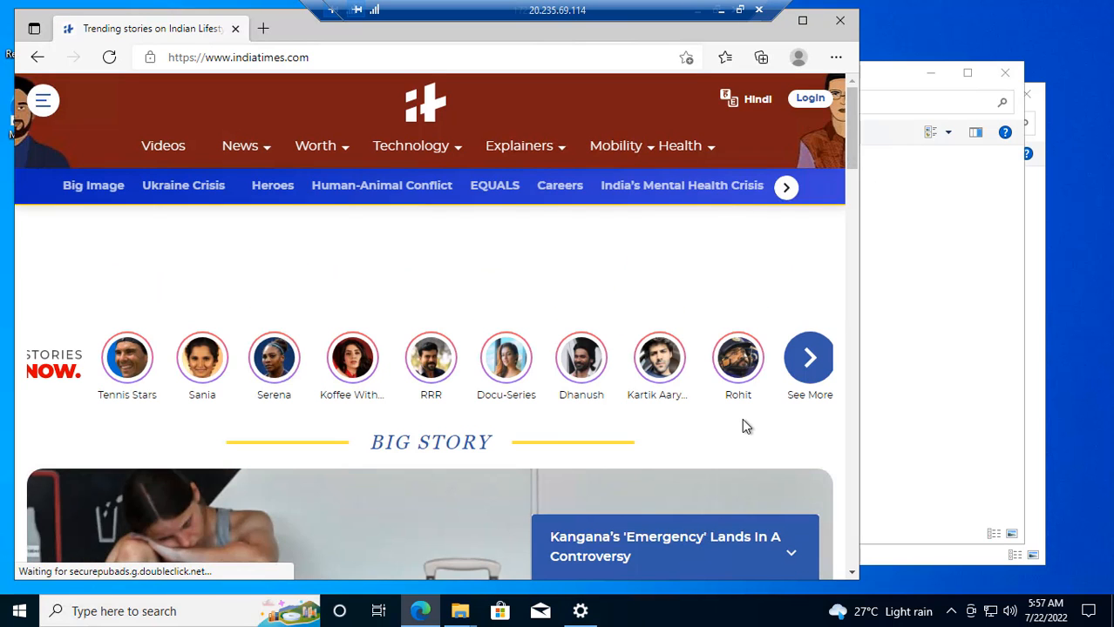
{"action": "scroll", "coordinate": [741, 423], "scroll_direction": "down", "scroll_amount": 4}
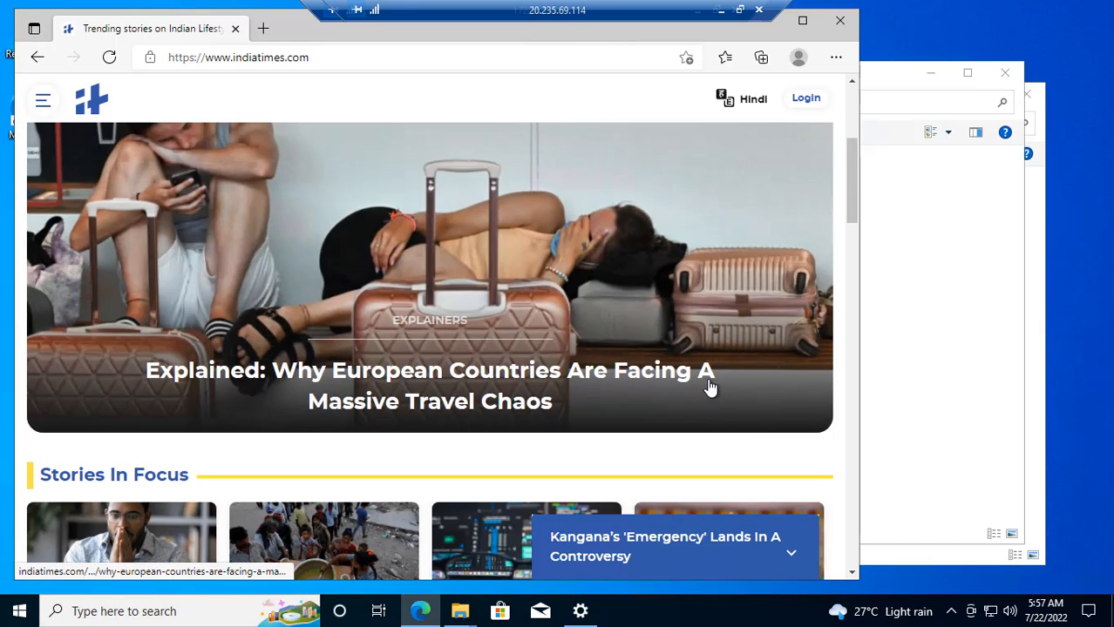
{"action": "scroll", "coordinate": [706, 379], "scroll_direction": "down", "scroll_amount": 3}
{"action": "scroll", "coordinate": [705, 384], "scroll_direction": "up", "scroll_amount": 4}
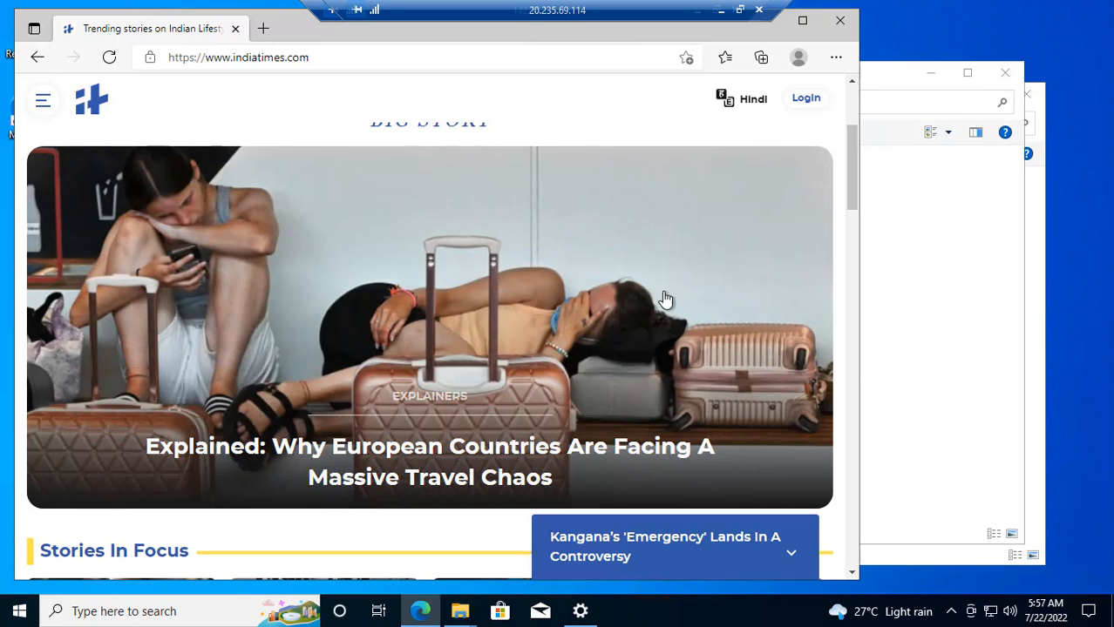
{"action": "scroll", "coordinate": [675, 281], "scroll_direction": "up", "scroll_amount": 4}
{"action": "left_click", "coordinate": [838, 26]}
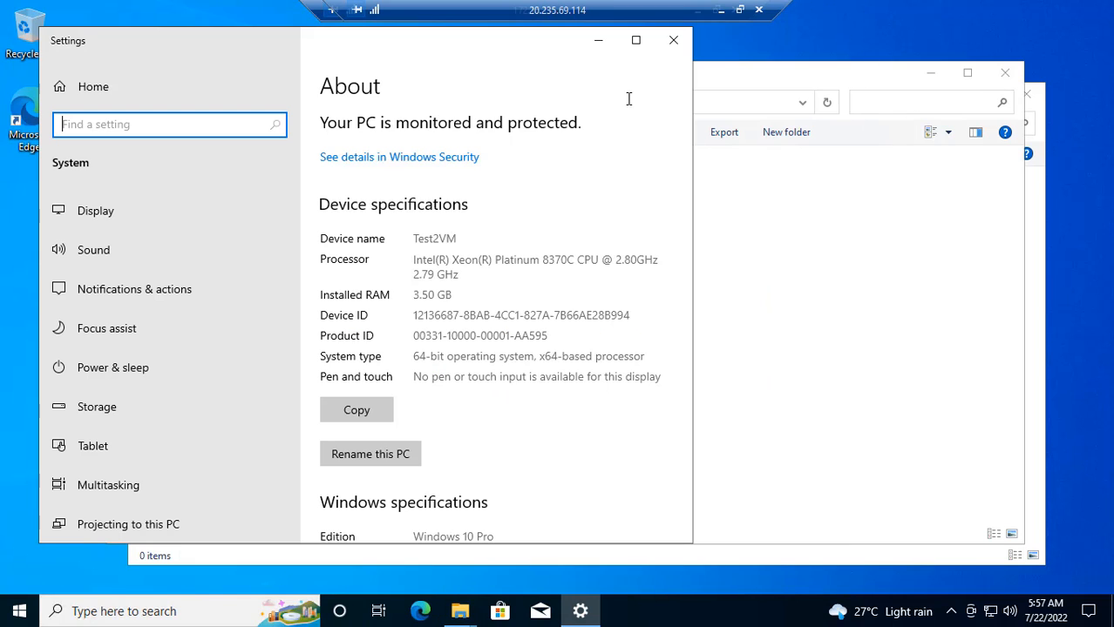
- Close the Settings and Contacts windows and disconnect the Test2VM remote desktop session
{"action": "left_click", "coordinate": [674, 41]}
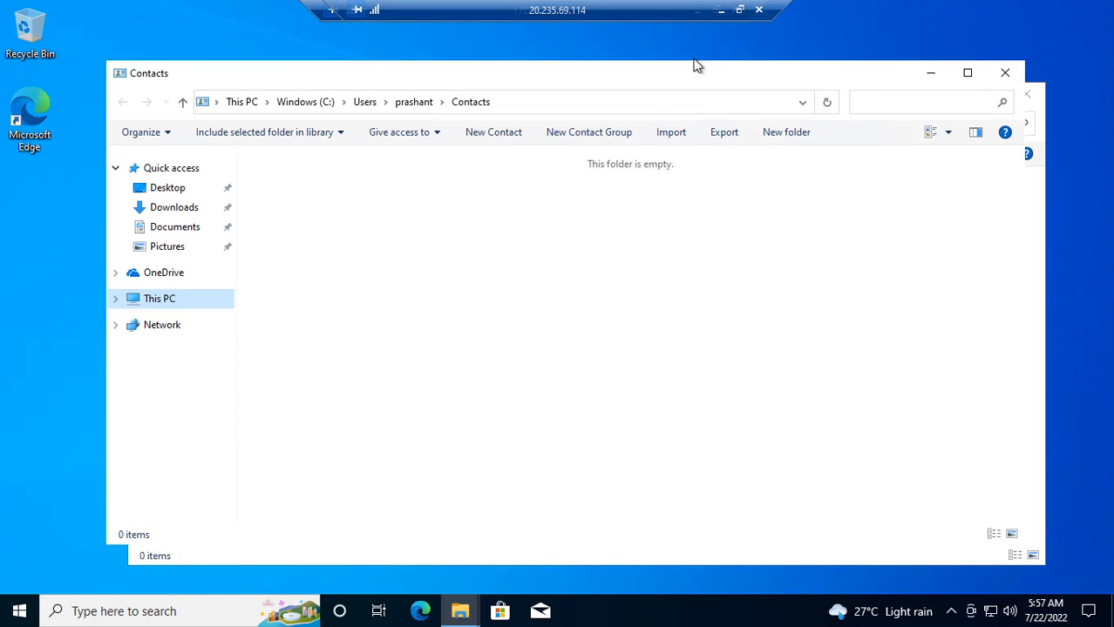
{"action": "left_click", "coordinate": [1011, 81]}
{"action": "left_click", "coordinate": [1025, 96]}
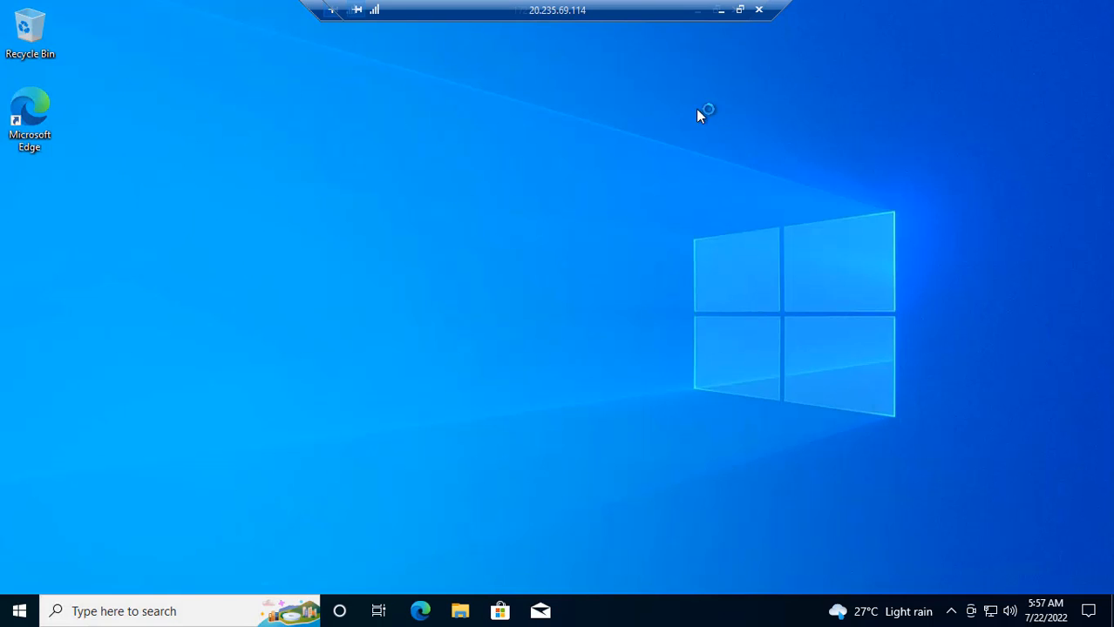
{"action": "left_click", "coordinate": [723, 12]}
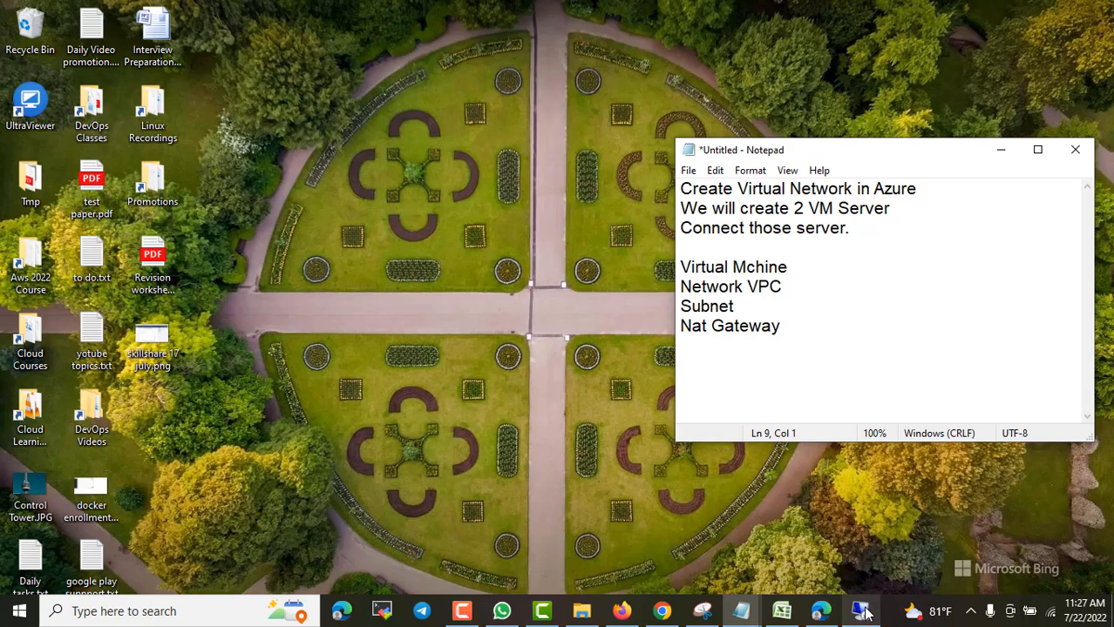
{"action": "mouse_move", "coordinate": [860, 611]}
{"action": "left_click", "coordinate": [937, 484]}
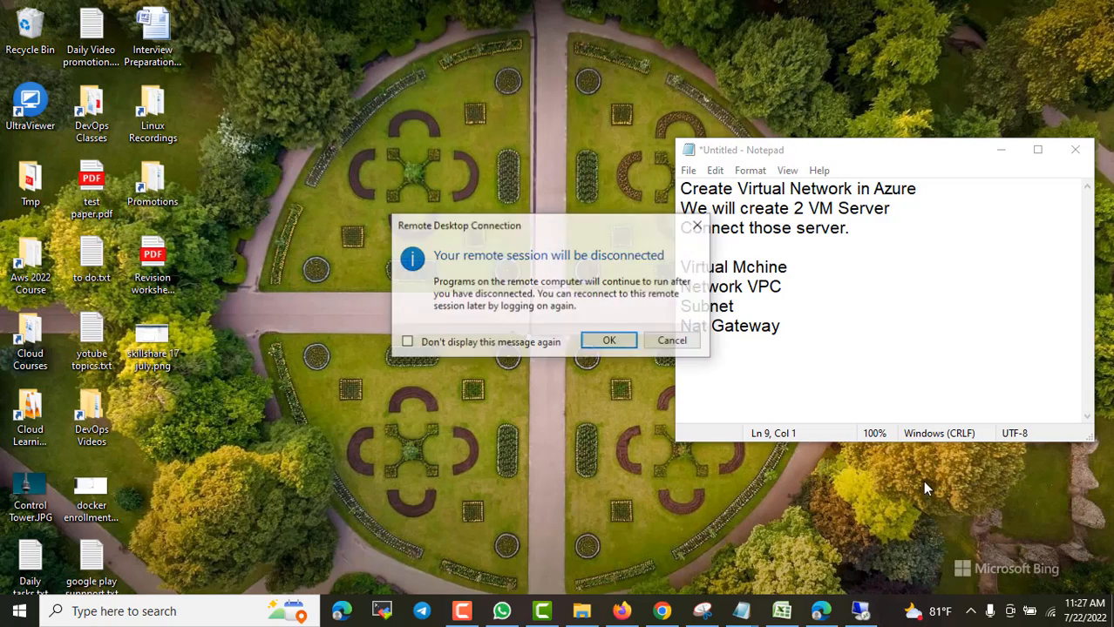
{"action": "left_click", "coordinate": [612, 341]}
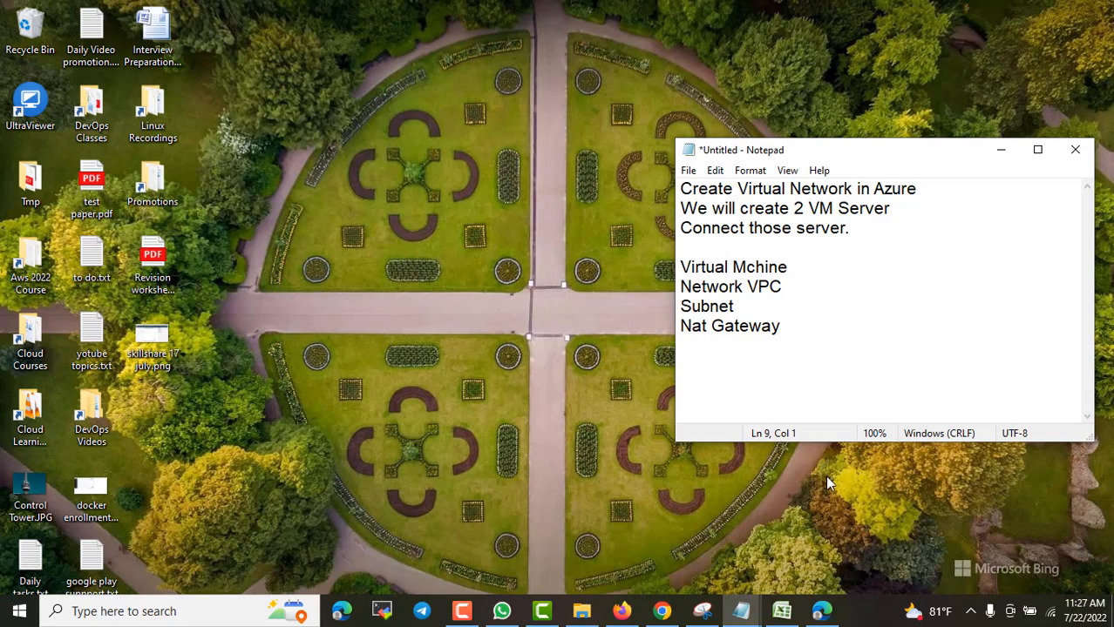
- Add 'Resource Group' on a new line beneath Nat Gateway in the Notepad notes
{"action": "left_click", "coordinate": [788, 322]}
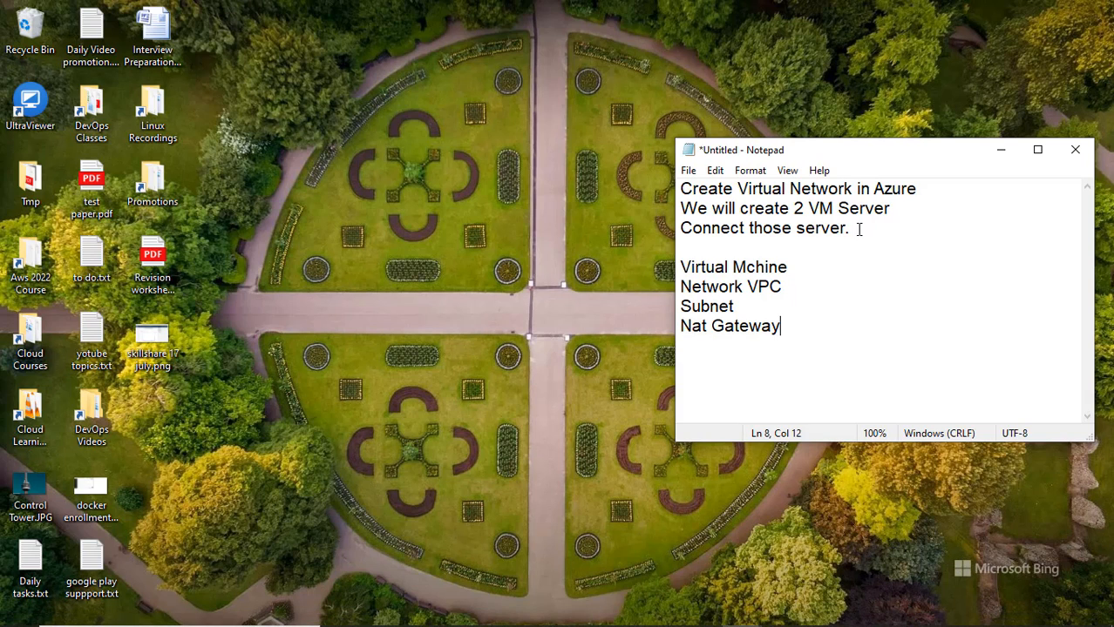
{"action": "left_click_drag", "start_coordinate": [859, 229], "coordinate": [679, 192]}
{"action": "left_click", "coordinate": [800, 246]}
{"action": "left_click_drag", "start_coordinate": [774, 193], "coordinate": [864, 194]}
{"action": "left_click", "coordinate": [866, 238]}
{"action": "left_click_drag", "start_coordinate": [802, 214], "coordinate": [880, 225]}
{"action": "left_click", "coordinate": [888, 283]}
{"action": "type", "text": "Rejsou"}
{"action": "key", "text": "BackSpace"}
{"action": "key", "text": "BackSpace"}
{"action": "key", "text": "BackSpace"}
{"action": "type", "text": "ource Group"}
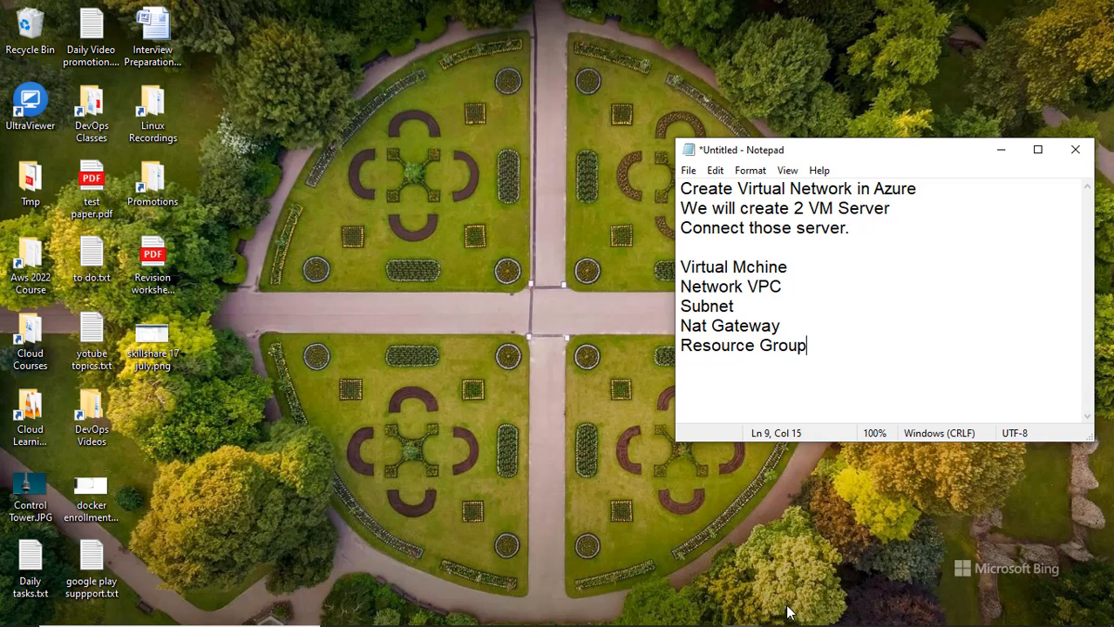
- Switch to the Azure portal and open the Resource groups page from the search bar
{"action": "left_click", "coordinate": [821, 611]}
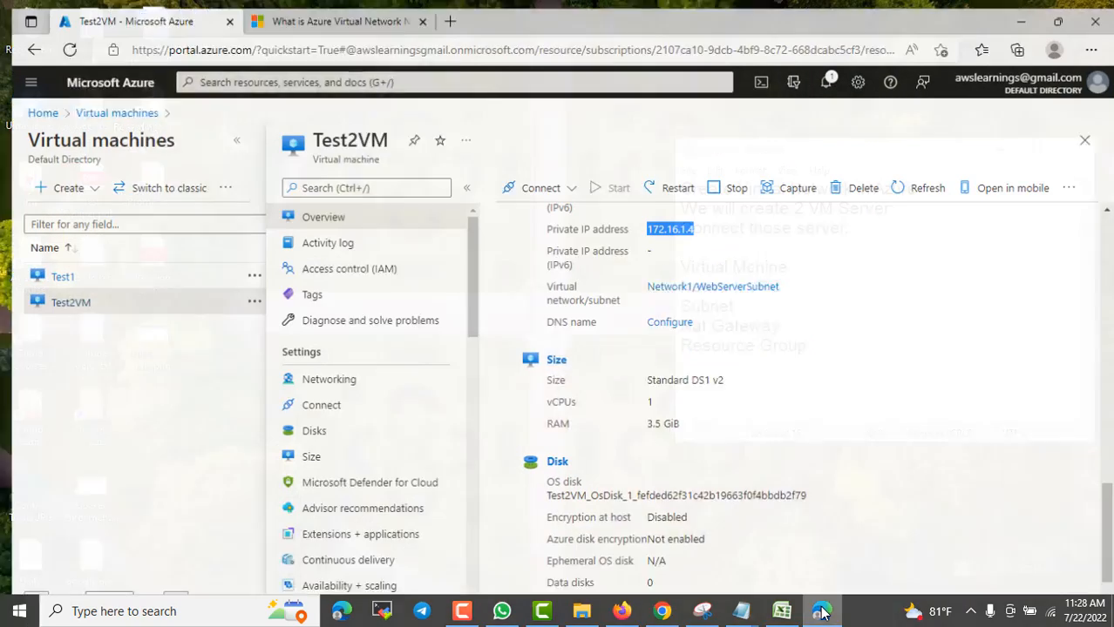
{"action": "left_click", "coordinate": [30, 106]}
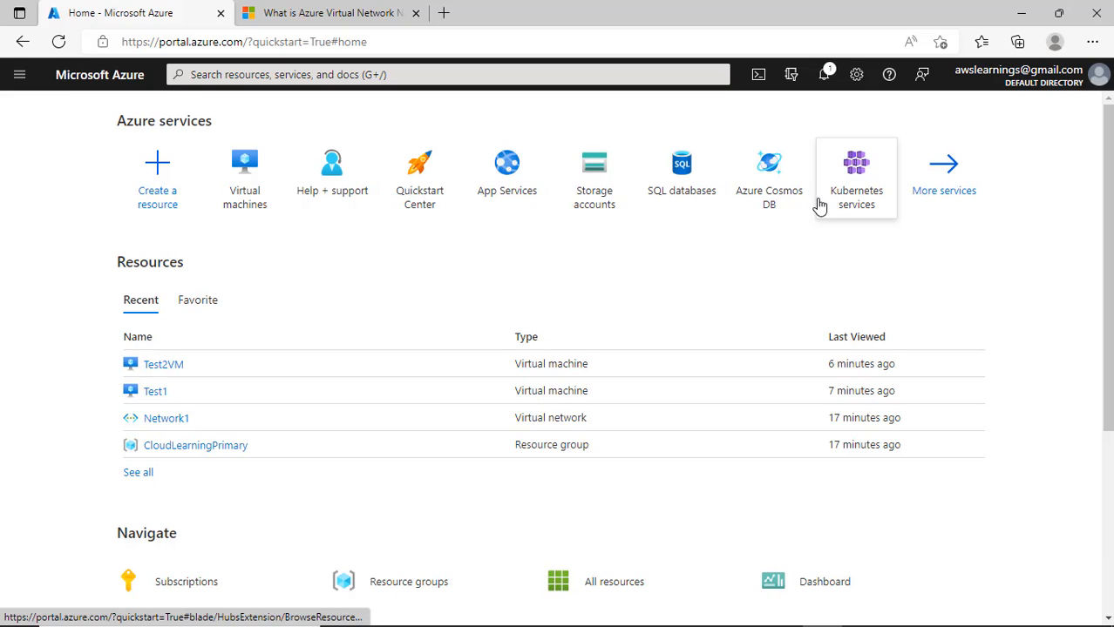
{"action": "left_click", "coordinate": [257, 74]}
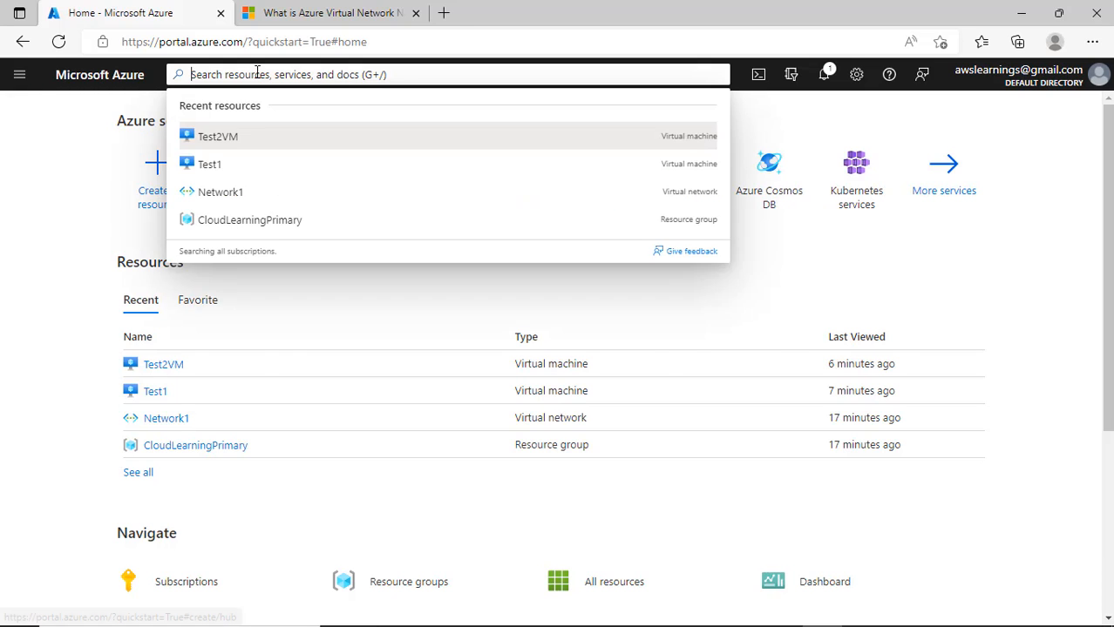
{"action": "left_click", "coordinate": [425, 577]}
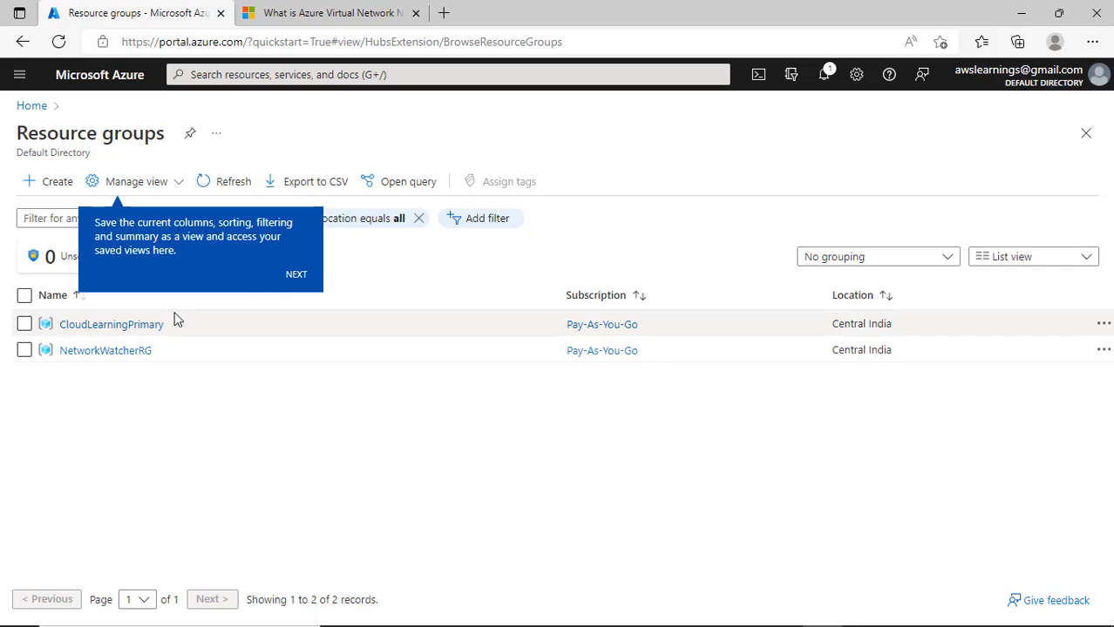
- Open the CloudLearningPrimary resource group from the resource groups list
{"action": "left_click", "coordinate": [297, 274]}
{"action": "left_click", "coordinate": [130, 326]}
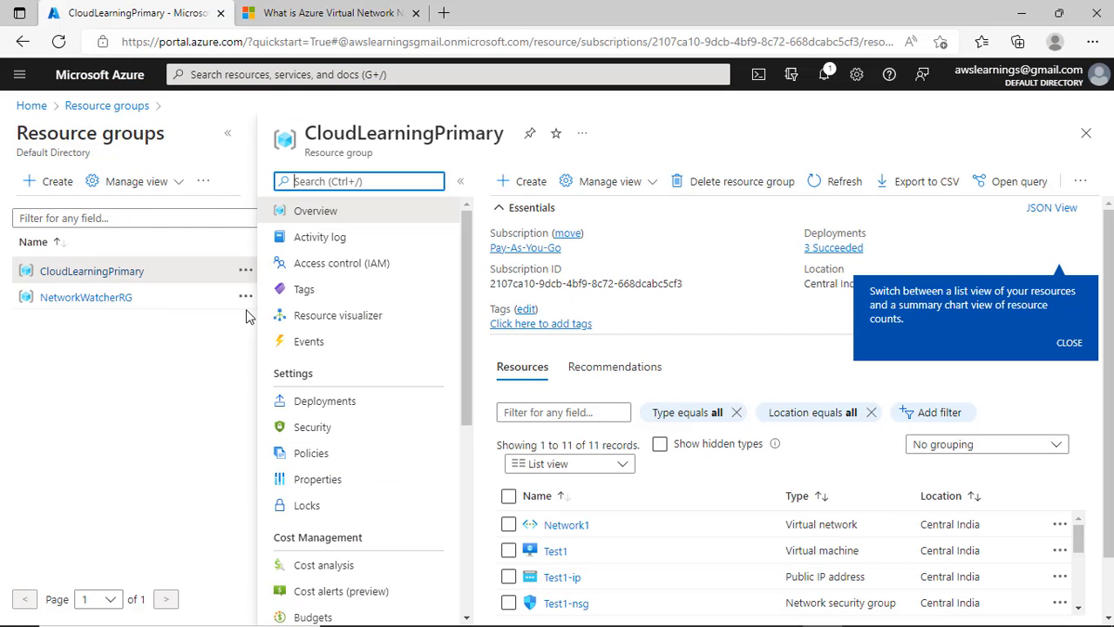
{"action": "scroll", "coordinate": [732, 544], "scroll_direction": "down", "scroll_amount": 2}
{"action": "scroll", "coordinate": [734, 553], "scroll_direction": "up", "scroll_amount": 1}
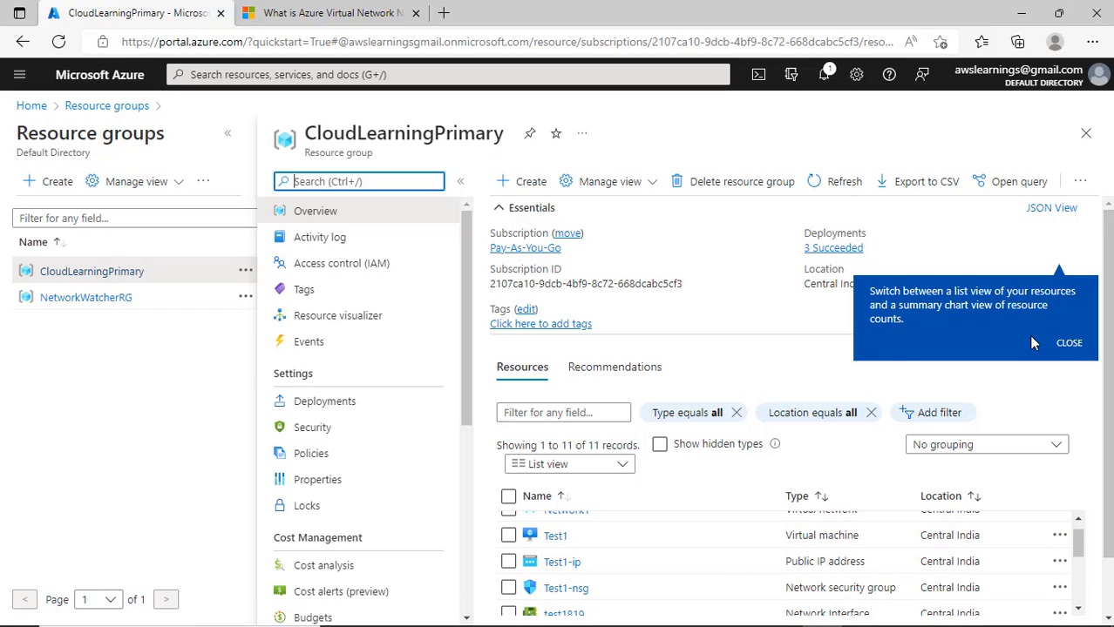
- Review its 11 resources and tick select-all to mark every one
{"action": "left_click", "coordinate": [1065, 343]}
{"action": "scroll", "coordinate": [686, 565], "scroll_direction": "down", "scroll_amount": 3}
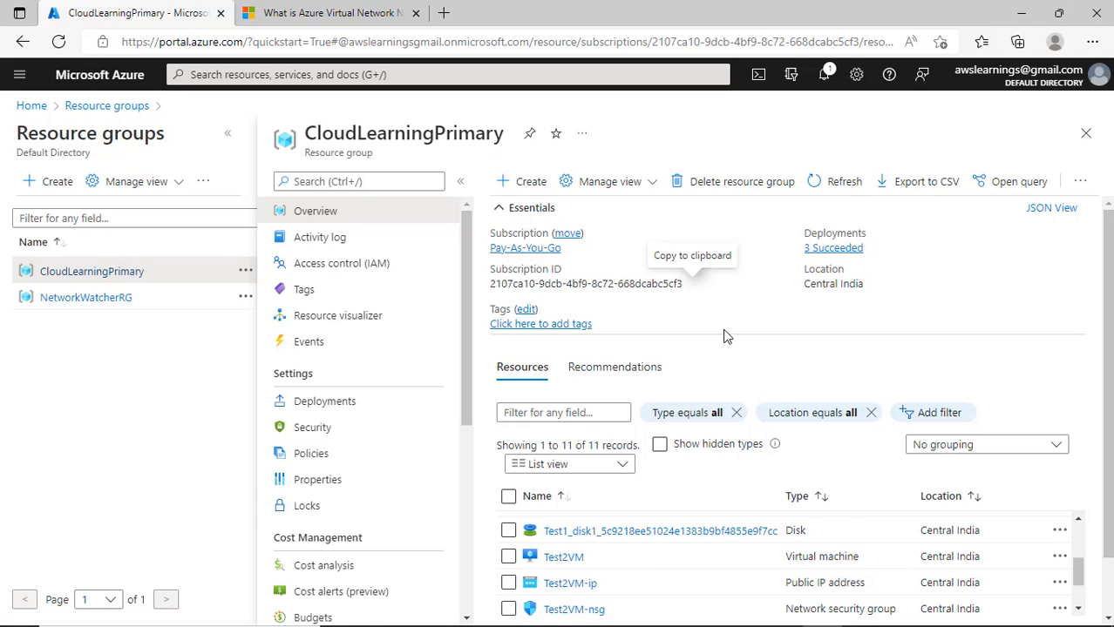
{"action": "left_click_drag", "start_coordinate": [731, 343], "coordinate": [741, 304]}
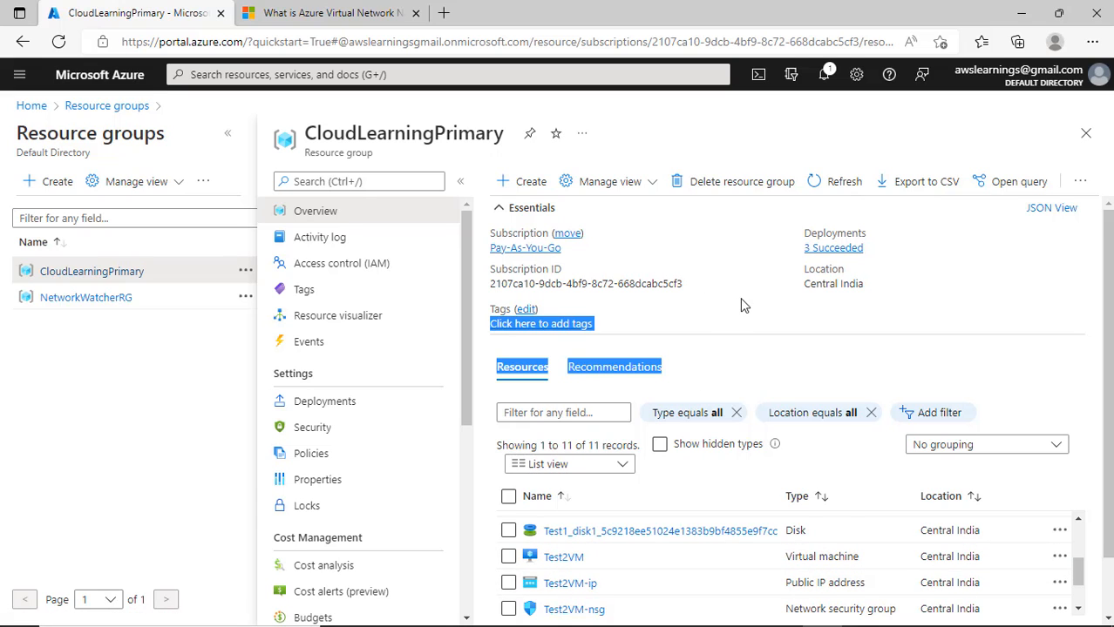
{"action": "scroll", "coordinate": [801, 462], "scroll_direction": "down", "scroll_amount": 2}
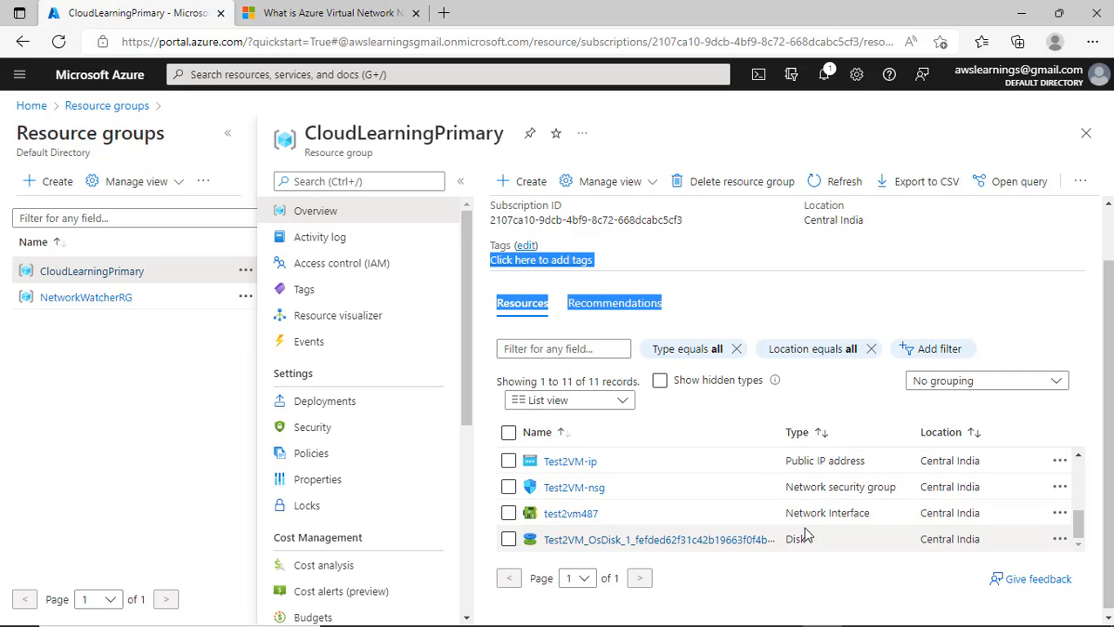
{"action": "scroll", "coordinate": [811, 542], "scroll_direction": "up", "scroll_amount": 1}
{"action": "scroll", "coordinate": [835, 566], "scroll_direction": "up", "scroll_amount": 5}
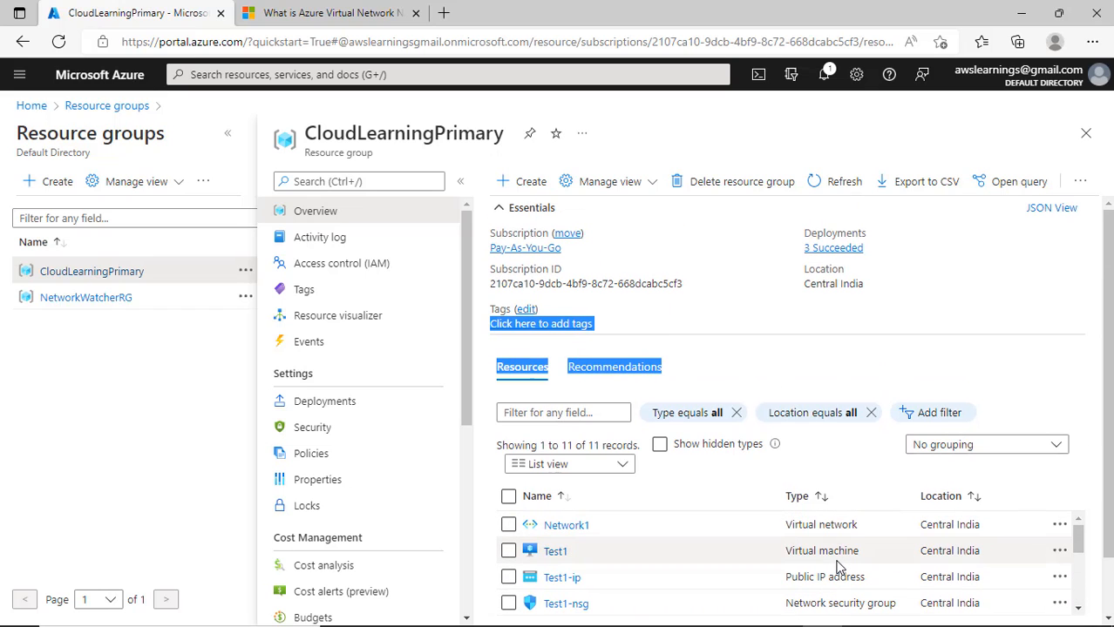
{"action": "scroll", "coordinate": [817, 506], "scroll_direction": "down", "scroll_amount": 1}
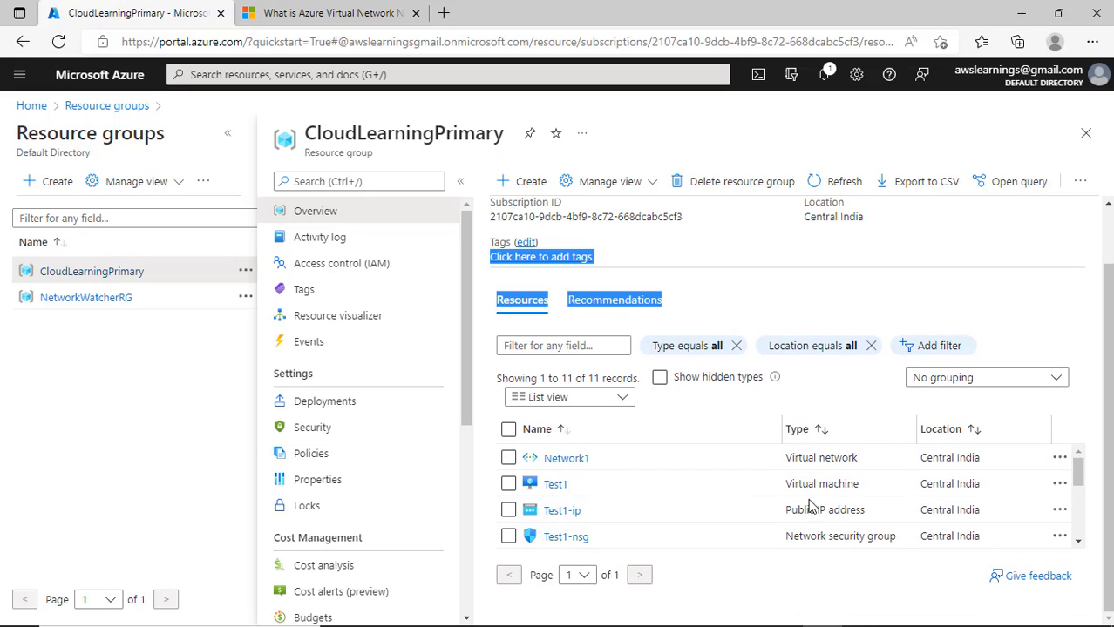
{"action": "left_click", "coordinate": [509, 429]}
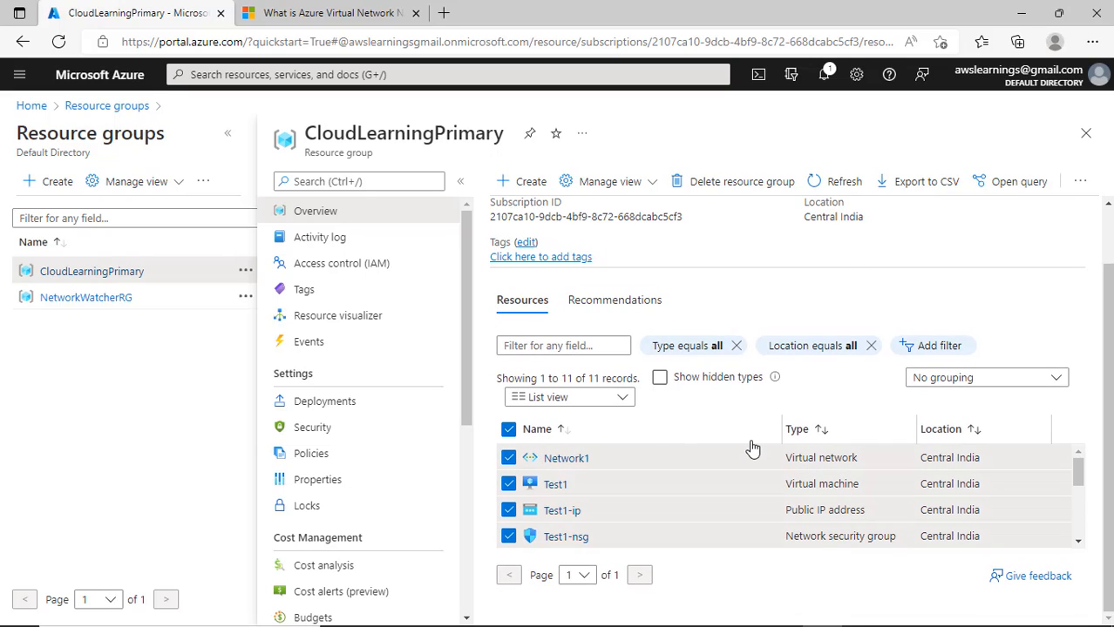
{"action": "scroll", "coordinate": [751, 448], "scroll_direction": "up", "scroll_amount": 1}
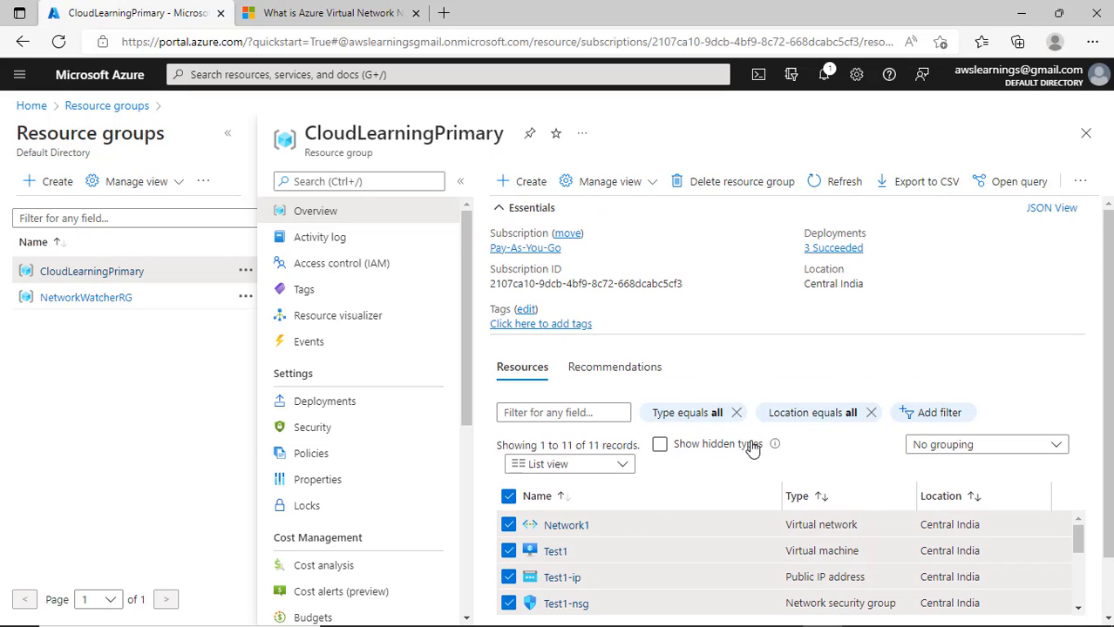
- Delete CloudLearningPrimary with VM force delete on, pasting the group name to confirm
{"action": "left_click", "coordinate": [747, 183]}
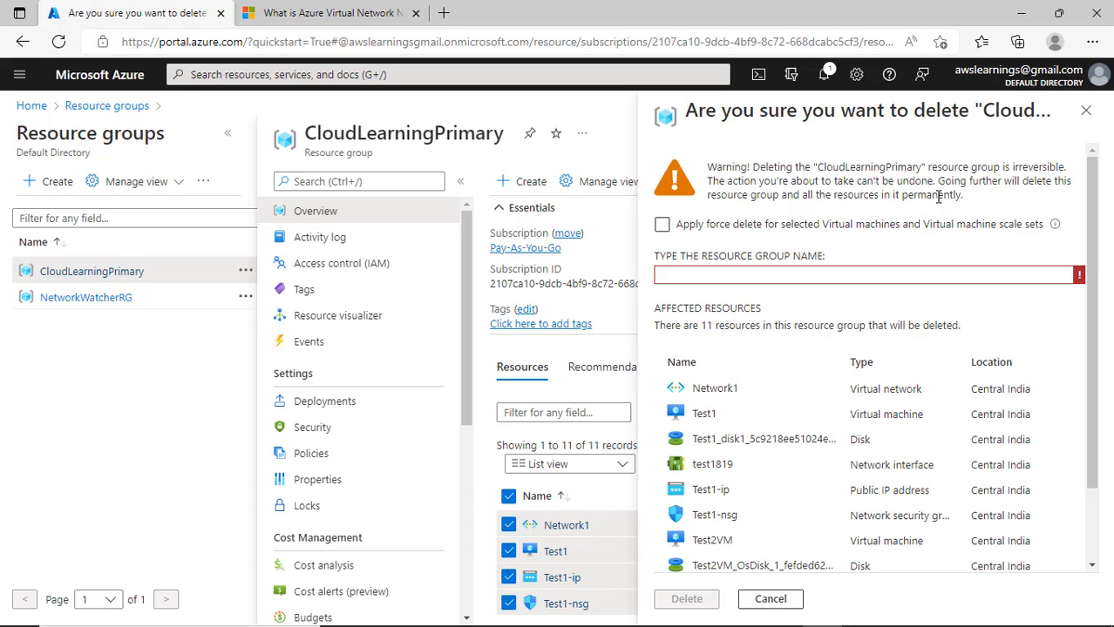
{"action": "scroll", "coordinate": [795, 518], "scroll_direction": "down", "scroll_amount": 2}
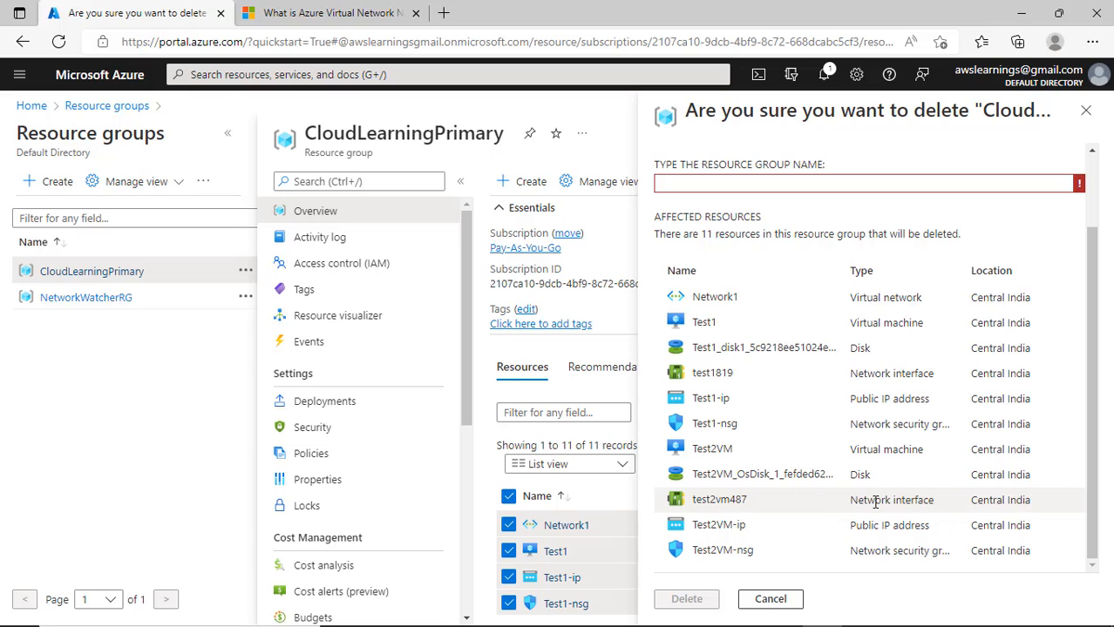
{"action": "scroll", "coordinate": [882, 500], "scroll_direction": "up", "scroll_amount": 2}
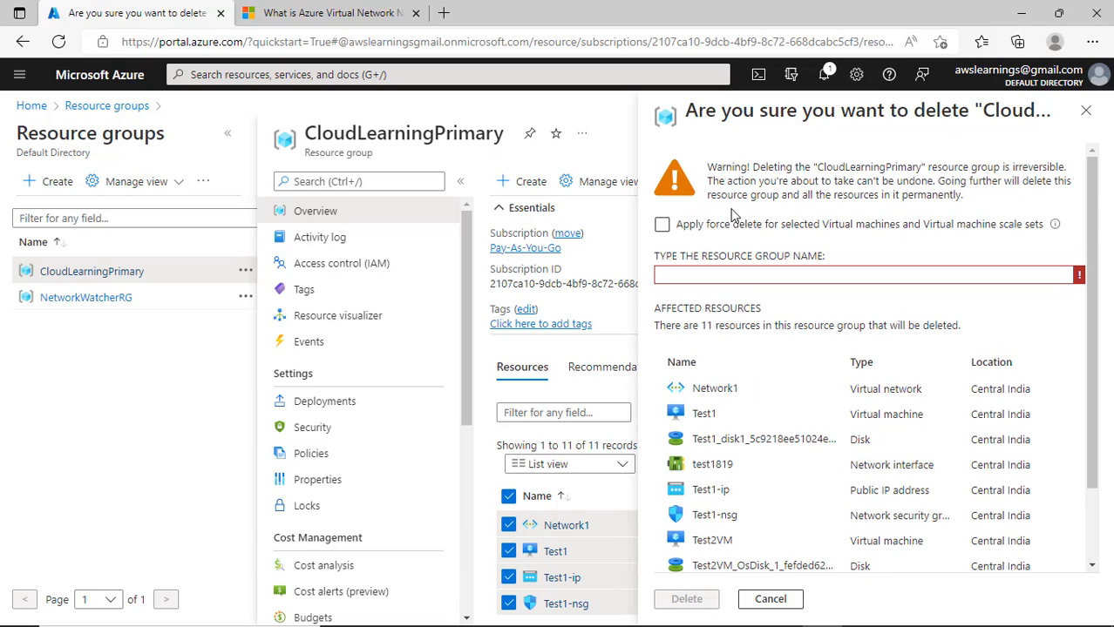
{"action": "left_click", "coordinate": [734, 226]}
{"action": "left_click", "coordinate": [741, 277]}
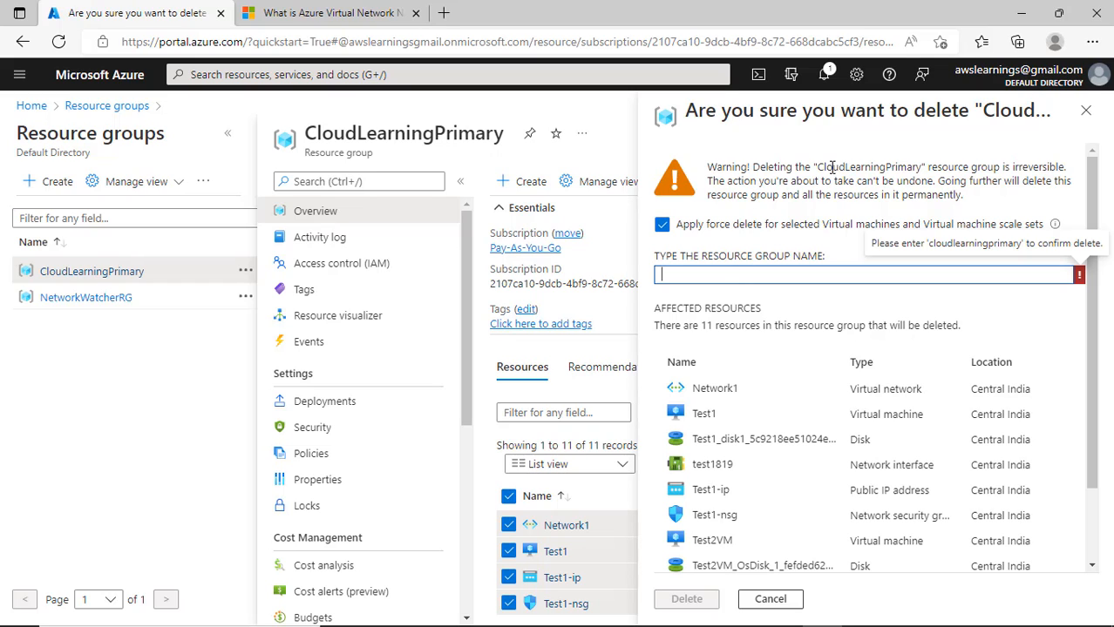
{"action": "left_click_drag", "start_coordinate": [820, 166], "coordinate": [917, 168]}
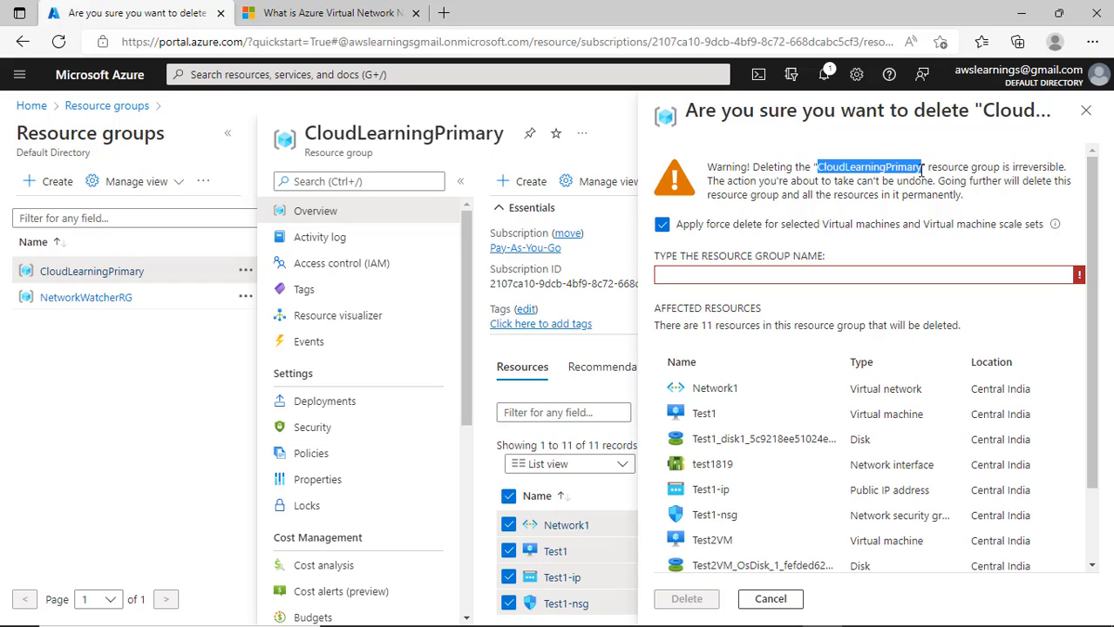
{"action": "left_click", "coordinate": [732, 275]}
{"action": "type", "text": "CloudLearningPrimary"}
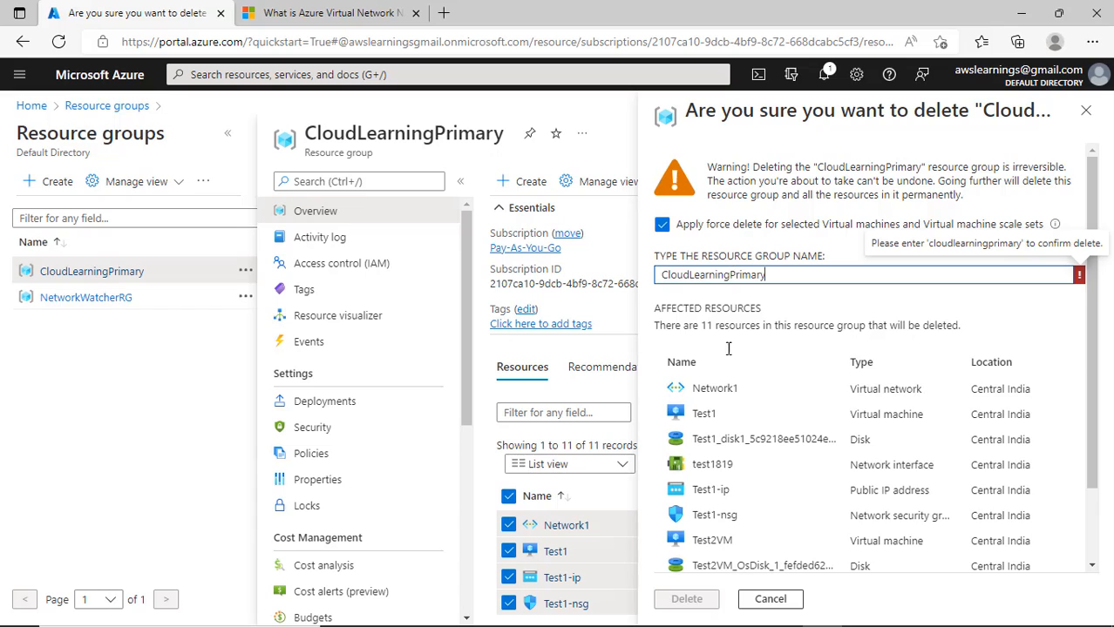
{"action": "scroll", "coordinate": [728, 349], "scroll_direction": "down", "scroll_amount": 1}
{"action": "left_click", "coordinate": [706, 599]}
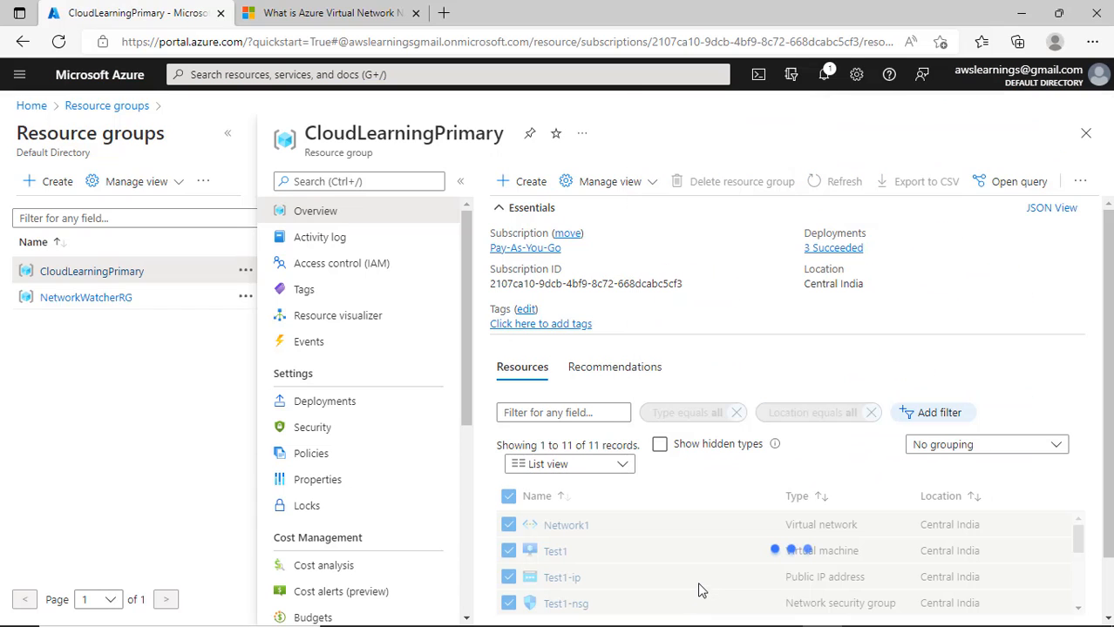
{"action": "scroll", "coordinate": [959, 401], "scroll_direction": "down", "scroll_amount": 1}
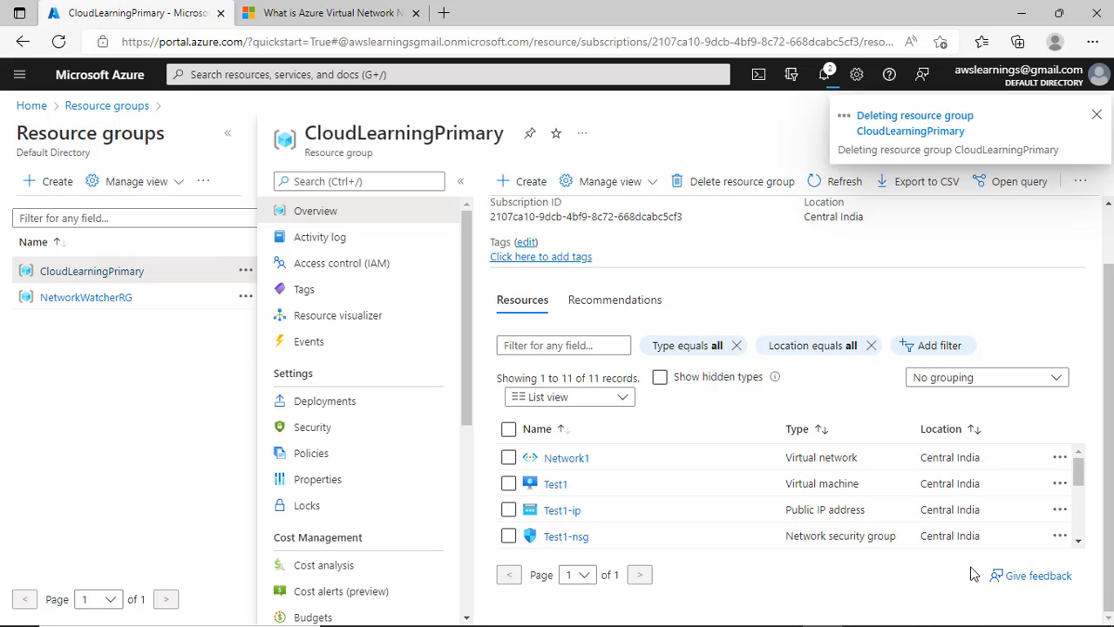
- Open NetworkWatcherRG, mark NetworkWatcher_centralindia, and delete the group by pasting its name
{"action": "left_click", "coordinate": [87, 297]}
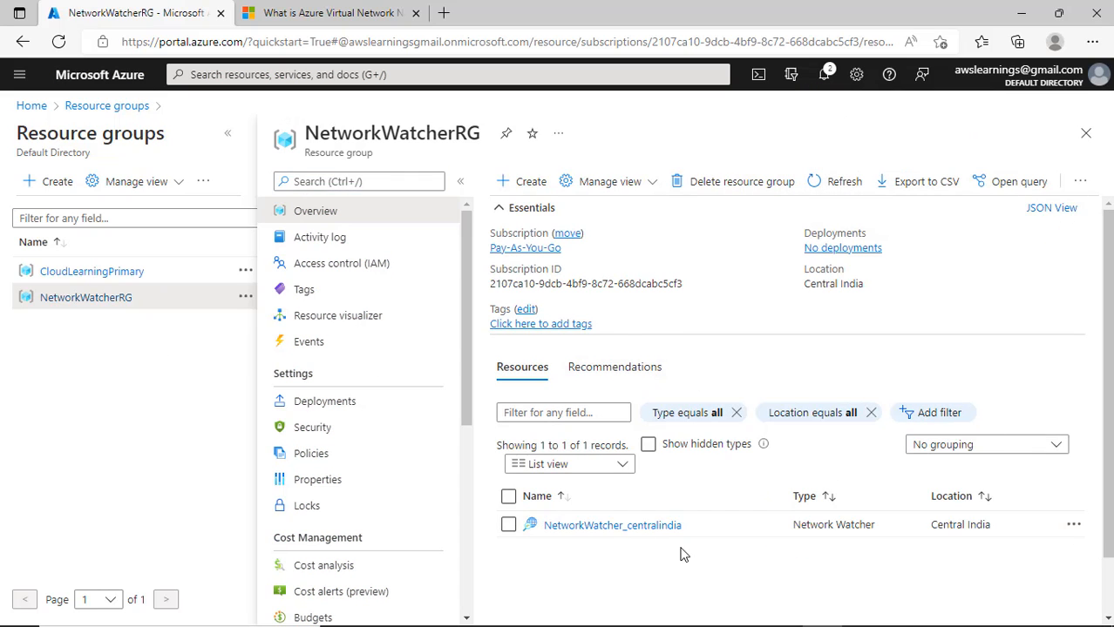
{"action": "left_click", "coordinate": [508, 524]}
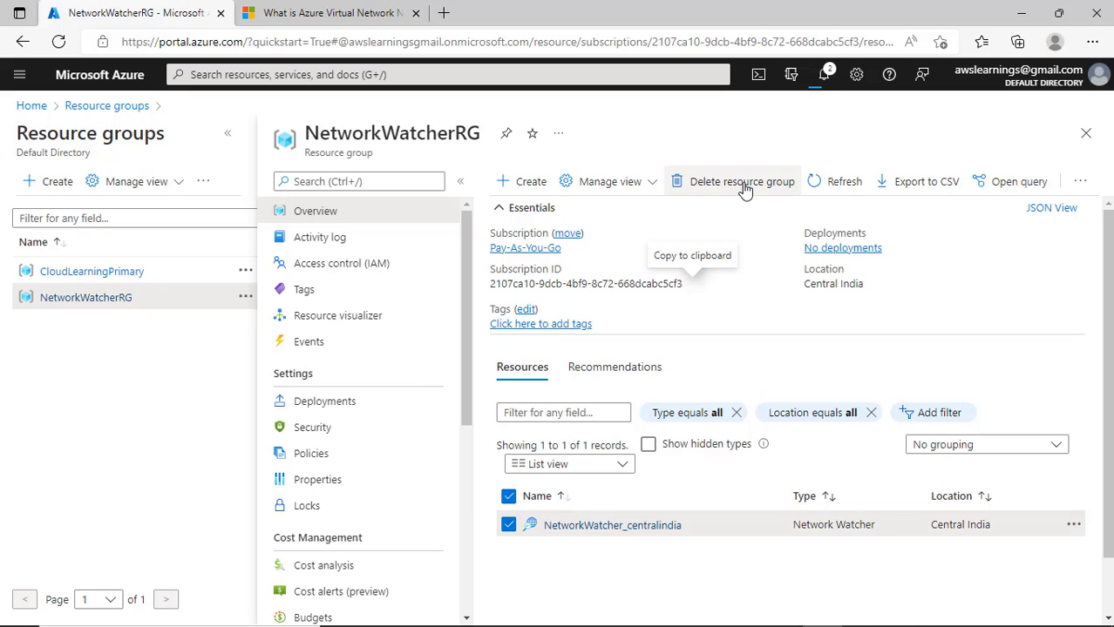
{"action": "left_click", "coordinate": [742, 183]}
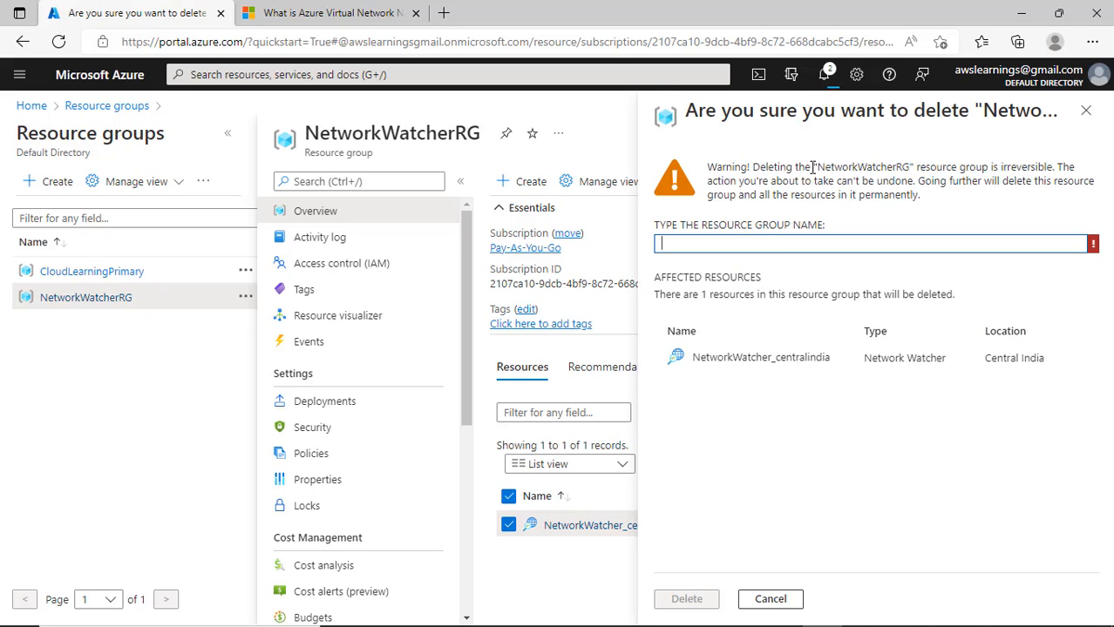
{"action": "left_click_drag", "start_coordinate": [819, 164], "coordinate": [905, 162]}
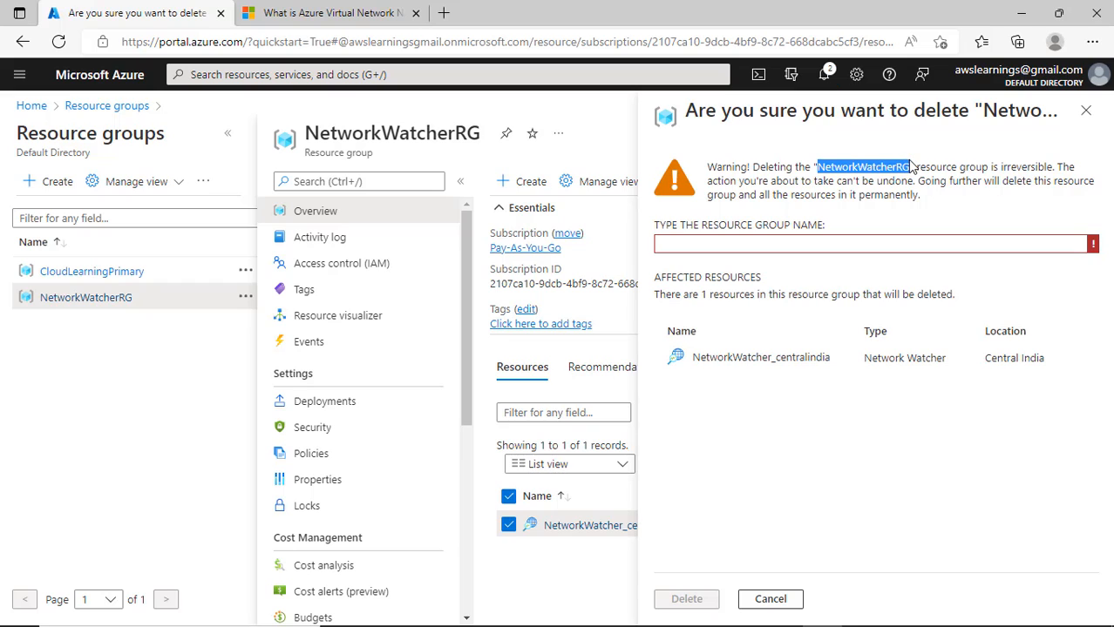
{"action": "key", "text": "ctrl+c"}
{"action": "left_click", "coordinate": [713, 248]}
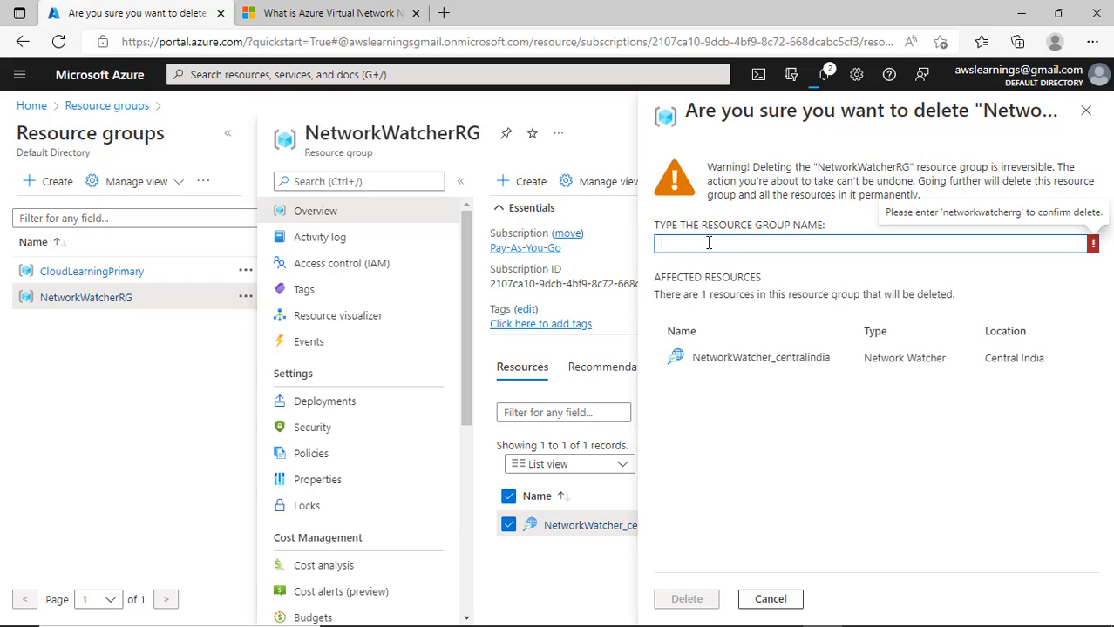
{"action": "key", "text": "ctrl+v"}
{"action": "left_click", "coordinate": [688, 598]}
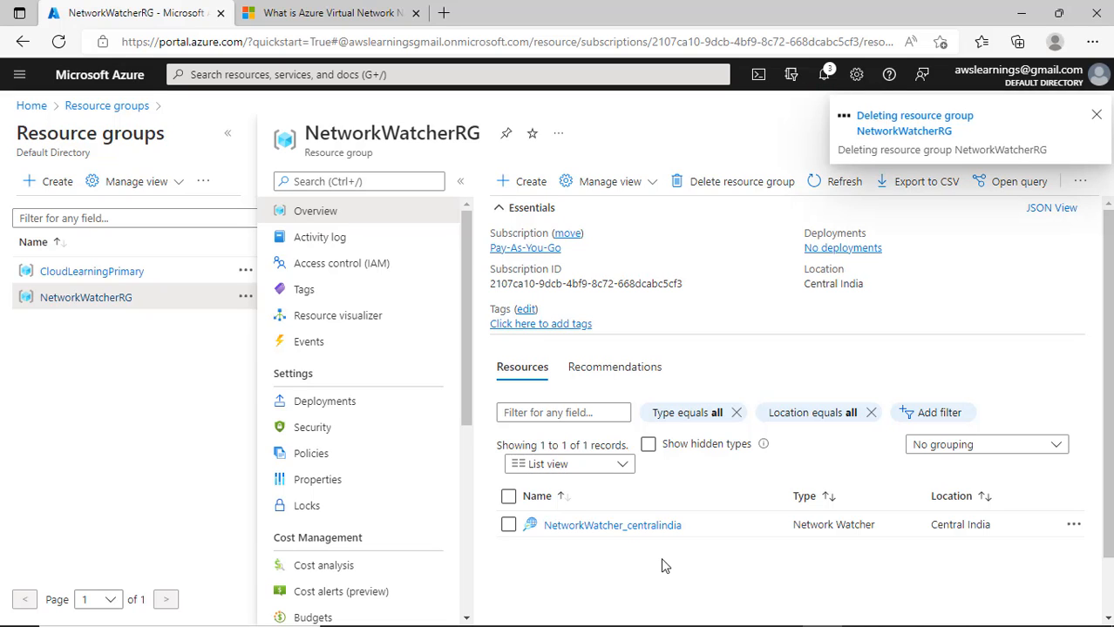
{"action": "scroll", "coordinate": [661, 567], "scroll_direction": "down", "scroll_amount": 2}
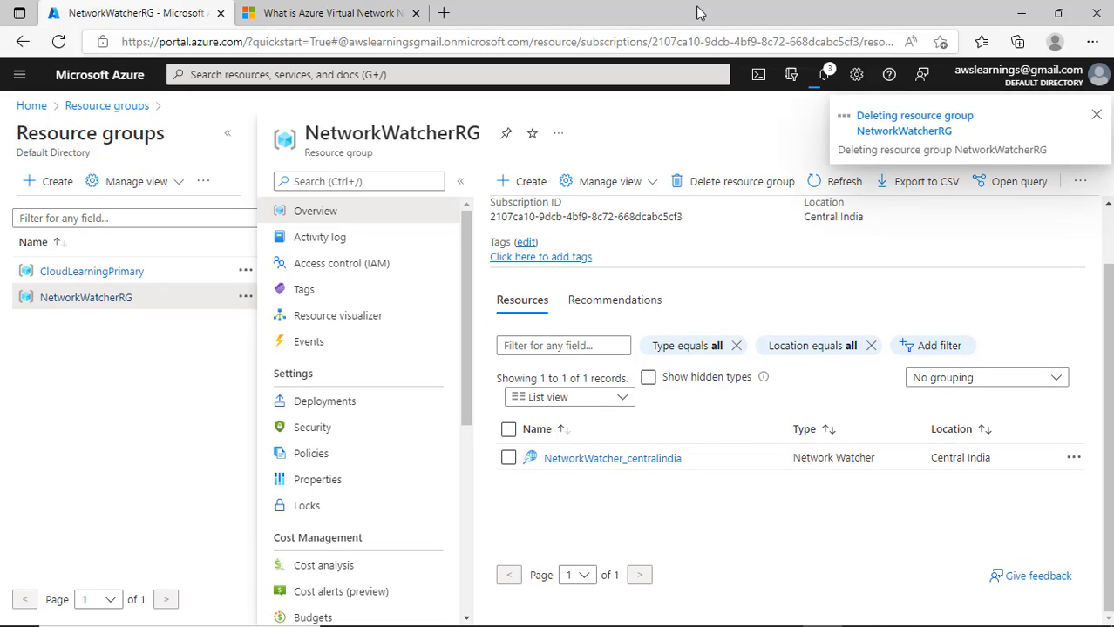